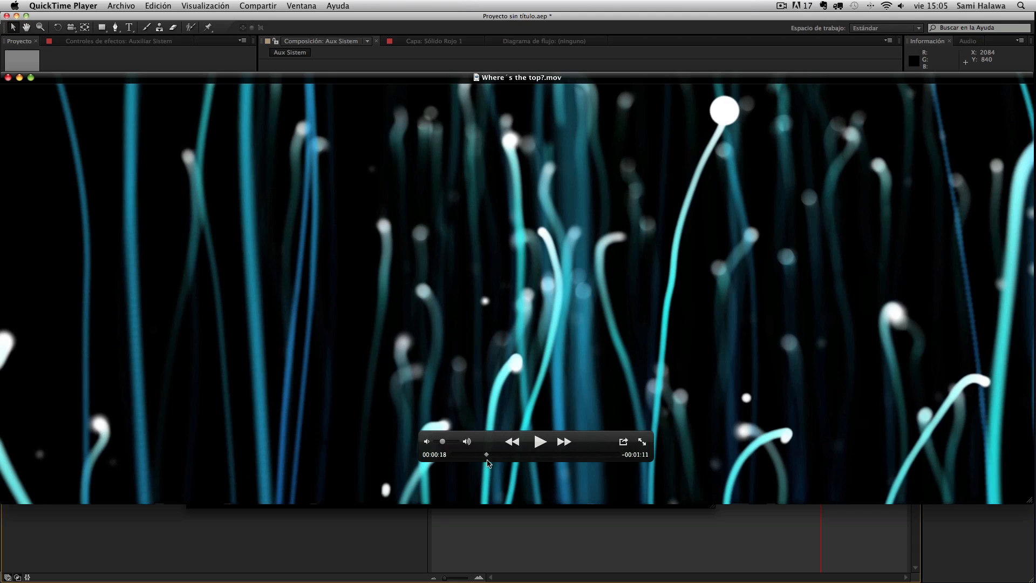
# Review the opening of the Where´s the top? movie, from the title at 0:06 to the close-up particle trails at 0:32
pyautogui.moveTo(488, 458); pyautogui.dragTo(465, 456)
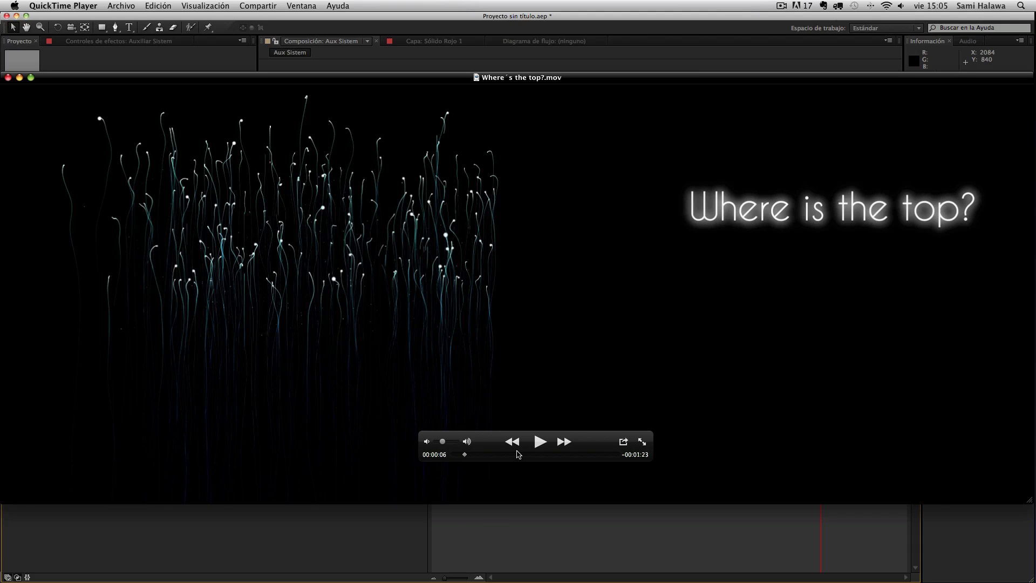
pyautogui.moveTo(472, 450); pyautogui.dragTo(535, 452)
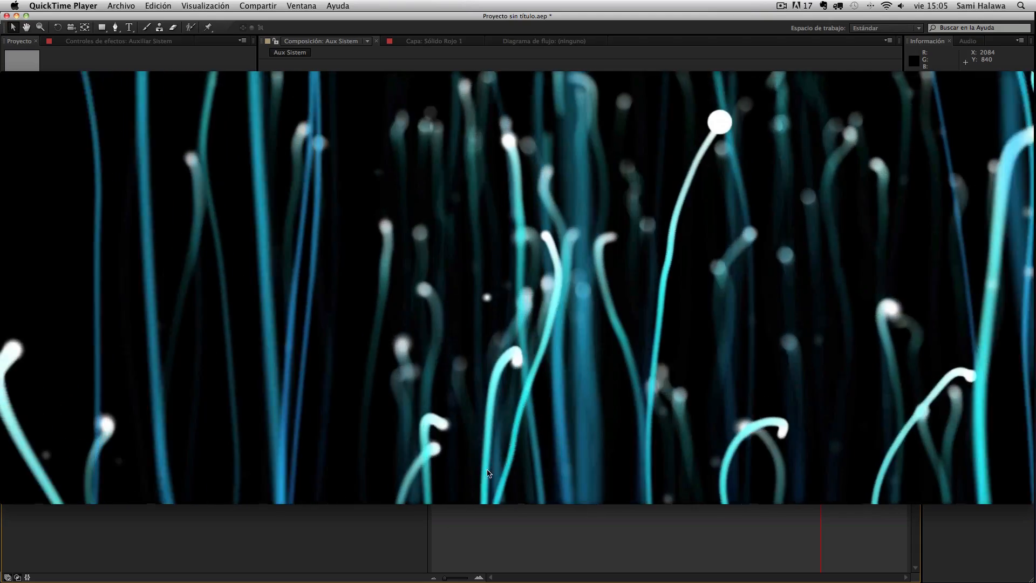
pyautogui.moveTo(522, 384)
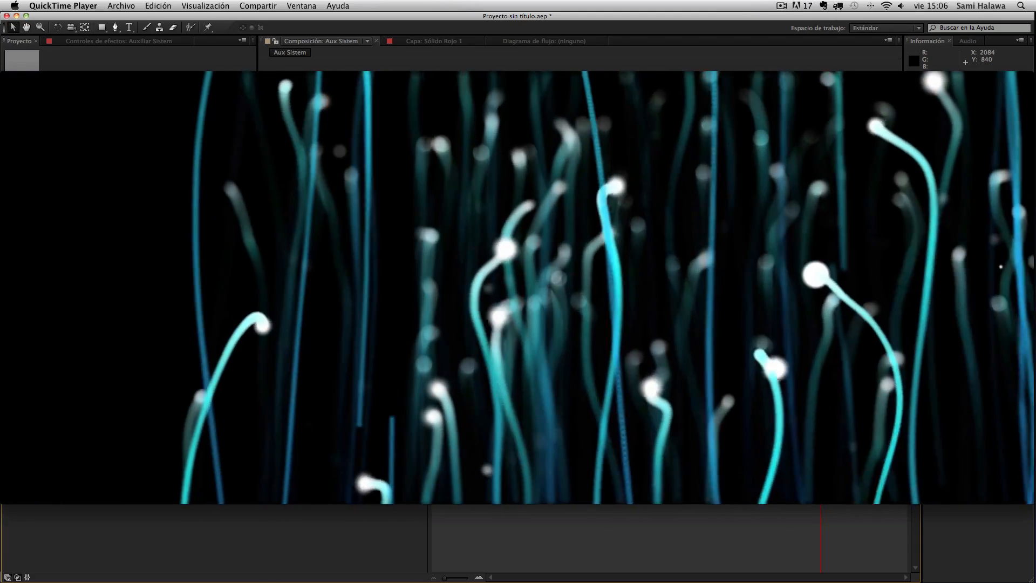
pyautogui.moveTo(576, 384)
pyautogui.click(479, 456)
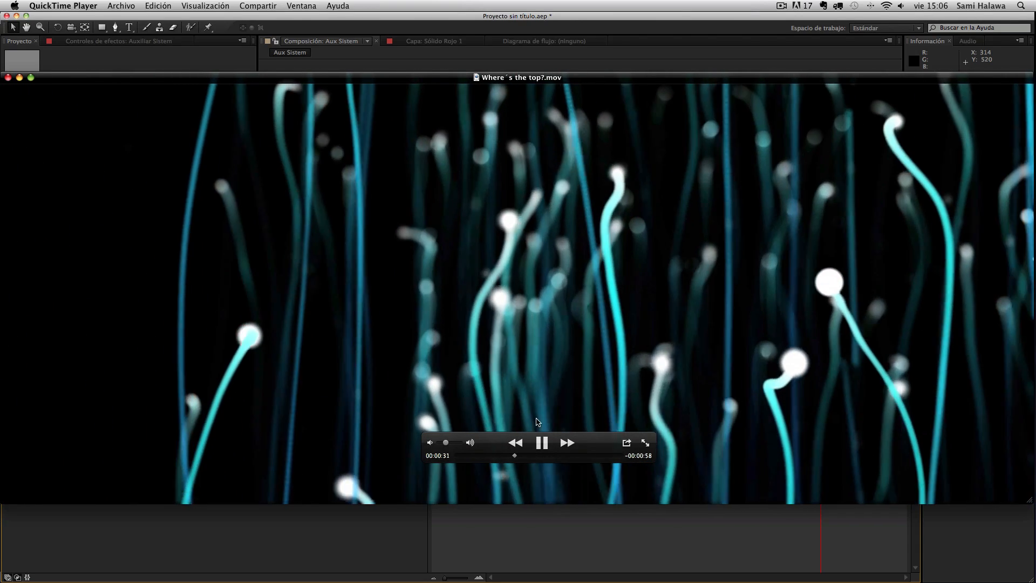
pyautogui.press('space')
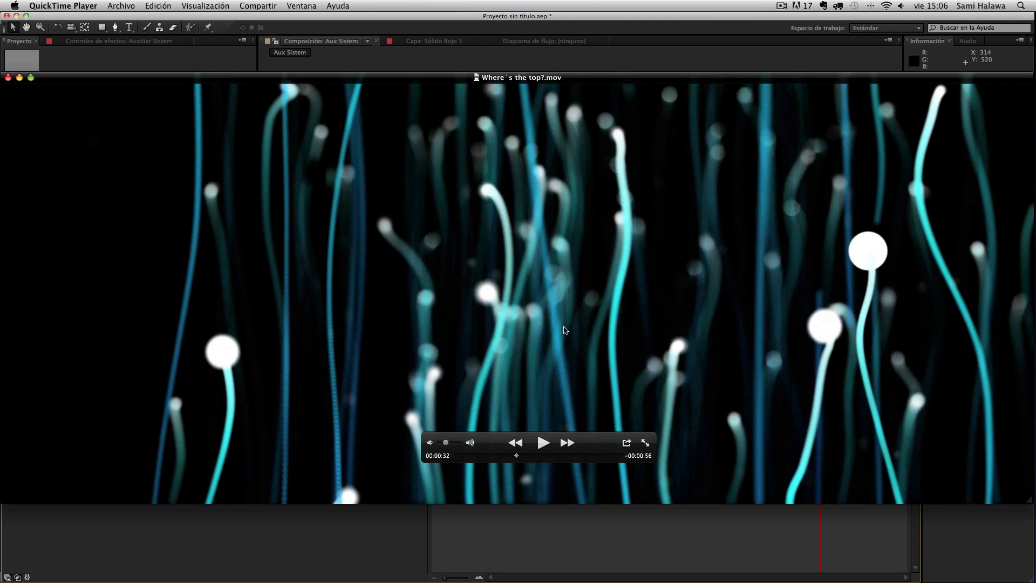
# Play the movie through to the closing titles, pausing at 1:18 and again at 1:24
pyautogui.click(543, 444)
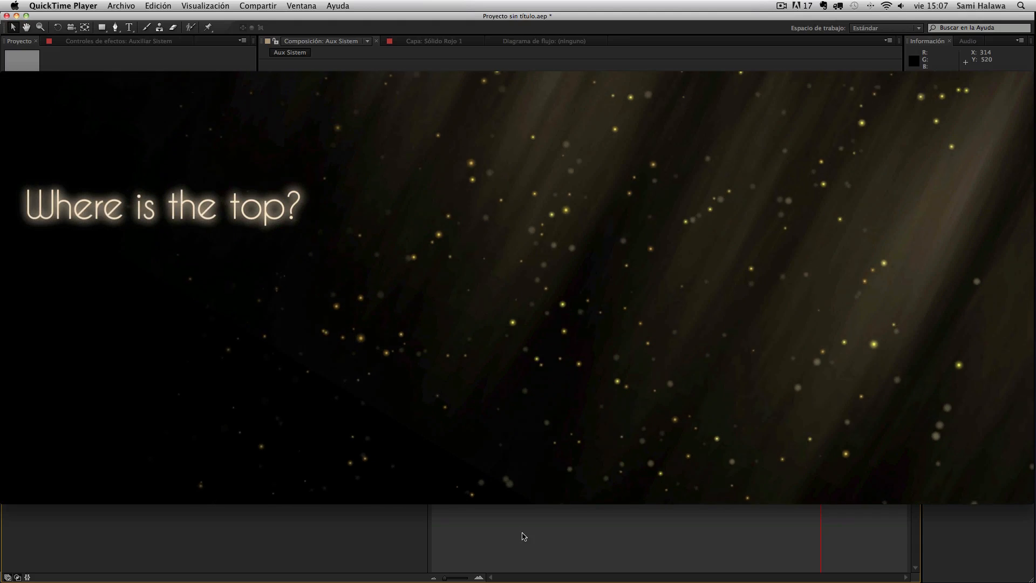
pyautogui.click(540, 445)
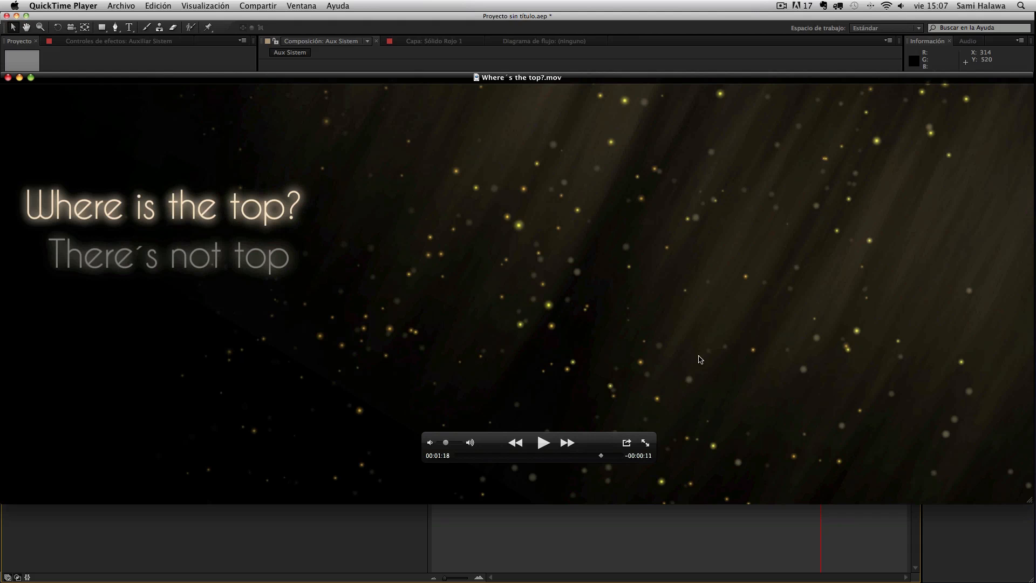
pyautogui.click(559, 446)
pyautogui.click(543, 447)
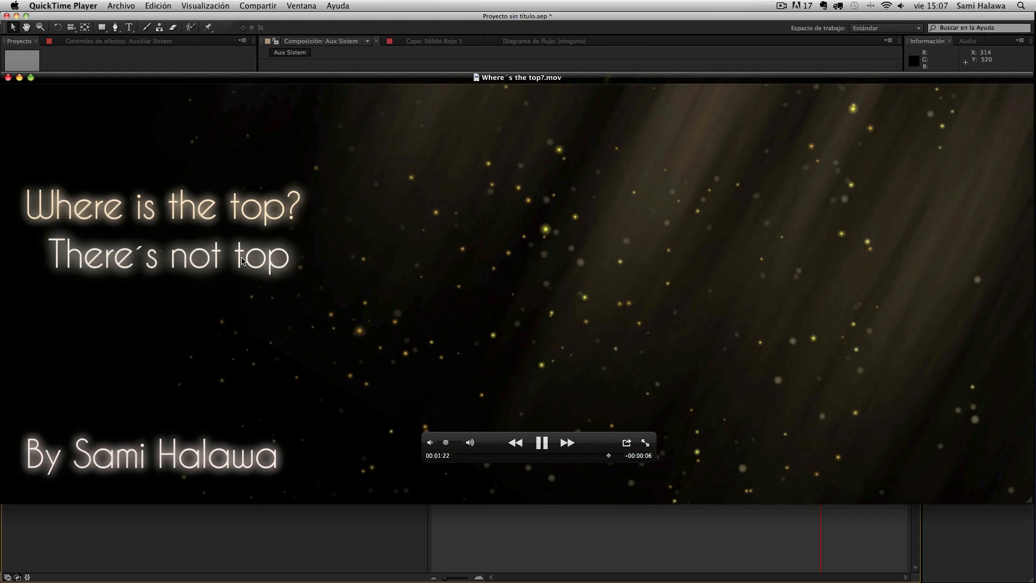
pyautogui.click(542, 443)
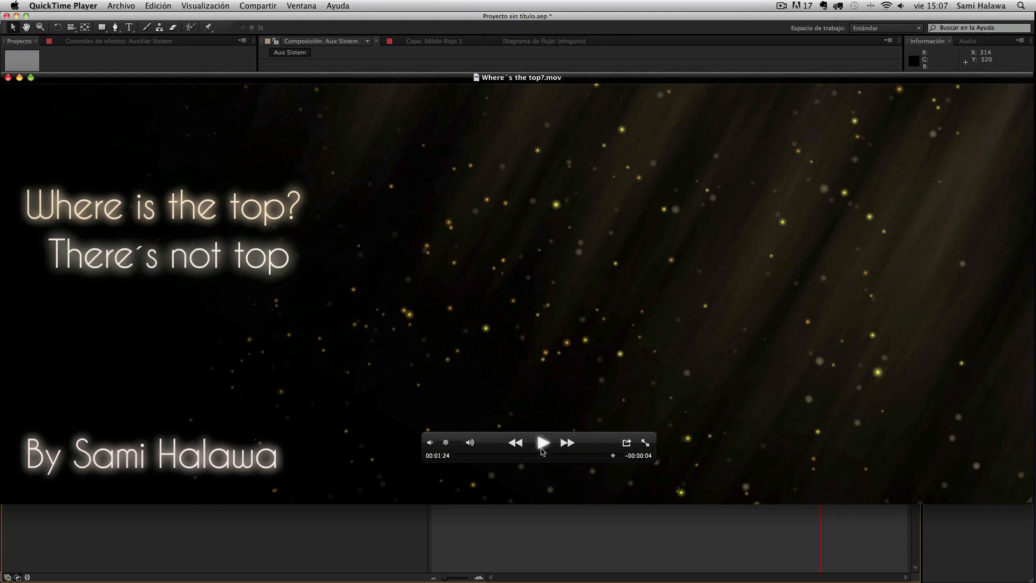
# Jump back to the overhead view of the trails at 0:23, pause there and scrub back to 0:14
pyautogui.click(542, 443)
pyautogui.click(493, 455)
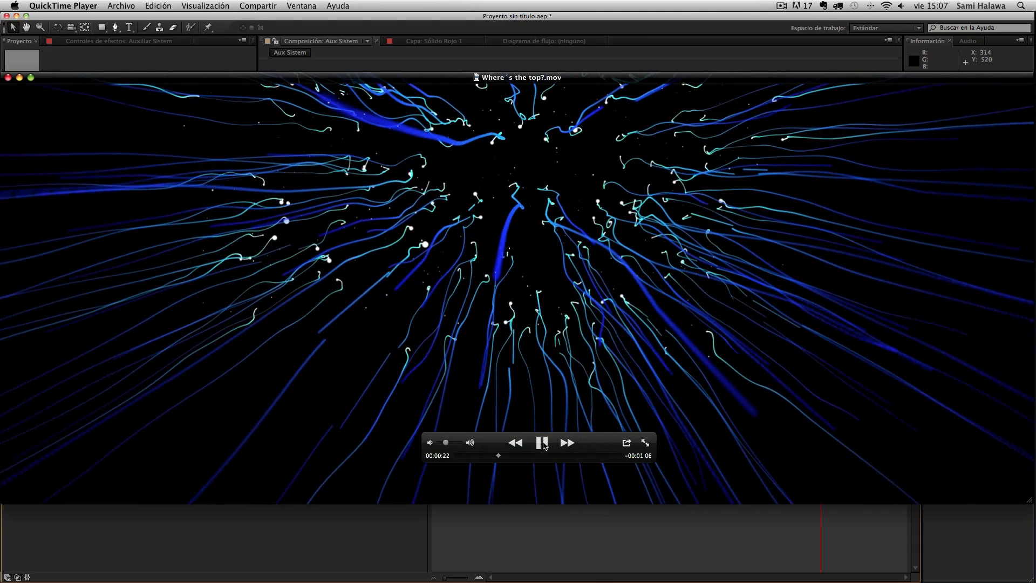
pyautogui.click(542, 443)
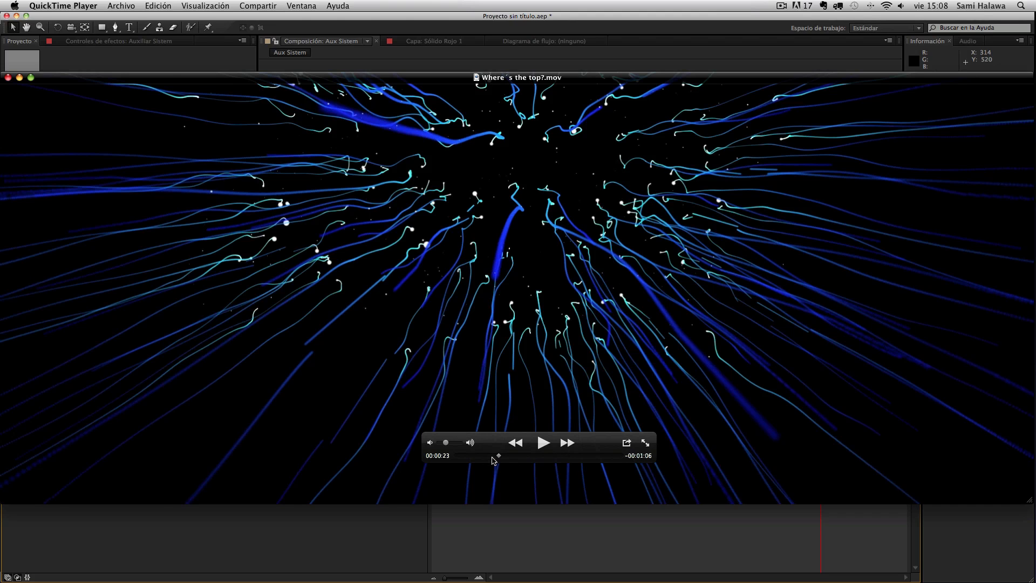
pyautogui.moveTo(492, 457); pyautogui.dragTo(481, 457)
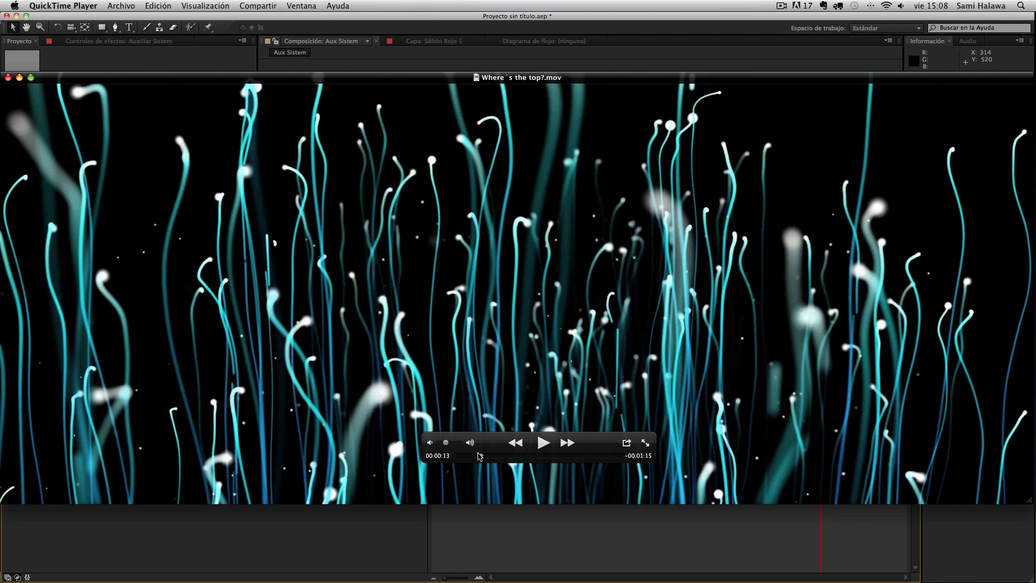
pyautogui.moveTo(477, 458); pyautogui.dragTo(483, 458)
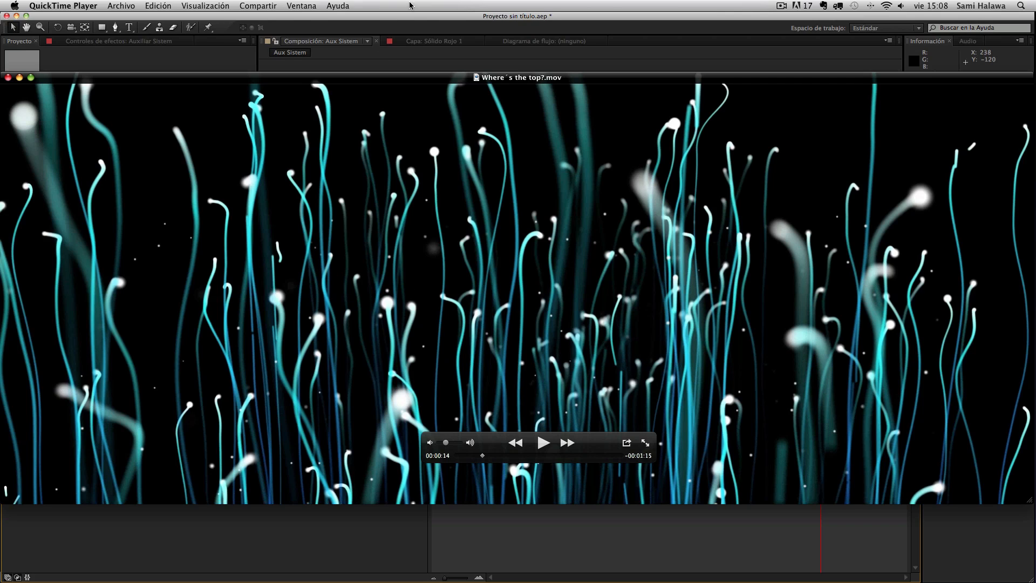
# Switch to After Effects and view the Gravedad and Emisor compositions
pyautogui.click(376, 63)
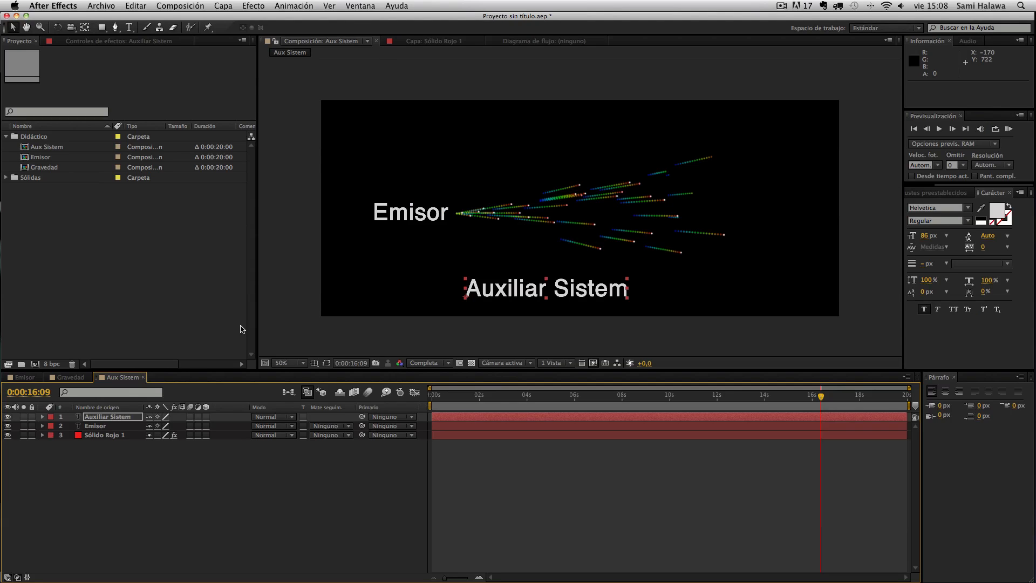
pyautogui.click(68, 377)
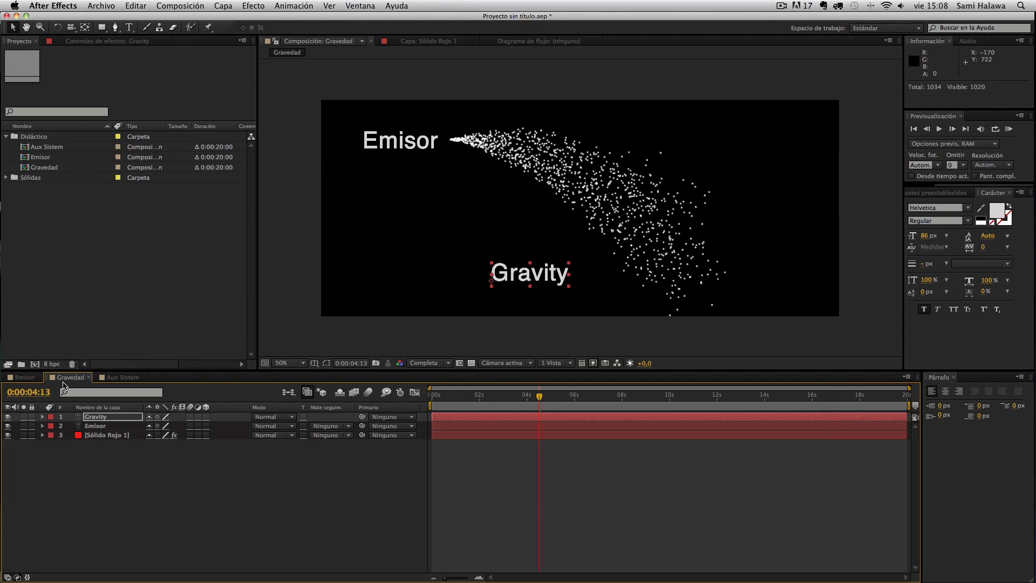
pyautogui.click(27, 378)
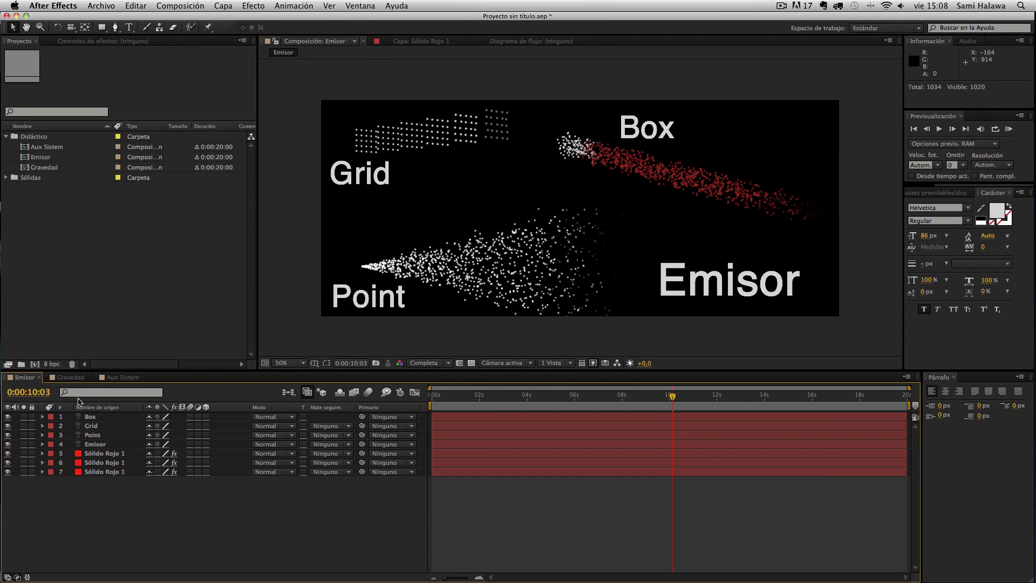
# Preview the Emisor composition from its start to compare the Grid, Box and Point emitters, then stop playback
pyautogui.click(434, 396)
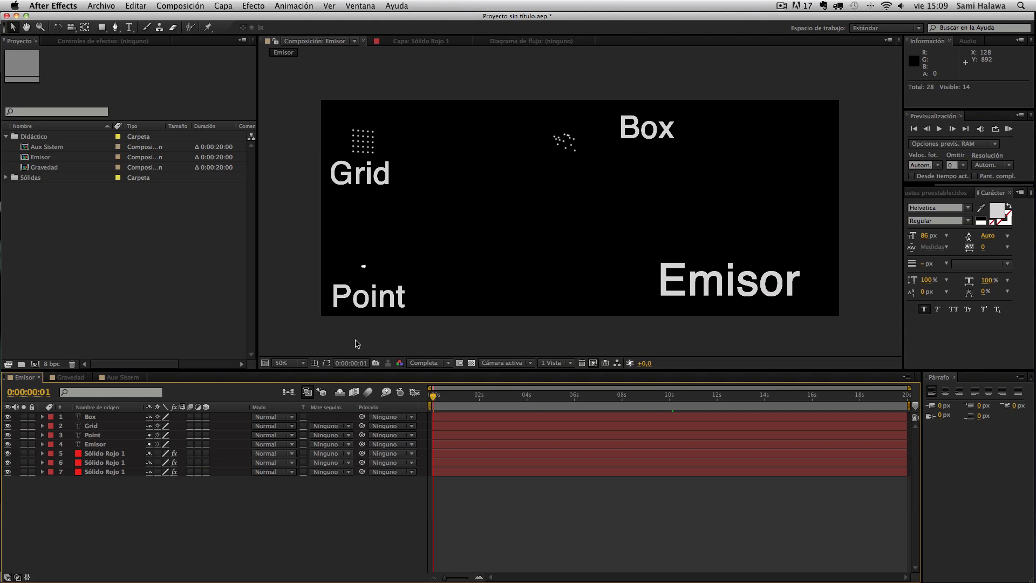
pyautogui.press('space')
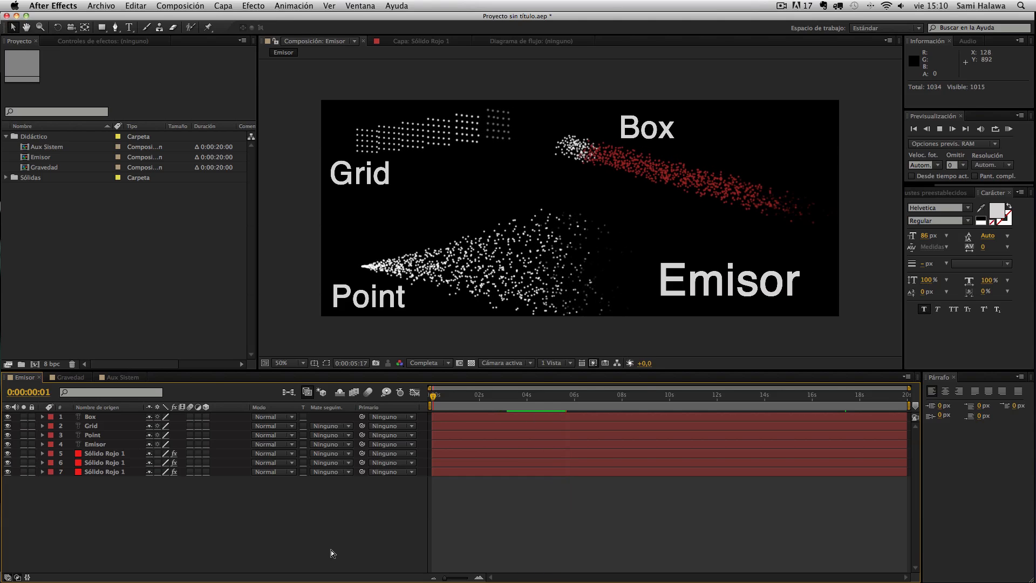
pyautogui.press('space')
# Switch back to the movie in QuickTime Player, rewind slightly from 0:14 and play the particle trails until 0:21
pyautogui.press('F3')
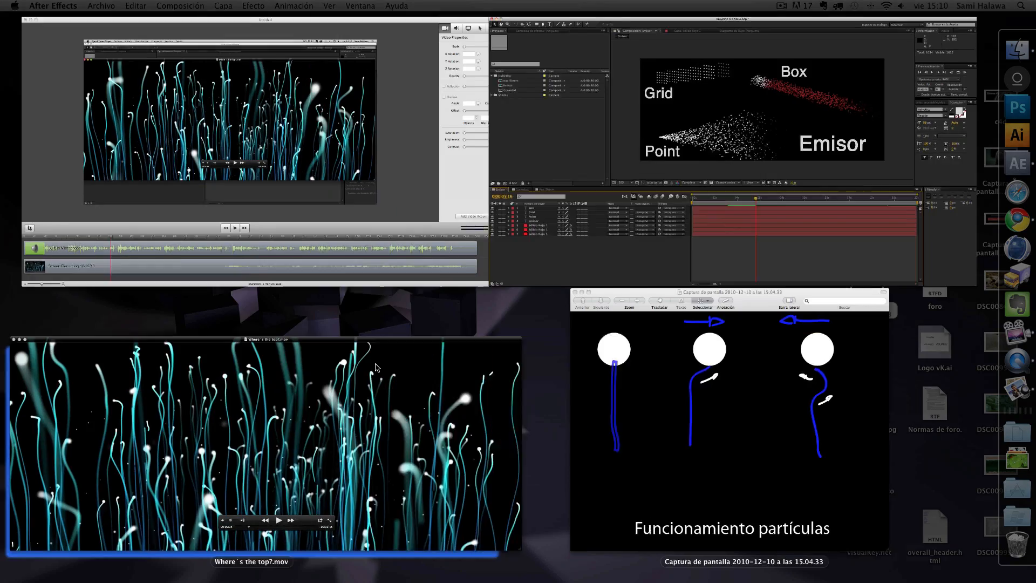
pyautogui.click(292, 417)
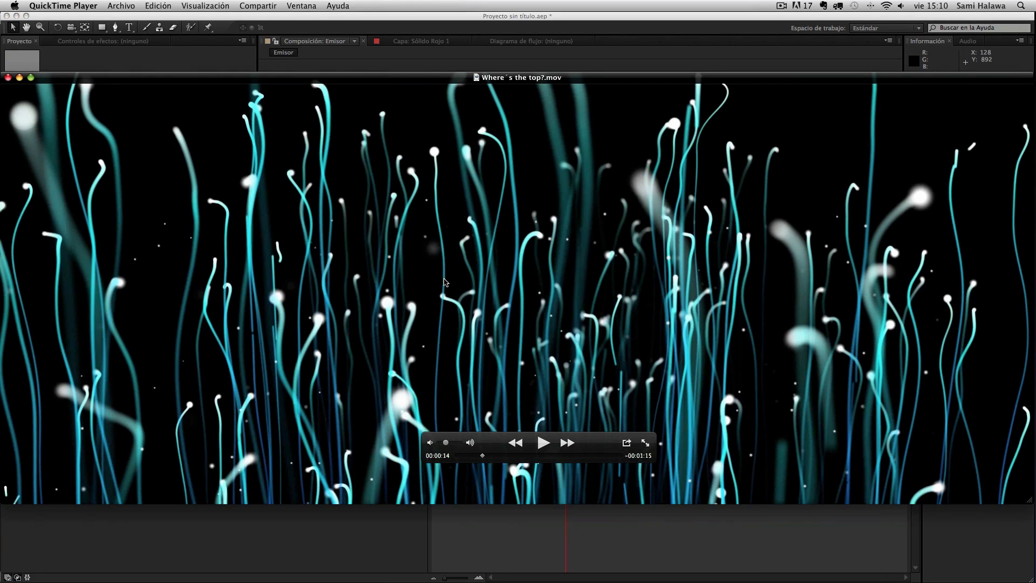
pyautogui.click(485, 456)
pyautogui.moveTo(487, 458); pyautogui.dragTo(476, 458)
pyautogui.click(543, 443)
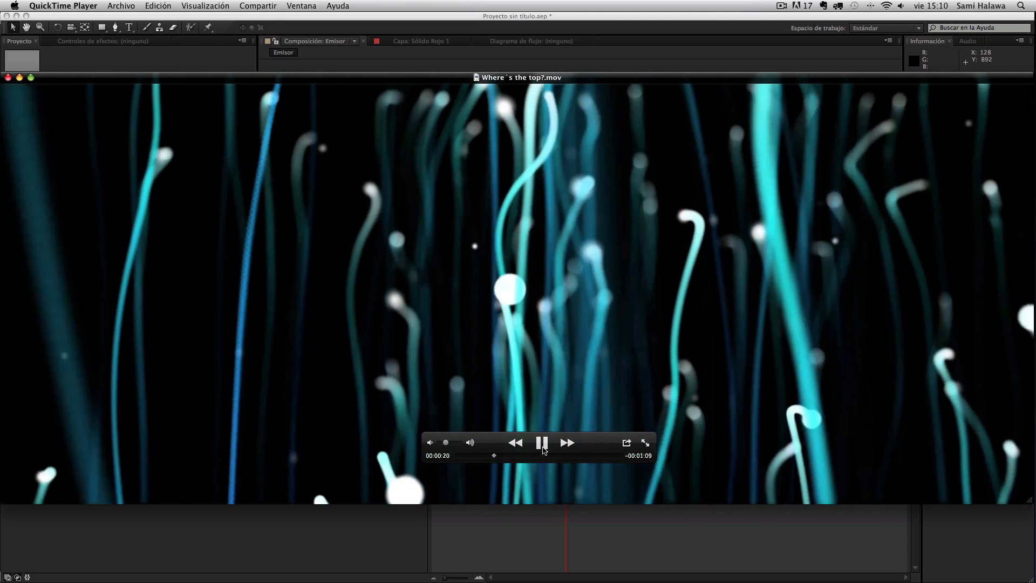
pyautogui.click(542, 443)
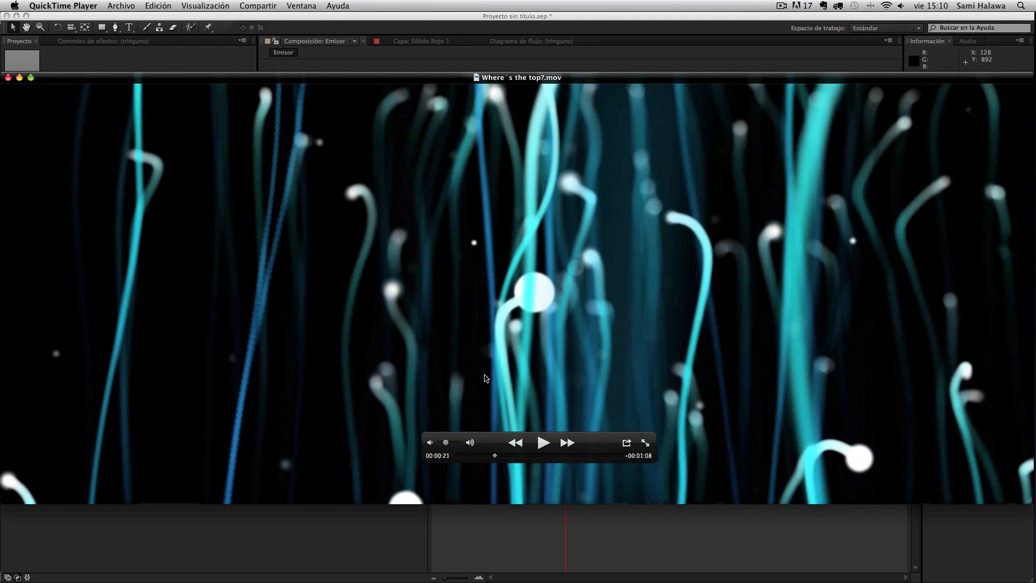
# Rewind the movie and replay the growing trails, pausing at 0:15 and at 0:33
pyautogui.click(455, 456)
pyautogui.click(543, 444)
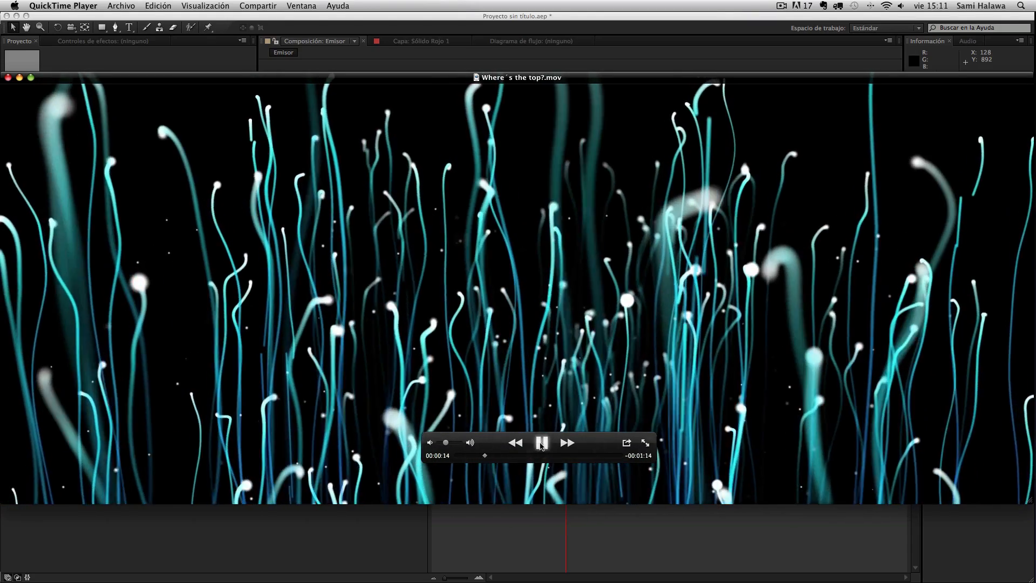
pyautogui.click(540, 443)
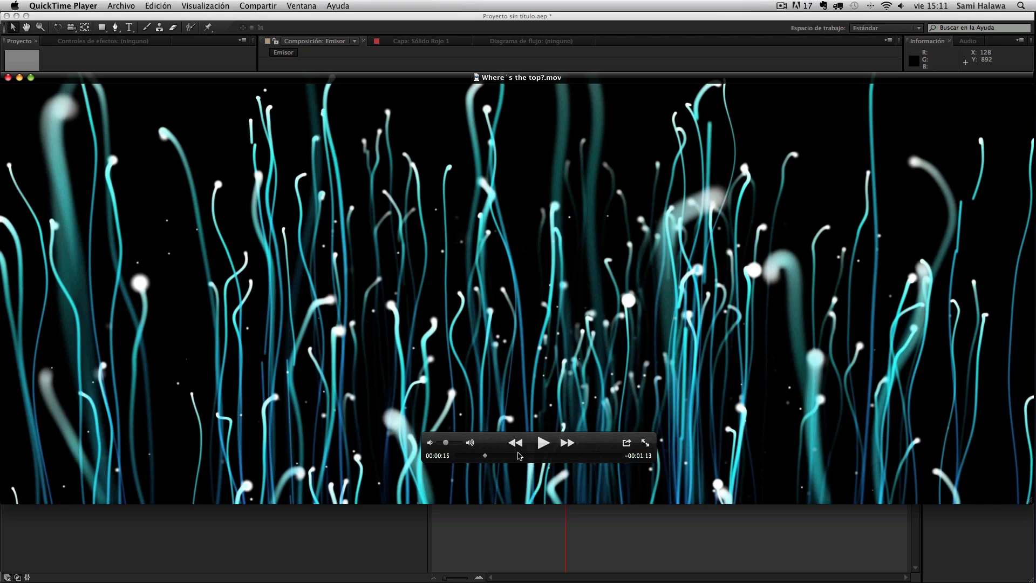
pyautogui.click(543, 443)
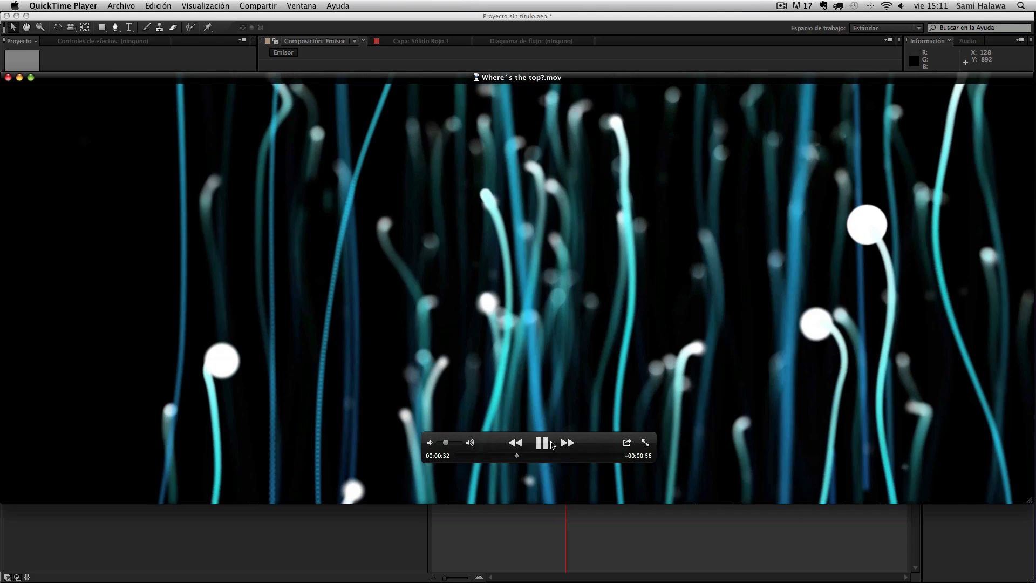
pyautogui.click(547, 443)
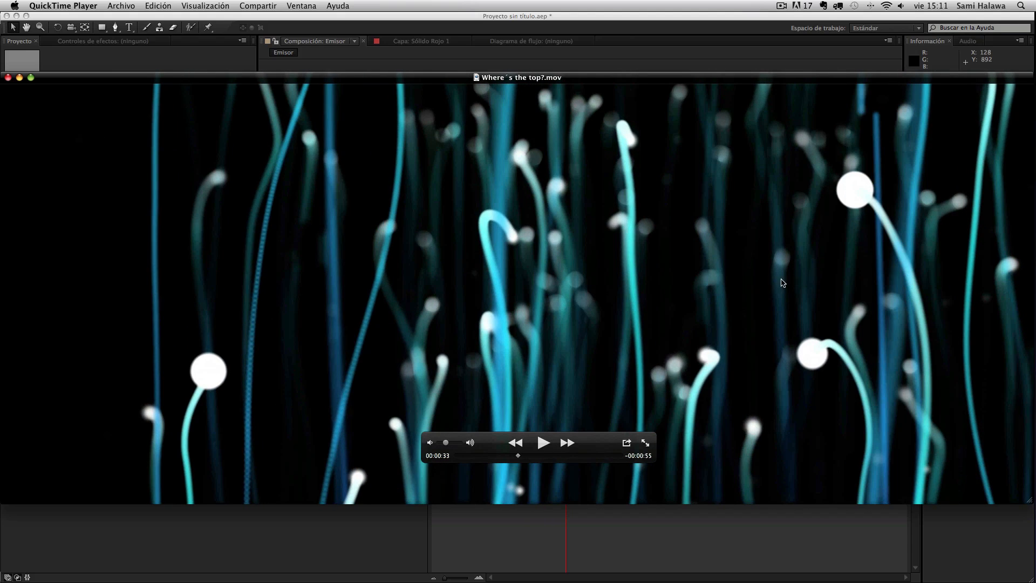
# Switch to the Funcionamiento partículas diagram in Preview and move its window aside to uncover part of the movie
pyautogui.press('F9')
pyautogui.click(561, 446)
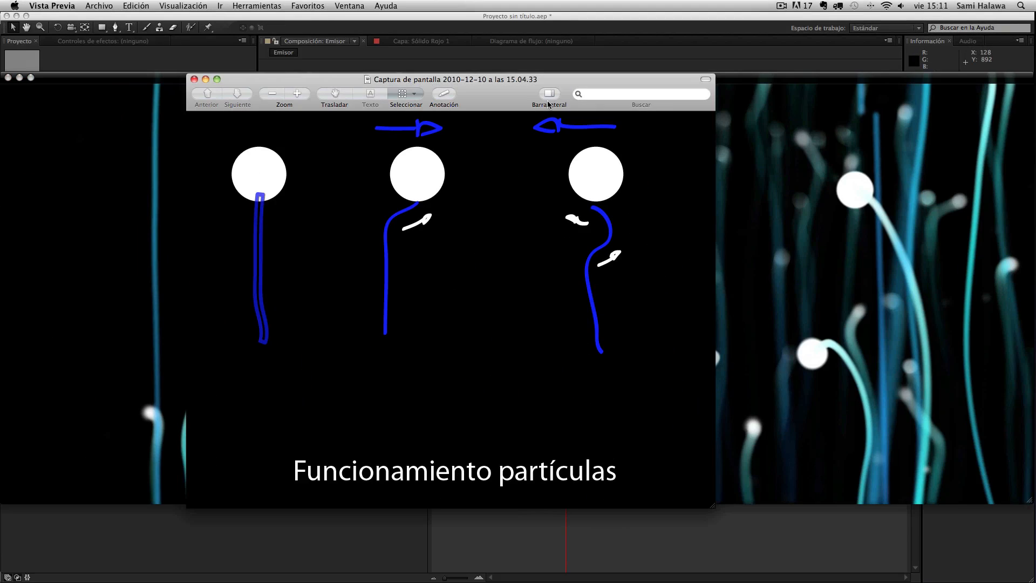
pyautogui.moveTo(483, 93); pyautogui.dragTo(790, 105)
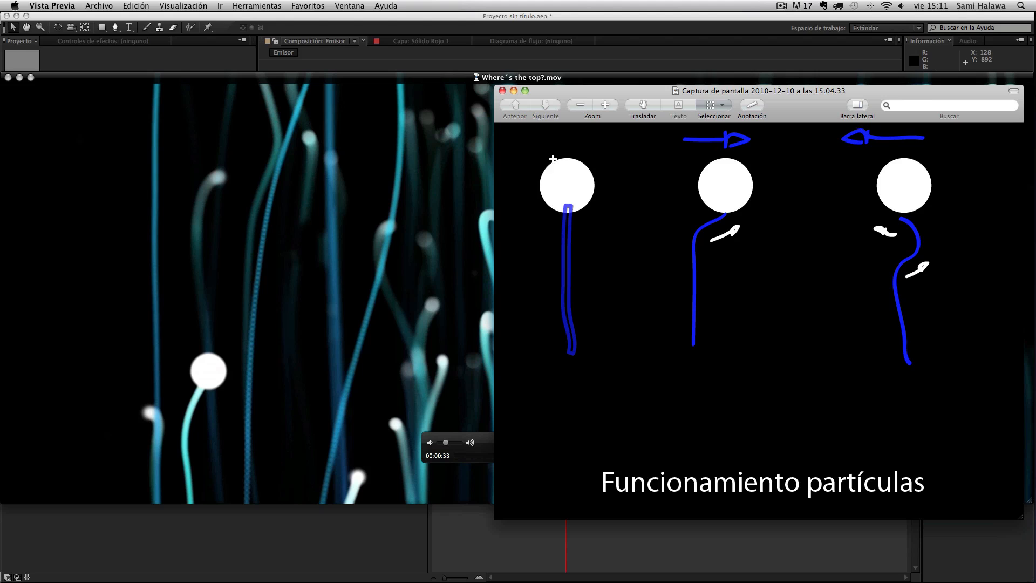
# Examine the first particle in the diagram and the point where its straight trail starts
pyautogui.moveTo(525, 159); pyautogui.dragTo(600, 255)
pyautogui.moveTo(554, 213); pyautogui.dragTo(577, 223)
pyautogui.click(577, 244)
# Bring the movie forward, move its window up to expose the diagram's lower edge, and return to the diagram
pyautogui.click(269, 208)
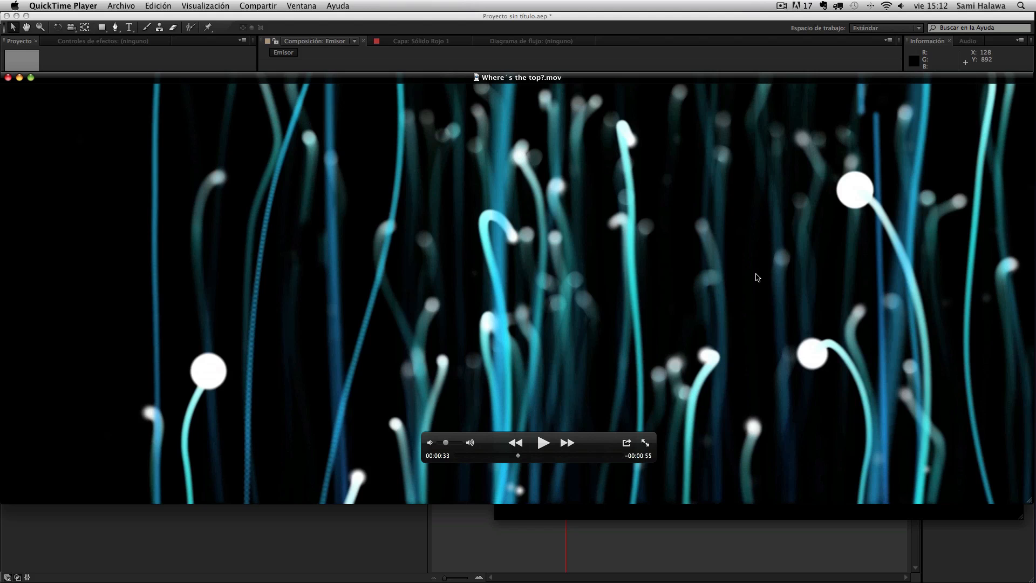
pyautogui.moveTo(596, 76); pyautogui.dragTo(594, 57)
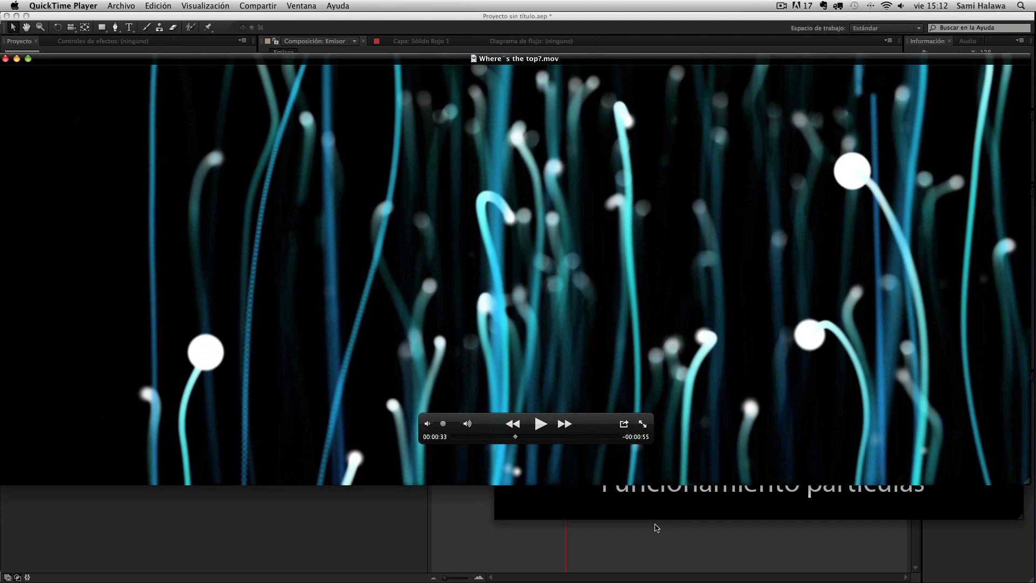
pyautogui.click(611, 496)
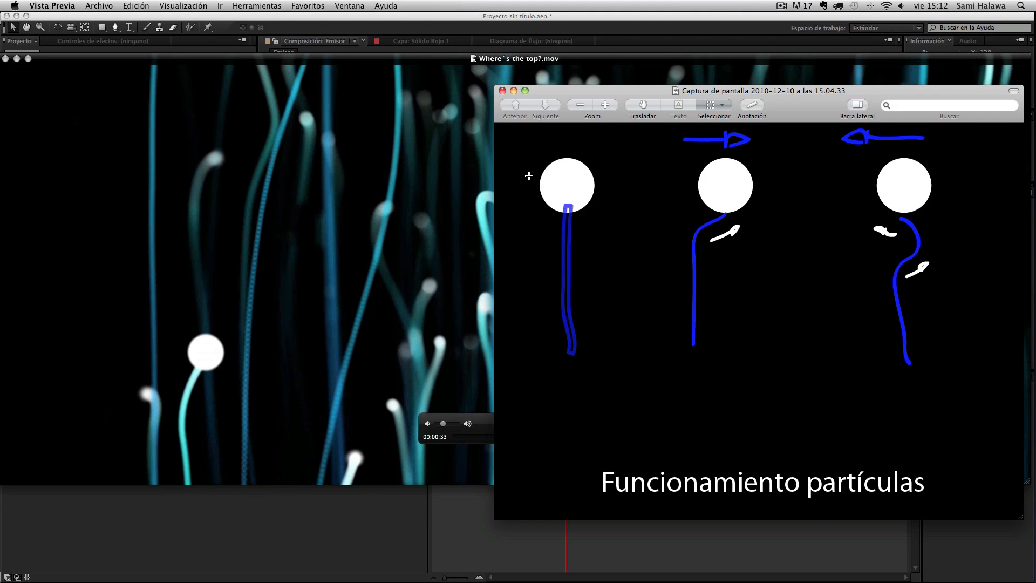
# Examine how the three particles' trails bend relative to the direction arrows in the diagram
pyautogui.moveTo(532, 156); pyautogui.dragTo(619, 218)
pyautogui.moveTo(702, 213); pyautogui.dragTo(729, 237)
pyautogui.click(719, 183)
pyautogui.moveTo(698, 239); pyautogui.dragTo(728, 219)
pyautogui.click(764, 221)
pyautogui.moveTo(902, 227); pyautogui.dragTo(893, 267)
pyautogui.click(892, 267)
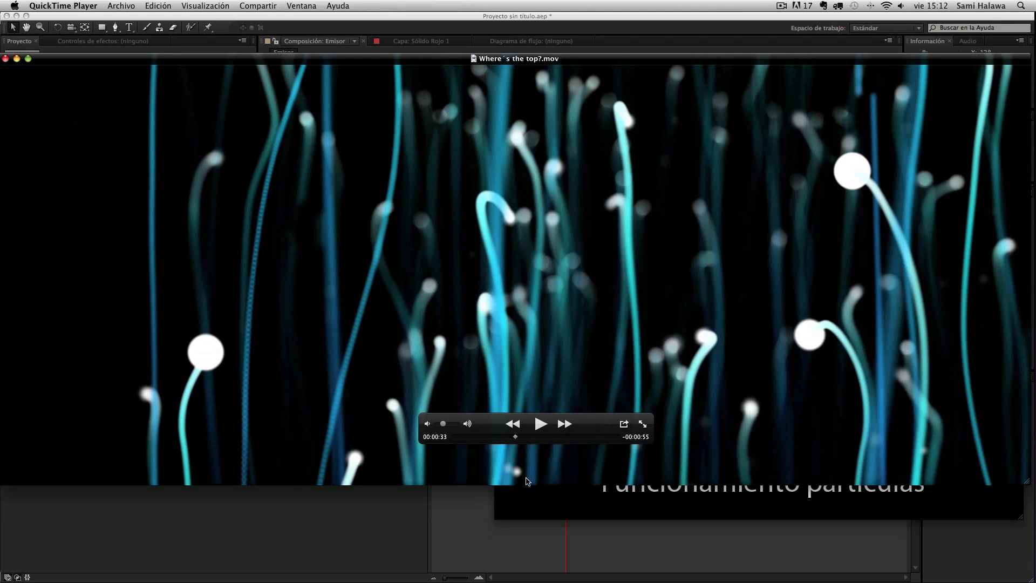
# Return to the movie, play the close-up trails until 0:41 and skip ahead to the title at 1:17
pyautogui.click(456, 222)
pyautogui.click(539, 426)
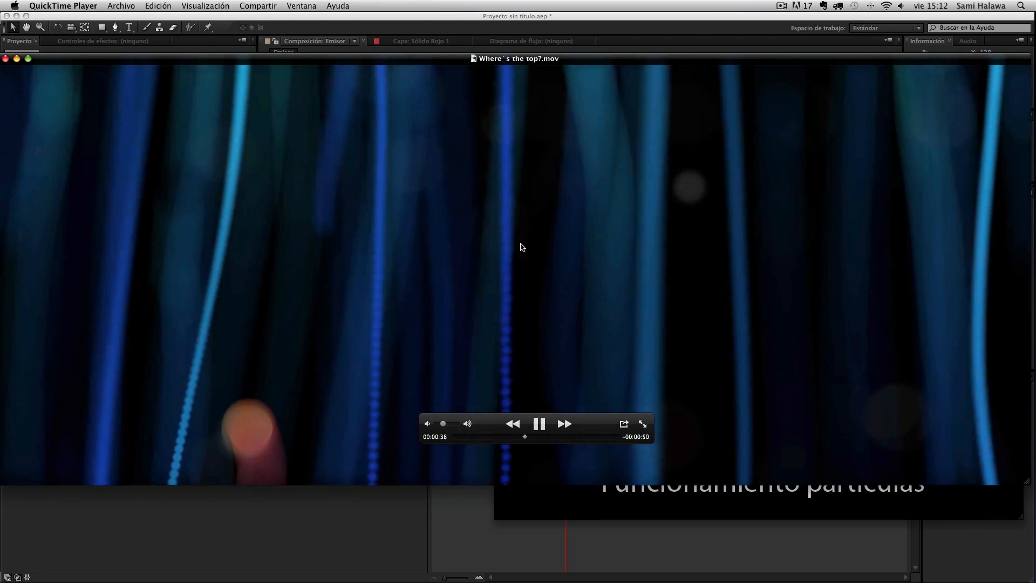
pyautogui.click(538, 425)
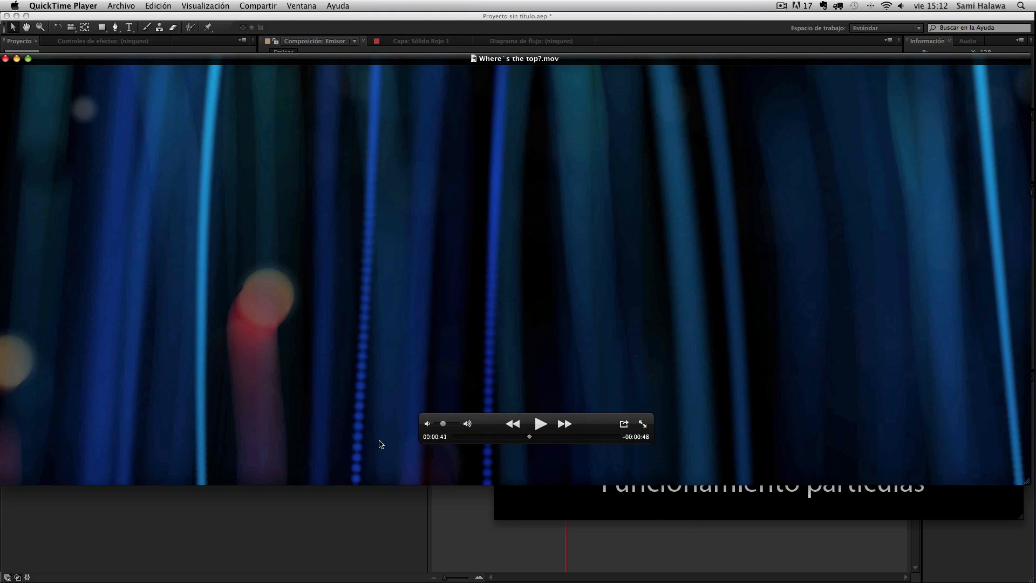
pyautogui.moveTo(536, 442); pyautogui.dragTo(597, 441)
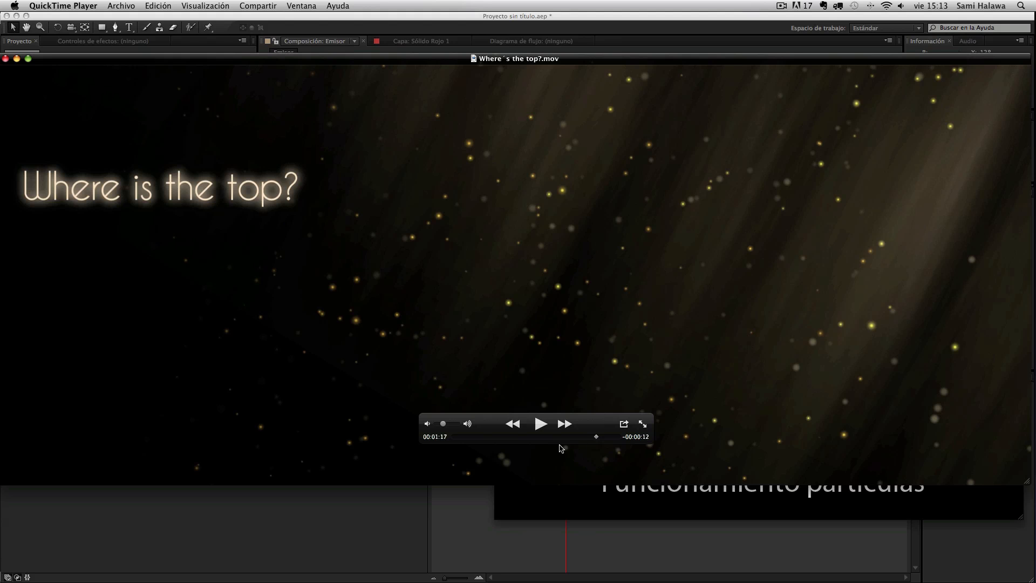
# Play the movie's closing titles from 1:17 to 1:26 and jump back to the close-up trails at 0:18
pyautogui.click(540, 423)
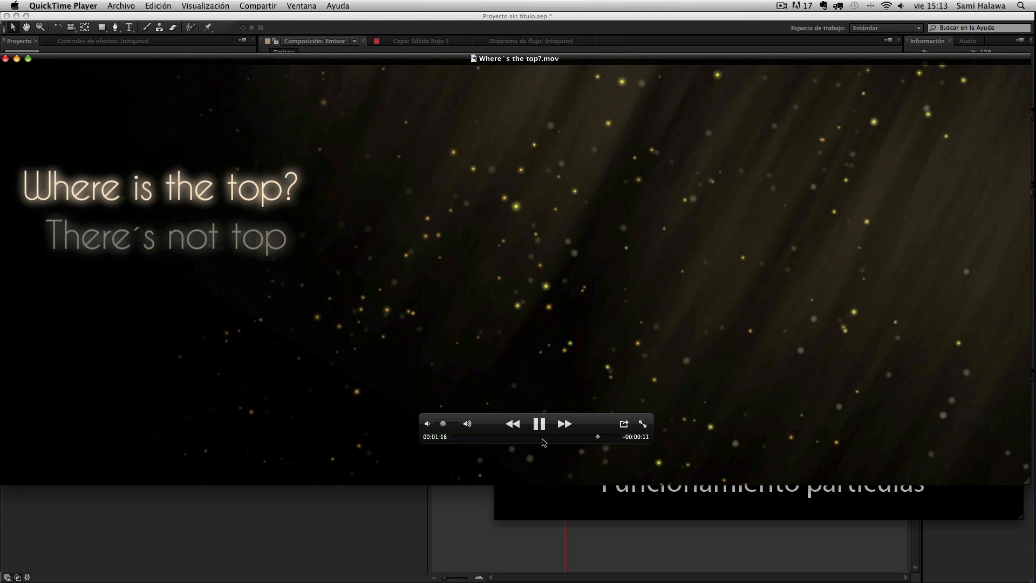
pyautogui.click(539, 424)
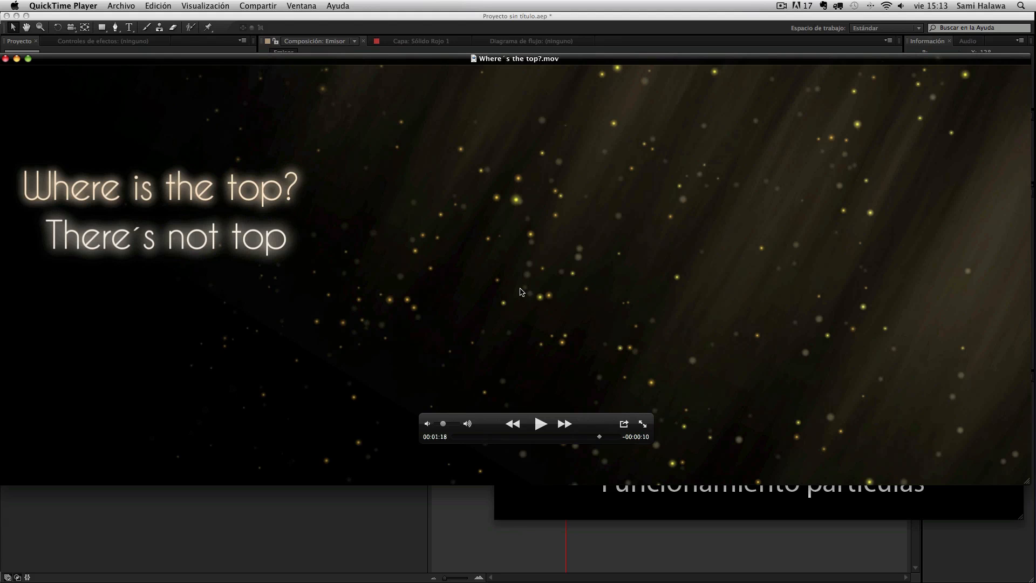
pyautogui.click(539, 425)
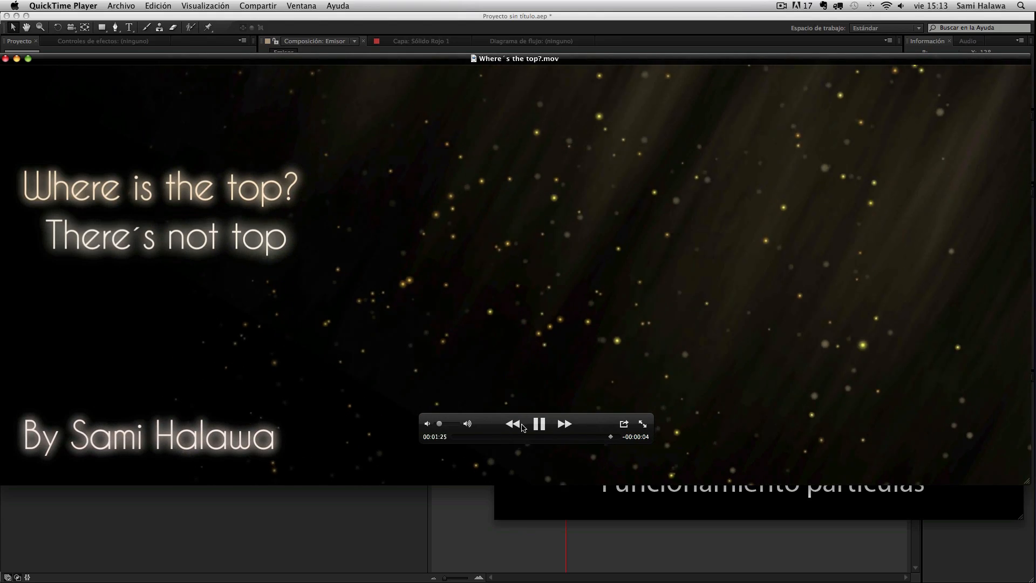
pyautogui.press('space')
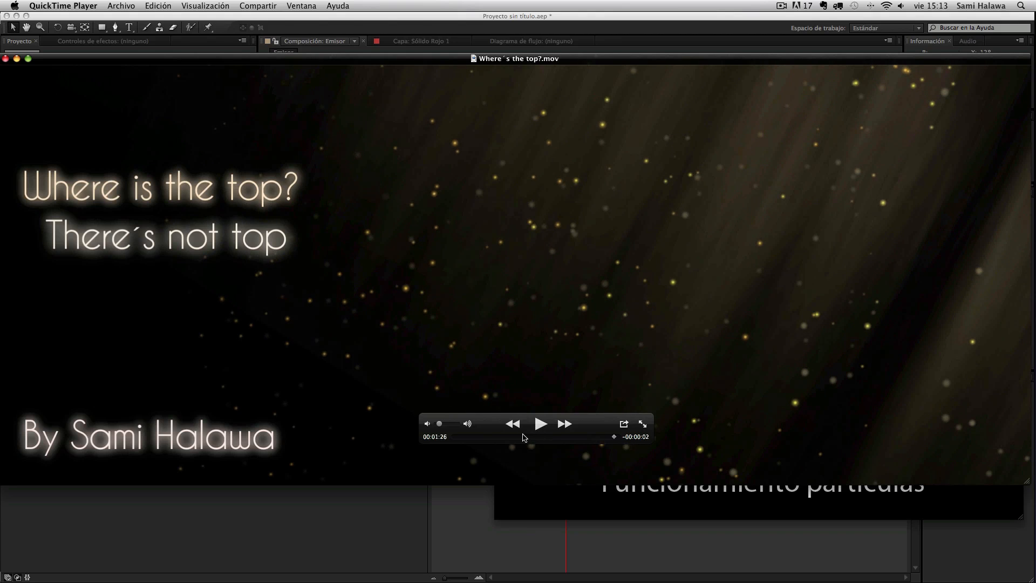
pyautogui.click(488, 438)
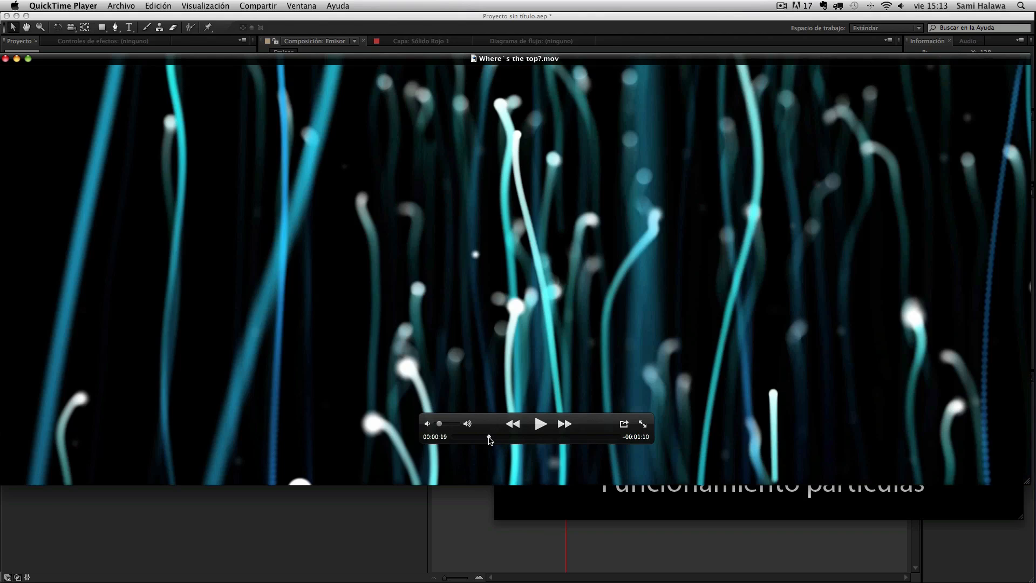
pyautogui.moveTo(488, 437); pyautogui.dragTo(486, 437)
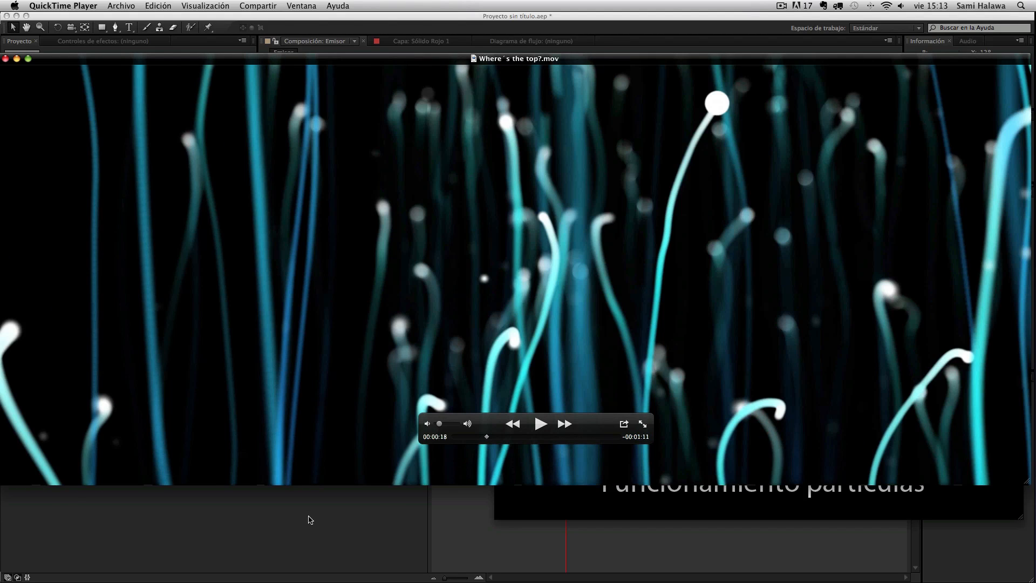
# Switch to After Effects and create a 1920 x 803 composition named Colas de luz at 25 fps, lasting 20 seconds
pyautogui.click(287, 534)
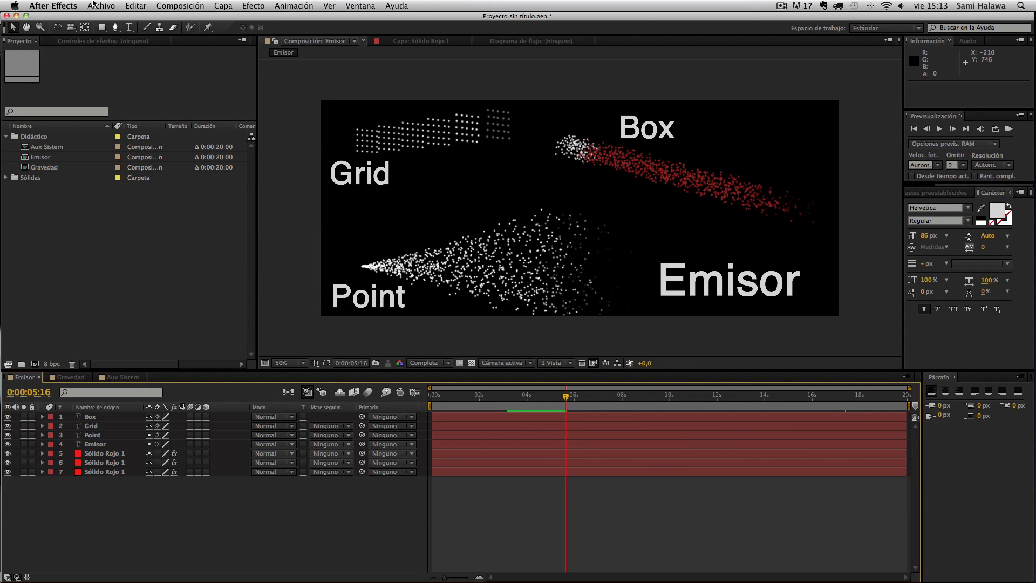
pyautogui.click(178, 6)
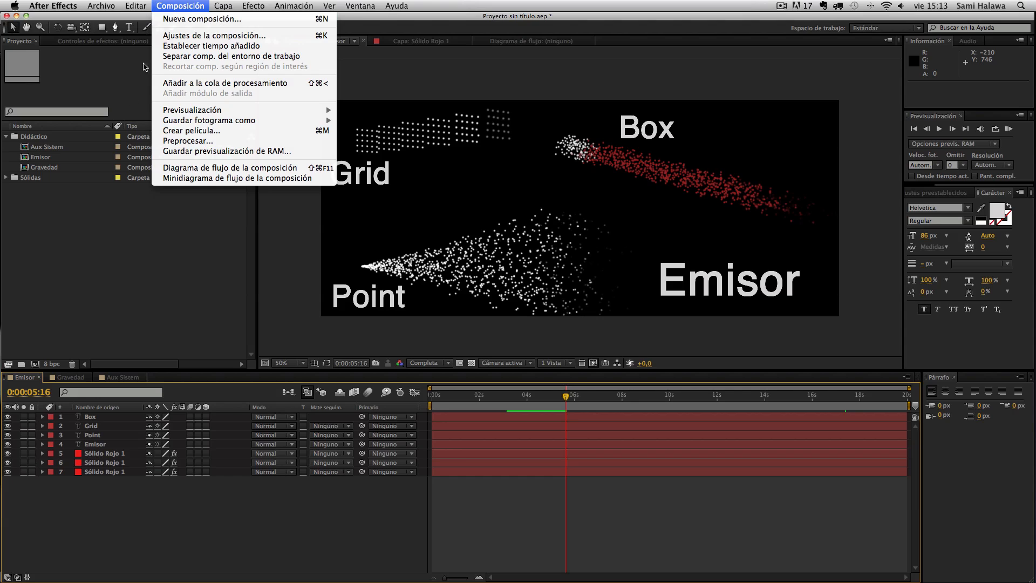
pyautogui.click(194, 19)
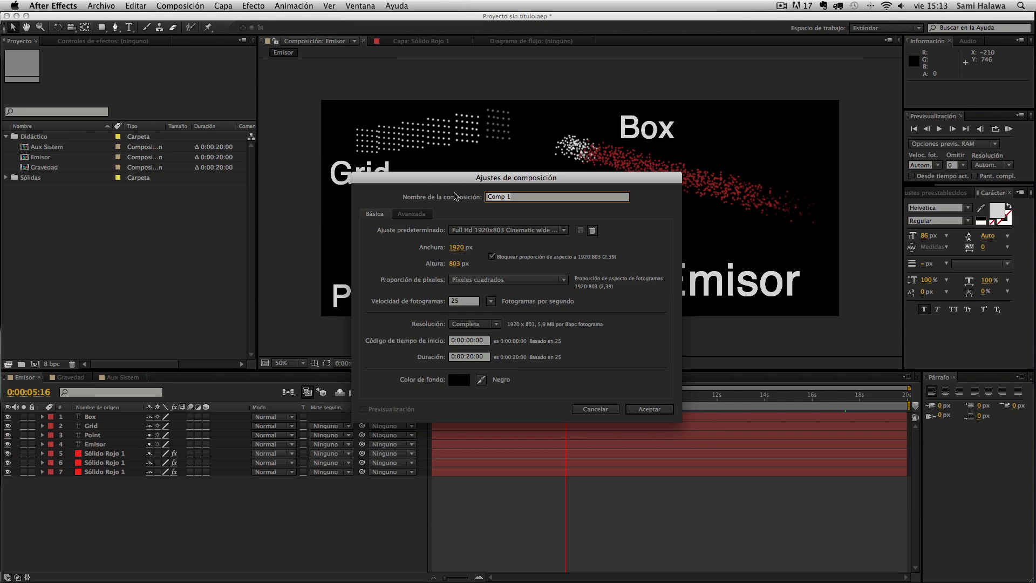
pyautogui.write('Par')
pyautogui.click(655, 409)
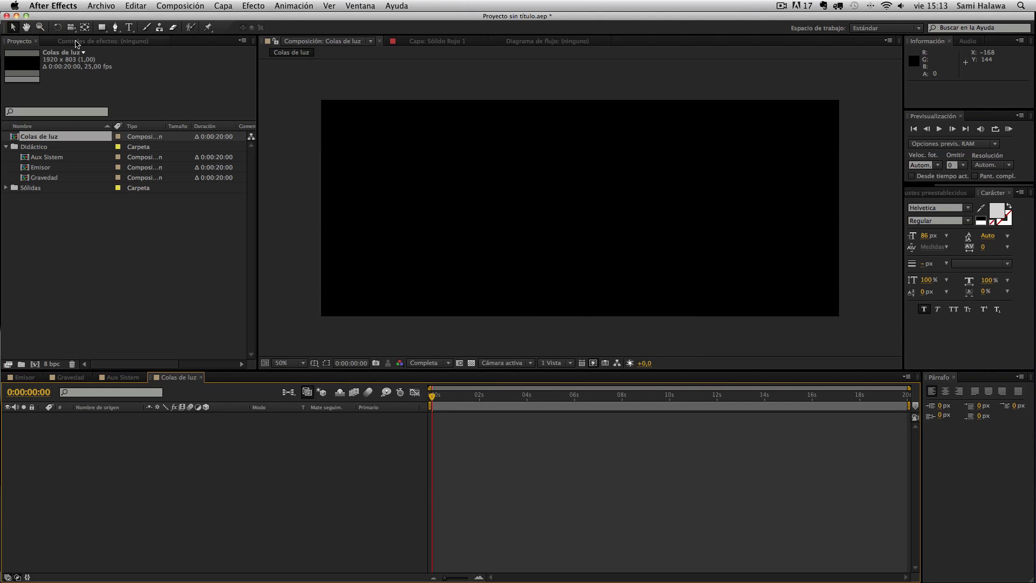
# Show the effect controls and add a red 1920 x 803 solid layer to the Colas de luz composition
pyautogui.click(75, 41)
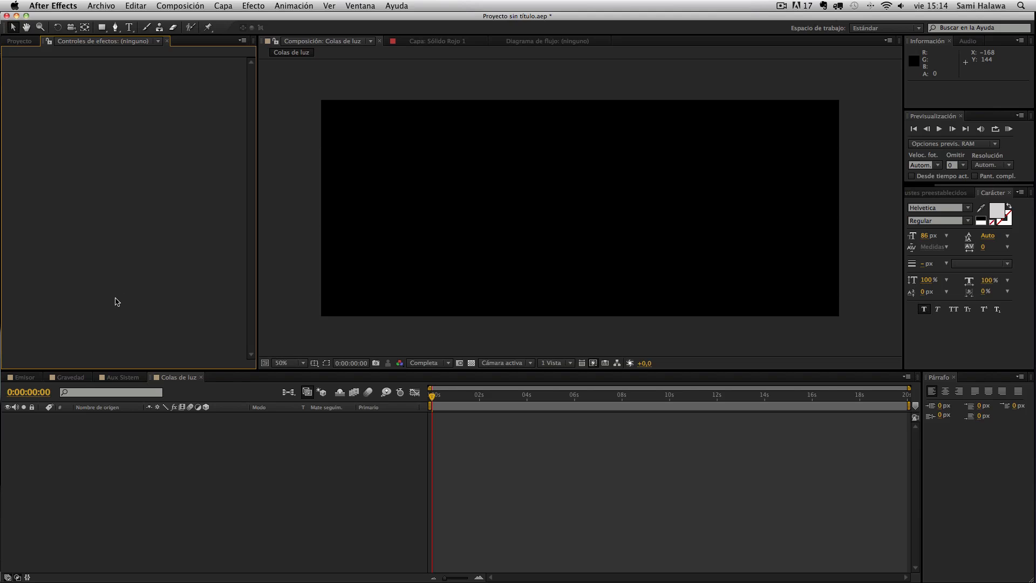
pyautogui.rightClick(111, 449)
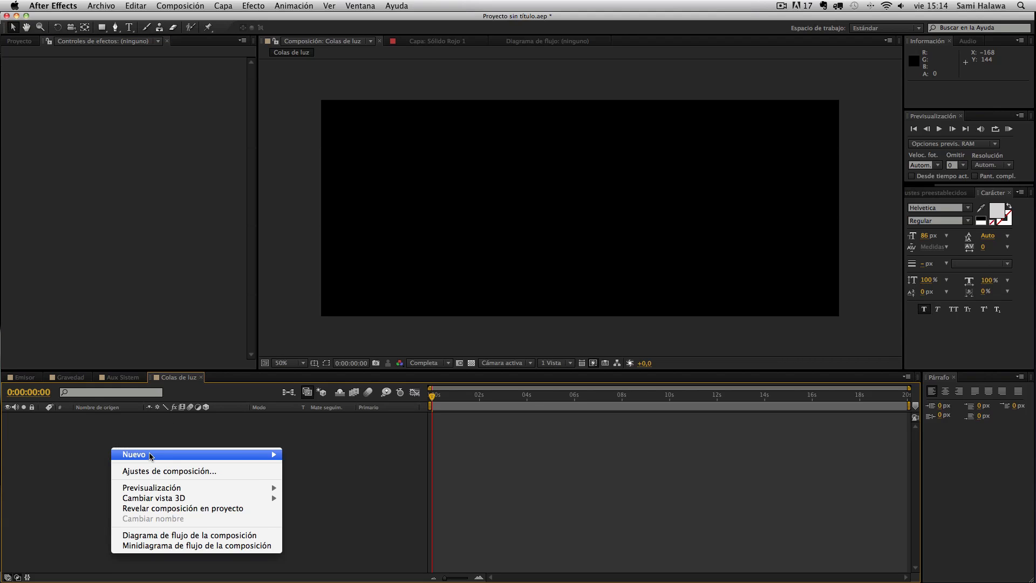
pyautogui.moveTo(151, 456)
pyautogui.click(305, 473)
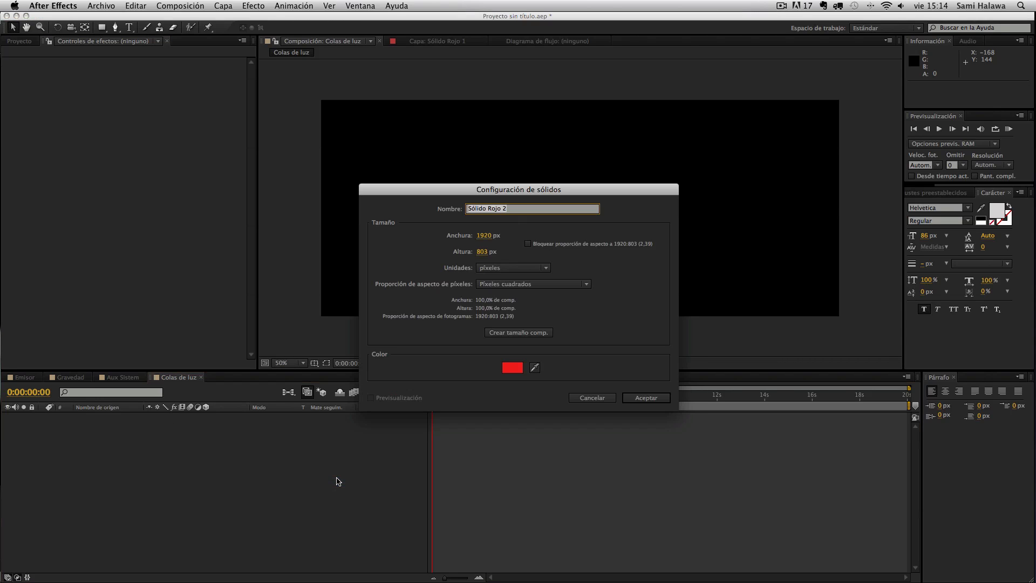
pyautogui.press('Return')
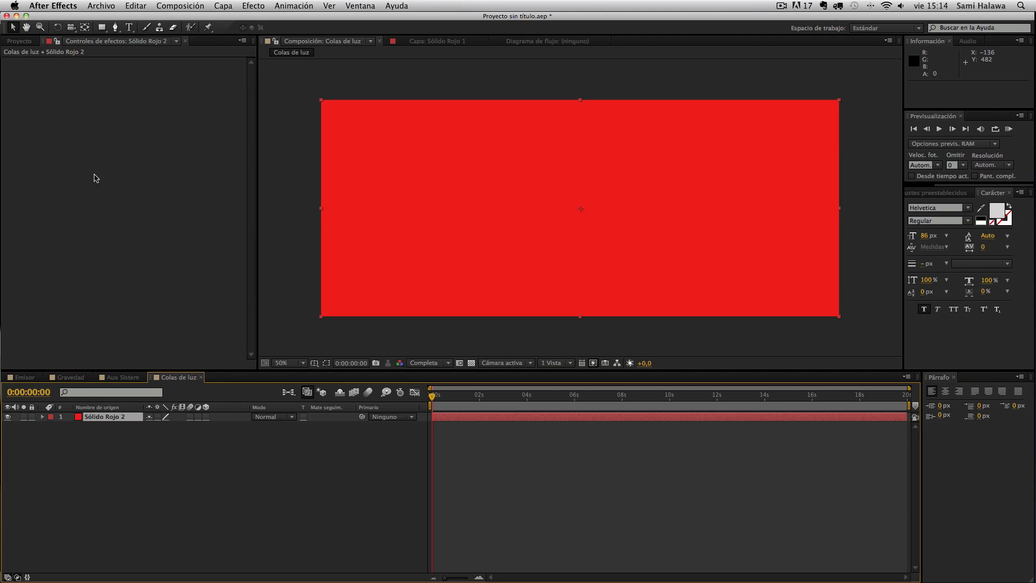
# Apply the Trapcode Particular effect to the red solid
pyautogui.click(253, 6)
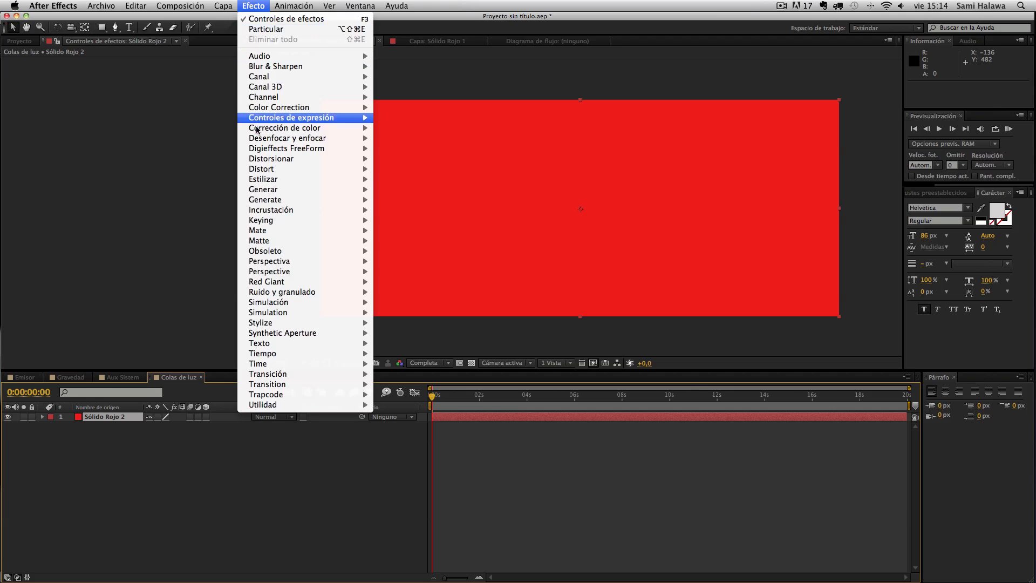
pyautogui.moveTo(318, 394)
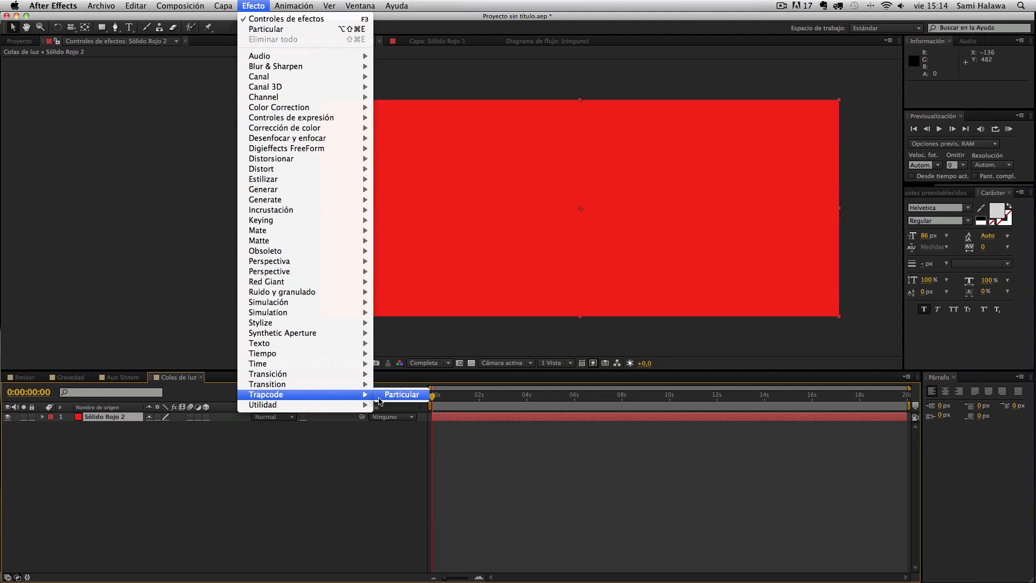
pyautogui.click(397, 397)
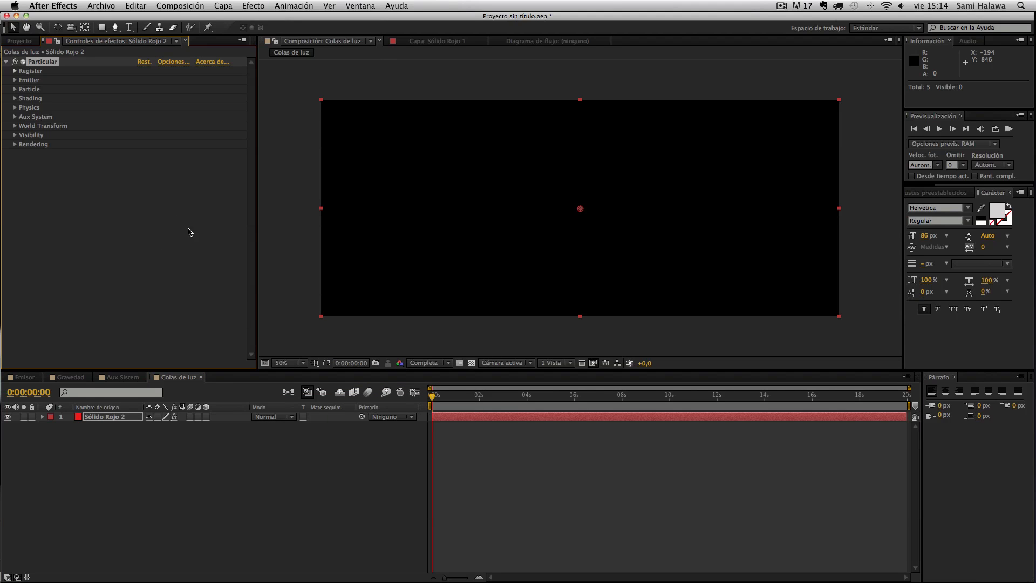
# Scrub through the default particle emission to 0:00:05:14 and expand Particular's Emitter settings
pyautogui.moveTo(433, 396); pyautogui.dragTo(569, 416)
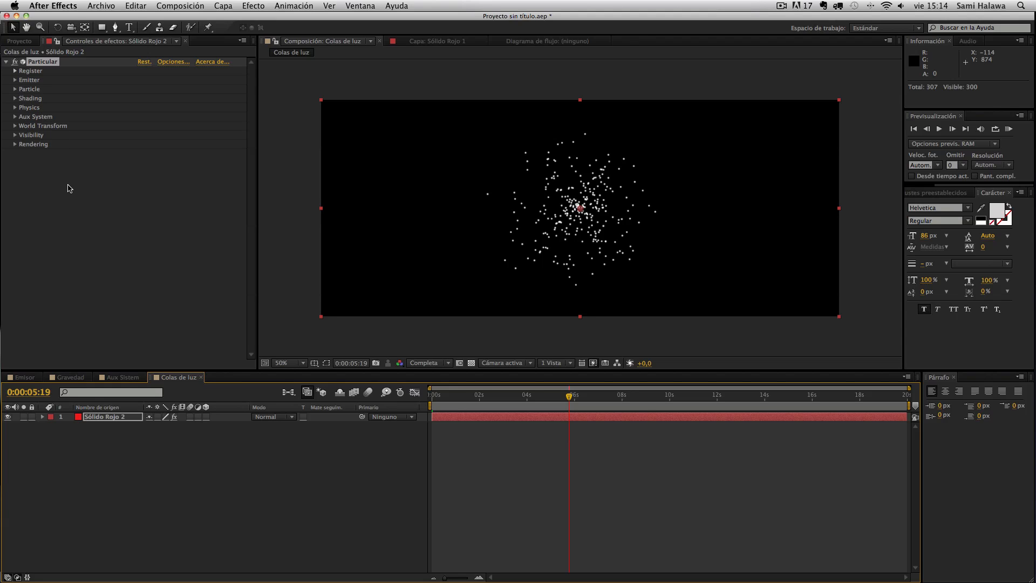
pyautogui.click(984, 308)
pyautogui.moveTo(430, 402); pyautogui.dragTo(564, 407)
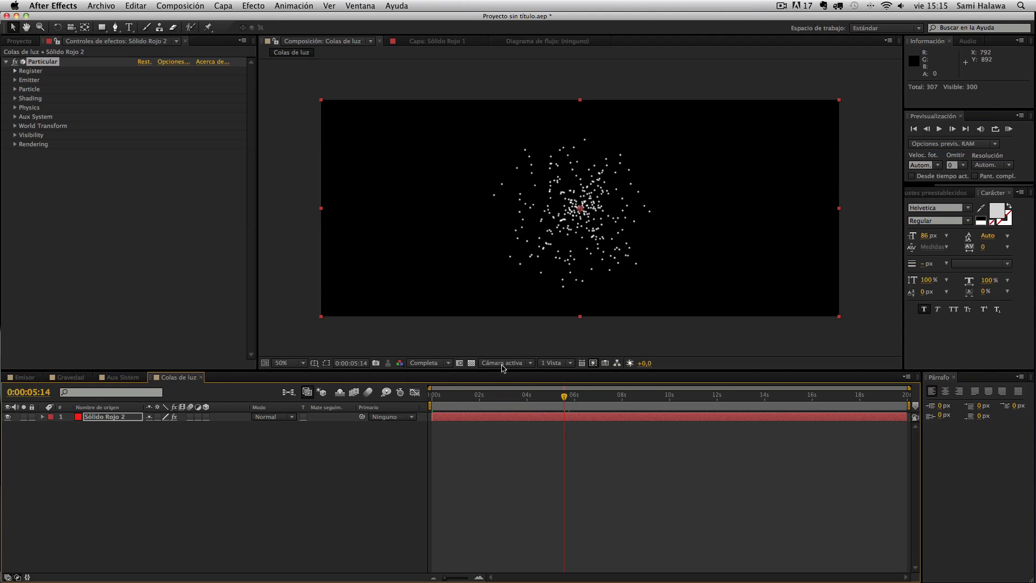
pyautogui.click(15, 80)
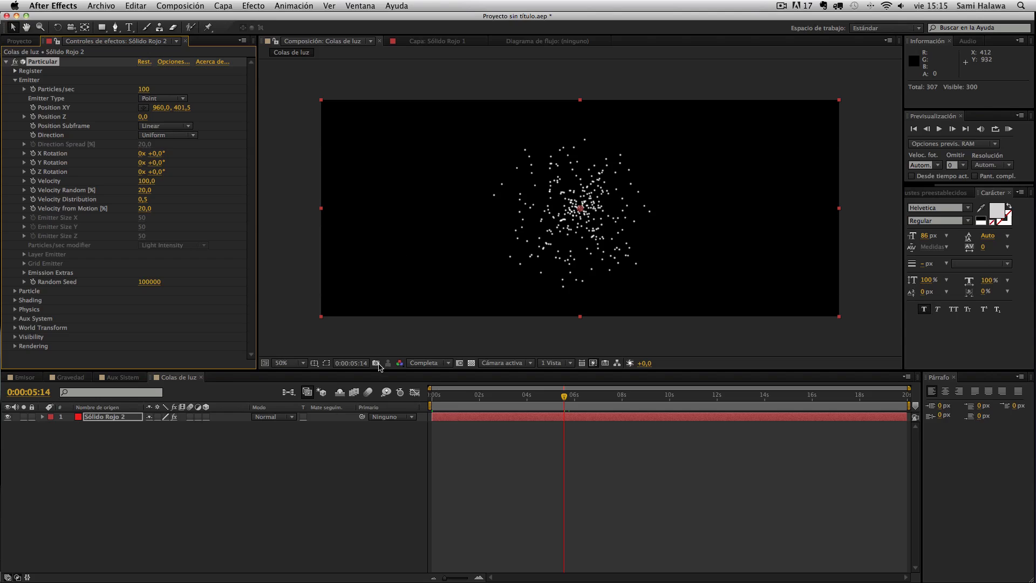
# Open the Emisor composition and play its Grid, Box and Point emitter examples until 0:00:08:19
pyautogui.click(23, 377)
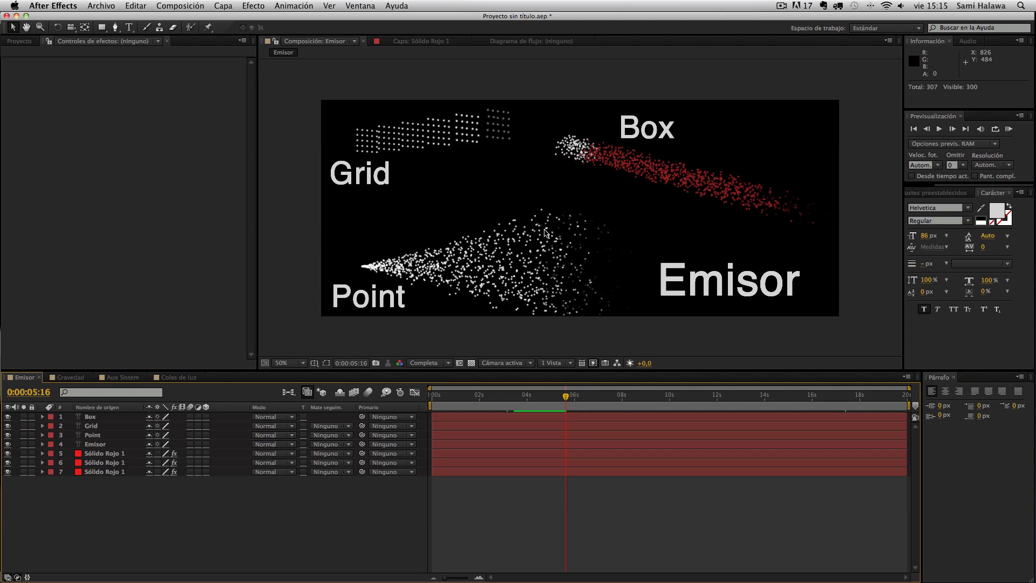
pyautogui.press('space')
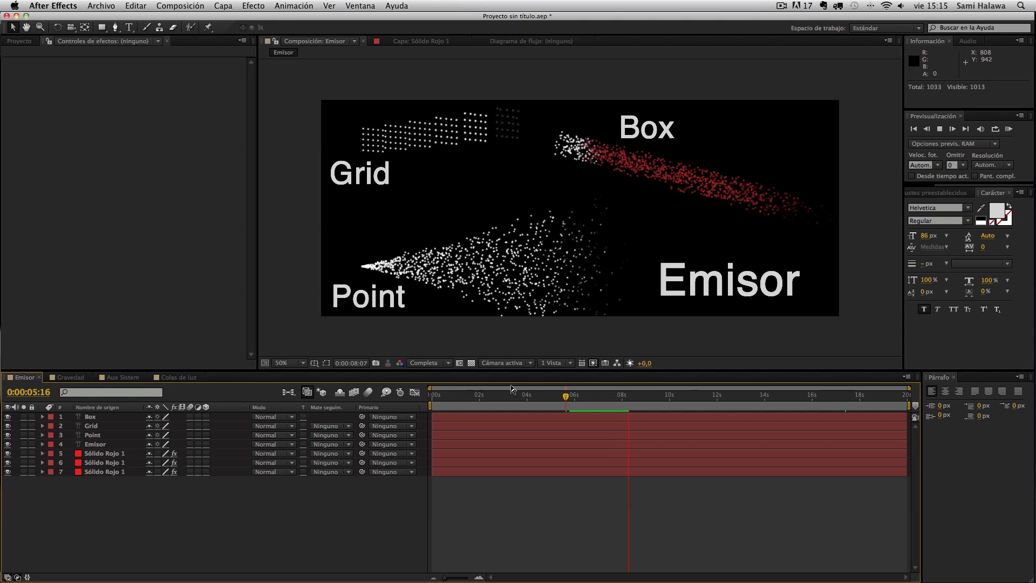
pyautogui.press('space')
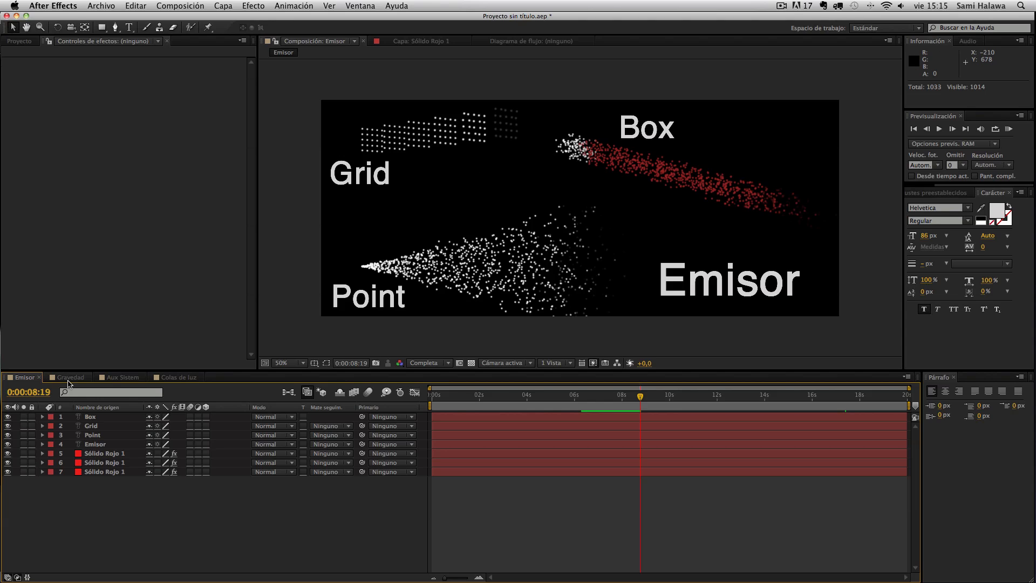
# Return to the Colas de luz composition and set Particular's Emitter Type to Box
pyautogui.click(175, 377)
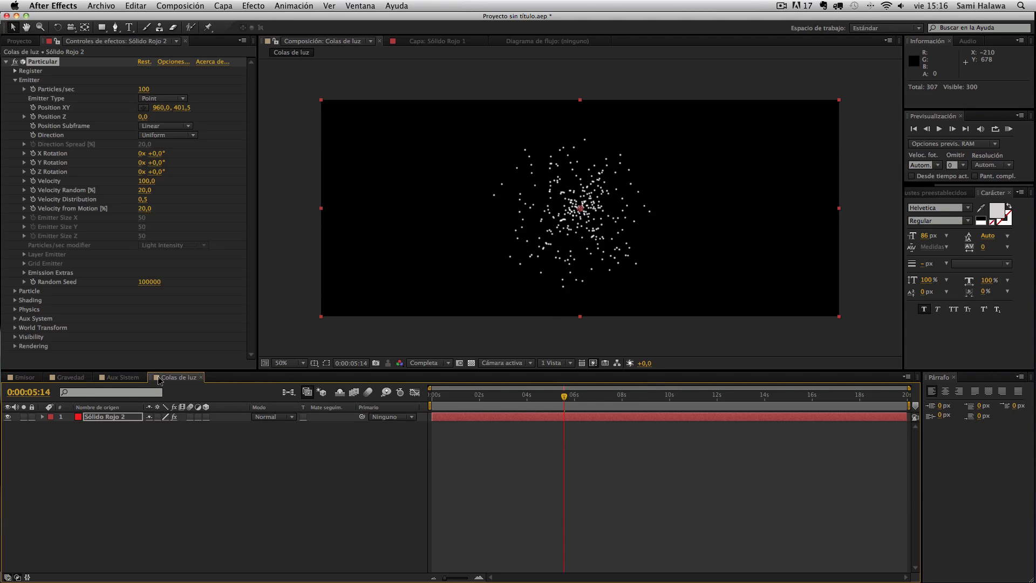
pyautogui.click(143, 99)
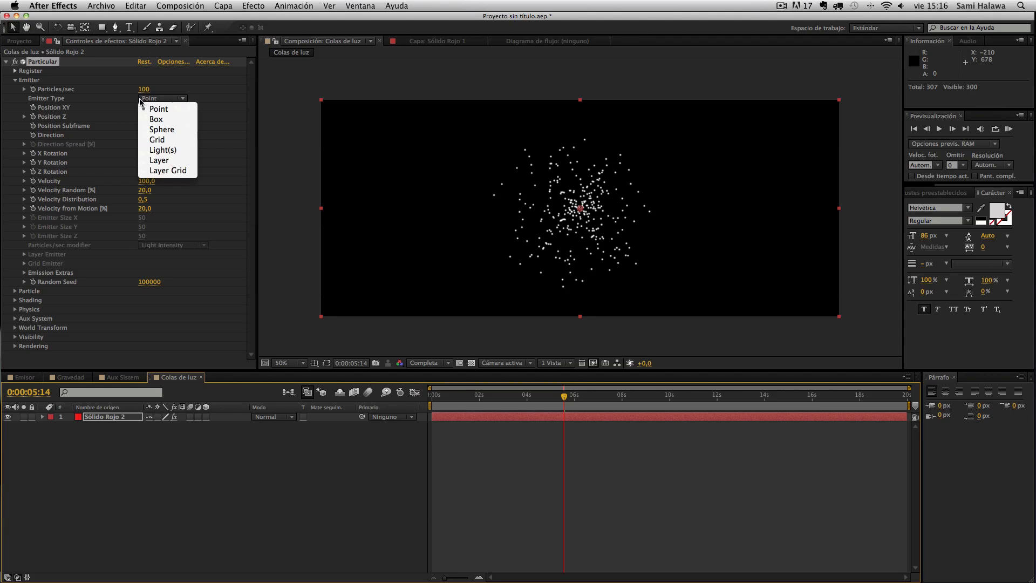
pyautogui.click(164, 114)
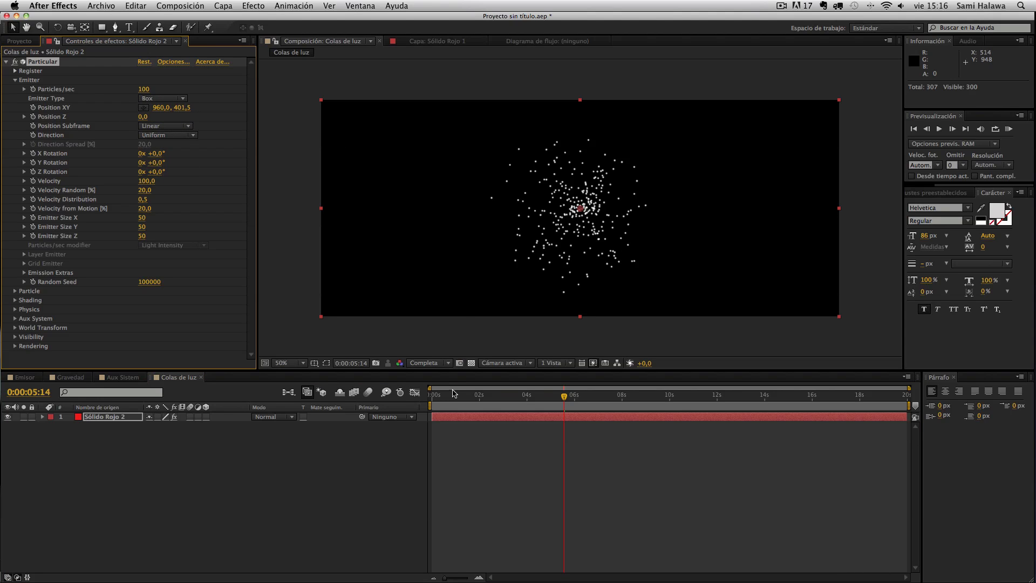
# Scrub between the start and about 0:00:04:11 to examine how particles build up from the box emitter
pyautogui.click(451, 396)
pyautogui.moveTo(452, 399); pyautogui.dragTo(535, 408)
pyautogui.click(581, 325)
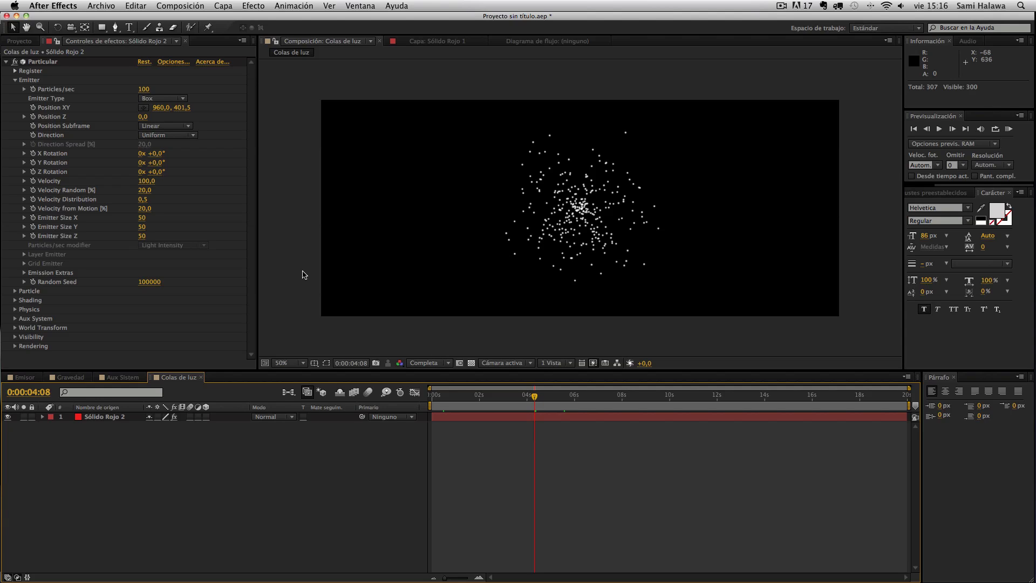
pyautogui.click(74, 92)
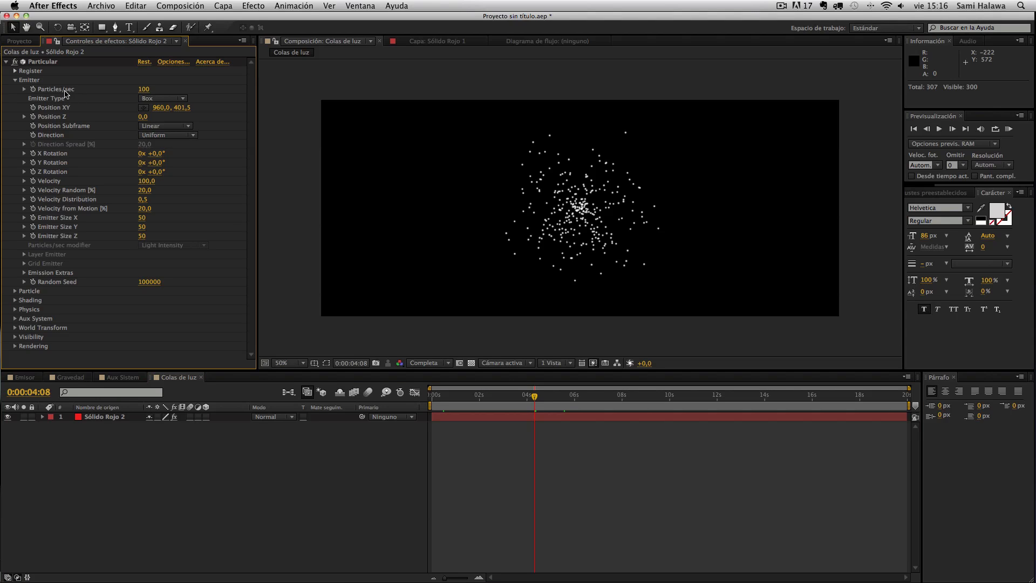
pyautogui.click(442, 398)
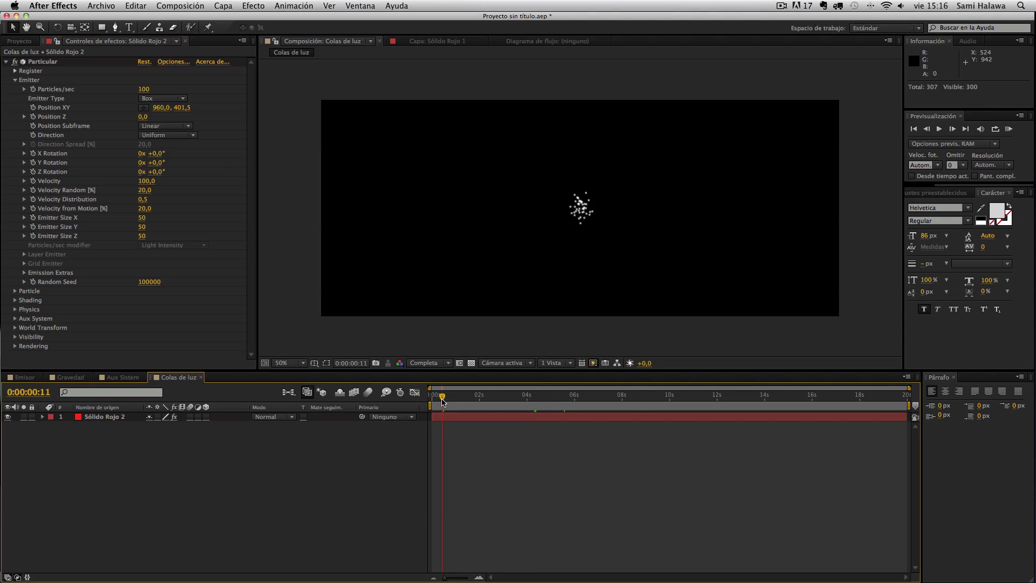
pyautogui.moveTo(442, 400); pyautogui.dragTo(402, 408)
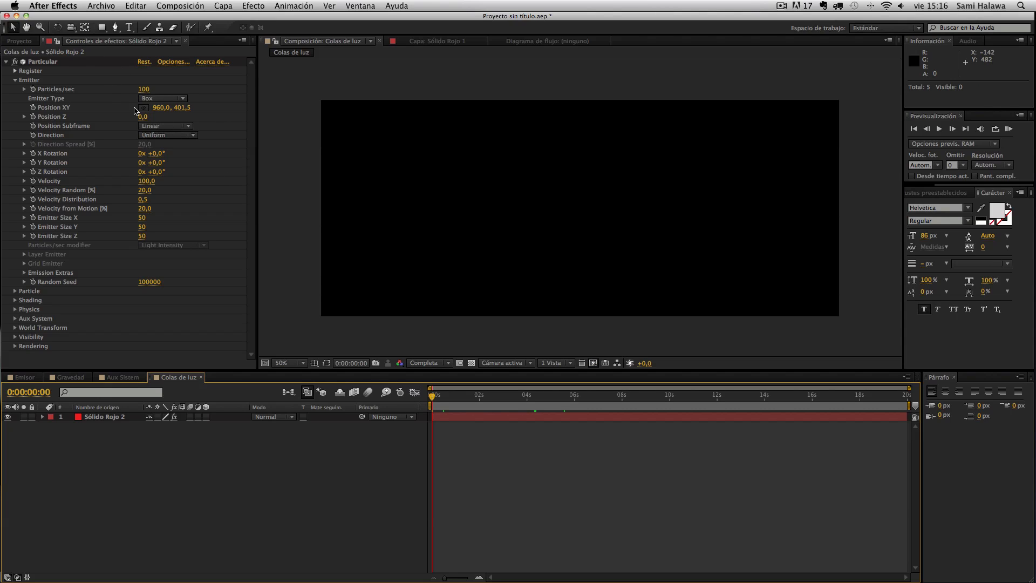
pyautogui.moveTo(436, 396); pyautogui.dragTo(538, 397)
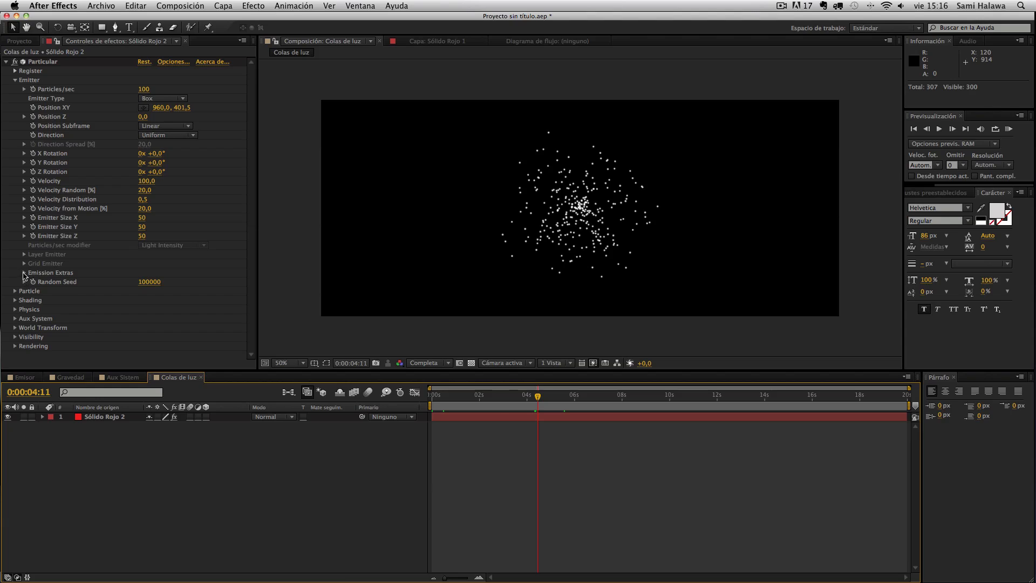
# Set Pre Run to 9 in the Emission Extras and scrub between 0:00:01:05 and 0:00:04:21 to check the emission
pyautogui.click(24, 274)
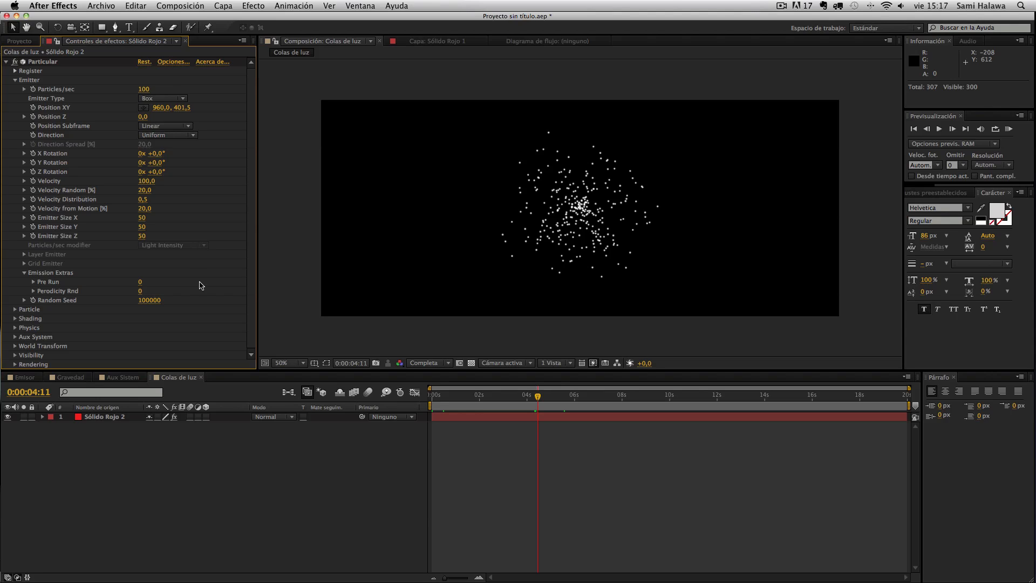
pyautogui.click(140, 282)
pyautogui.click(175, 285)
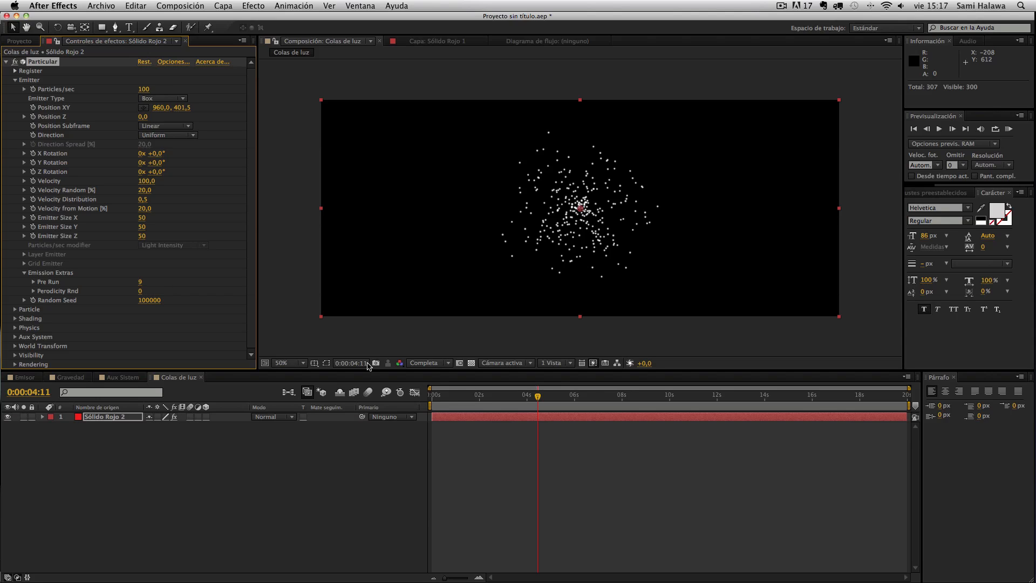
pyautogui.moveTo(465, 398)
pyautogui.mouseDown()
pyautogui.moveTo(492, 397)
pyautogui.moveTo(431, 398)
pyautogui.moveTo(460, 397)
pyautogui.mouseUp()
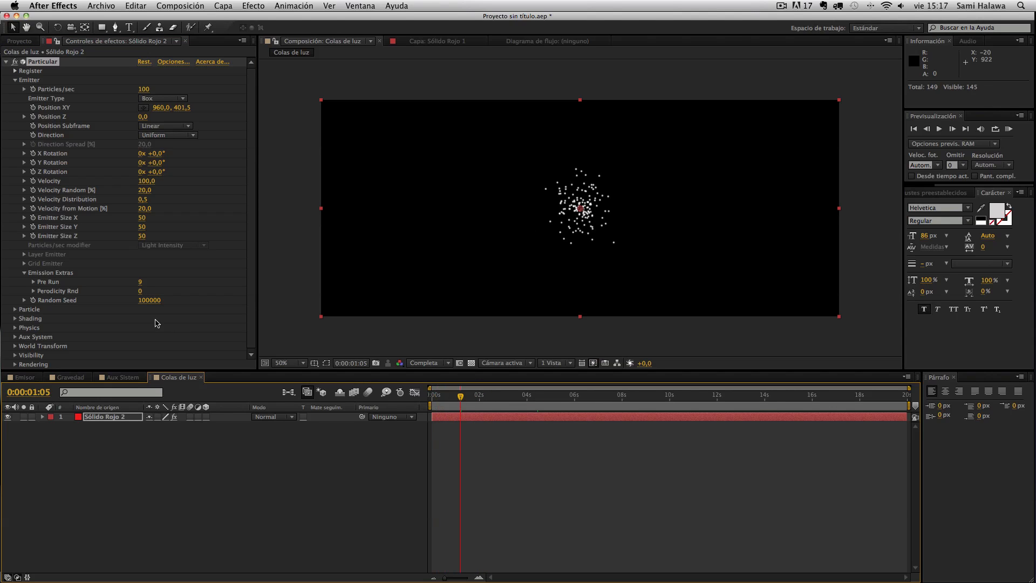
pyautogui.moveTo(461, 397); pyautogui.dragTo(547, 398)
# Reset Particular's Pre Run to 9 and return to the first frame of the composition
pyautogui.moveTo(140, 283)
pyautogui.mouseDown()
pyautogui.moveTo(153, 281)
pyautogui.moveTo(141, 282)
pyautogui.mouseUp()
pyautogui.click(140, 282)
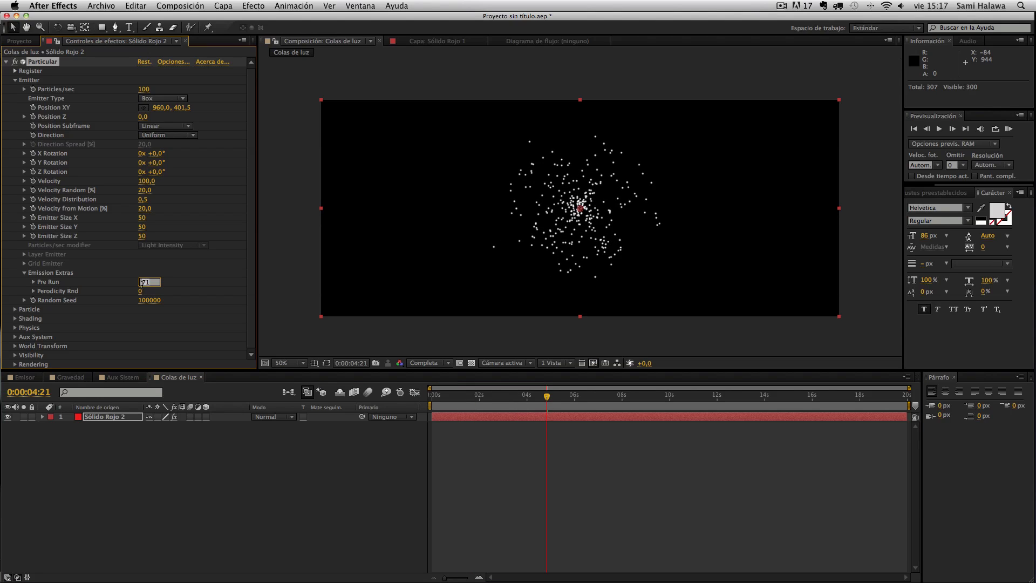
pyautogui.write('9')
pyautogui.press('Return')
pyautogui.click(432, 396)
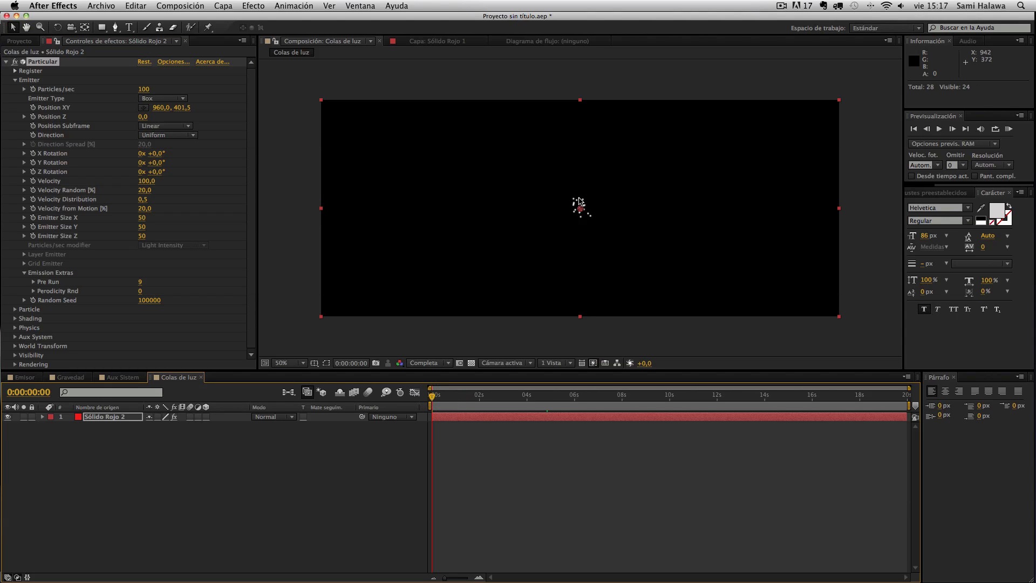
pyautogui.click(579, 351)
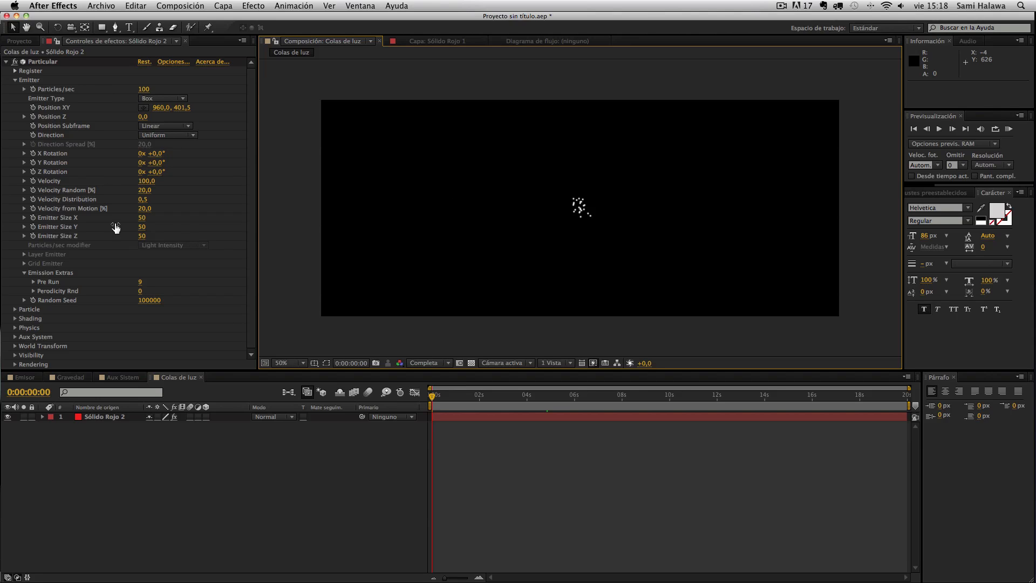
# Keyframe Particles/sec at 100 on the first frame and set it to 0 at 0:00:00:01
pyautogui.click(93, 117)
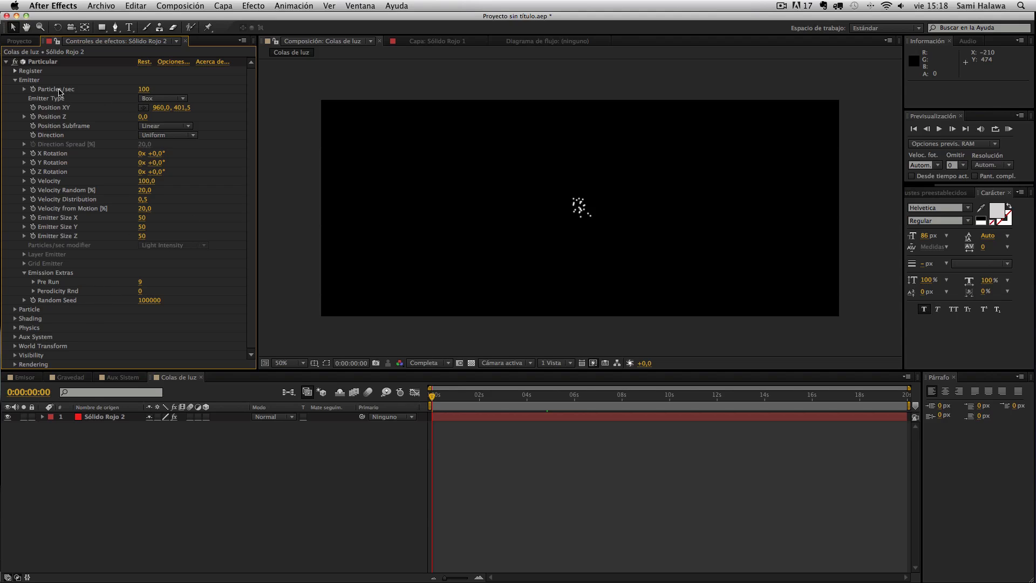
pyautogui.click(34, 90)
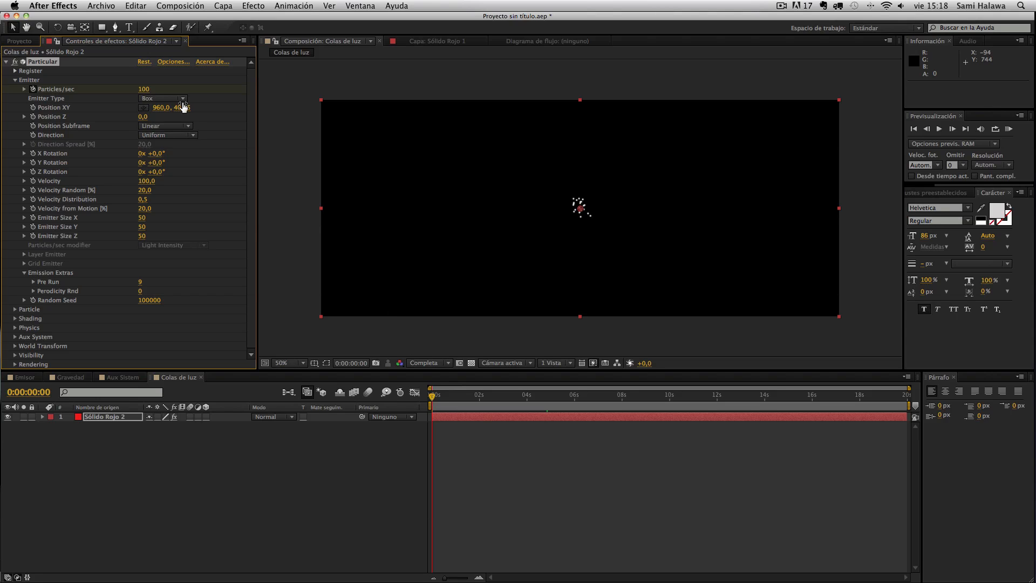
pyautogui.click(953, 130)
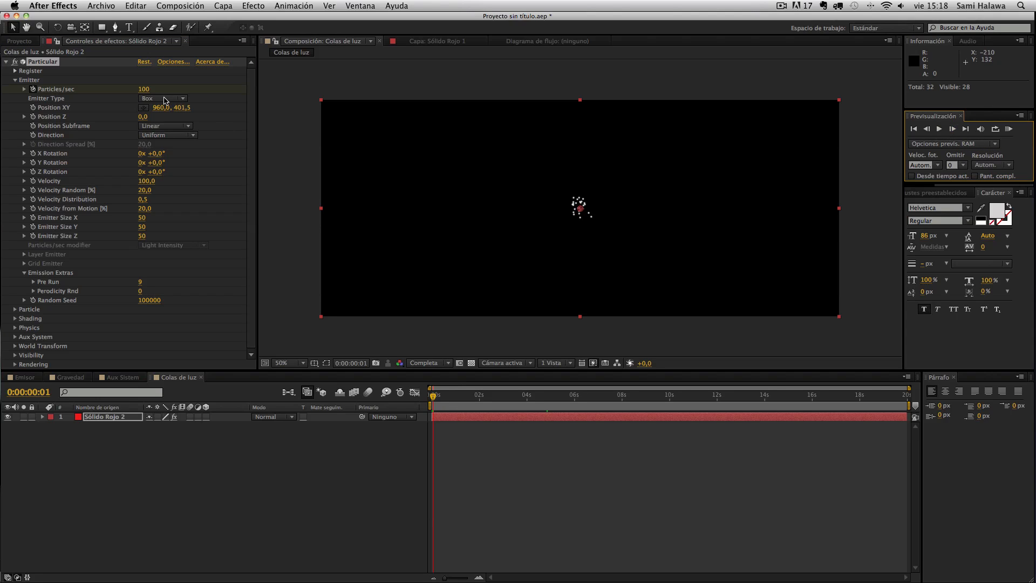
pyautogui.click(147, 89)
pyautogui.write('0')
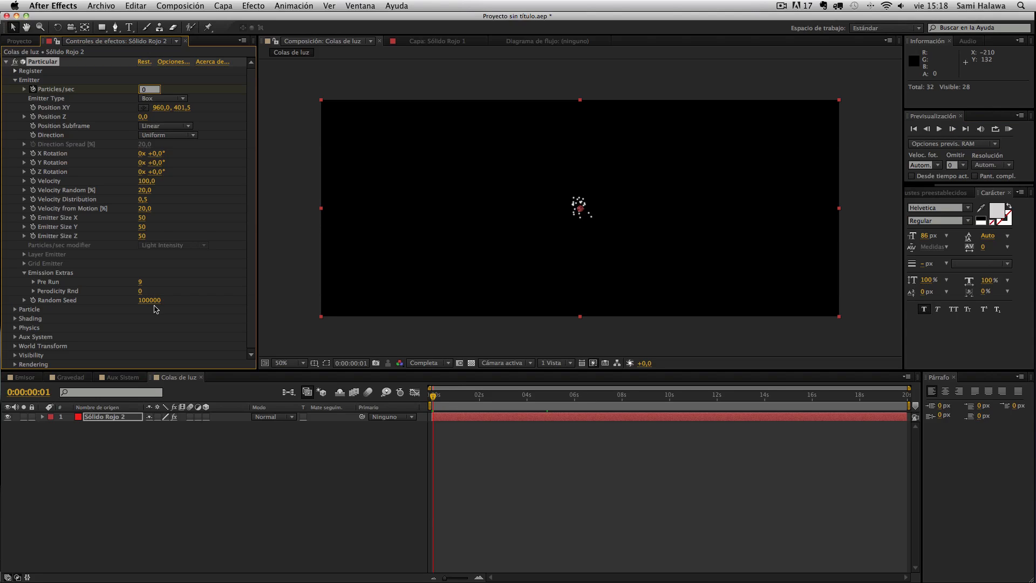
pyautogui.click(451, 456)
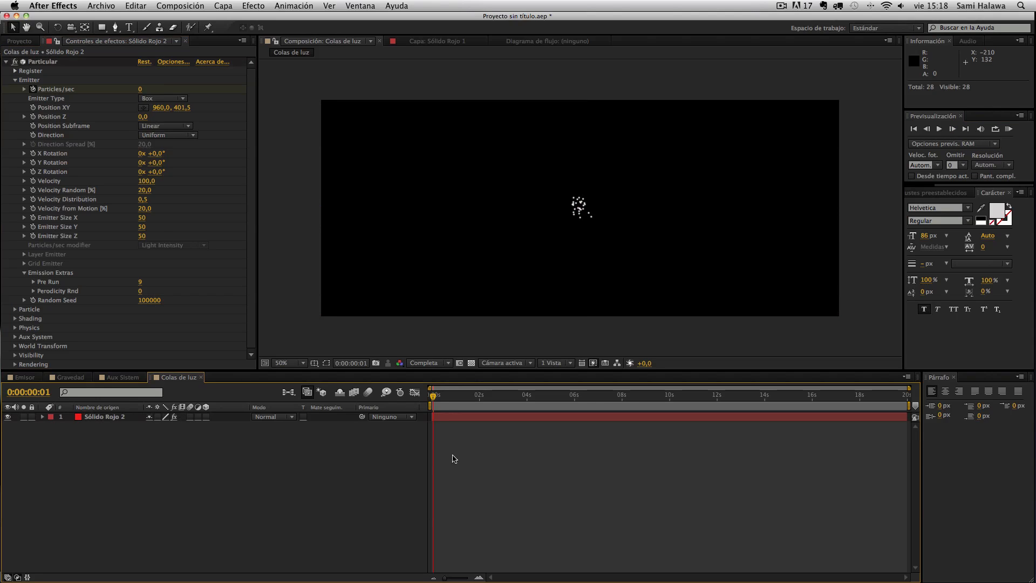
# Scrub between the first frame and 0:00:01:14 to check the particles left by the one-frame emission
pyautogui.click(455, 397)
pyautogui.moveTo(455, 397); pyautogui.dragTo(430, 398)
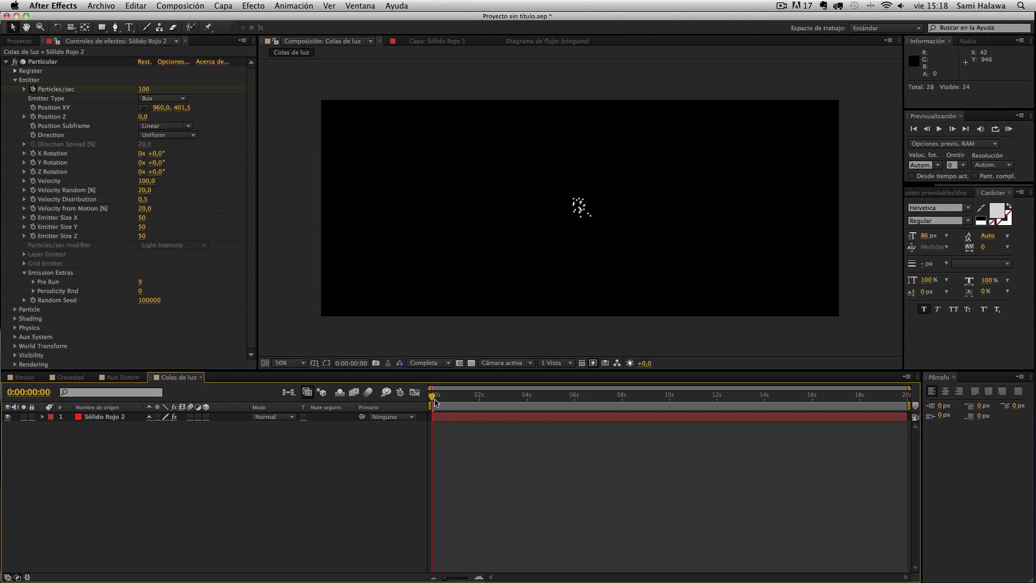
pyautogui.moveTo(434, 397); pyautogui.dragTo(456, 413)
pyautogui.moveTo(489, 405); pyautogui.dragTo(467, 409)
# Expand Particular's Particle settings and set Life [sec] to 22,6
pyautogui.click(15, 309)
pyautogui.scroll(-5, 39, 319)
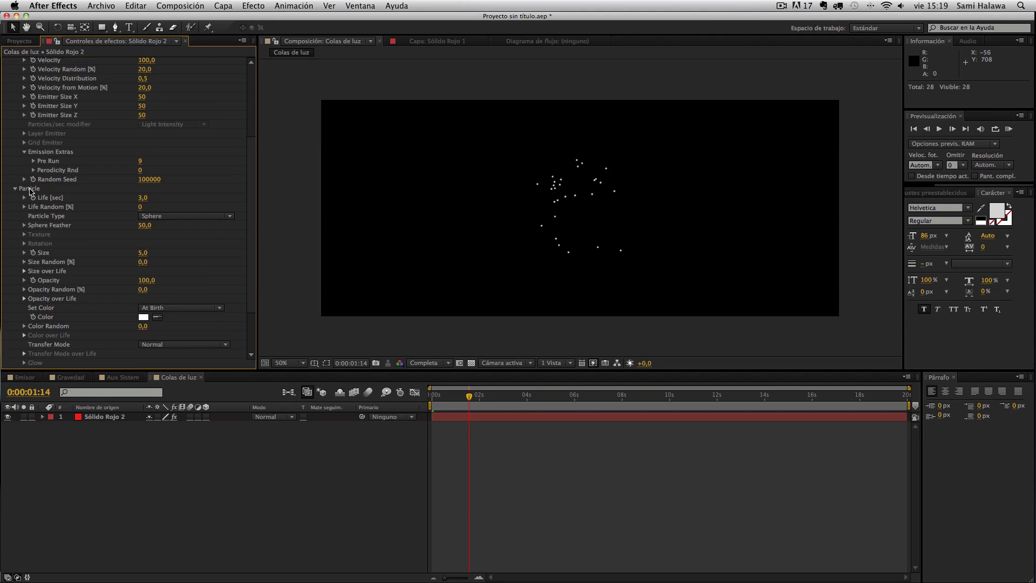
pyautogui.scroll(5, 47, 133)
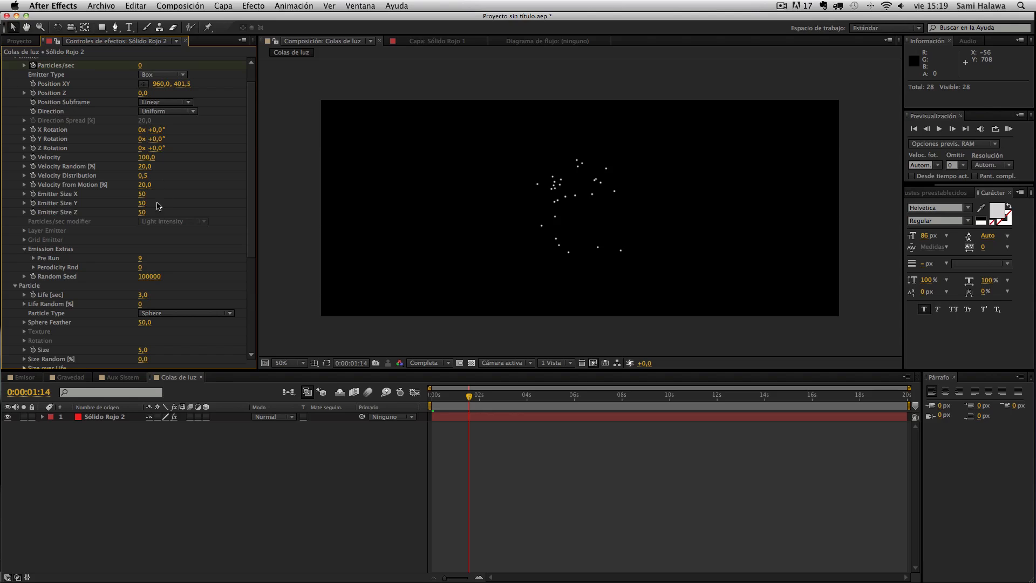
pyautogui.click(144, 295)
pyautogui.click(180, 489)
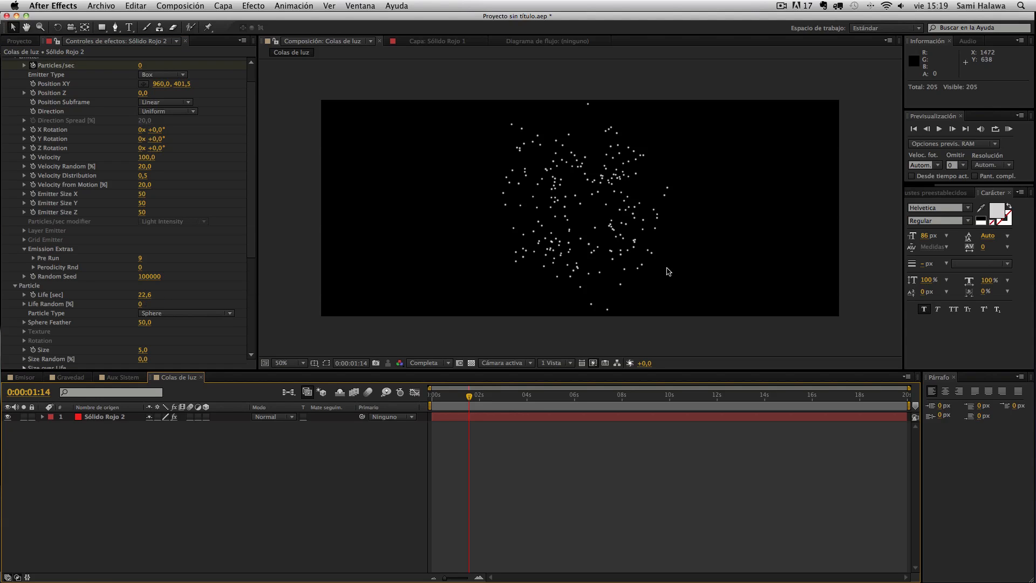
# Scrub from the first frame past 0:00:01:11 and return to the start to examine the longer-lived particles
pyautogui.moveTo(440, 396); pyautogui.dragTo(429, 398)
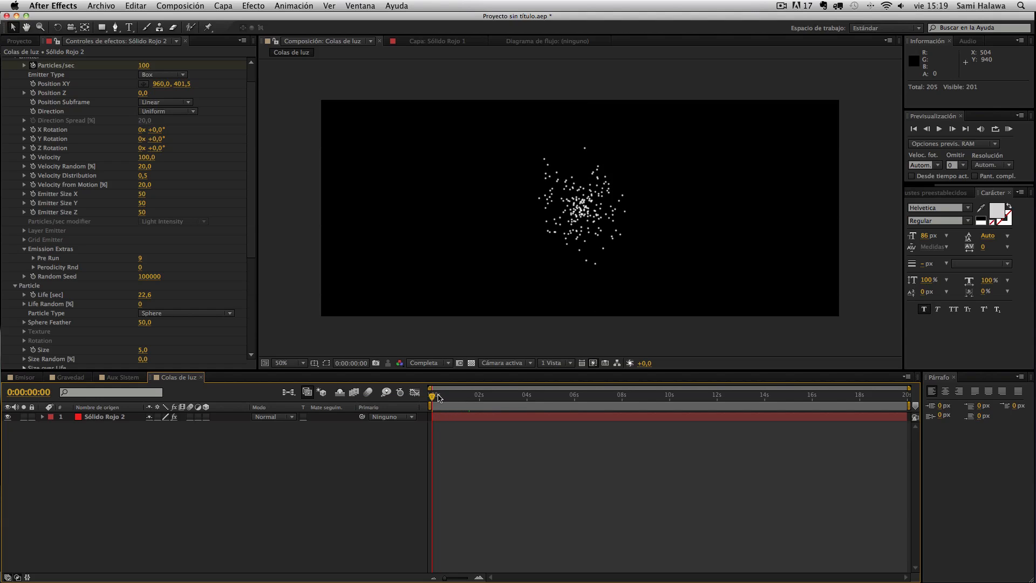
pyautogui.moveTo(434, 398); pyautogui.dragTo(465, 397)
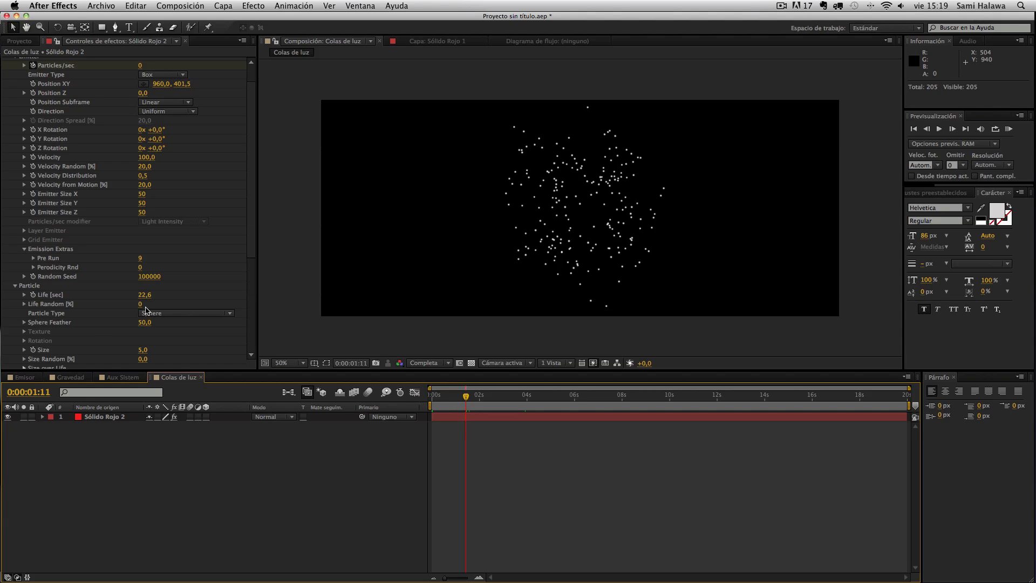
pyautogui.scroll(2, 152, 189)
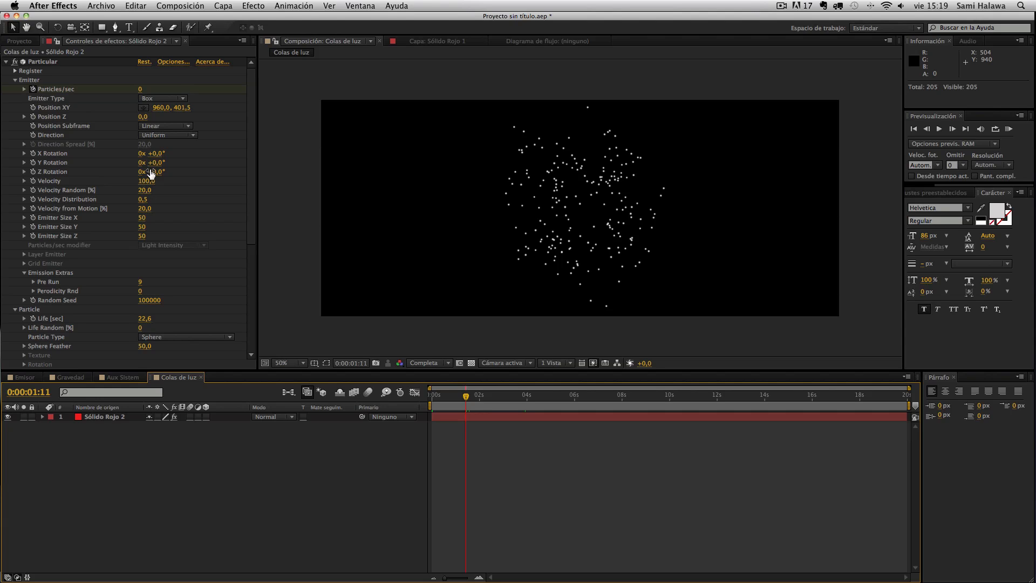
pyautogui.moveTo(477, 407); pyautogui.dragTo(502, 405)
pyautogui.press('Home')
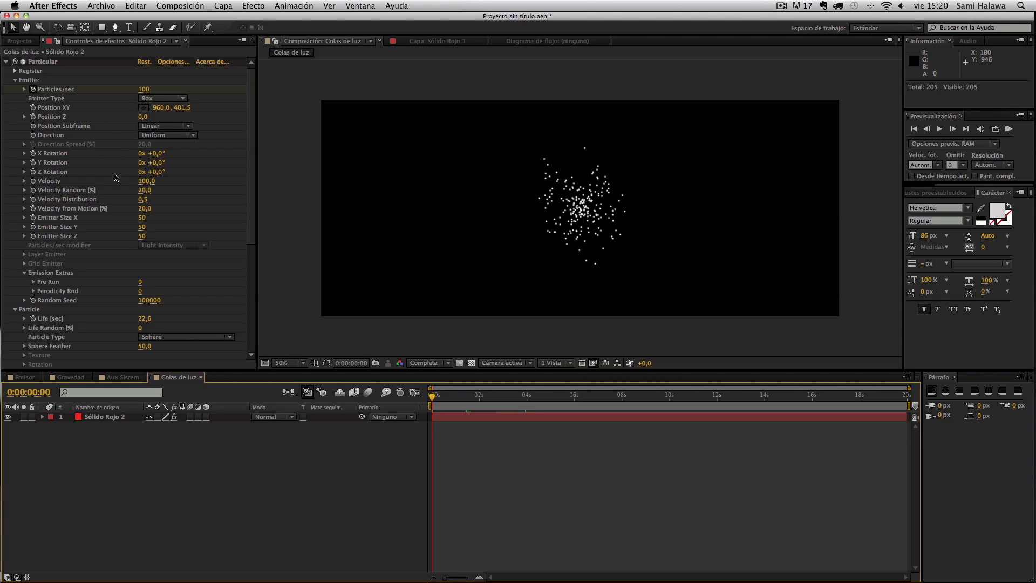
# Set the emitter's Velocity Distribution and Velocity to 0, and scrub to 0:00:06:09 and back to check the particles
pyautogui.moveTo(142, 199); pyautogui.dragTo(118, 200)
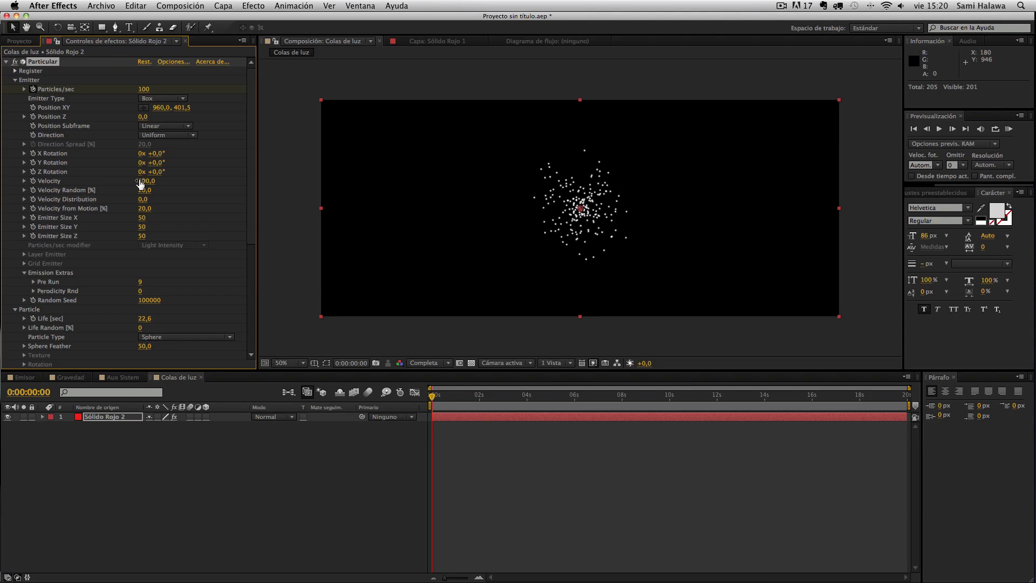
pyautogui.moveTo(143, 183); pyautogui.dragTo(137, 182)
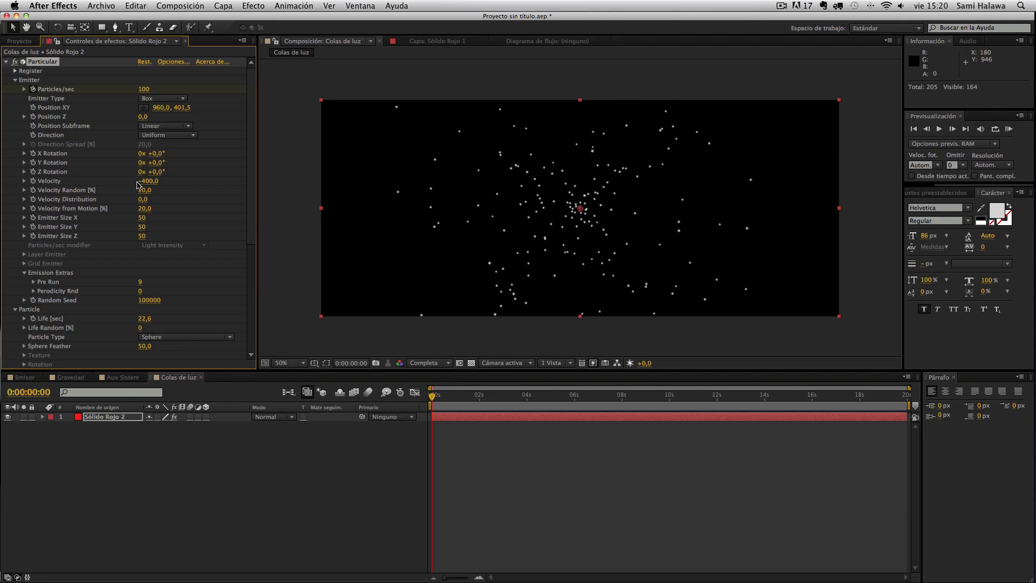
pyautogui.click(143, 182)
pyautogui.write('0')
pyautogui.press('Return')
pyautogui.moveTo(440, 403); pyautogui.dragTo(570, 383)
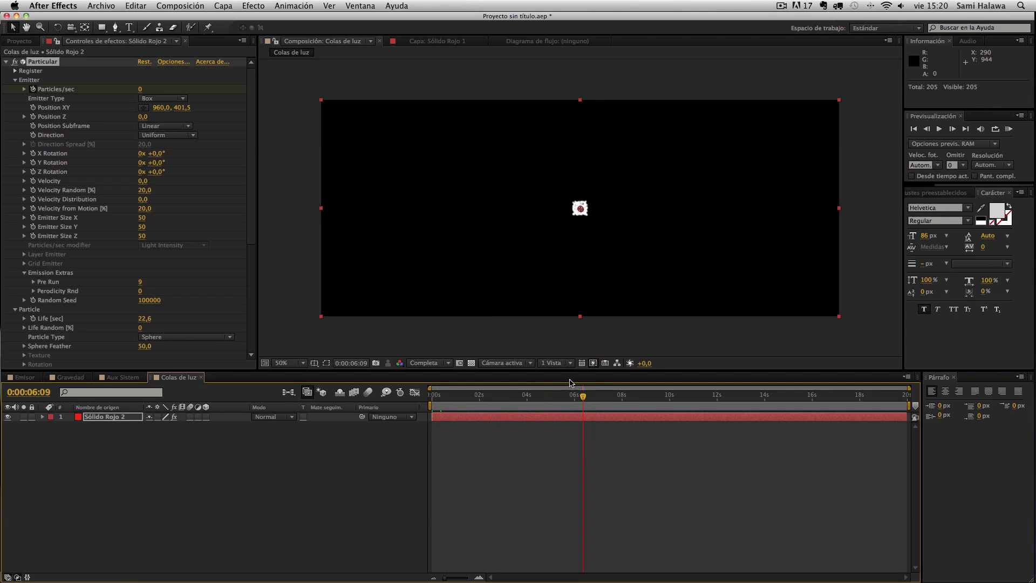
pyautogui.click(517, 324)
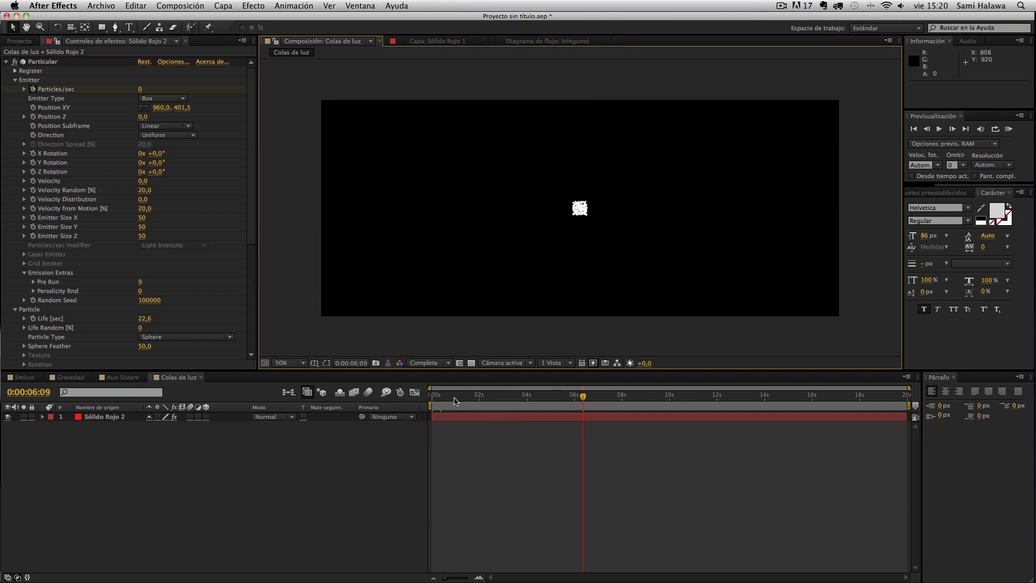
pyautogui.moveTo(454, 398); pyautogui.dragTo(343, 363)
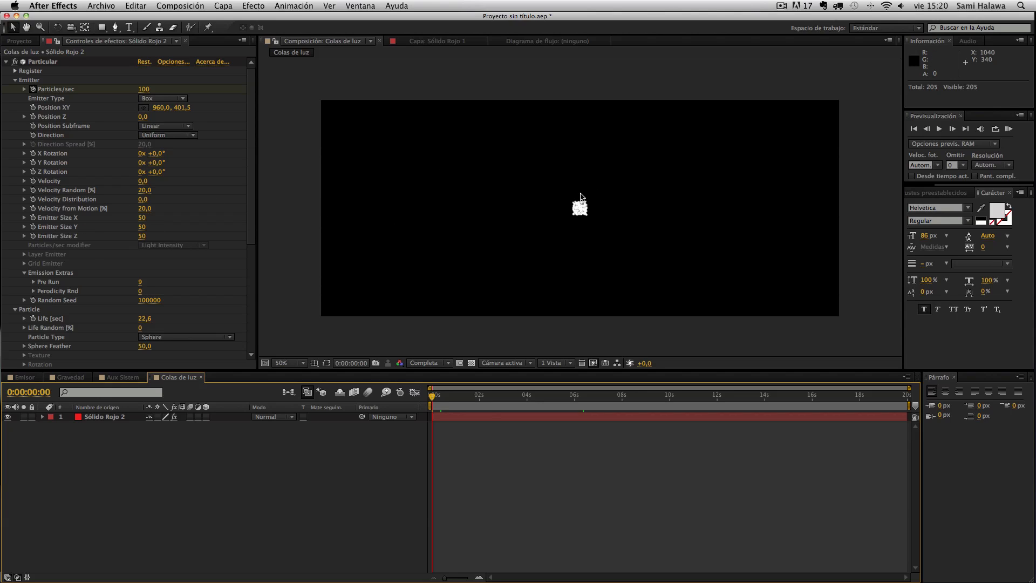
# Set Emitter Size X to 990, Y to 460 and Z to 740, and scrub back to the first frame
pyautogui.click(139, 218)
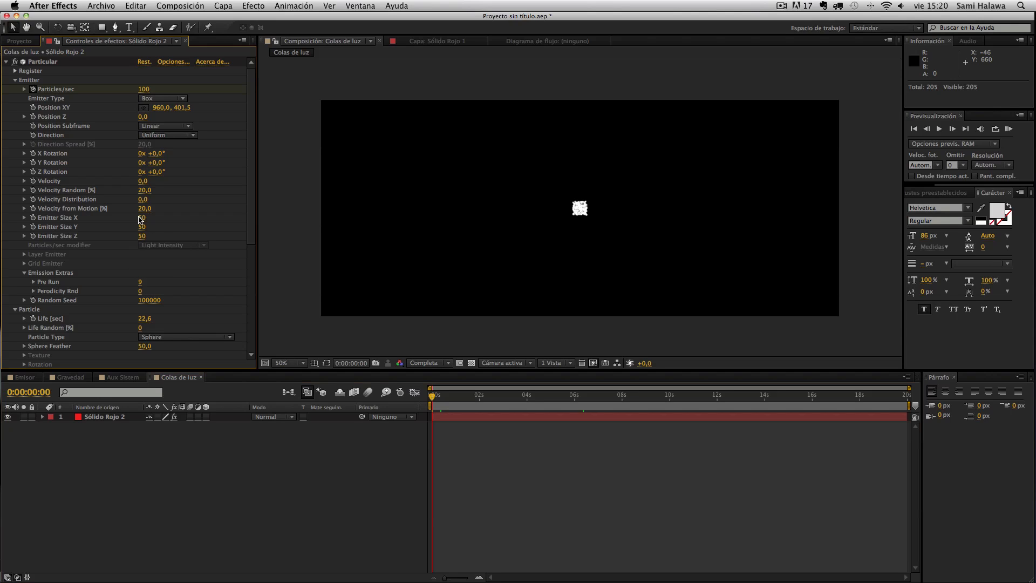
pyautogui.write('990')
pyautogui.press('Return')
pyautogui.click(141, 226)
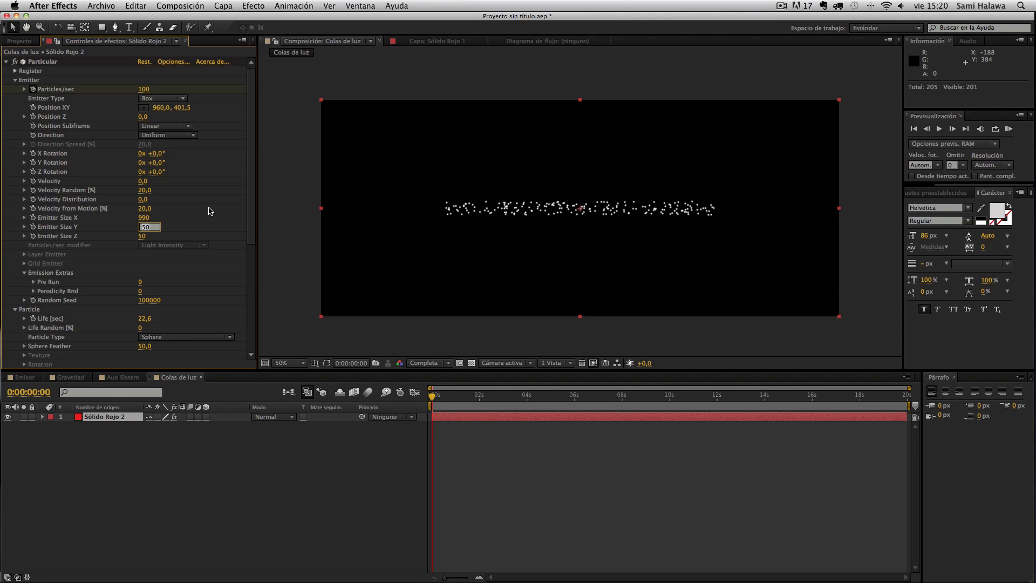
pyautogui.write('46')
pyautogui.press('Return')
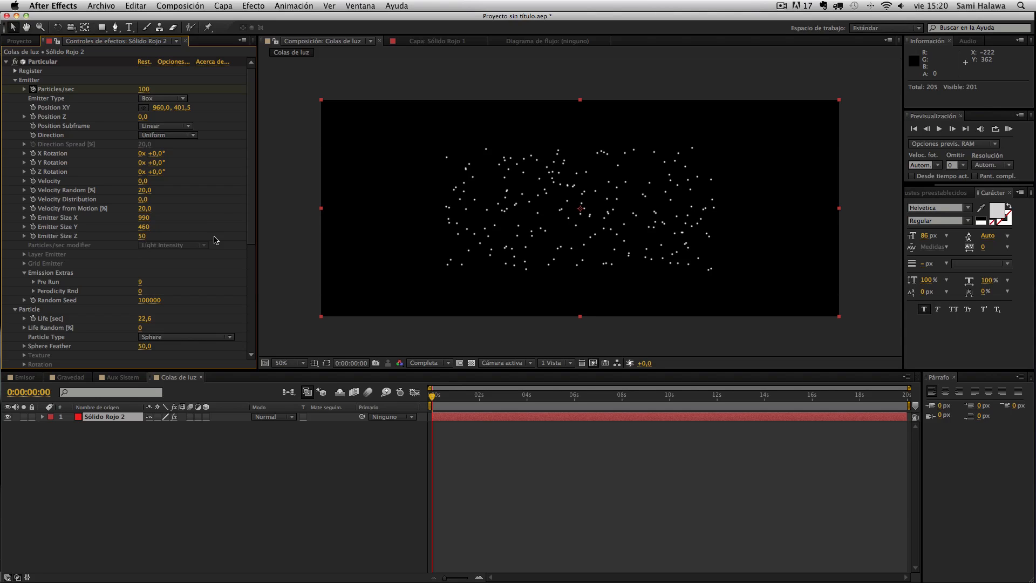
pyautogui.click(141, 236)
pyautogui.press('Return')
pyautogui.moveTo(447, 397); pyautogui.dragTo(386, 400)
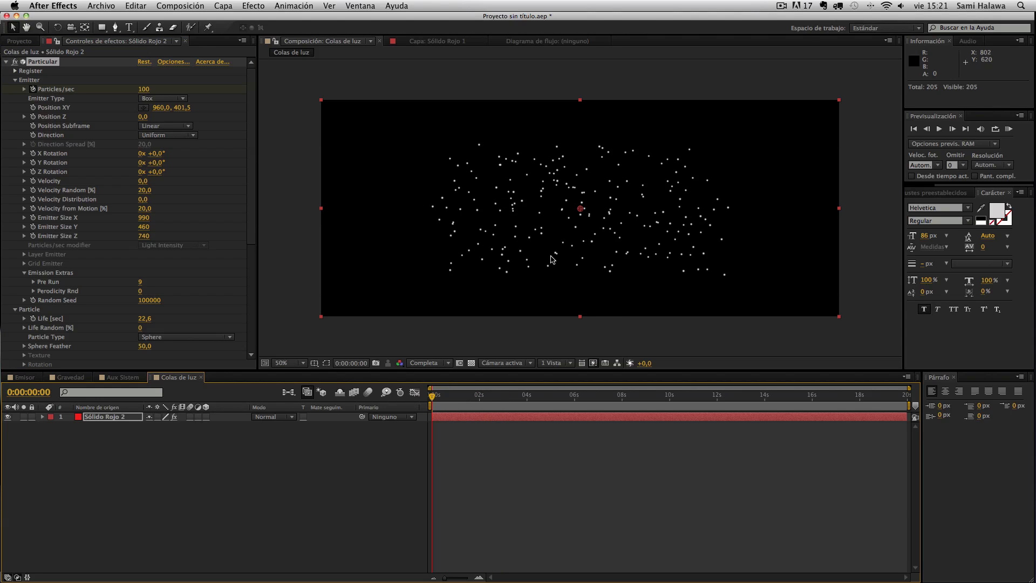
# Add a two-node camera with the 50 mm preset to the Colas de luz composition
pyautogui.rightClick(218, 490)
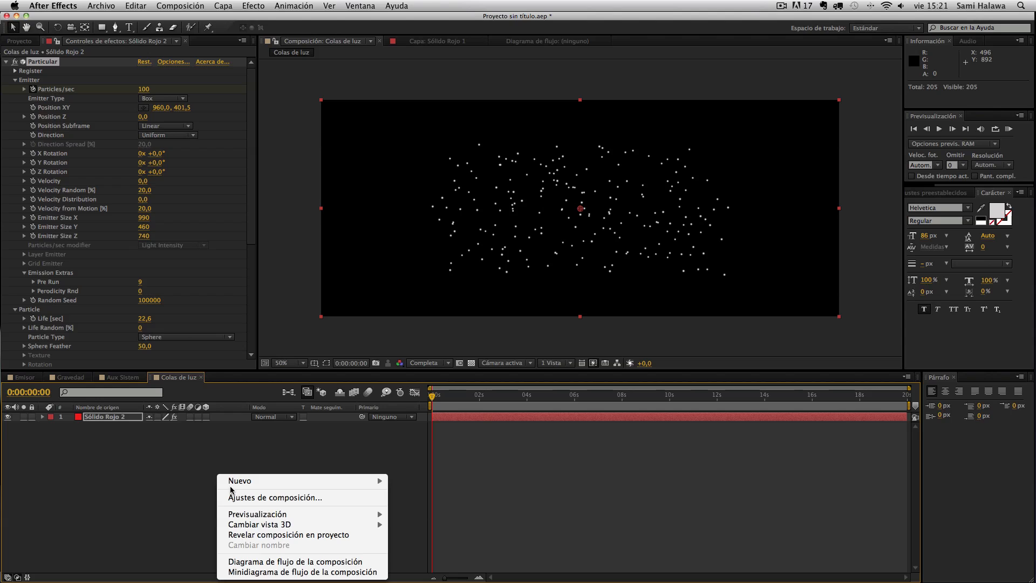
pyautogui.moveTo(294, 482)
pyautogui.click(438, 528)
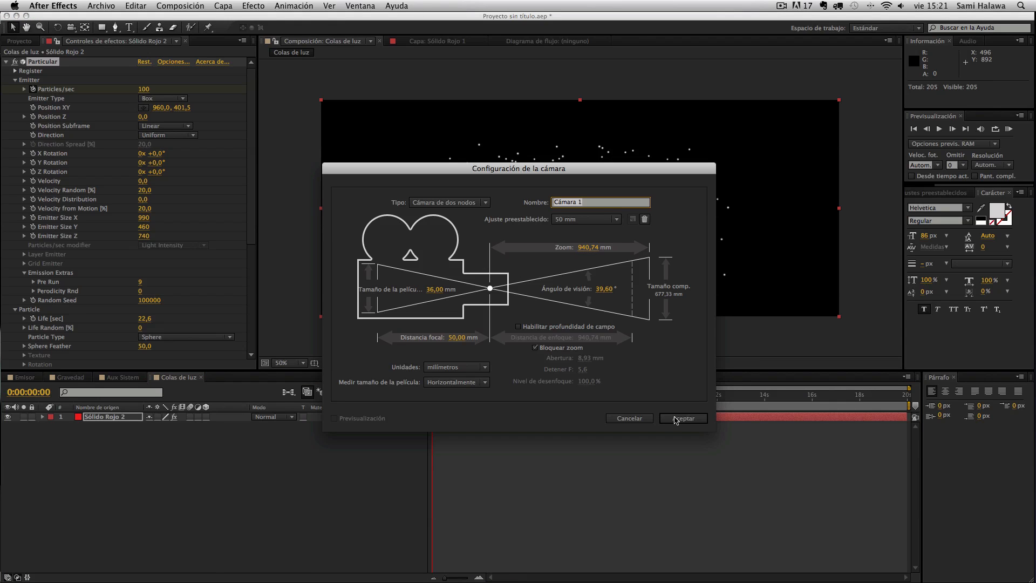
pyautogui.click(676, 418)
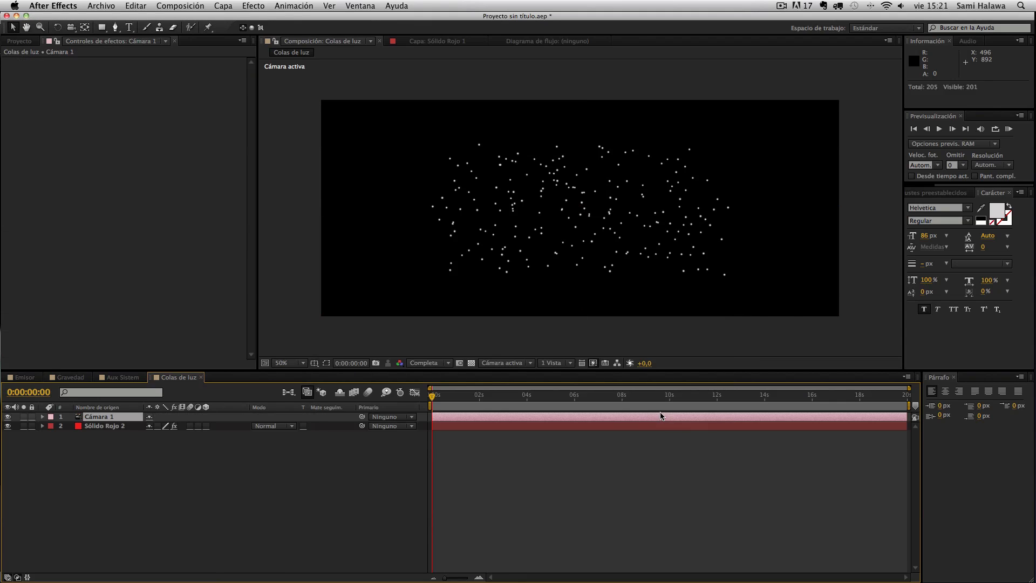
# Orbit the camera around the particle box to inspect its depth, and undo the camera move
pyautogui.click(71, 27)
pyautogui.moveTo(366, 204); pyautogui.dragTo(431, 295)
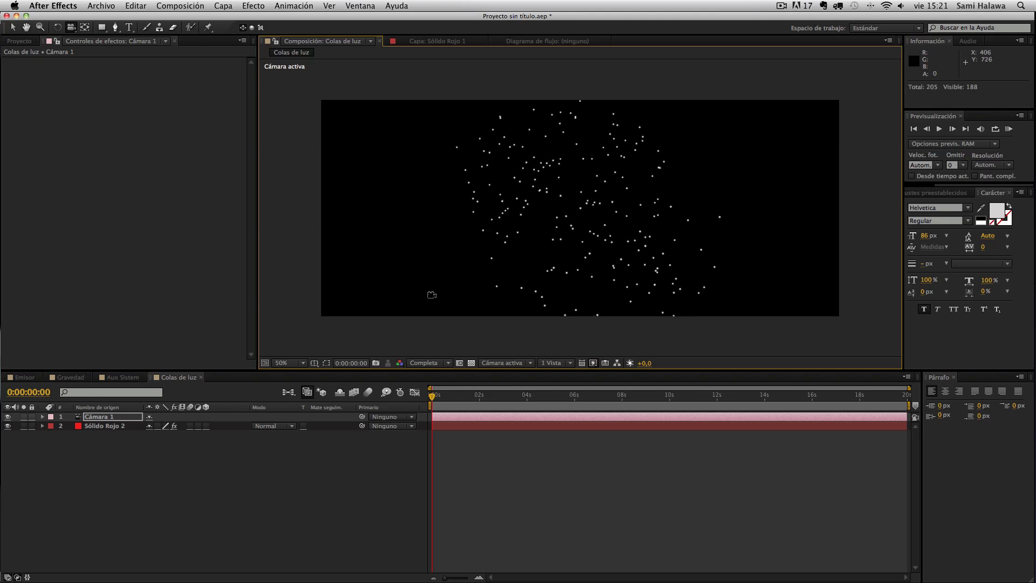
pyautogui.press('super+z')
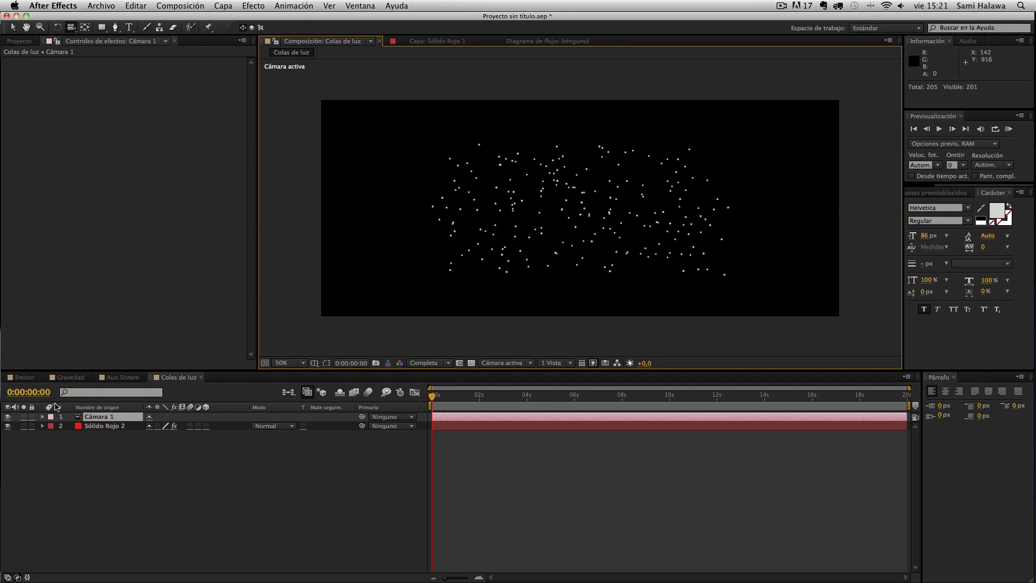
# Select the Sólido Rojo 2 layer, move to 0:00:03:23, and collapse Particular's Emitter group to expose the Particle settings
pyautogui.click(92, 426)
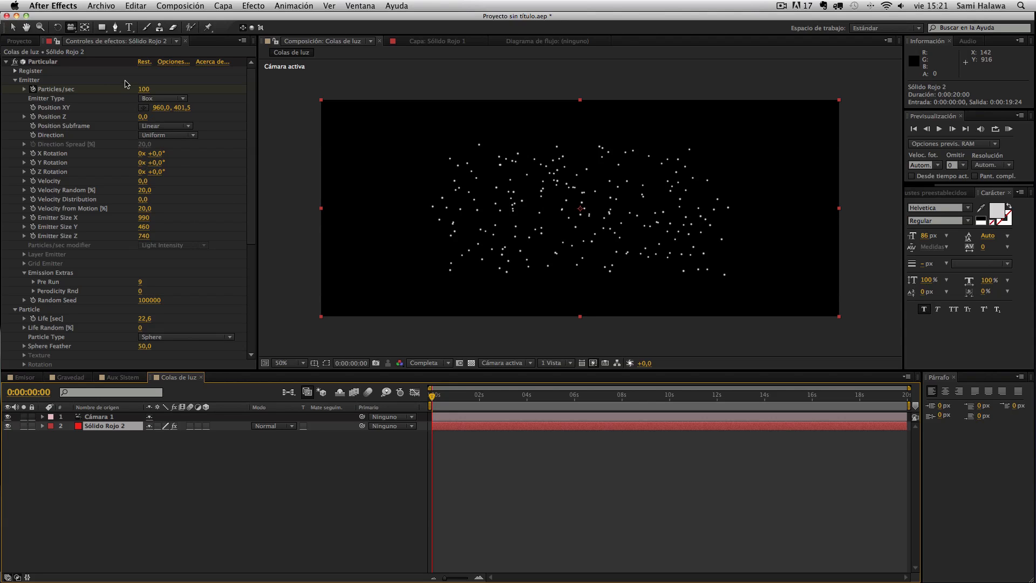
pyautogui.moveTo(452, 405); pyautogui.dragTo(525, 406)
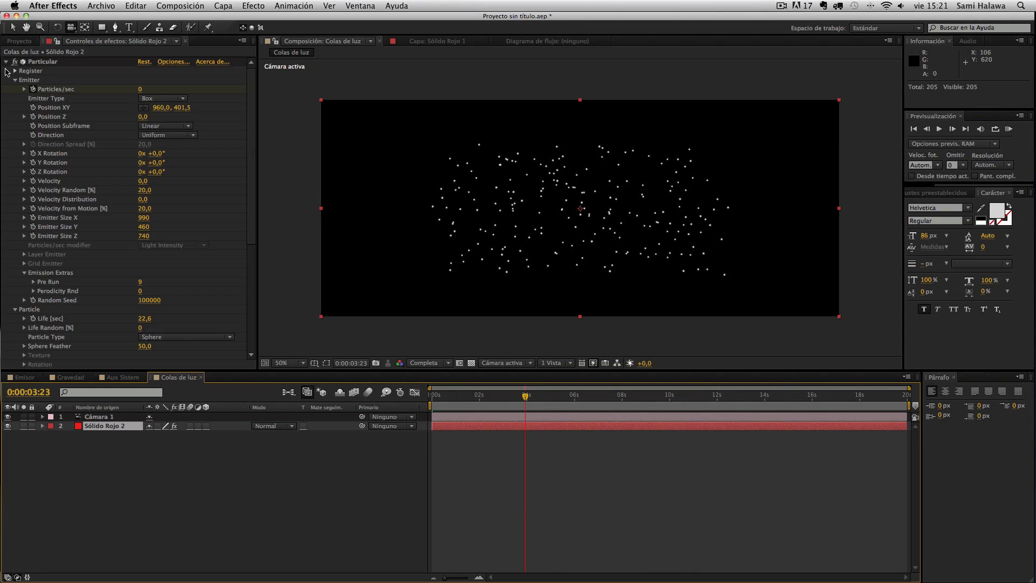
pyautogui.click(15, 80)
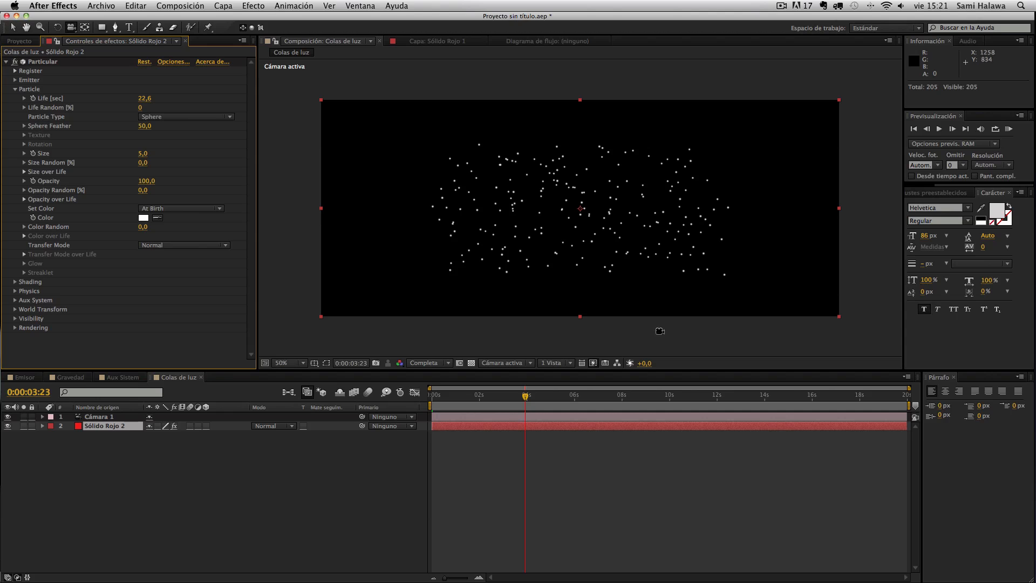
pyautogui.click(13, 27)
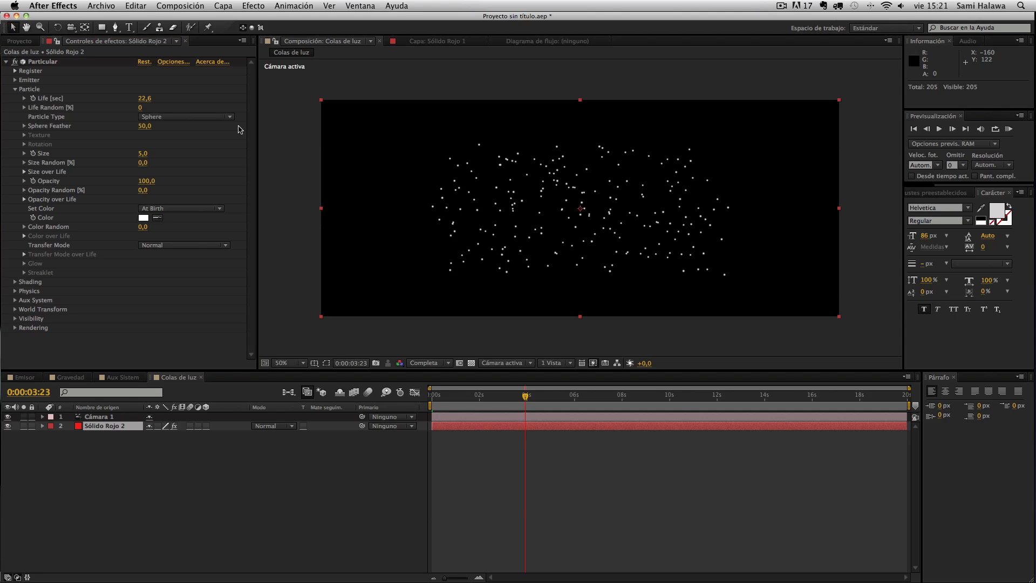
# Switch to the Where´s the top?.mov reference clip to examine the light trails, and return to the After Effects project
pyautogui.press('F3')
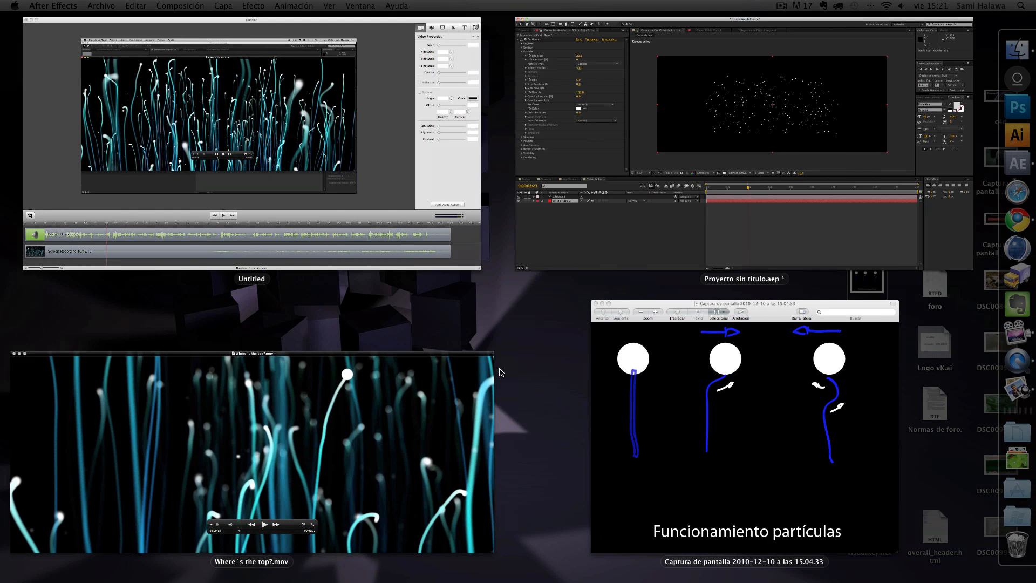
pyautogui.click(416, 377)
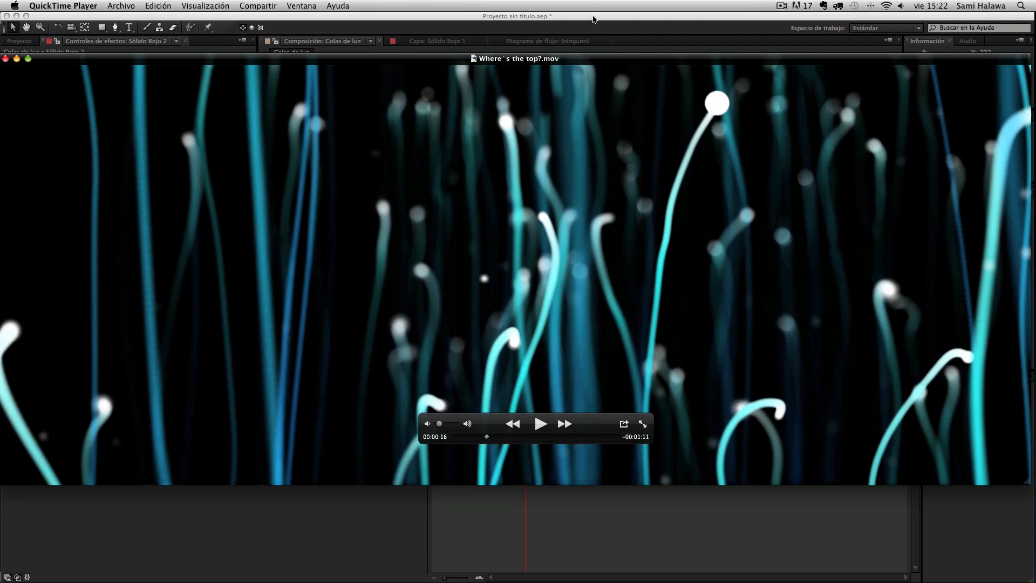
pyautogui.click(415, 52)
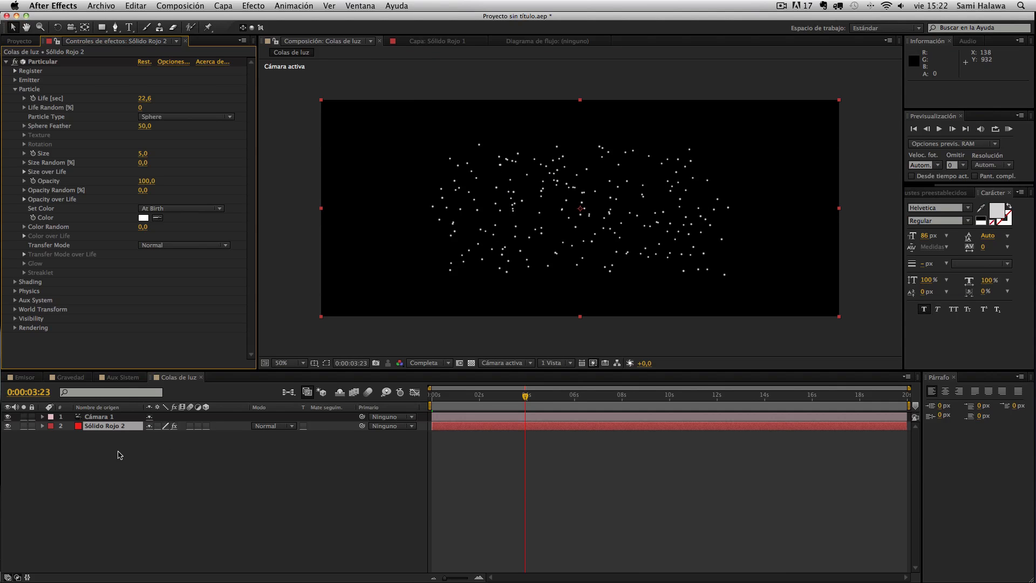
# Move Cámara 1 closer to the particles along Z so they fill more of the frame, and restore the Selection tool
pyautogui.click(115, 418)
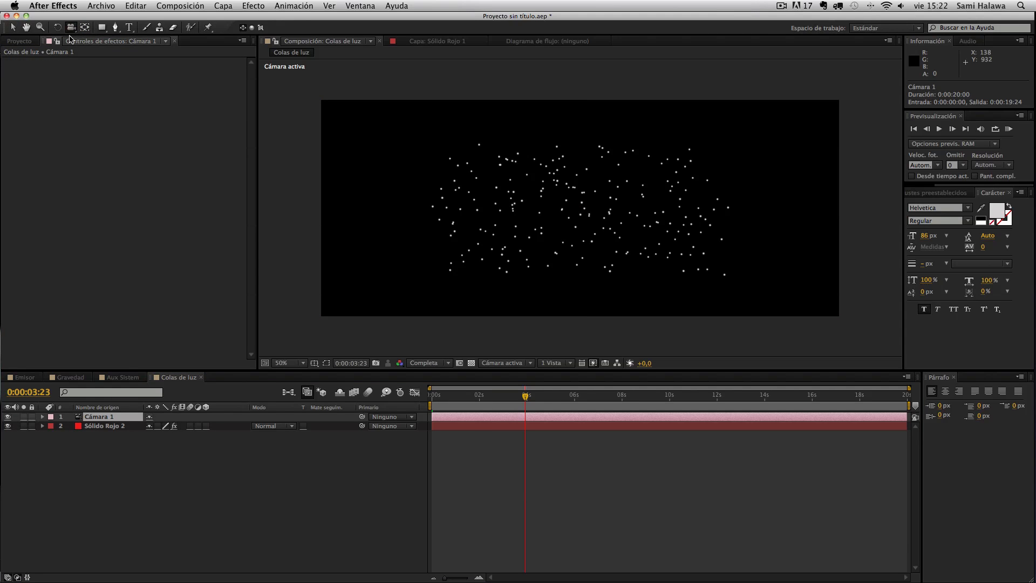
pyautogui.press('c')
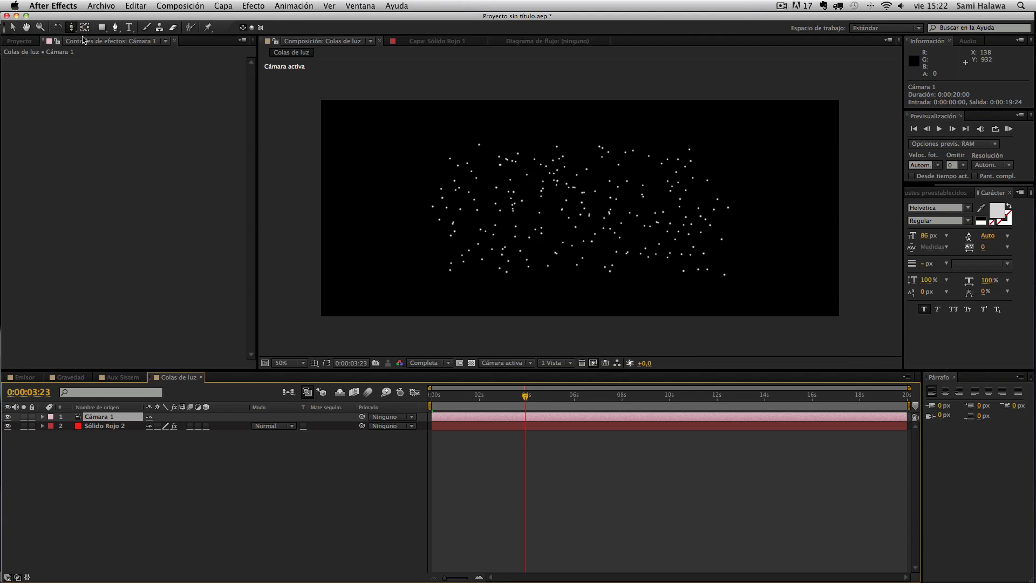
pyautogui.moveTo(566, 214); pyautogui.dragTo(662, 212)
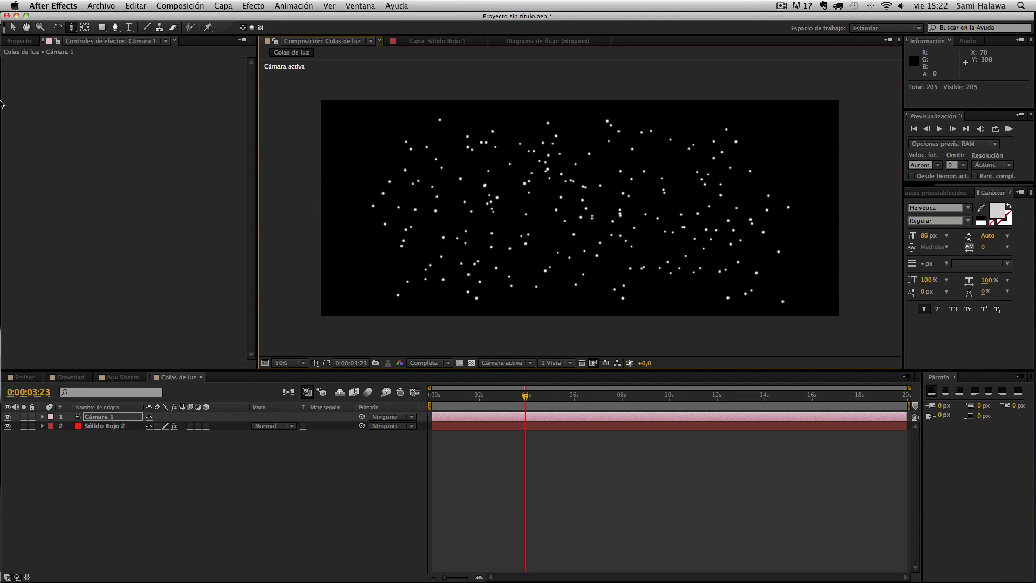
pyautogui.click(11, 27)
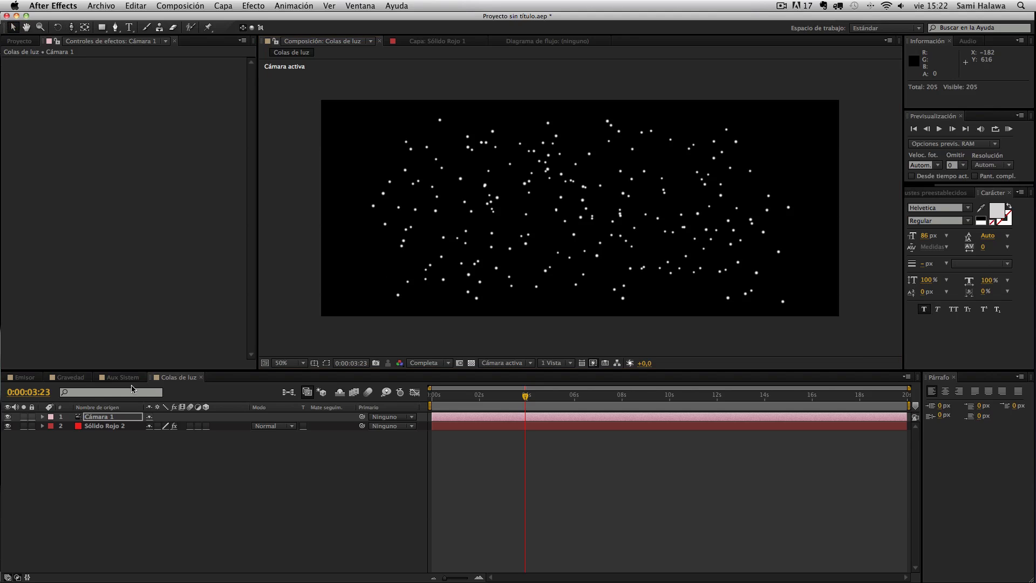
# On the Sólido Rojo 2 layer, set Particular's particle Size to 3 and Sphere Feather to 0
pyautogui.click(101, 426)
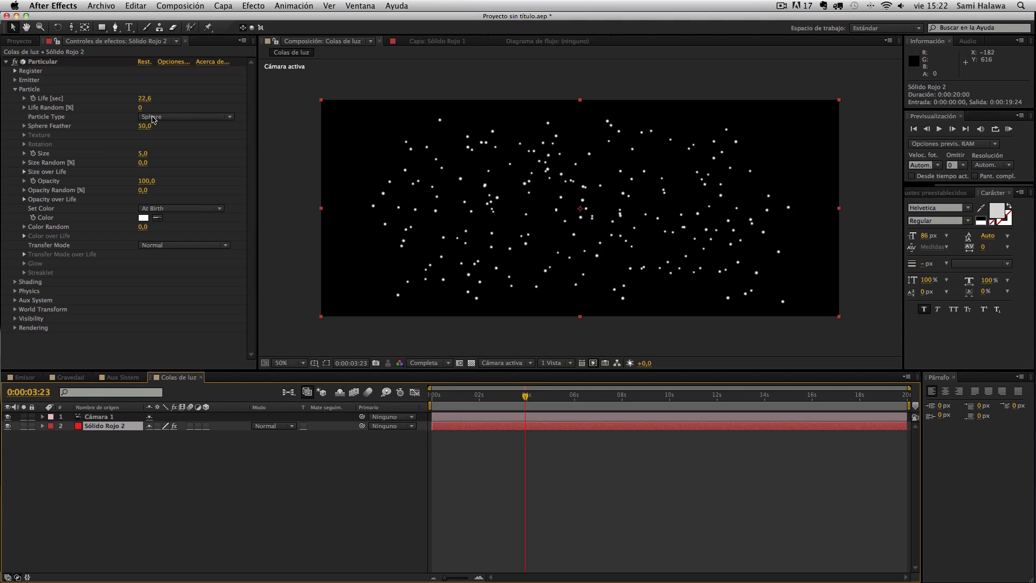
pyautogui.click(144, 154)
pyautogui.write('5')
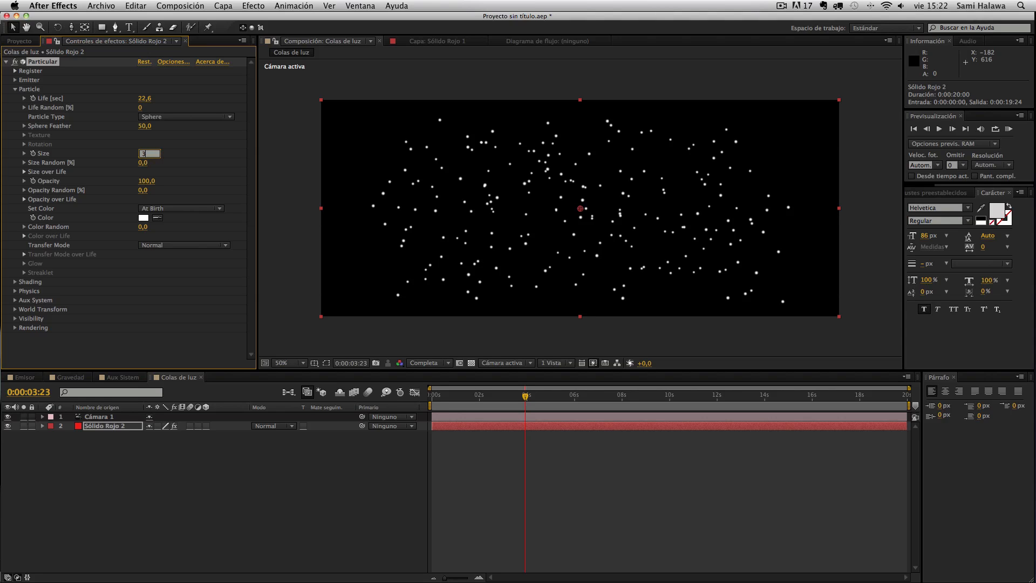
pyautogui.press('Return')
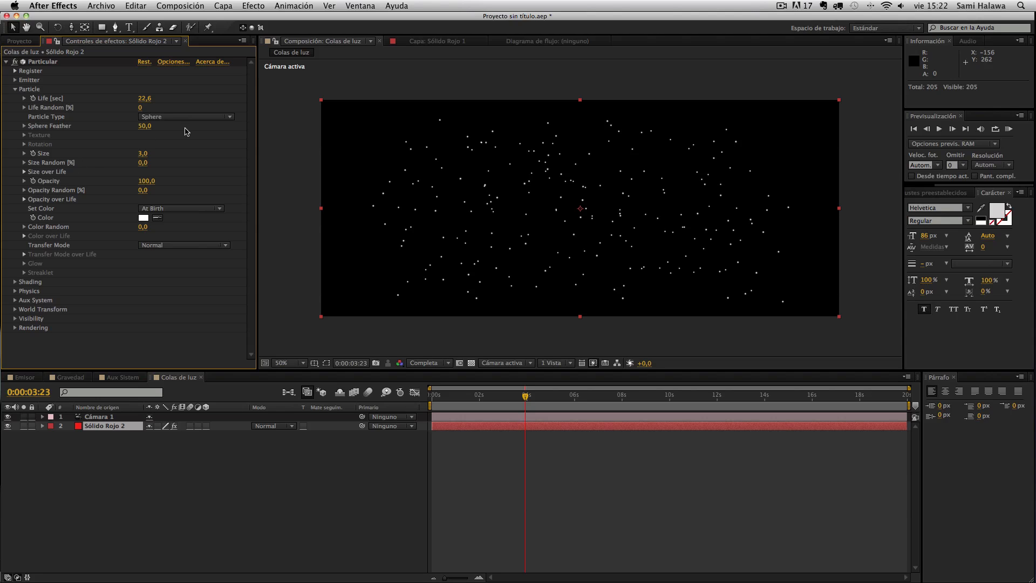
pyautogui.moveTo(143, 128); pyautogui.dragTo(53, 134)
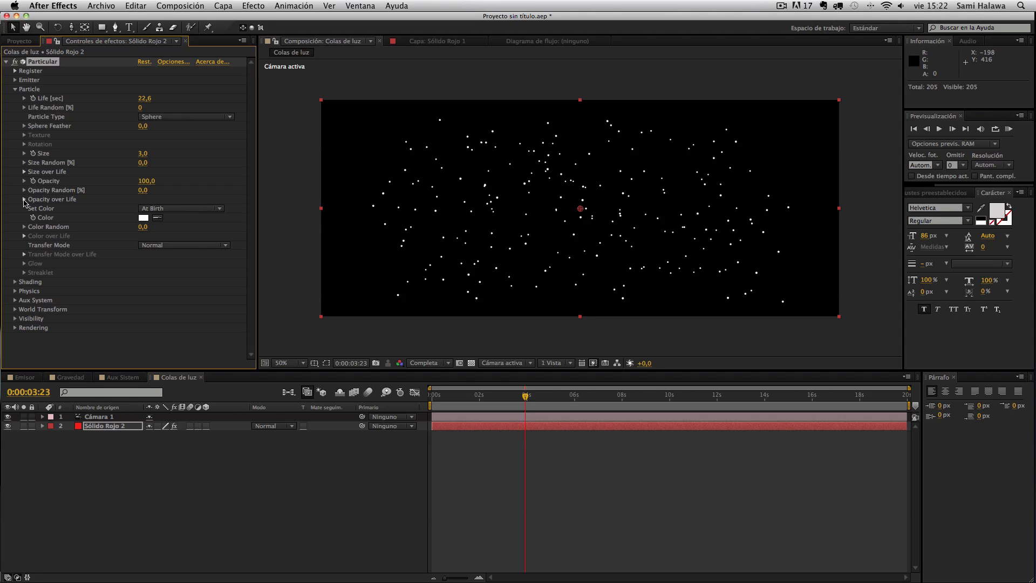
# Expand Opacity over Life, play the Emisor composition to examine how its particles fade, and return to Colas de luz
pyautogui.click(24, 199)
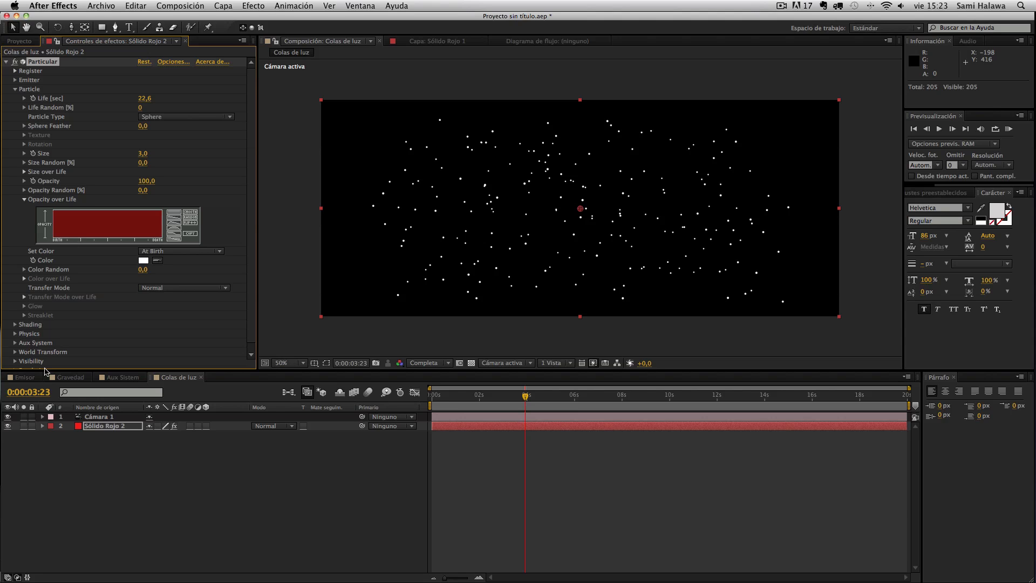
pyautogui.click(20, 377)
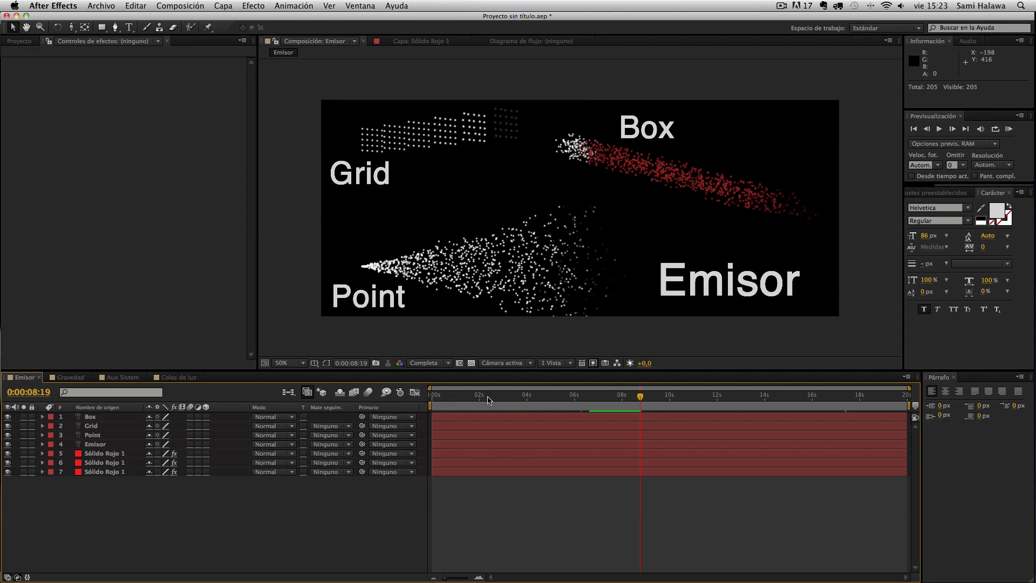
pyautogui.click(583, 397)
pyautogui.press('n')
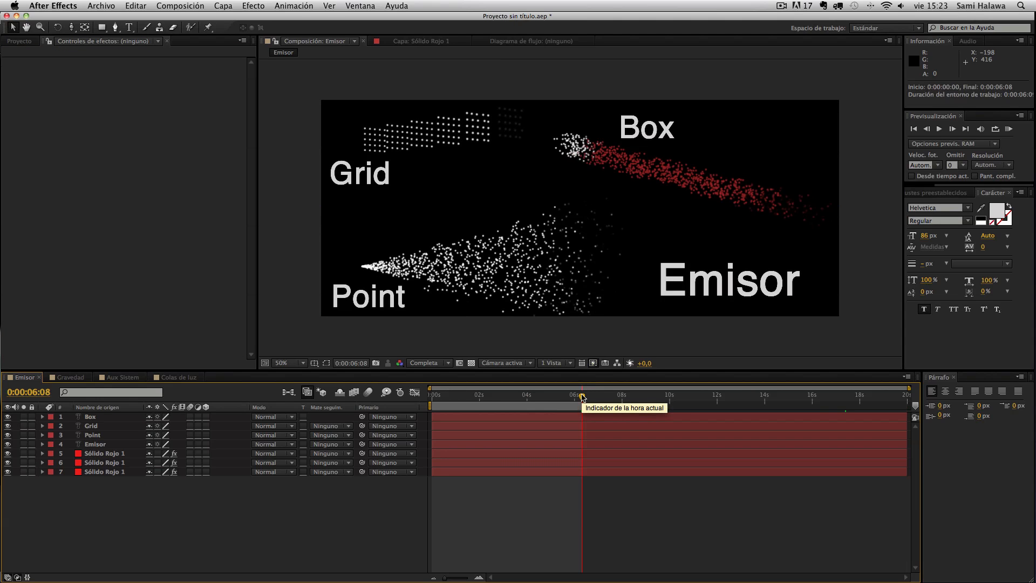
pyautogui.press('space')
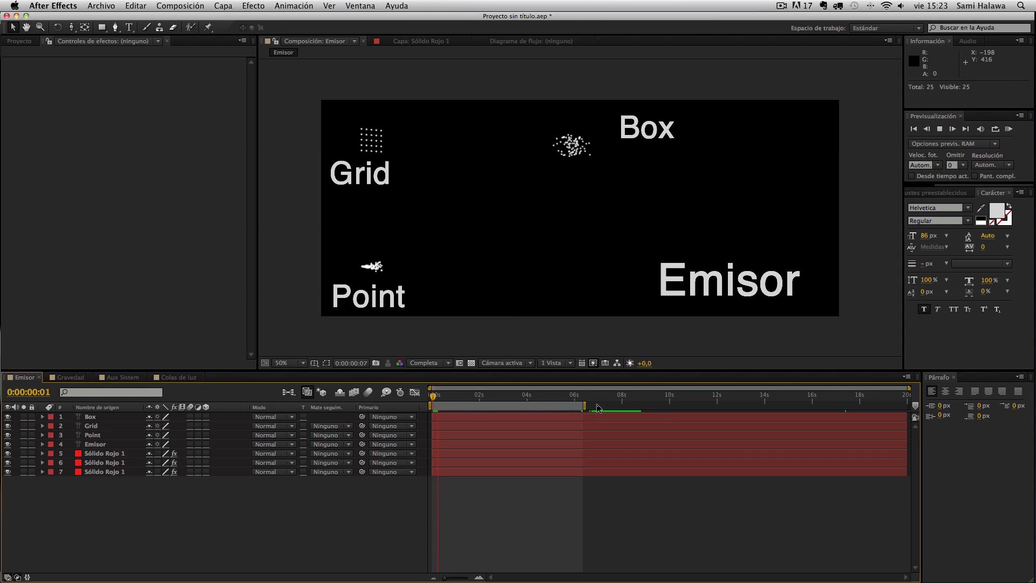
pyautogui.moveTo(585, 407); pyautogui.dragTo(910, 406)
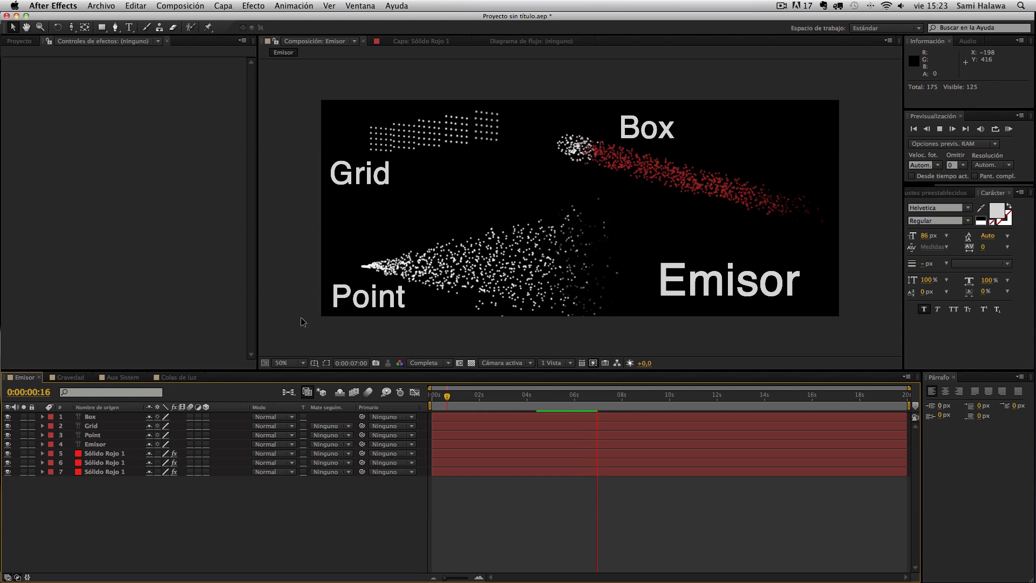
pyautogui.press('space')
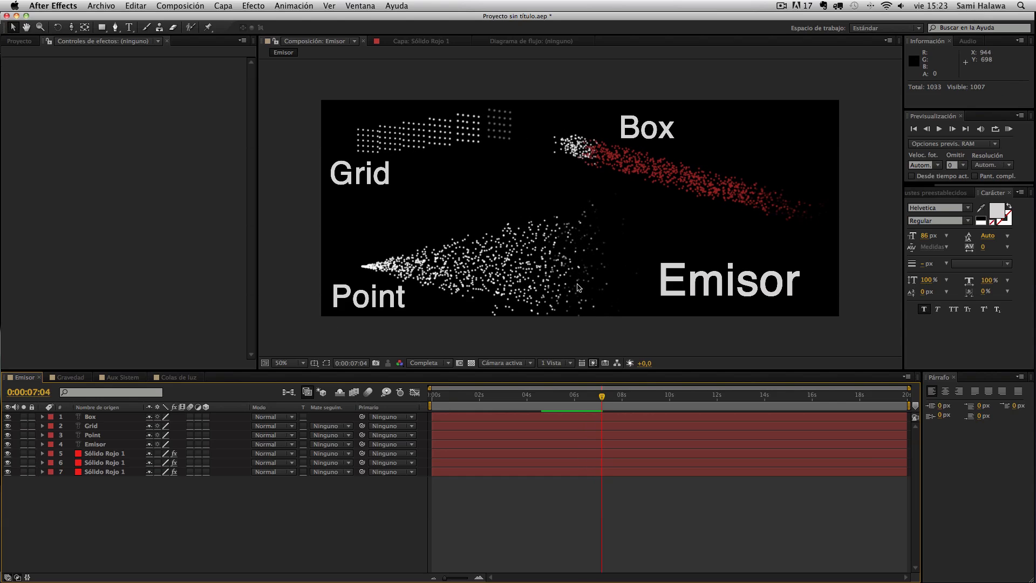
pyautogui.click(198, 376)
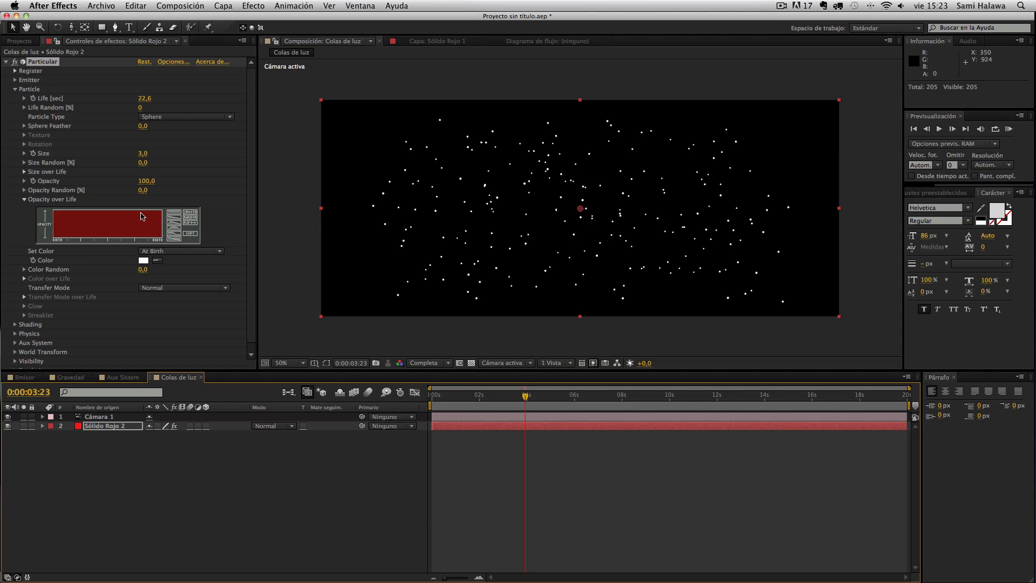
# Apply the fade-in and fade-out Opacity over Life preset, raise the start of its curve to full opacity, and collapse the Particle group
pyautogui.moveTo(151, 238); pyautogui.dragTo(122, 222)
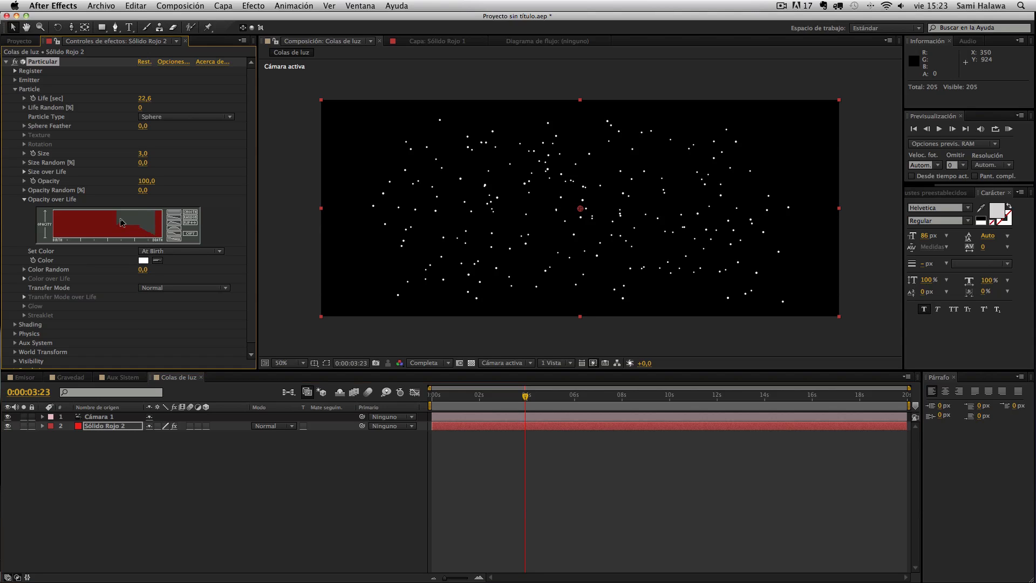
pyautogui.click(175, 228)
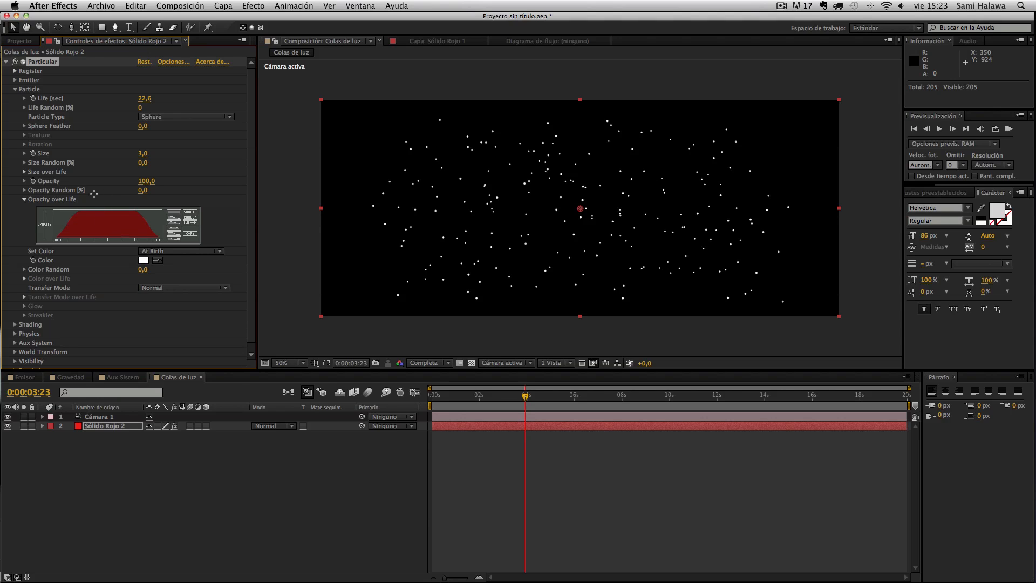
pyautogui.moveTo(79, 213); pyautogui.dragTo(54, 212)
pyautogui.click(14, 89)
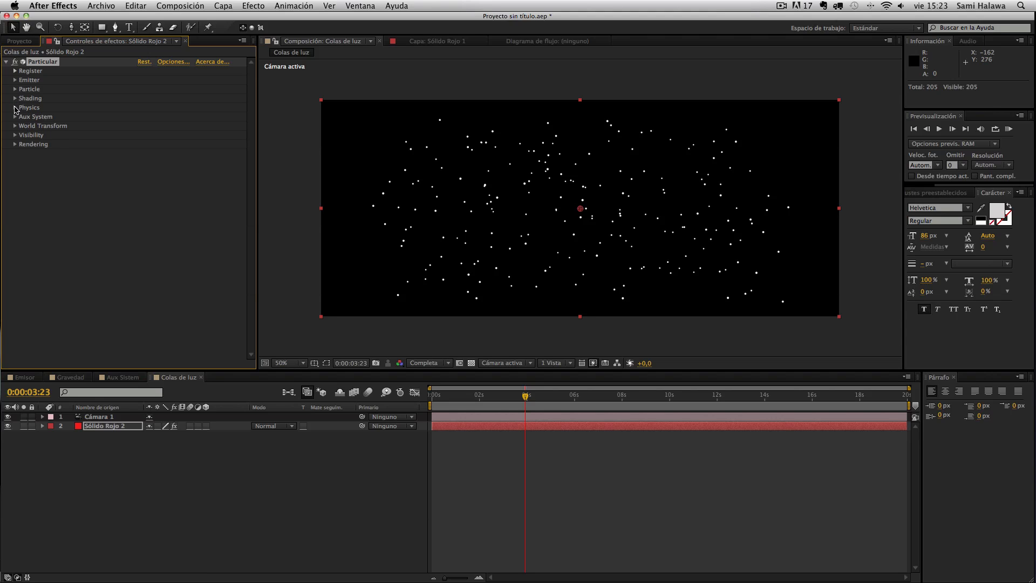
# Expand Particular's Physics group down to Air and Turbulence Field to expose the turbulence settings
pyautogui.click(14, 108)
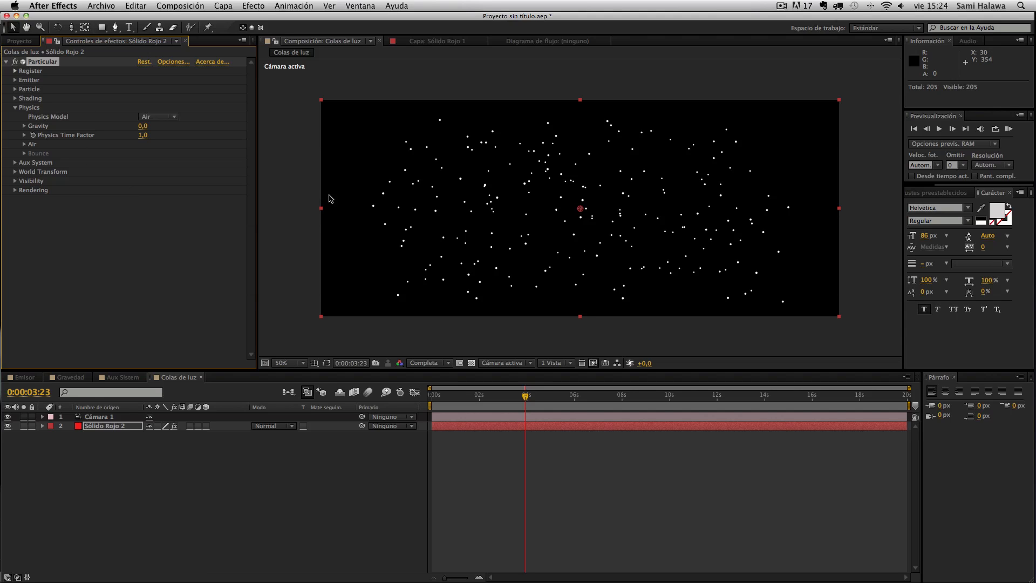
pyautogui.click(24, 144)
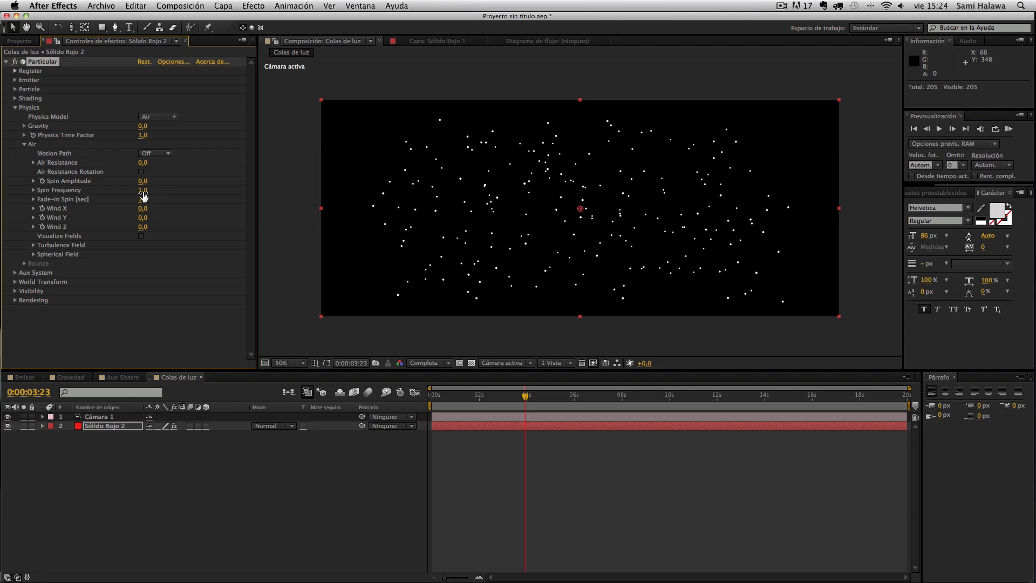
pyautogui.click(33, 246)
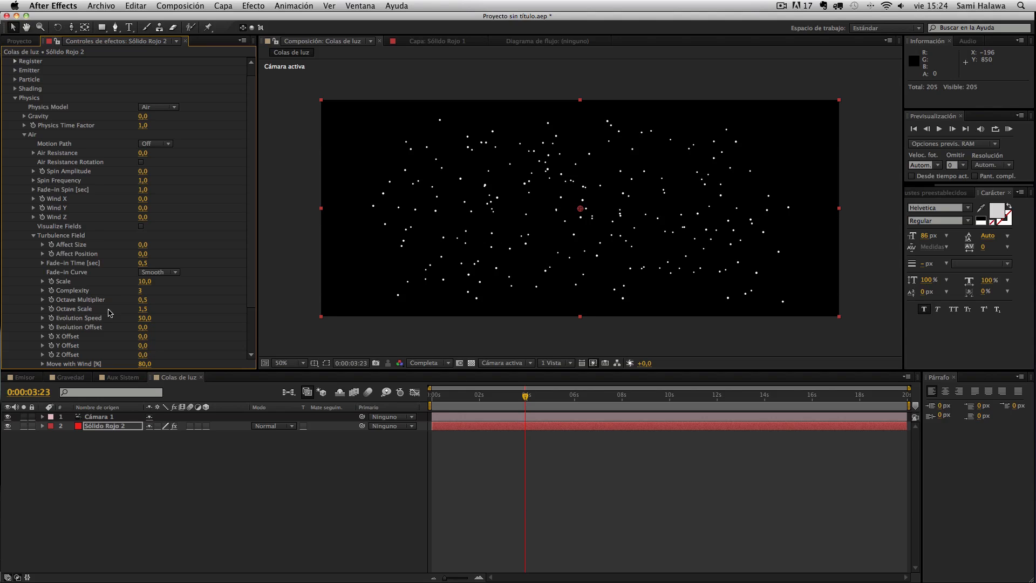
pyautogui.scroll(-3, 94, 278)
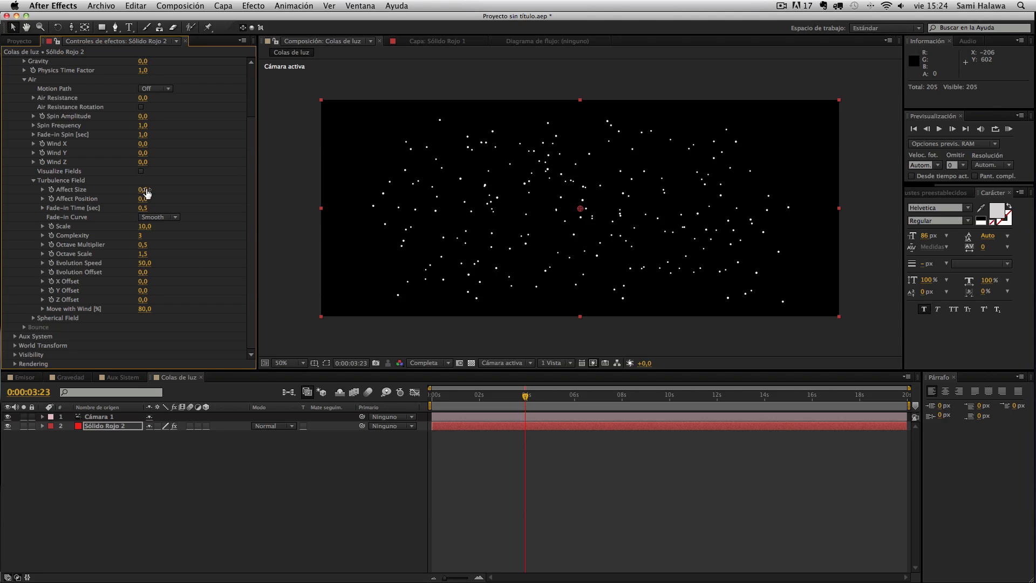
# Play a few seconds of the Where´s the top?.mov reference to study the trails' movement, and return to the project
pyautogui.hotkey('ctrl', 'Up')
pyautogui.click(424, 347)
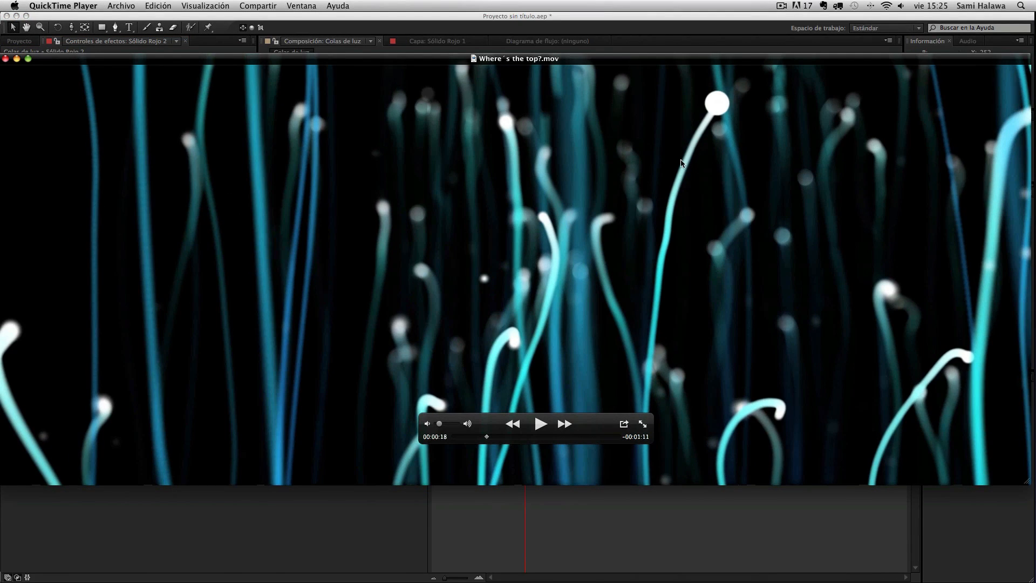
pyautogui.click(540, 417)
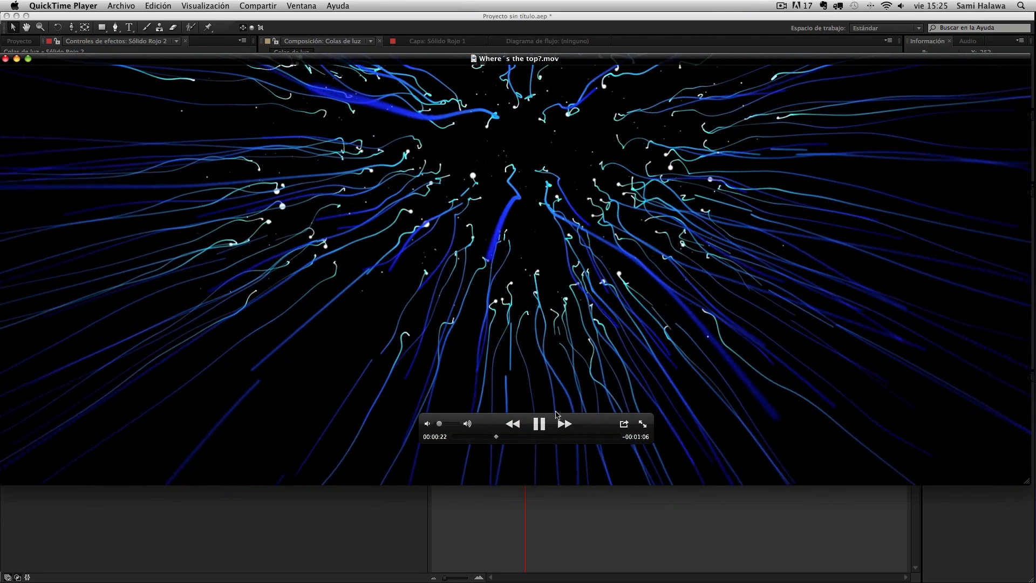
pyautogui.click(539, 424)
pyautogui.click(261, 528)
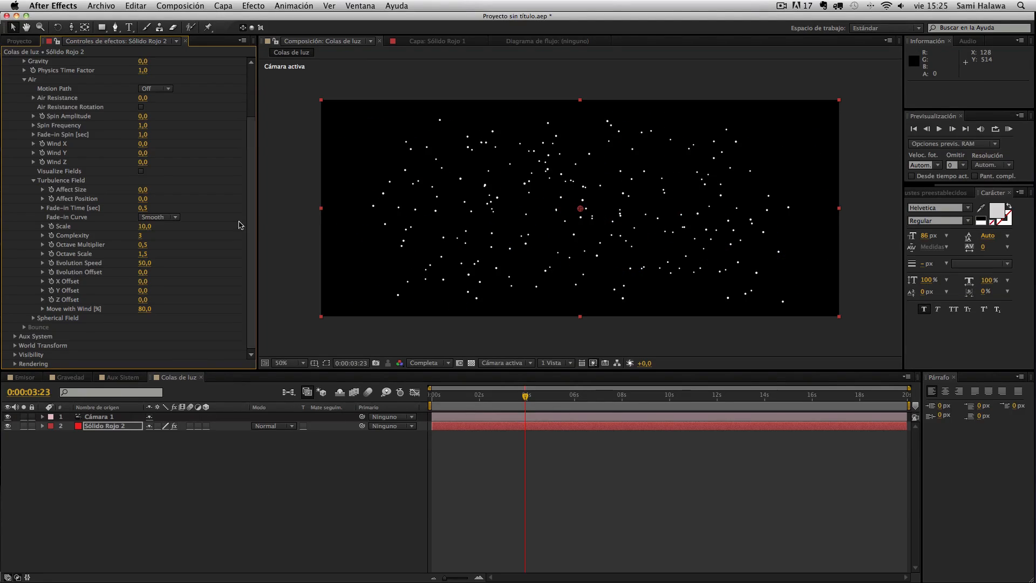
# In the Turbulence Field, set Affect Size to 15 and Affect Position to 80
pyautogui.click(140, 190)
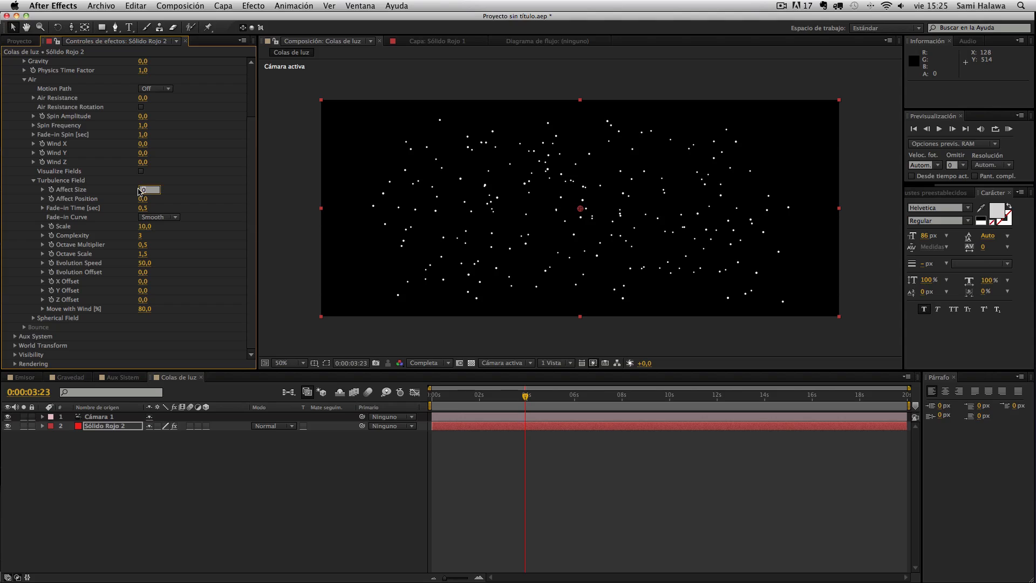
pyautogui.write('15')
pyautogui.press('Return')
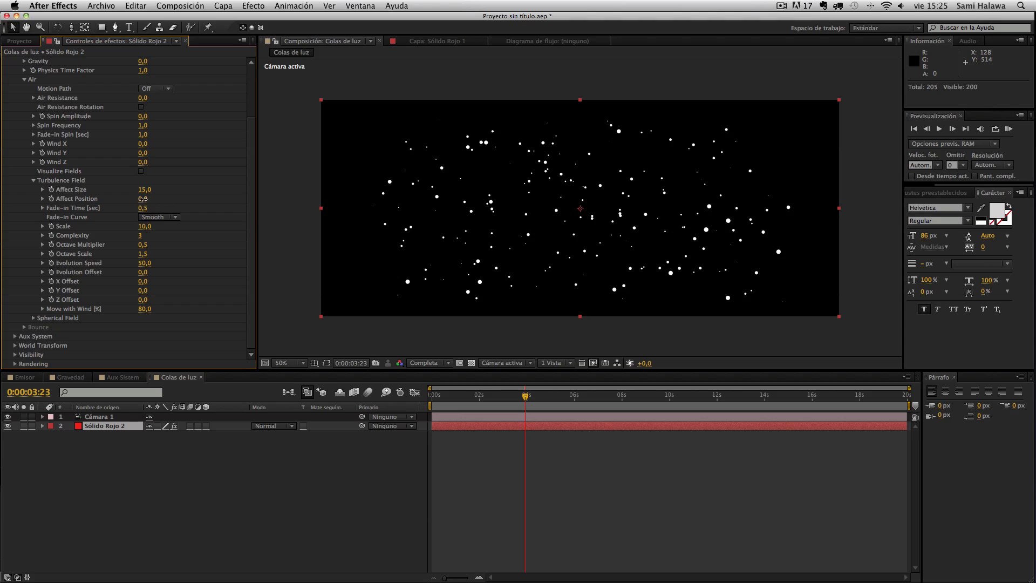
pyautogui.click(143, 199)
pyautogui.write('80')
pyautogui.press('Return')
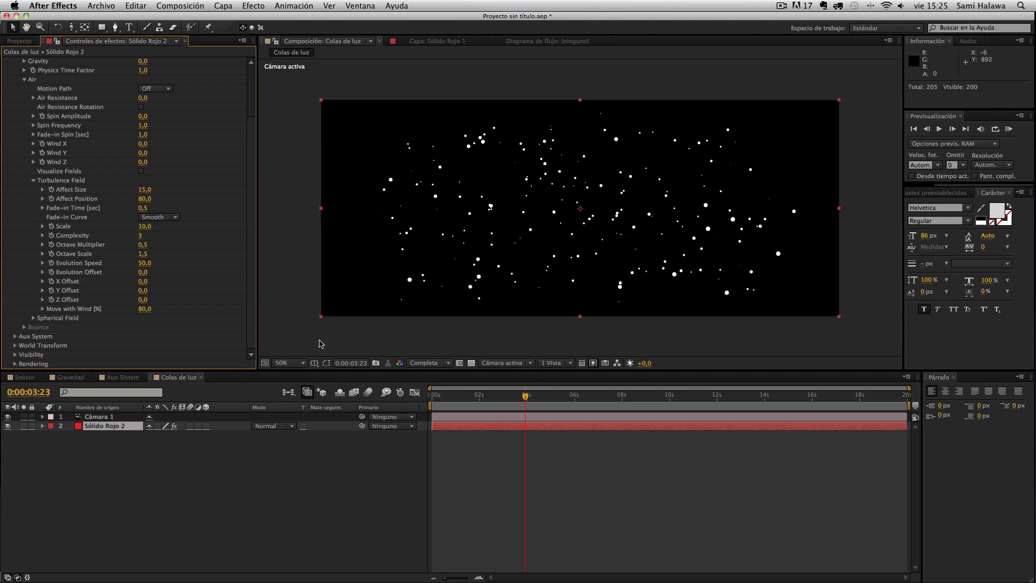
# Play the Colas de luz composition at 100% zoom to check the turbulence, and raise Affect Position to 152
pyautogui.press('space')
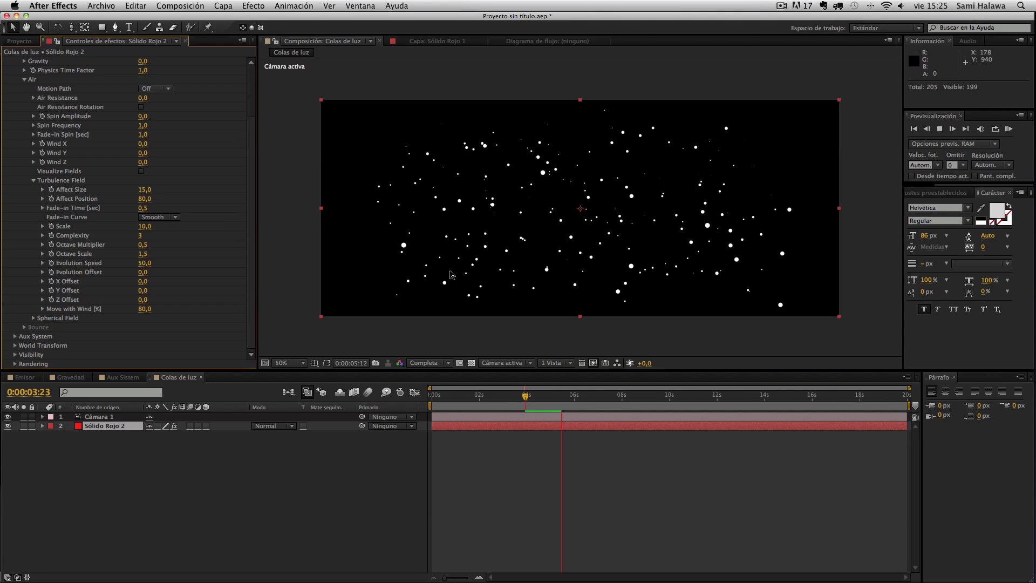
pyautogui.scroll(2, 453, 324)
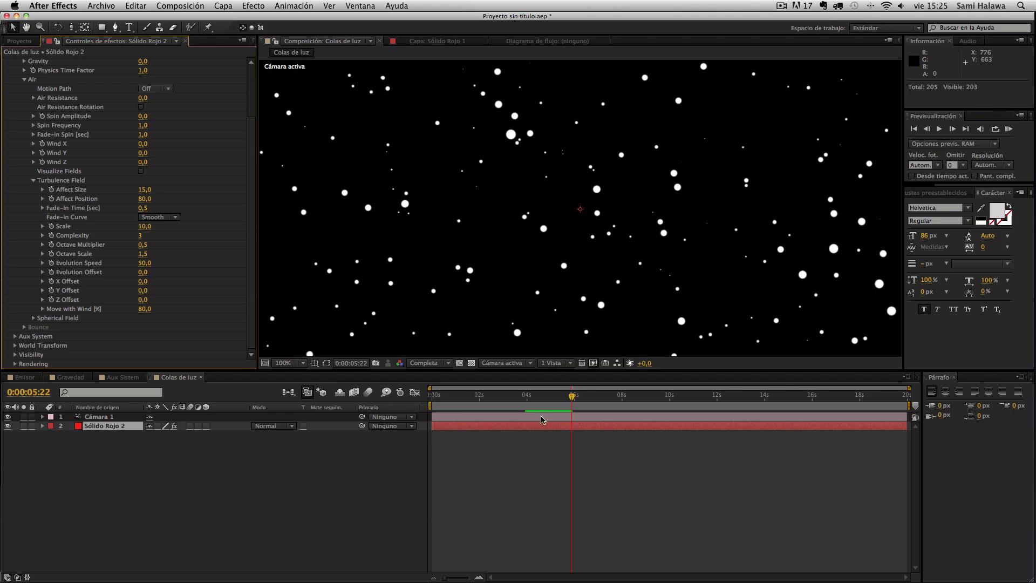
pyautogui.press('space')
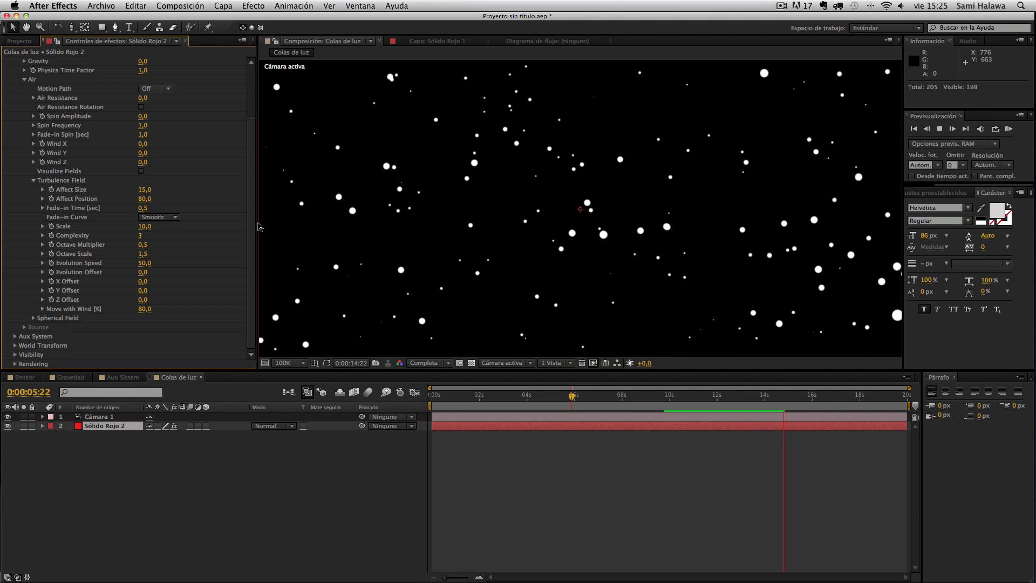
pyautogui.press('space')
pyautogui.moveTo(146, 203); pyautogui.dragTo(185, 203)
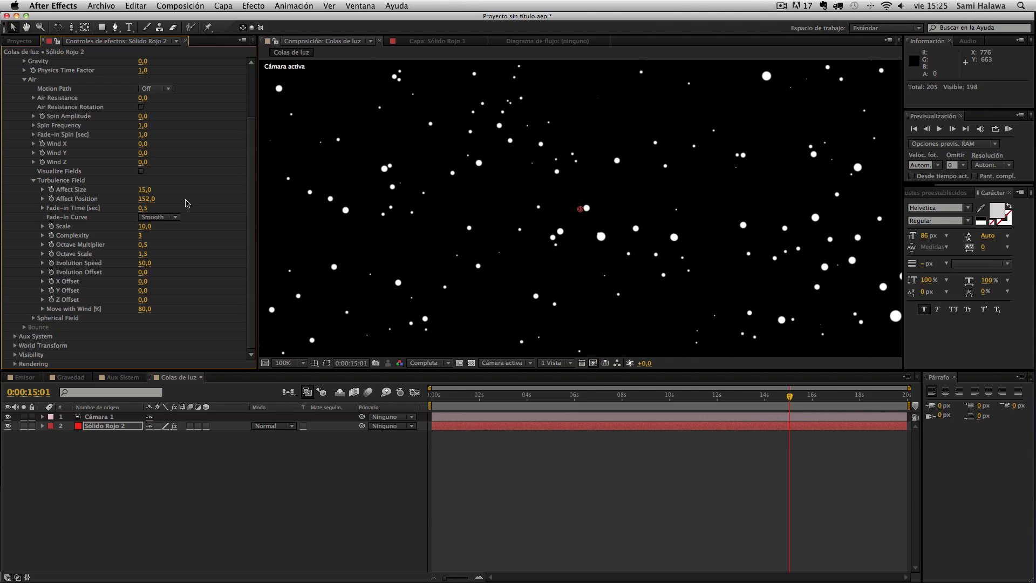
# Play the Colas de luz composition to check the particle turbulence, and undo the last Affect Position change
pyautogui.press('space')
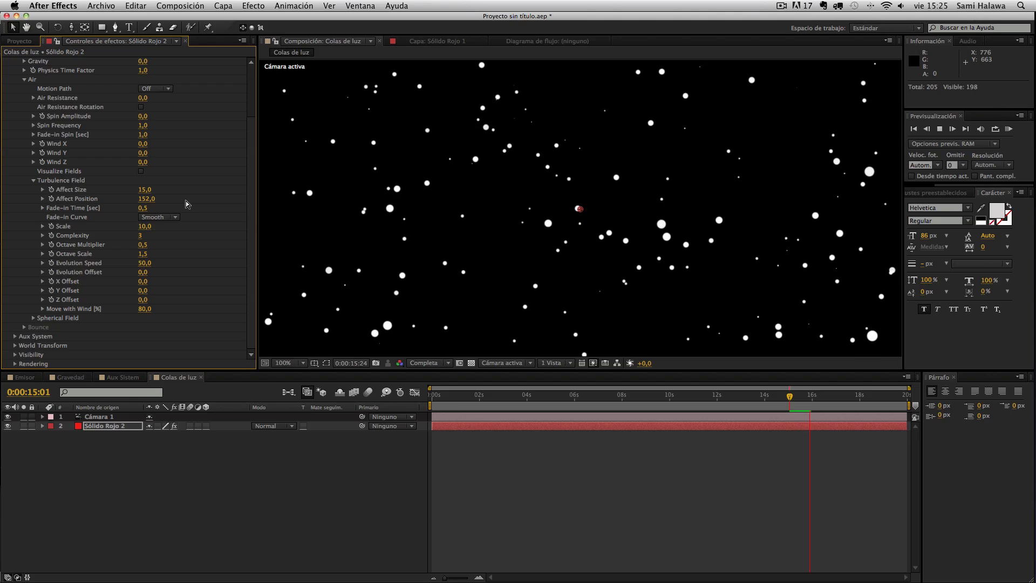
pyautogui.press('space')
pyautogui.press('super+z')
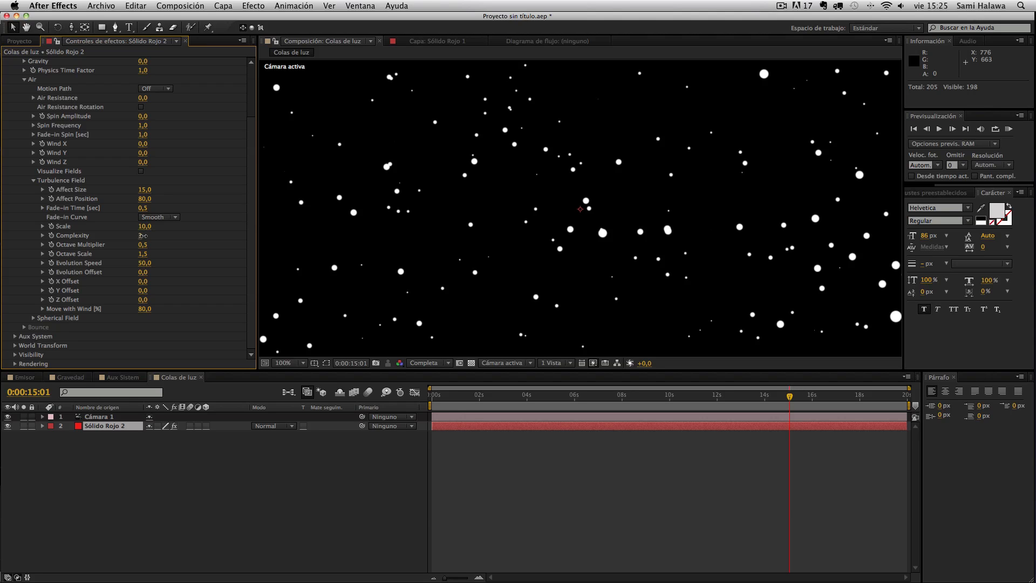
# Try a Complexity of 6 in the Turbulence Field, preview the particles, and undo the change
pyautogui.moveTo(142, 236); pyautogui.dragTo(165, 235)
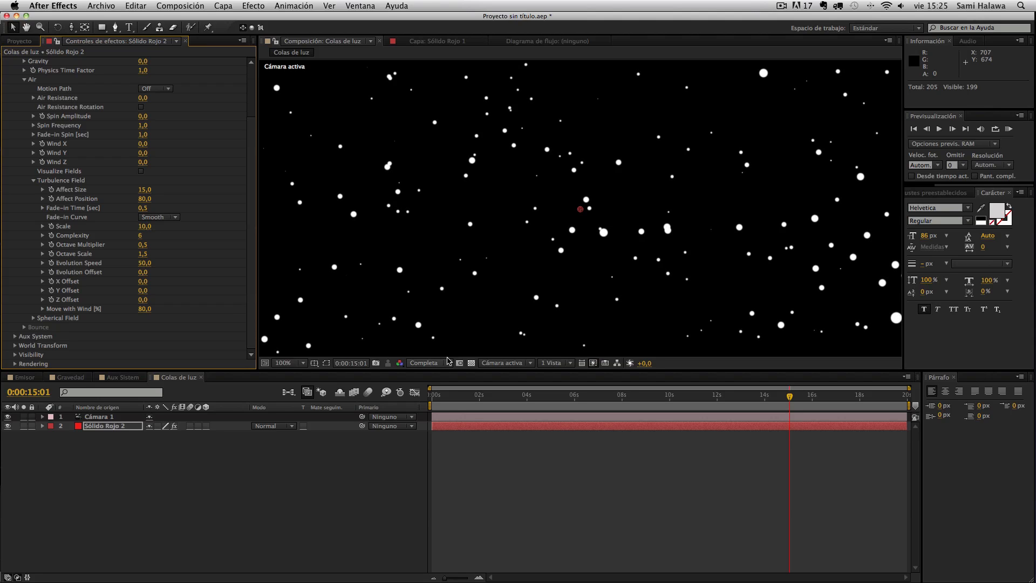
pyautogui.press('space')
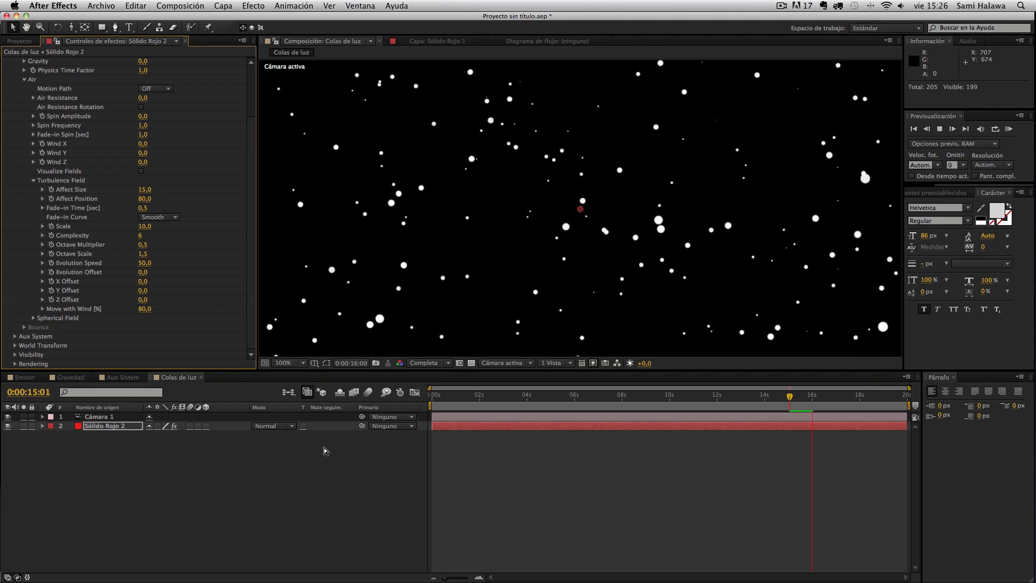
pyautogui.press('space')
pyautogui.press('super+z')
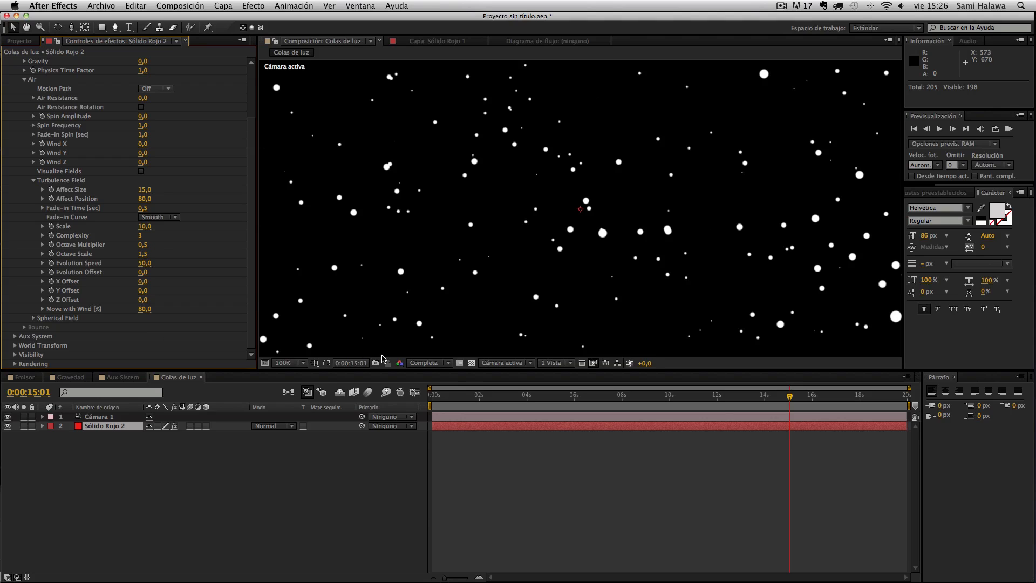
# Preview Colas de luz, play the Where´s the top?.mov reference from about 10 seconds to compare the trails, and return to the project
pyautogui.press('space')
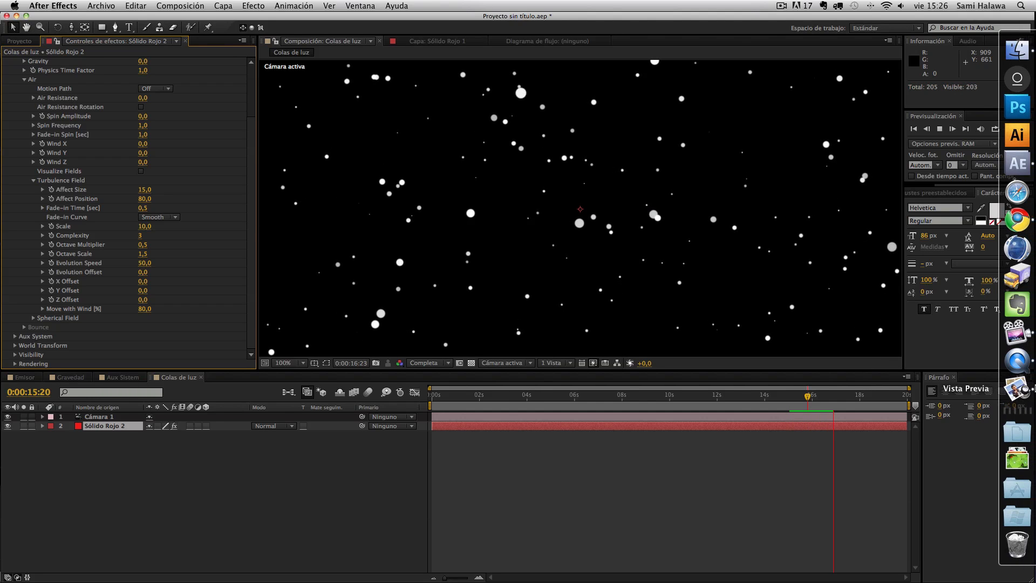
pyautogui.click(1029, 368)
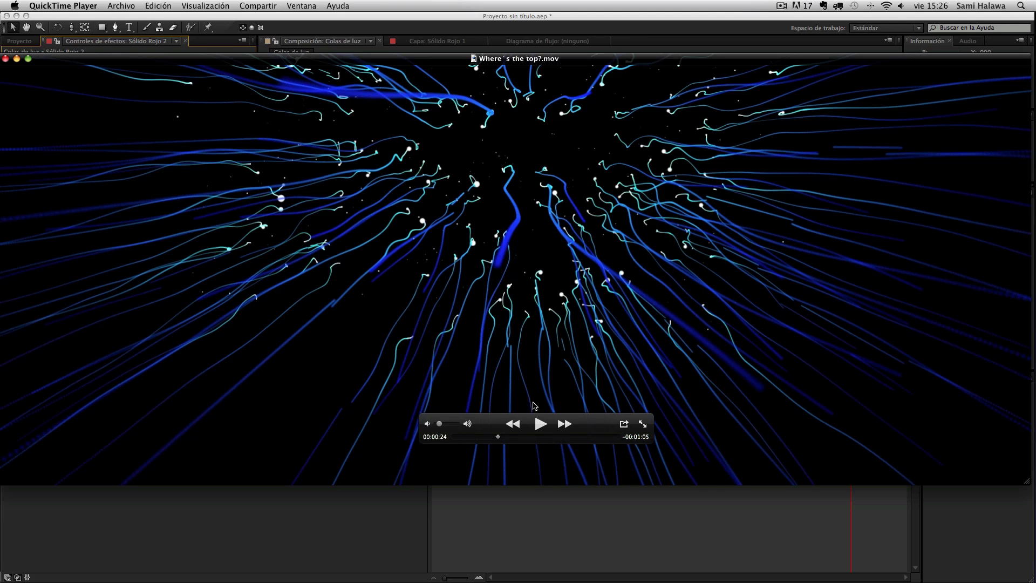
pyautogui.click(472, 436)
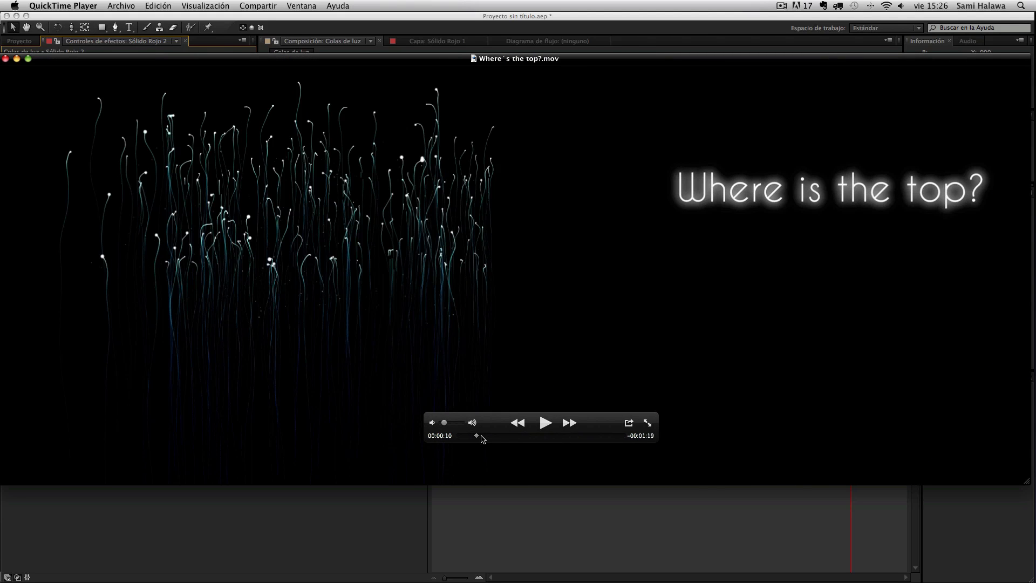
pyautogui.press('space')
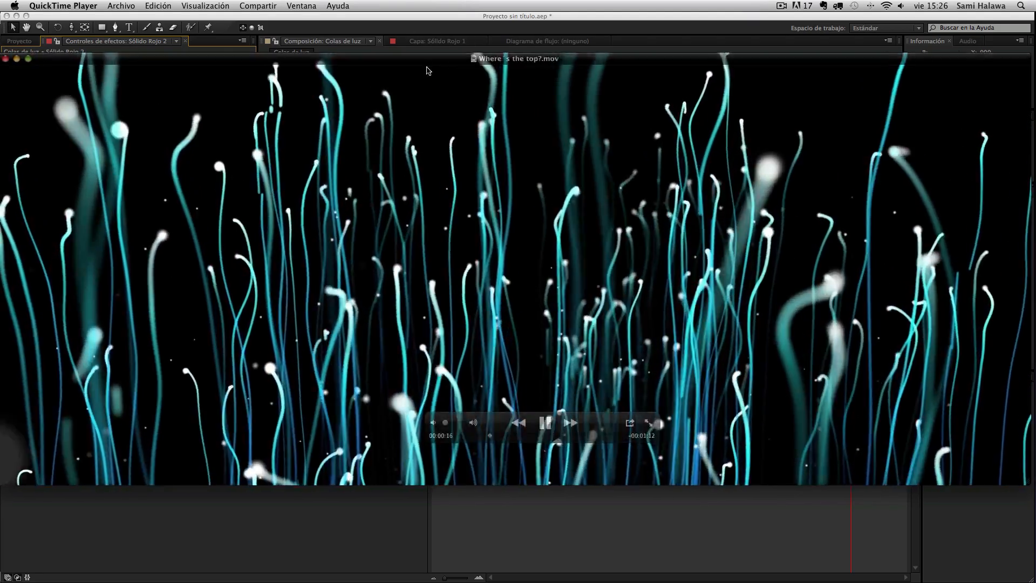
pyautogui.moveTo(426, 70)
pyautogui.mouseDown()
pyautogui.moveTo(443, 120)
pyautogui.moveTo(478, 440)
pyautogui.moveTo(324, 26)
pyautogui.moveTo(366, 27)
pyautogui.moveTo(432, 58)
pyautogui.moveTo(415, 63)
pyautogui.mouseUp()
pyautogui.click(546, 425)
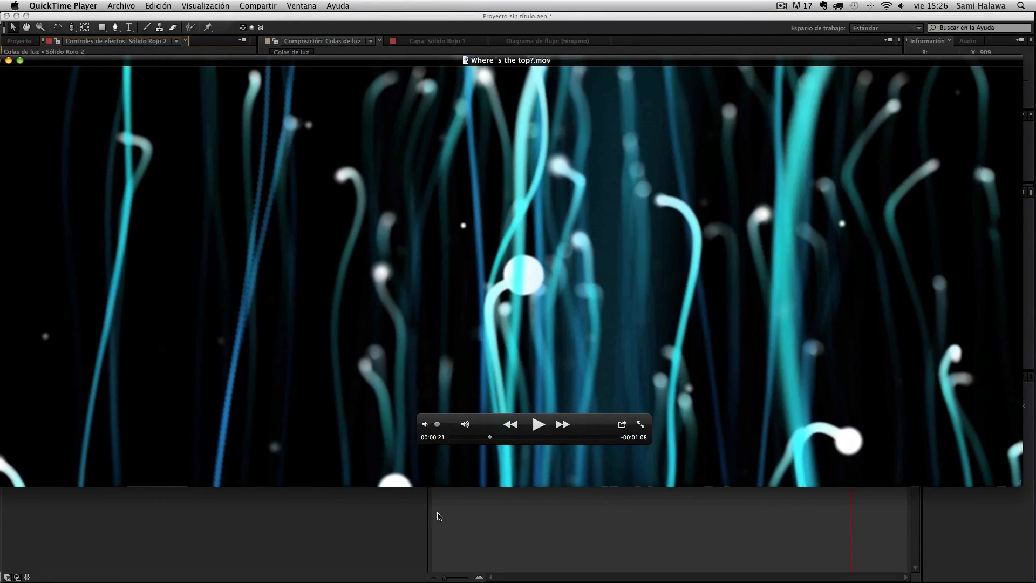
pyautogui.click(410, 518)
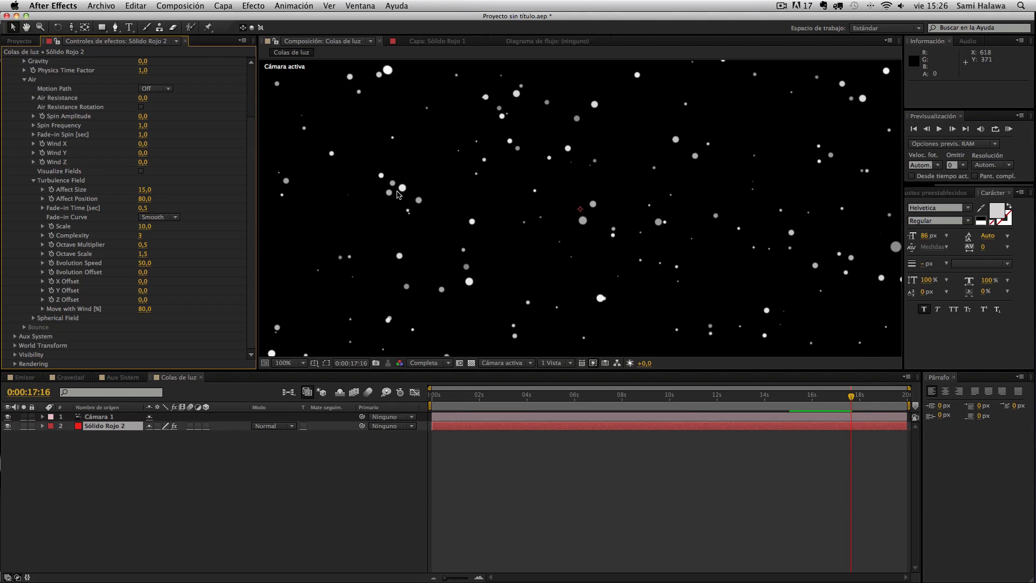
# Collapse Particular's Physics group and expand its Aux System group
pyautogui.press(',')
pyautogui.press('.')
pyautogui.press('.')
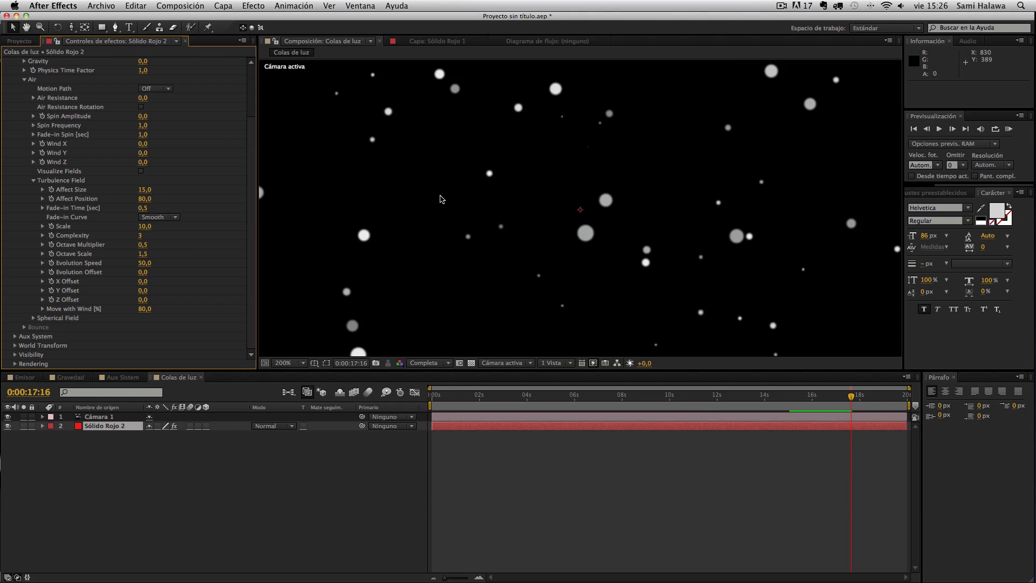
pyautogui.press(',')
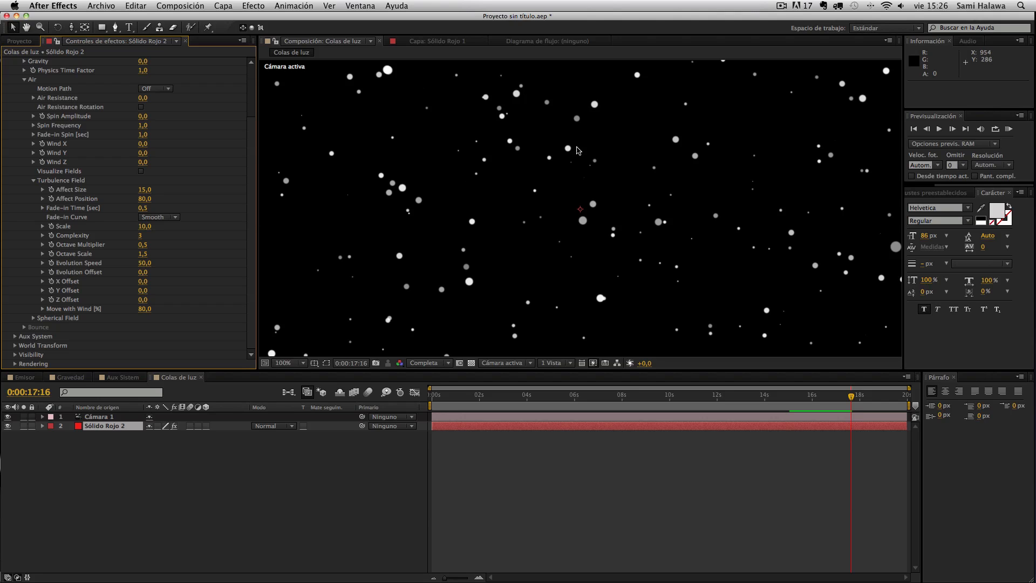
pyautogui.scroll(3, 220, 179)
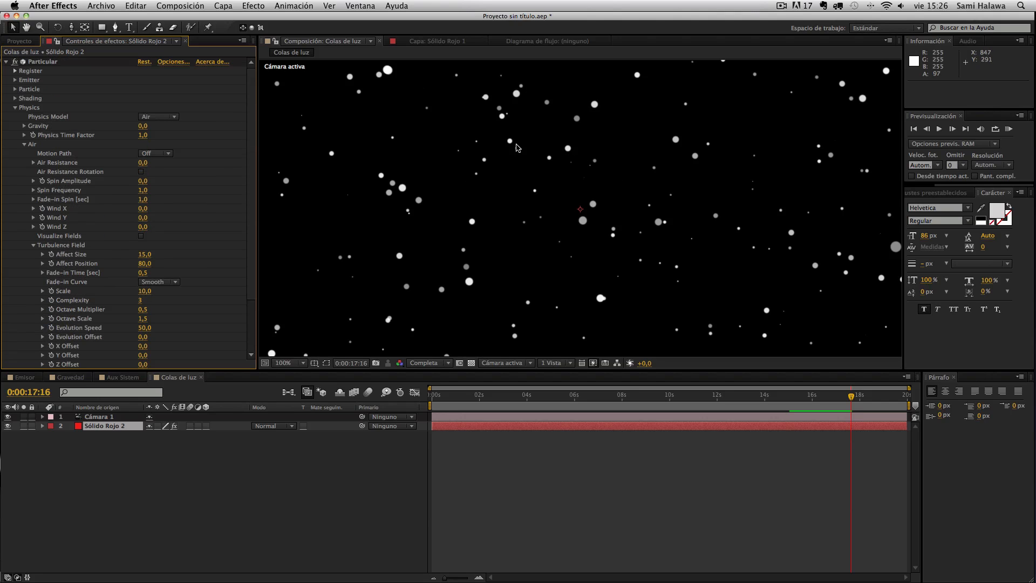
pyautogui.click(15, 108)
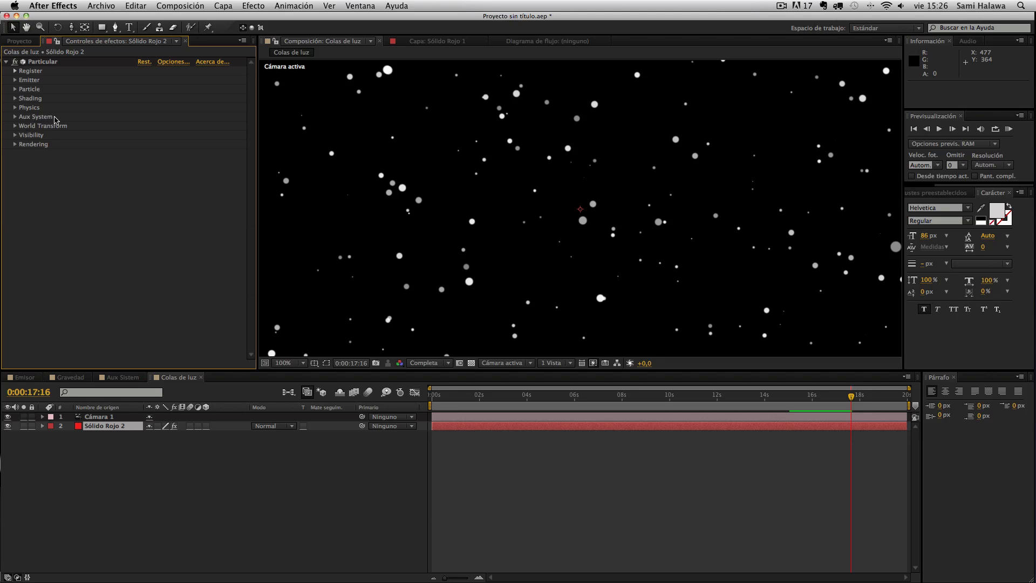
pyautogui.click(15, 117)
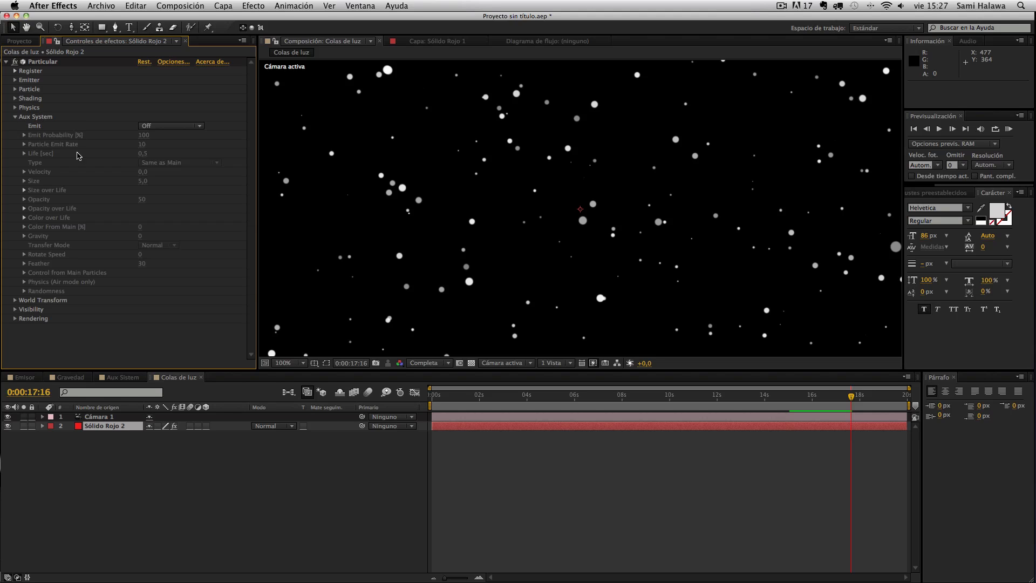
# Open the Aux Sistem composition and preview its auxiliary particle trails
pyautogui.click(109, 377)
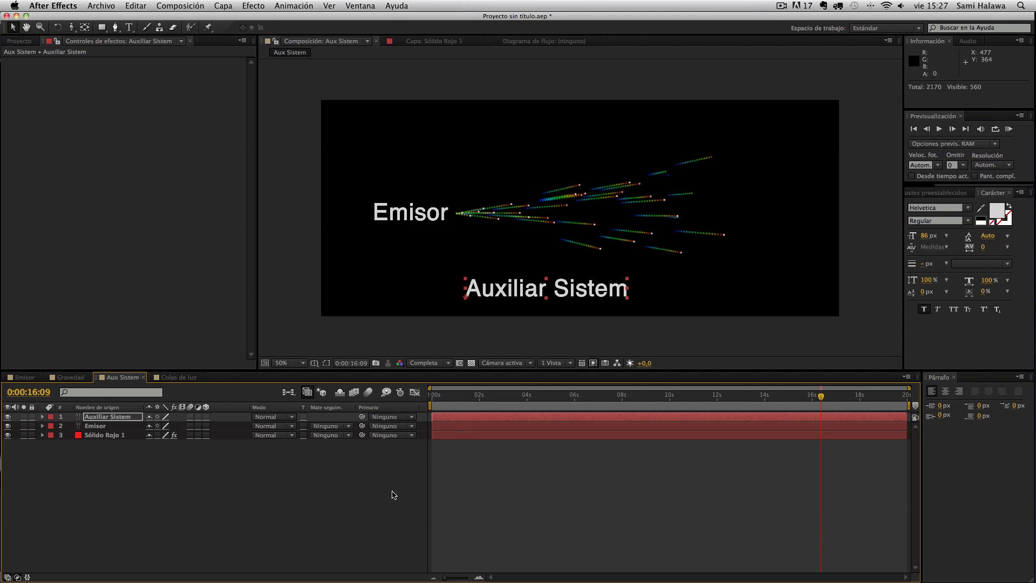
pyautogui.click(418, 477)
pyautogui.press('space')
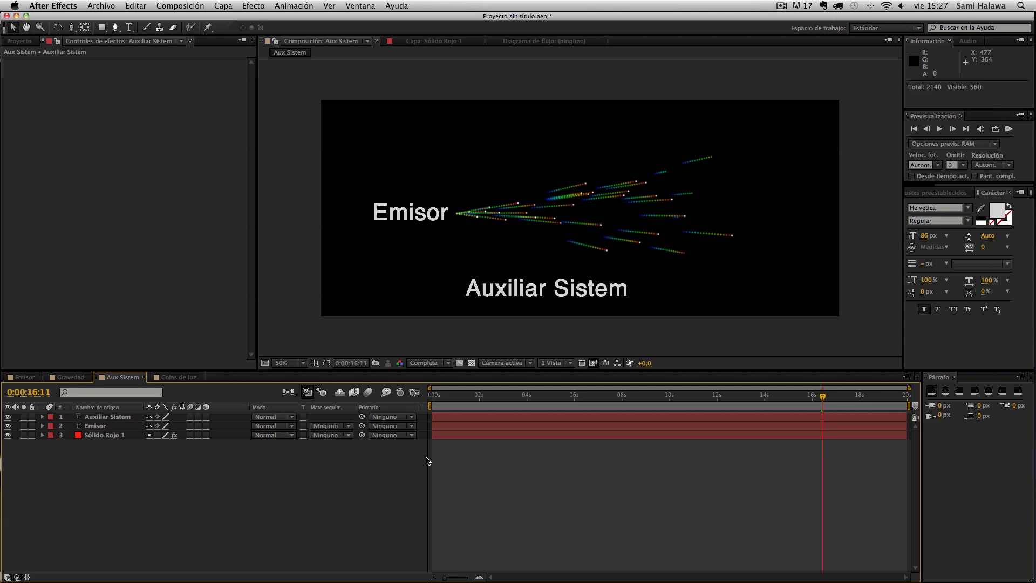
pyautogui.press('KP_0')
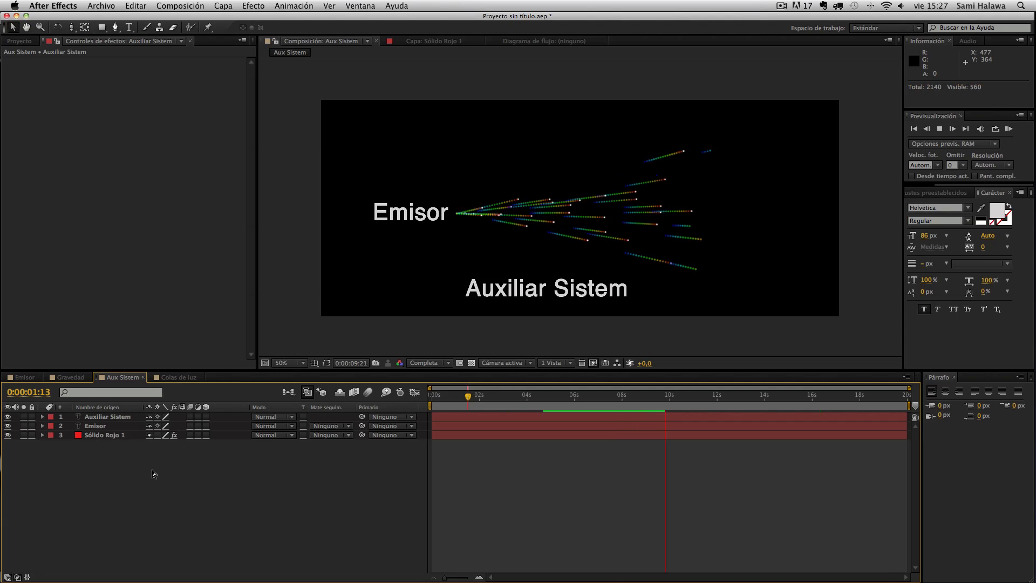
# Set the particle Size of Sólido Rojo 1 to 25 in the Aux Sistem composition
pyautogui.click(103, 435)
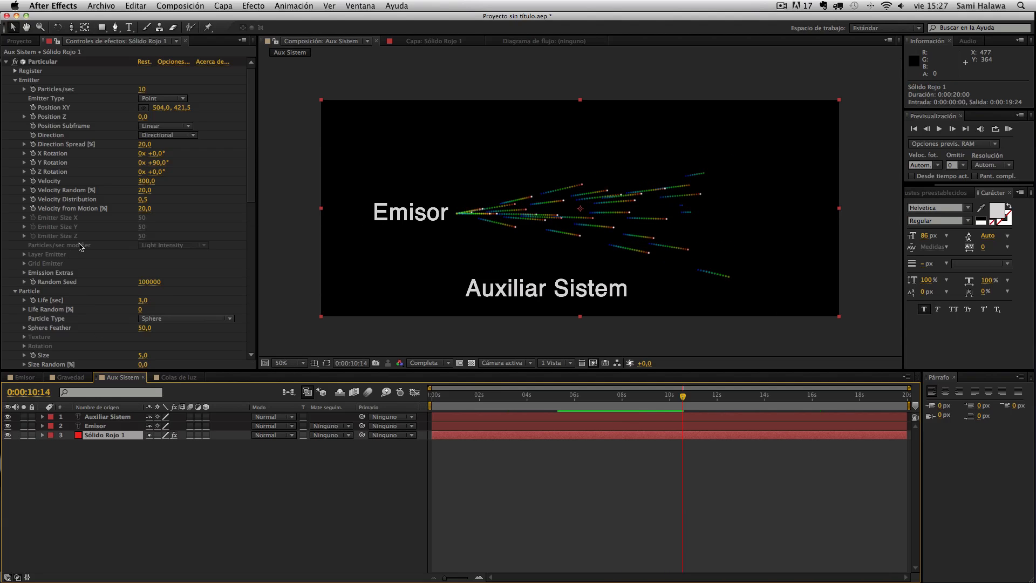
pyautogui.scroll(-1, 95, 241)
pyautogui.moveTo(142, 347); pyautogui.dragTo(154, 346)
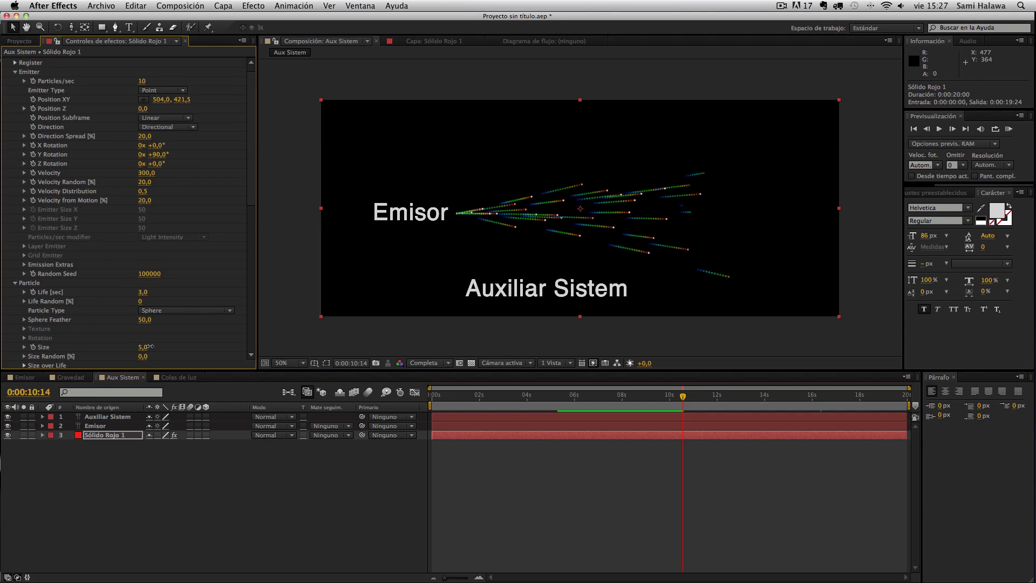
pyautogui.click(191, 489)
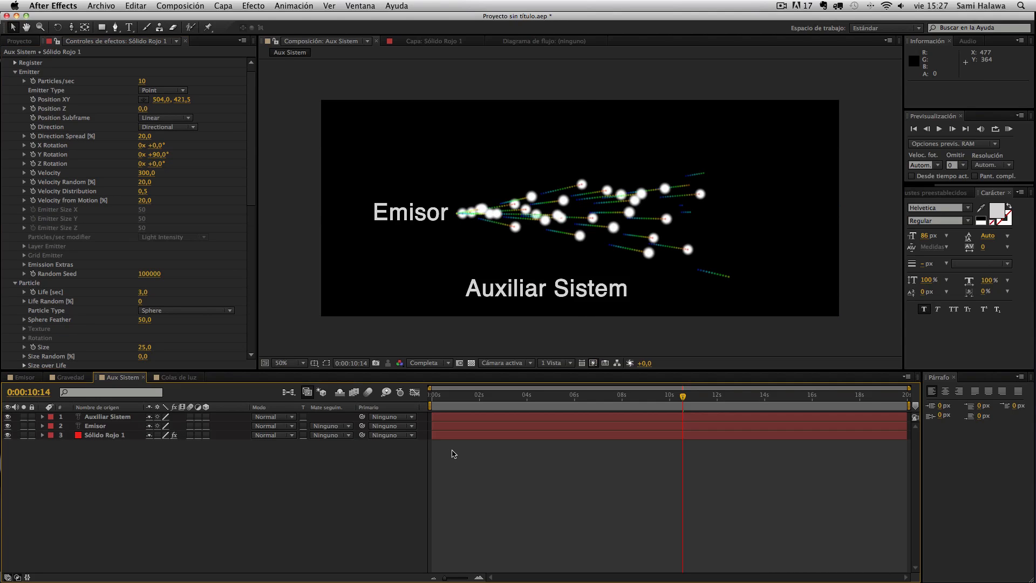
# Play the Aux Sistem composition at 100% zoom to examine how the main particles emit their trails
pyautogui.press('space')
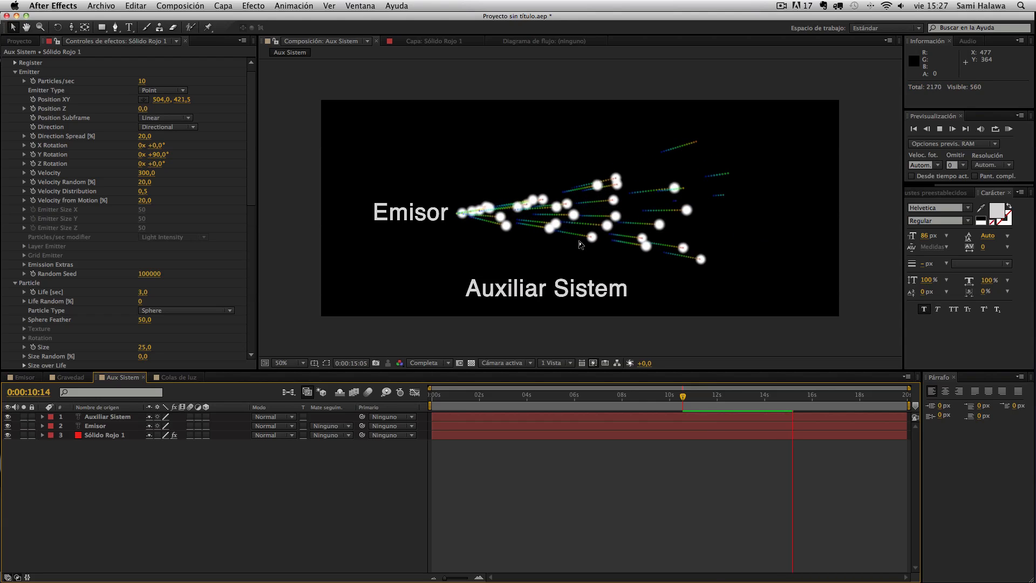
pyautogui.press('space')
pyautogui.scroll(2, 576, 243)
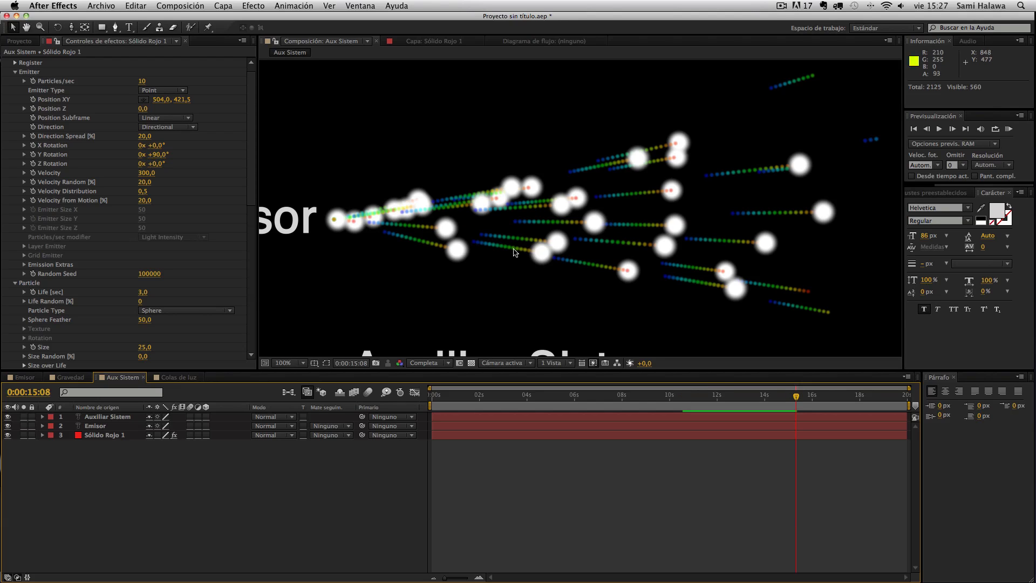
pyautogui.click(693, 398)
pyautogui.press('KP_0')
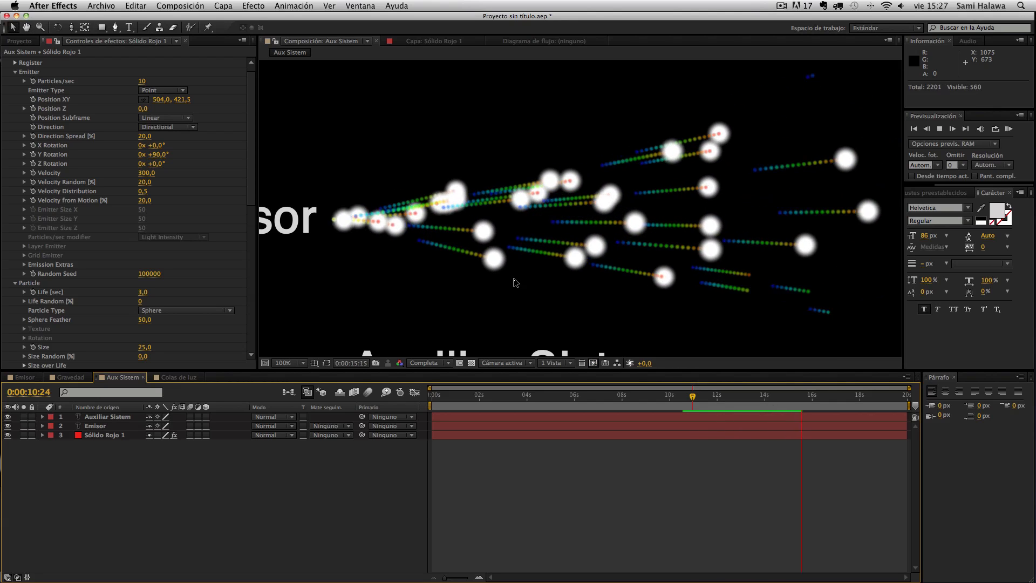
pyautogui.press('space')
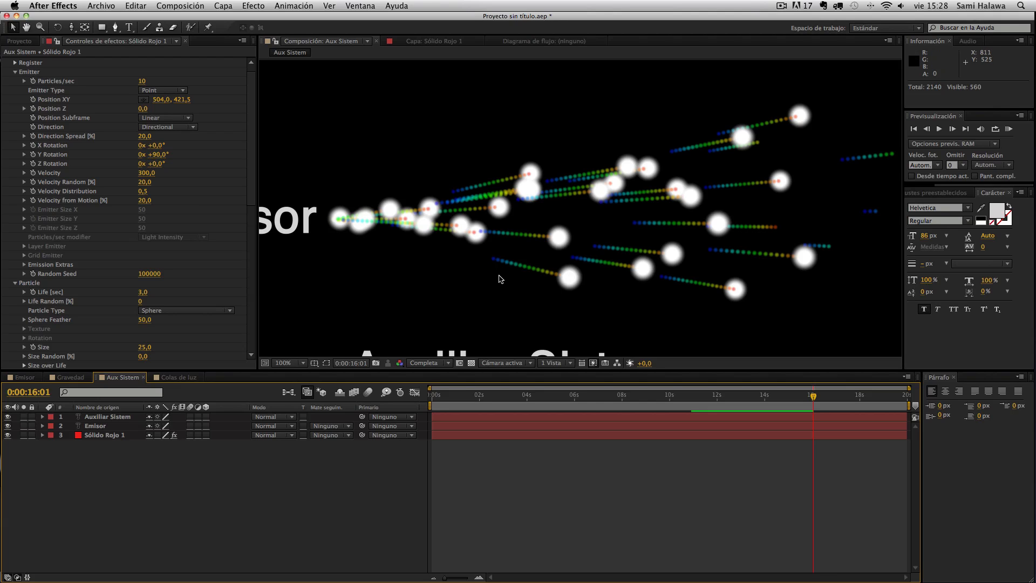
pyautogui.moveTo(809, 401); pyautogui.dragTo(805, 404)
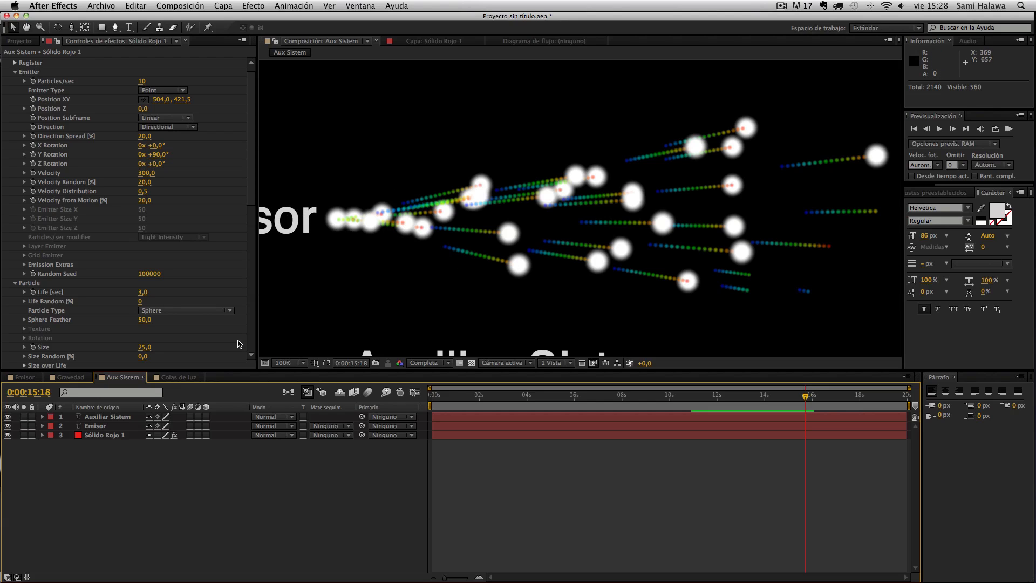
# Return to the Colas de luz composition and set the Aux System's Emit option to Continously
pyautogui.click(179, 377)
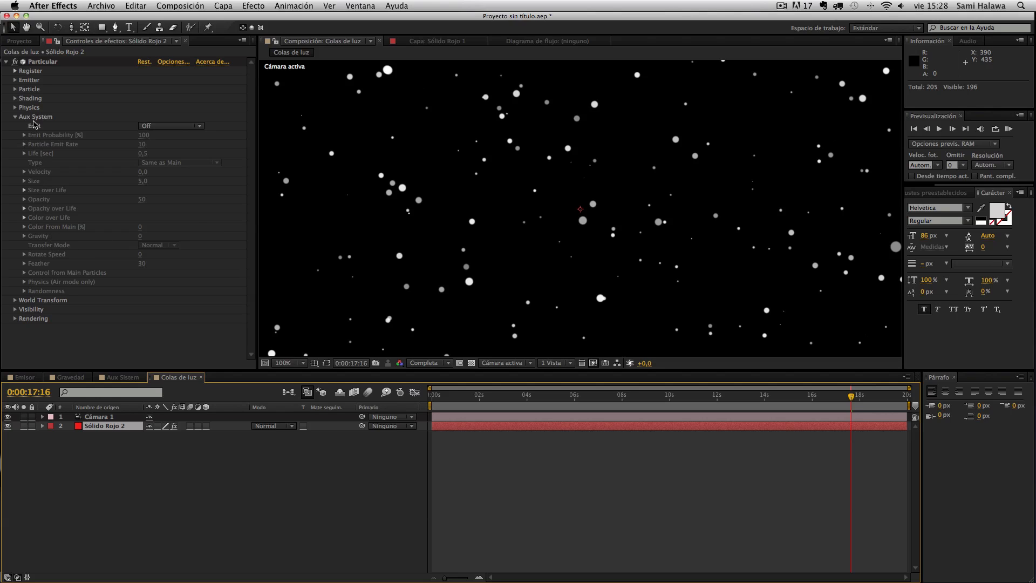
pyautogui.click(184, 127)
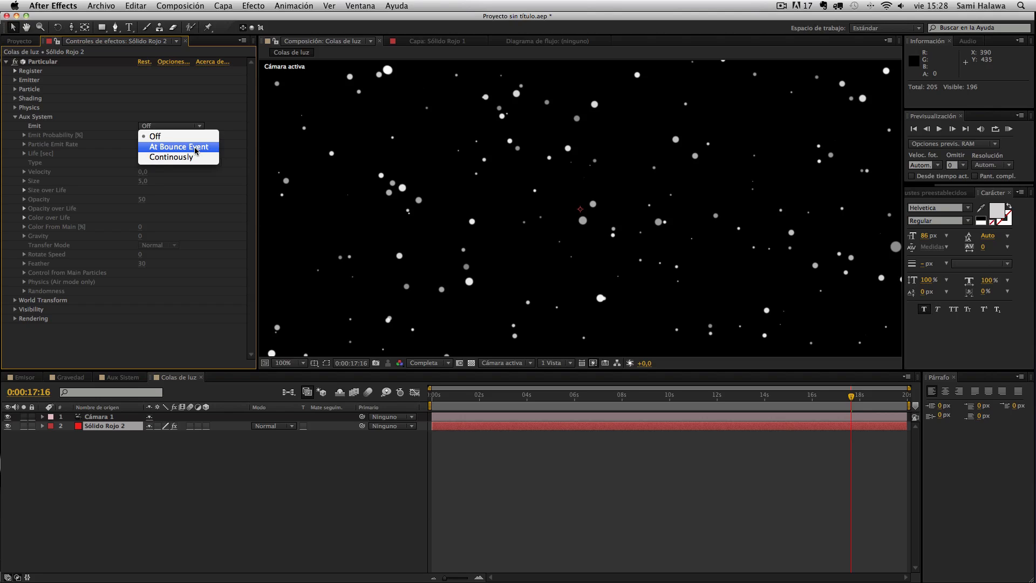
pyautogui.click(178, 157)
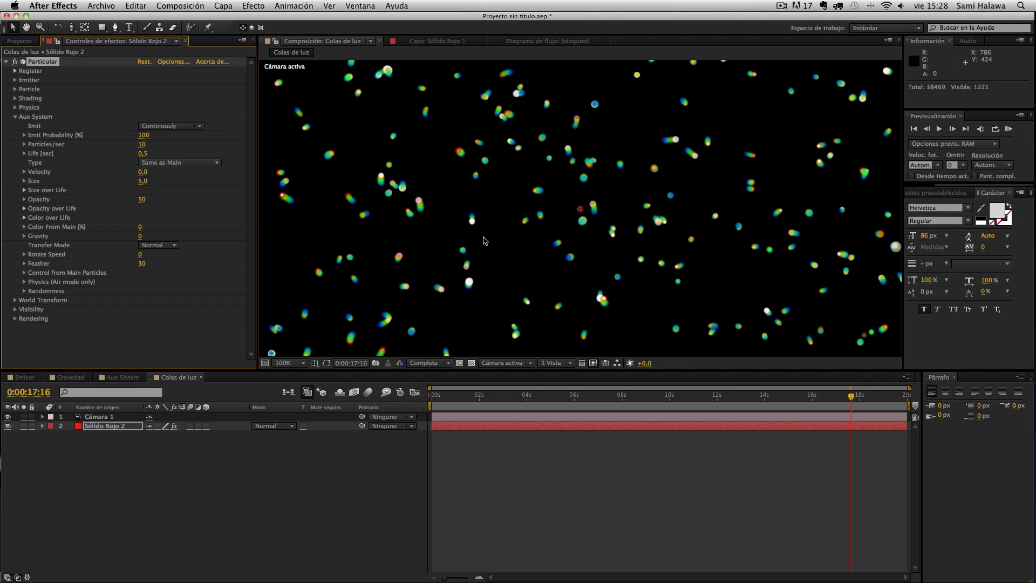
# Preview Colas de luz from about 4 seconds to check the auxiliary particles, and play the Where´s the top?.mov reference for comparison
pyautogui.click(537, 398)
pyautogui.press('space')
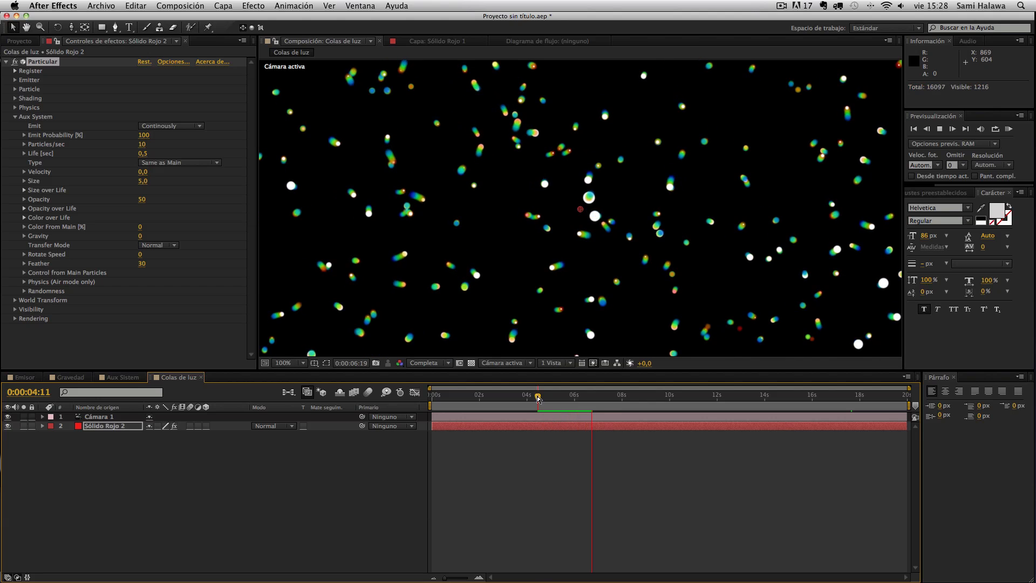
pyautogui.press('space')
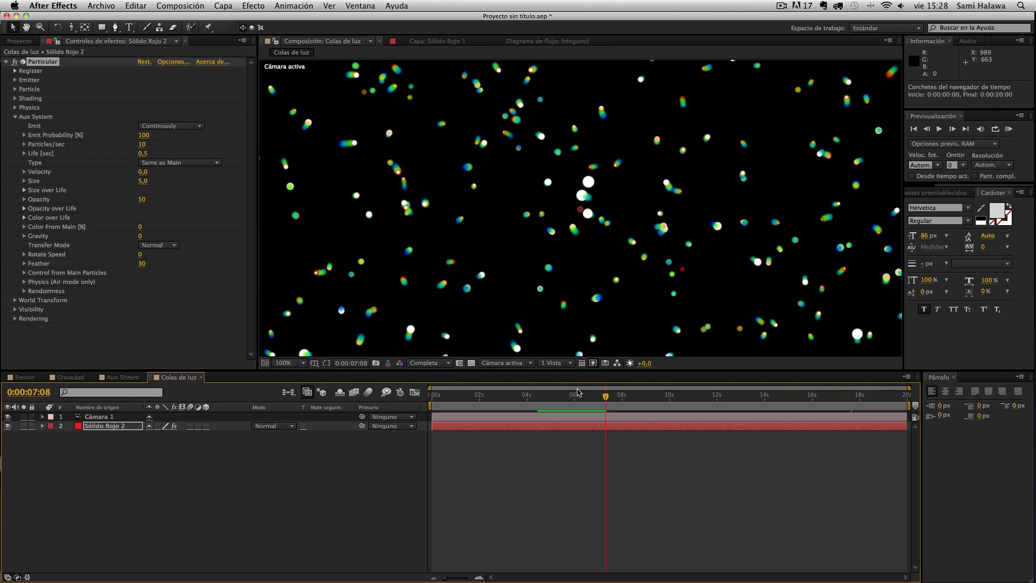
pyautogui.click(578, 392)
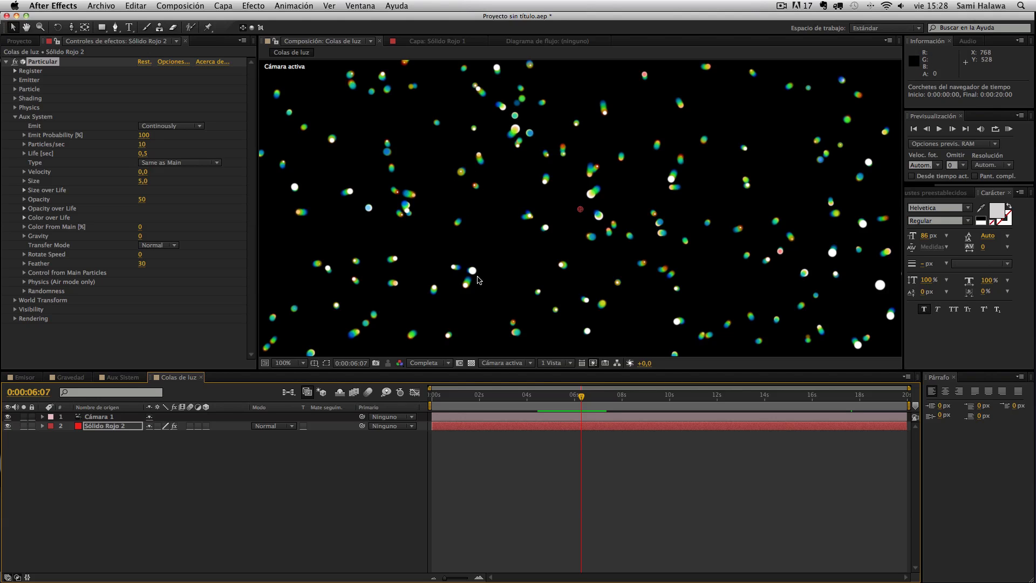
pyautogui.moveTo(1032, 219)
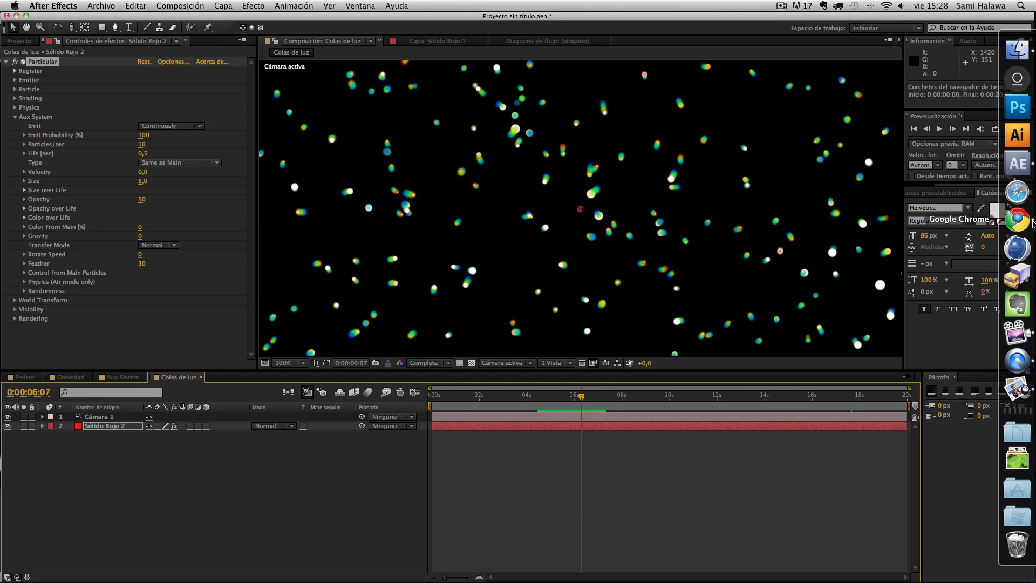
pyautogui.click(1026, 376)
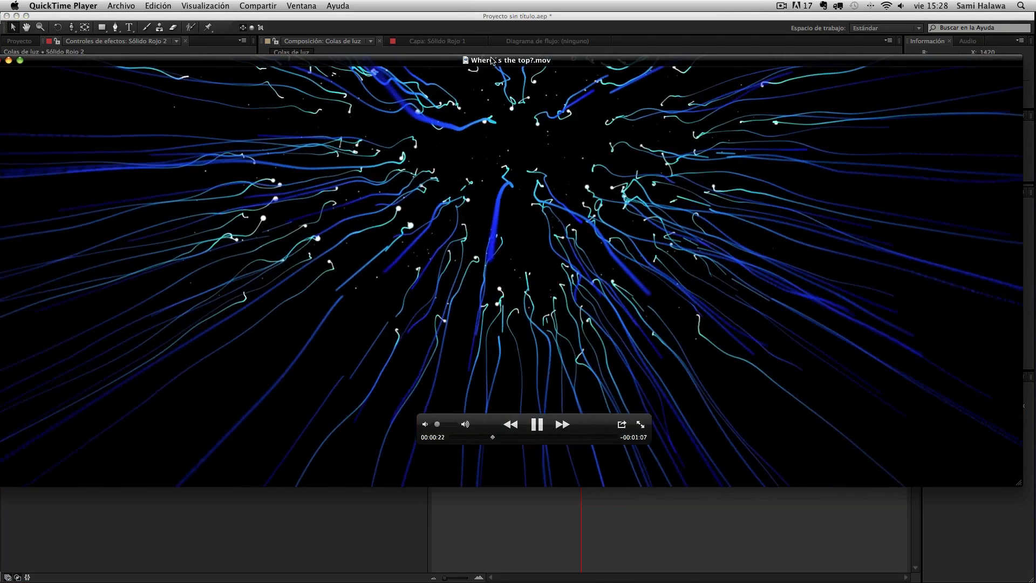
# Reposition the Where´s the top?.mov reference window, pause its playback and switch back to After Effects
pyautogui.moveTo(502, 61); pyautogui.dragTo(510, 240)
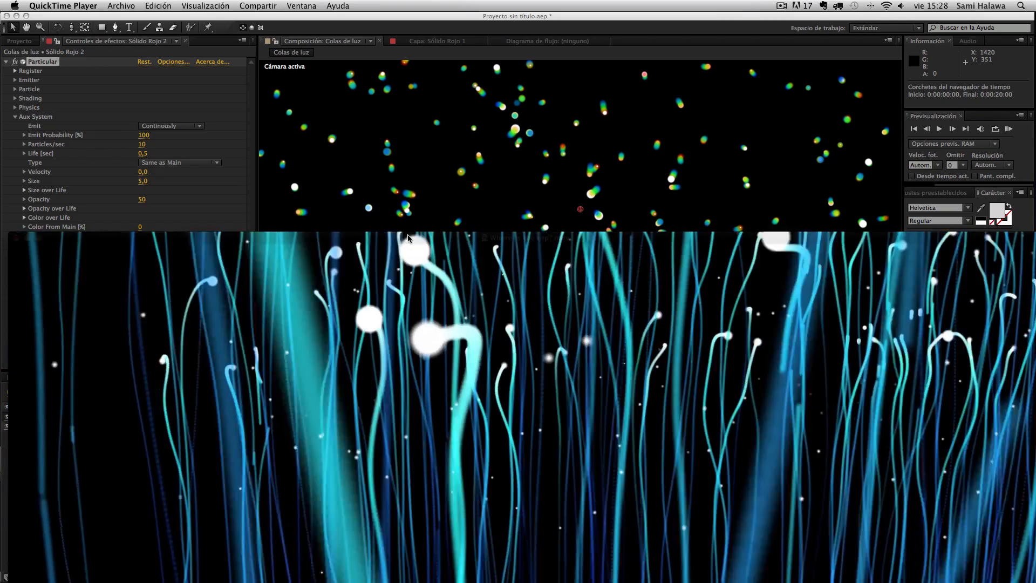
pyautogui.moveTo(410, 240); pyautogui.dragTo(410, 114)
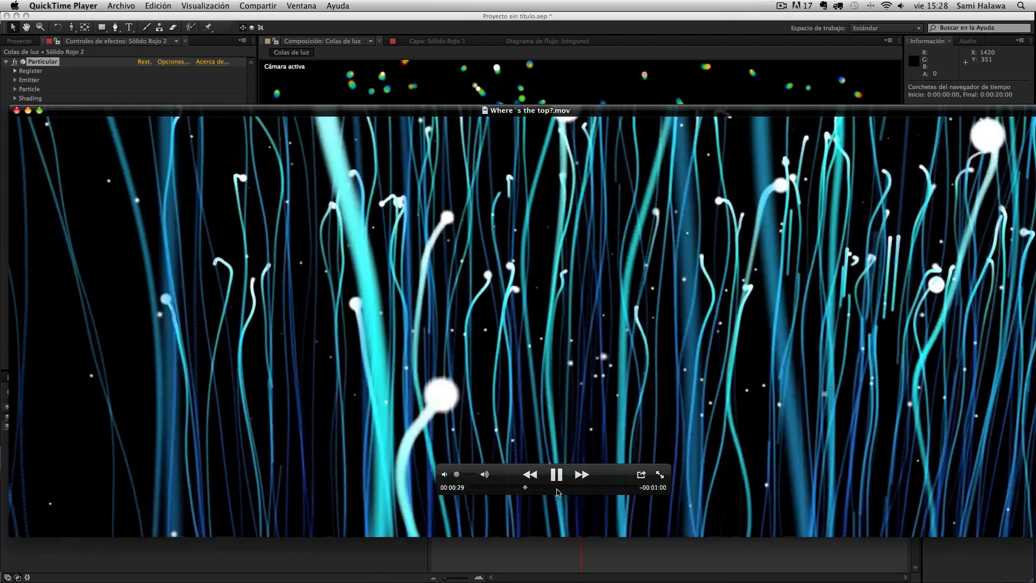
pyautogui.press('space')
pyautogui.click(360, 573)
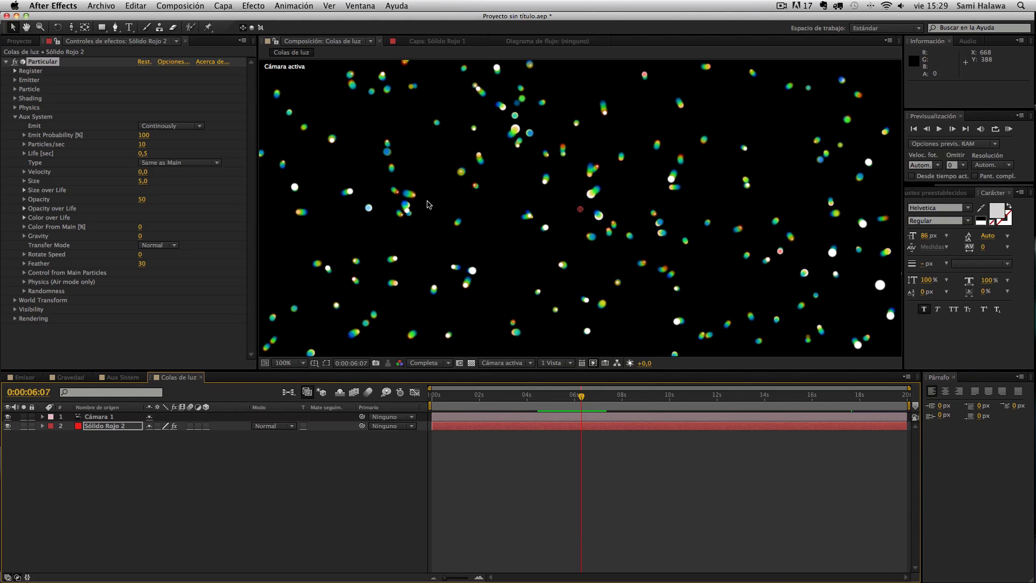
# Set the Aux System's Particles/sec to 100 in Colas de luz, preview the result and move the current time to 0:00:08:05
pyautogui.click(143, 145)
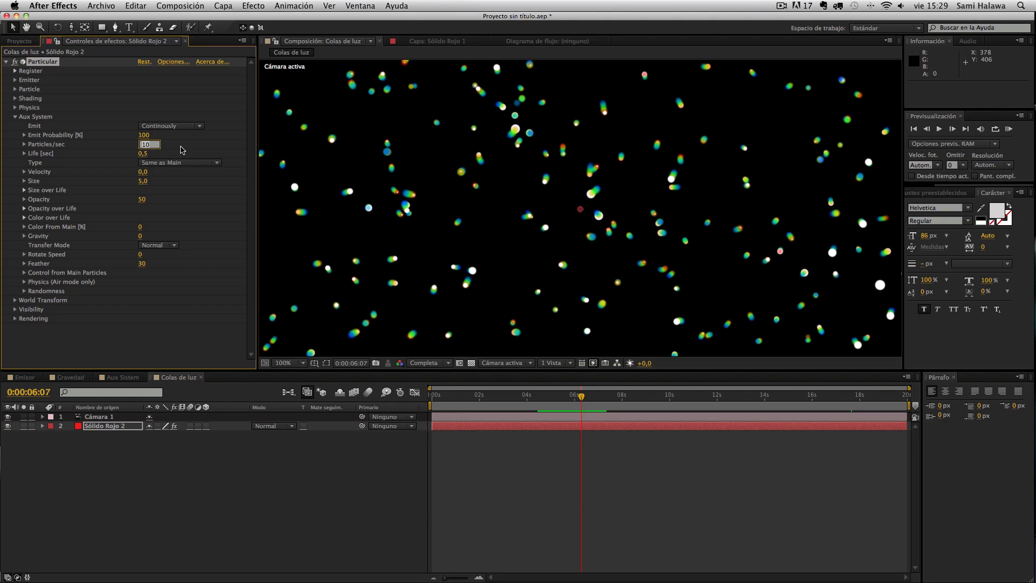
pyautogui.write('100')
pyautogui.press('Return')
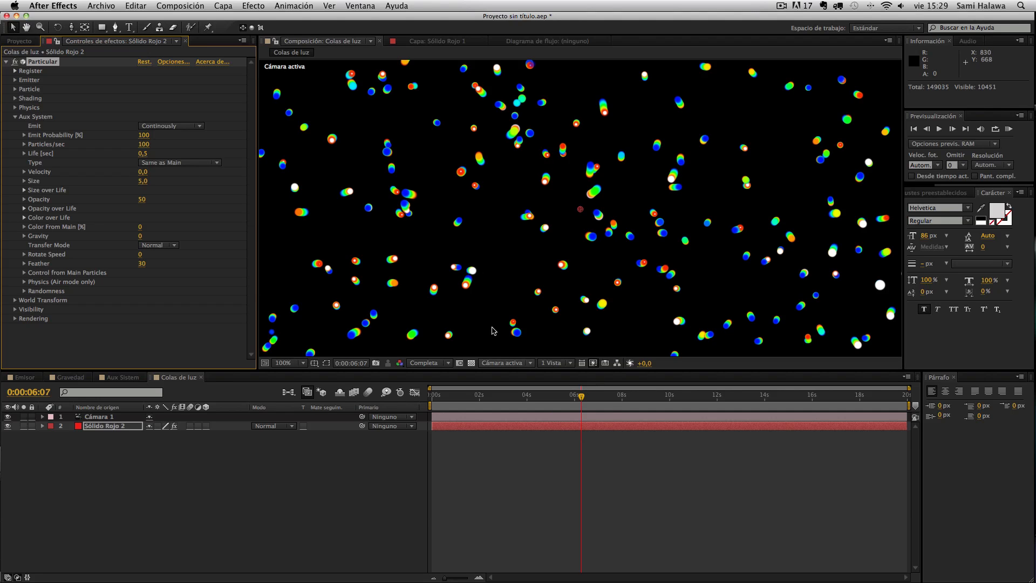
pyautogui.press('space')
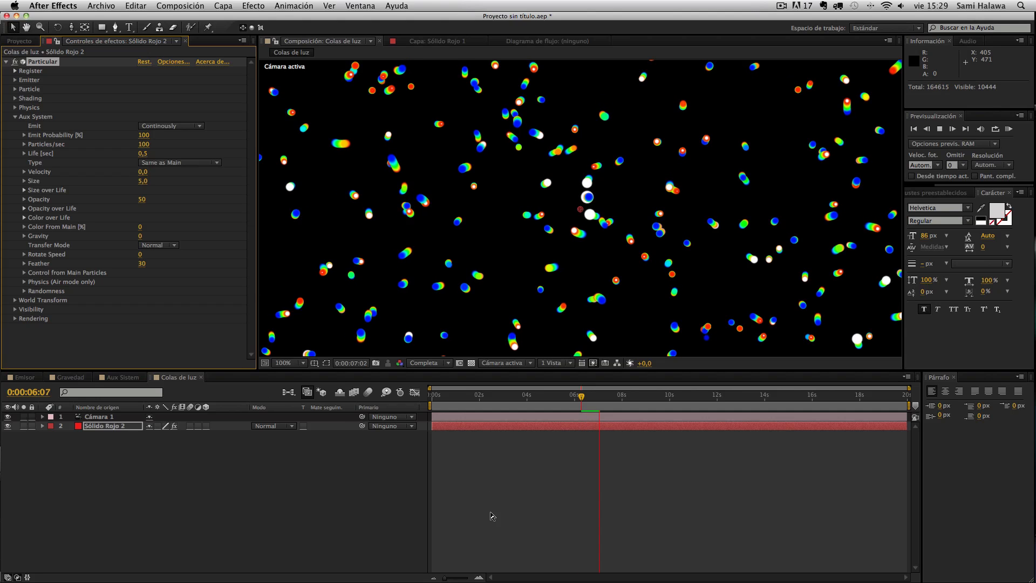
pyautogui.press('space')
pyautogui.click(626, 396)
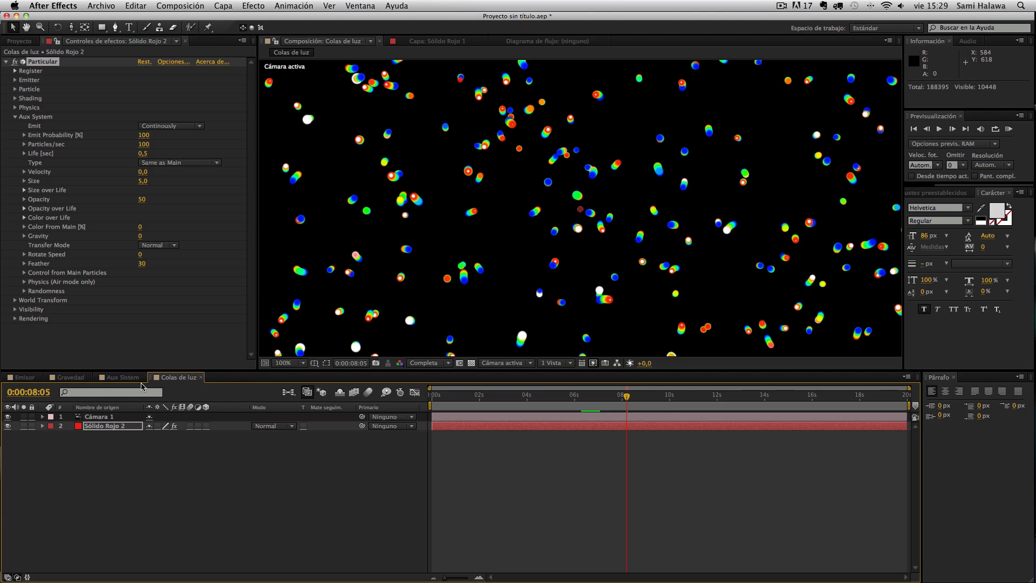
# In the Aux Sistem composition, set the Aux System Life of Sólido Rojo 1 to 1,0 second and preview from 0:00:14:13
pyautogui.click(124, 380)
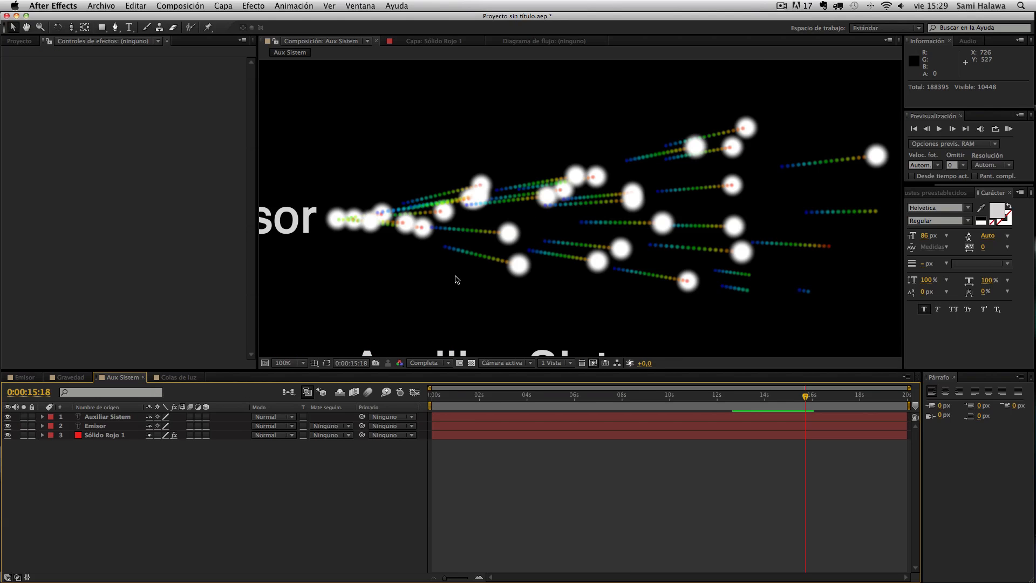
pyautogui.click(772, 402)
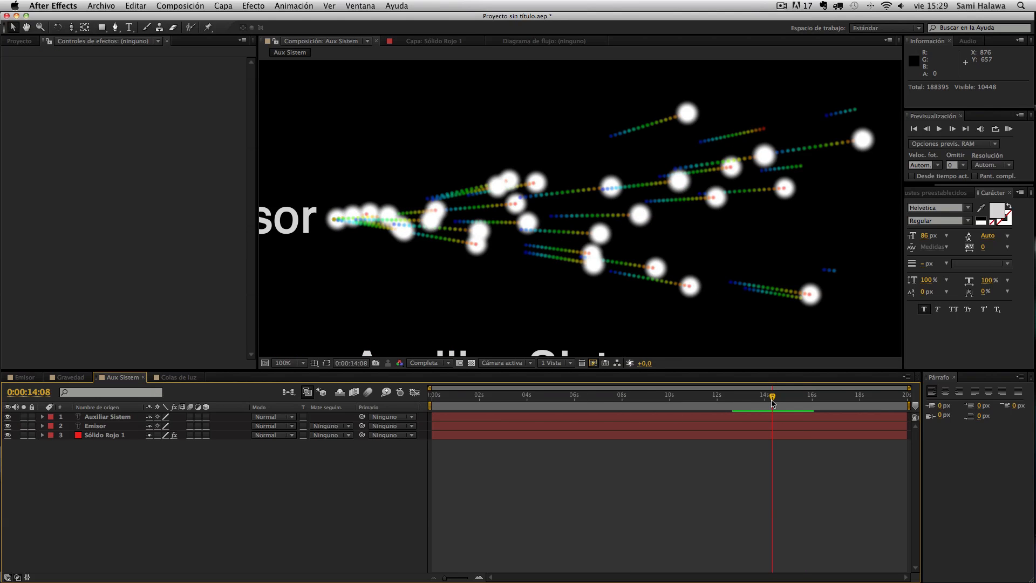
pyautogui.moveTo(772, 402); pyautogui.dragTo(777, 410)
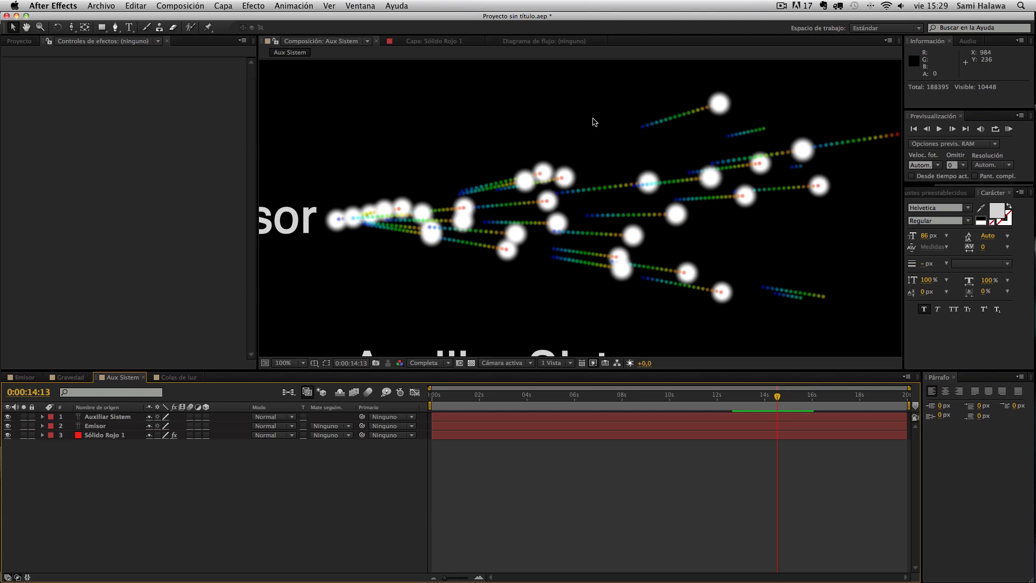
pyautogui.click(106, 435)
pyautogui.scroll(-12, 25, 209)
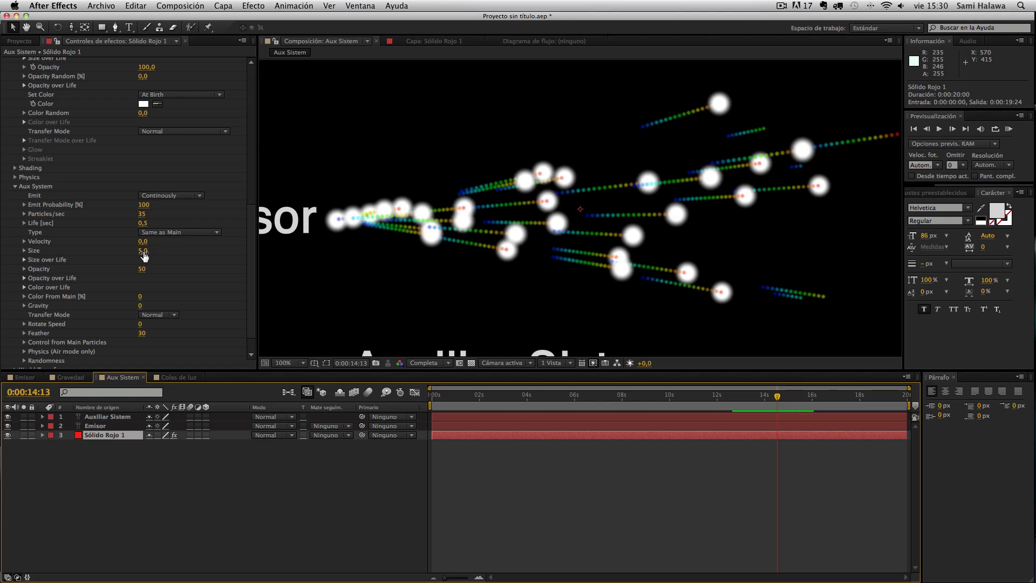
pyautogui.moveTo(143, 223); pyautogui.dragTo(201, 222)
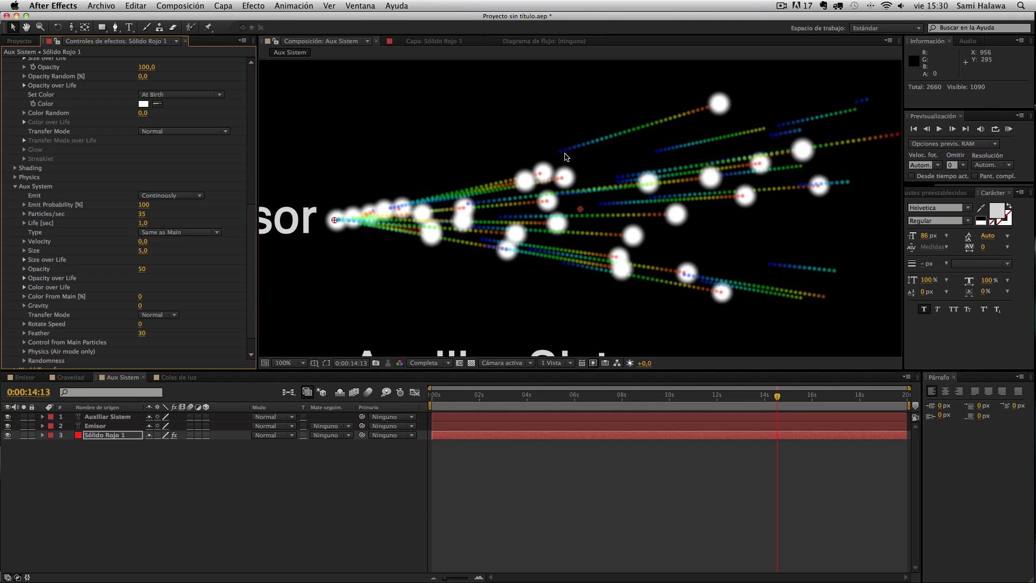
pyautogui.press('space')
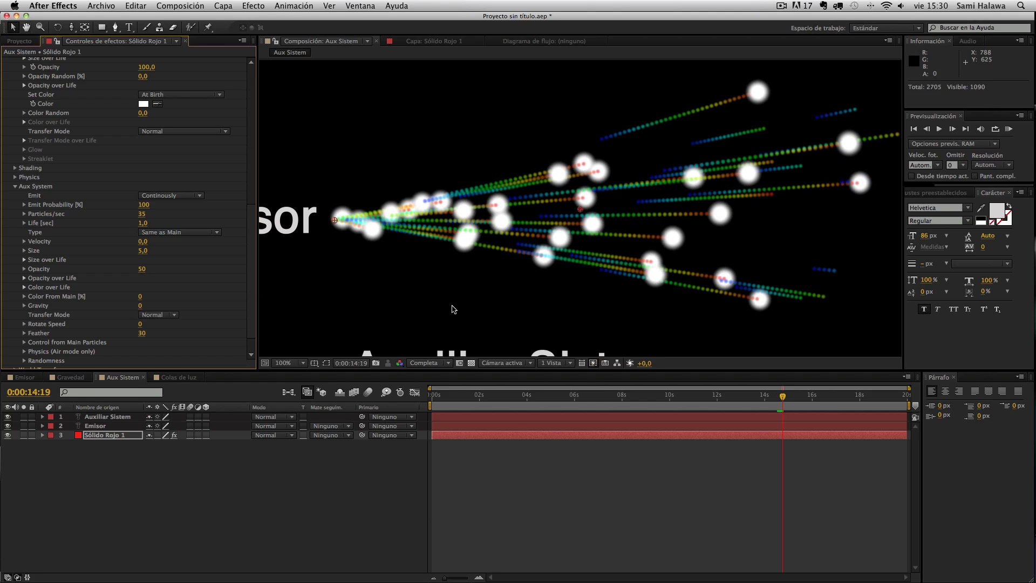
# Try an Aux System Life of 15,0 seconds on Sólido Rojo 1, preview the trails and undo the change
pyautogui.moveTo(143, 224); pyautogui.dragTo(149, 220)
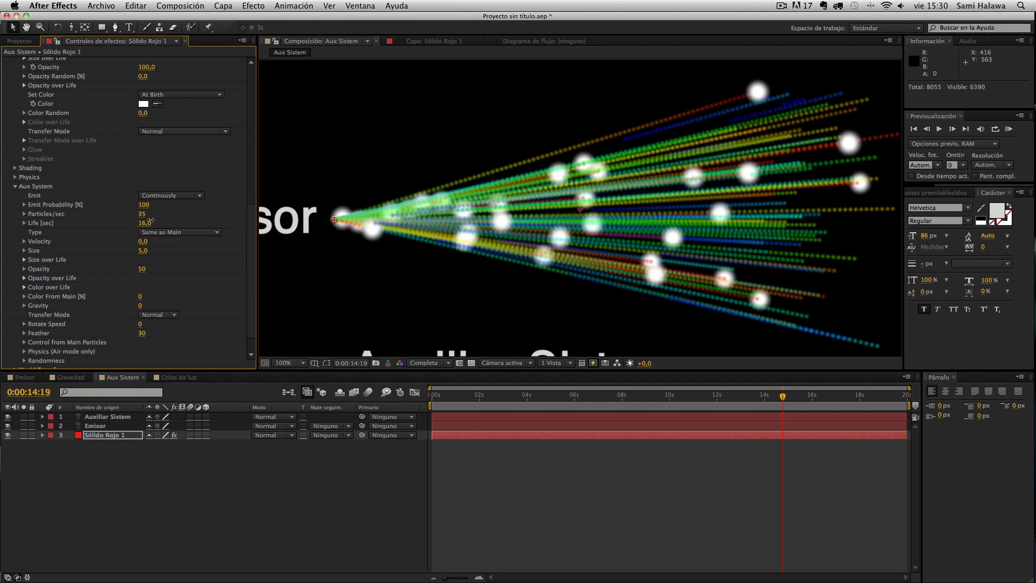
pyautogui.press('space')
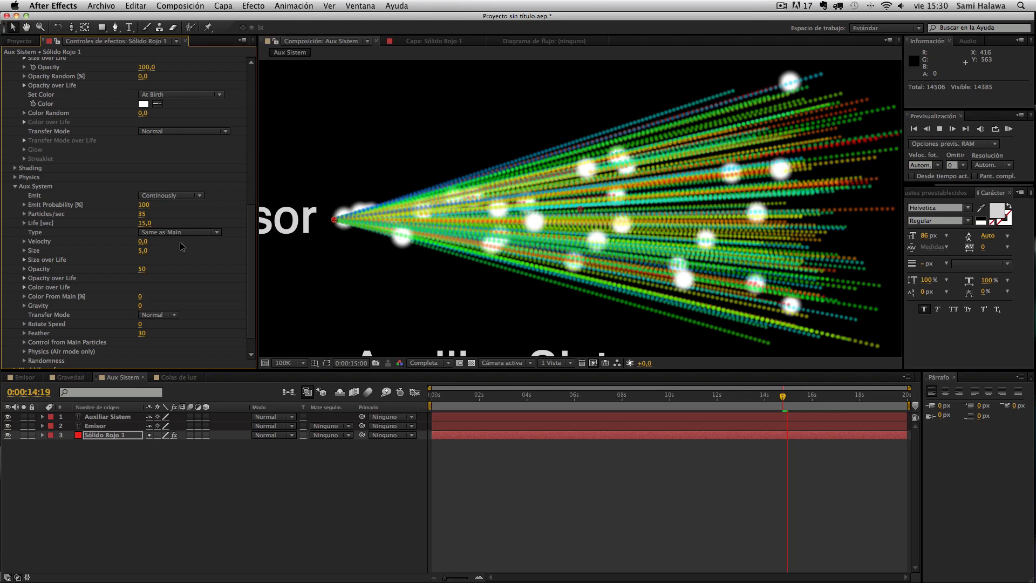
pyautogui.press('space')
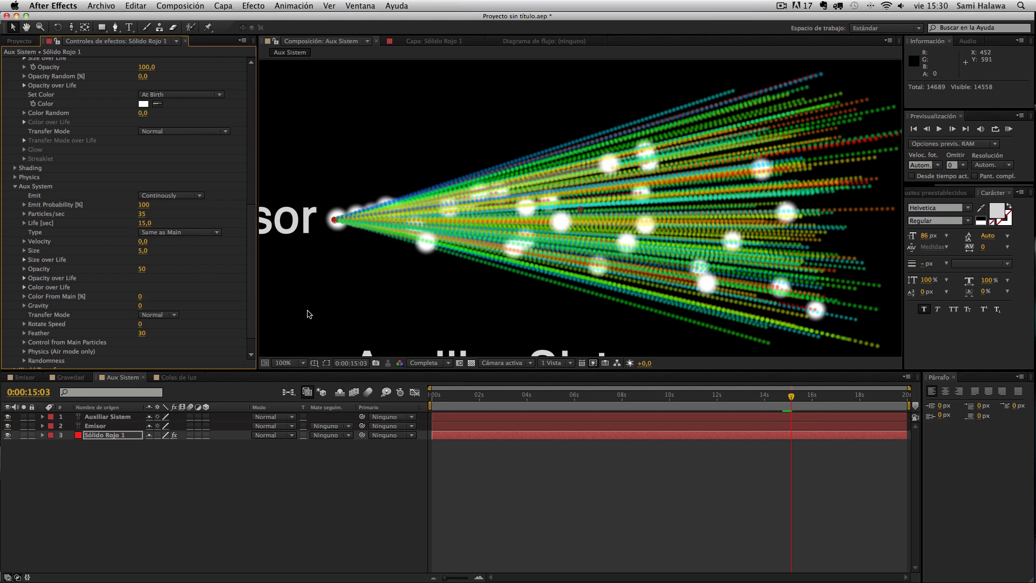
pyautogui.press('super+z')
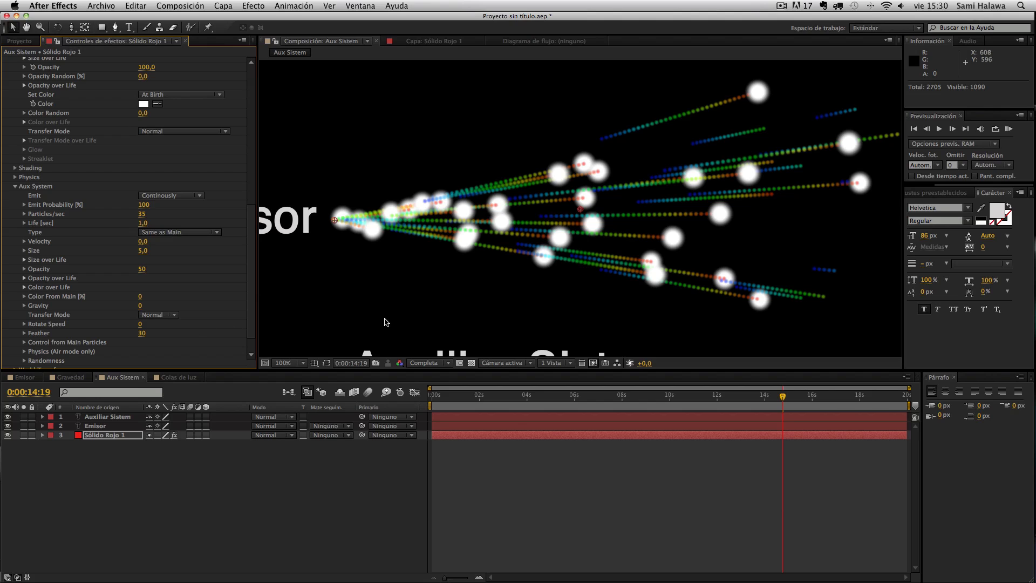
# Return to Colas de luz, set the Aux System's Life to 6,5 seconds and preview the longer trails
pyautogui.click(164, 379)
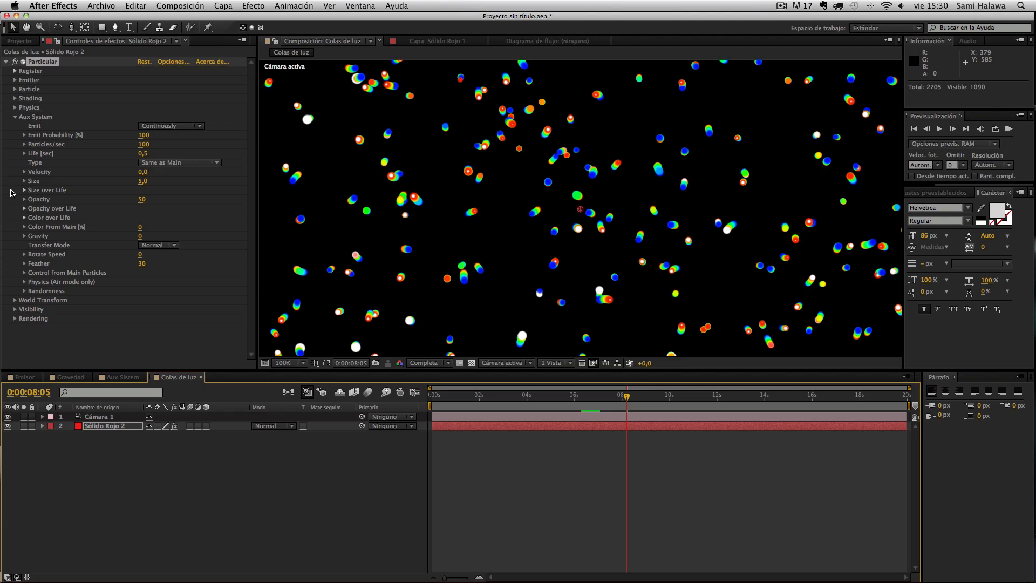
pyautogui.click(144, 153)
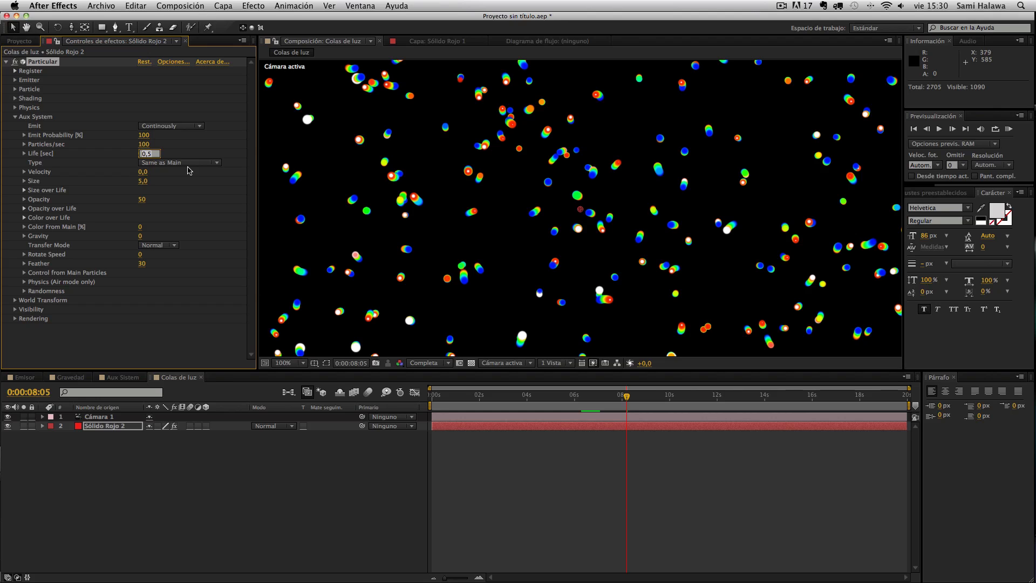
pyautogui.write('6,')
pyautogui.press('Return')
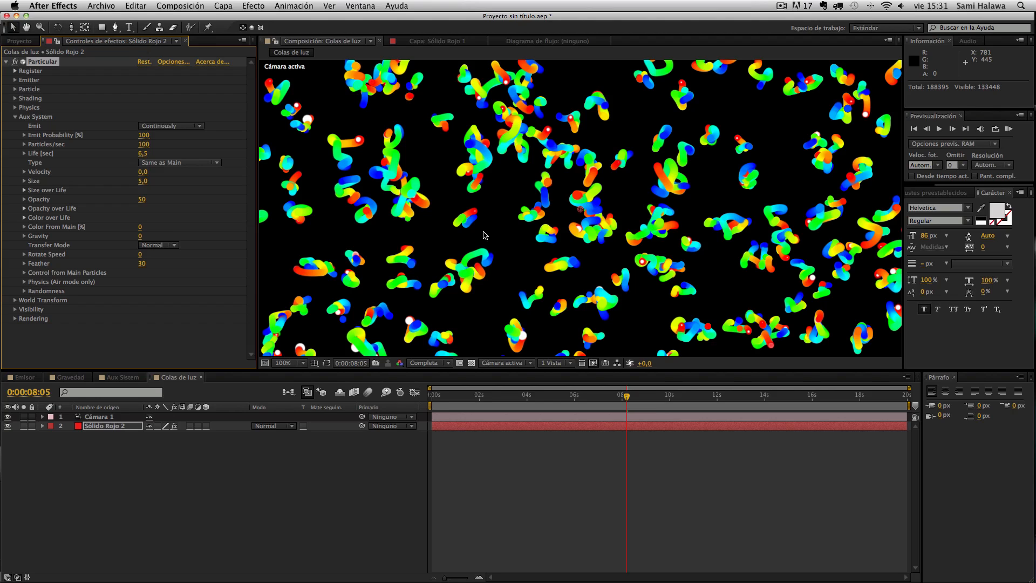
pyautogui.press('space')
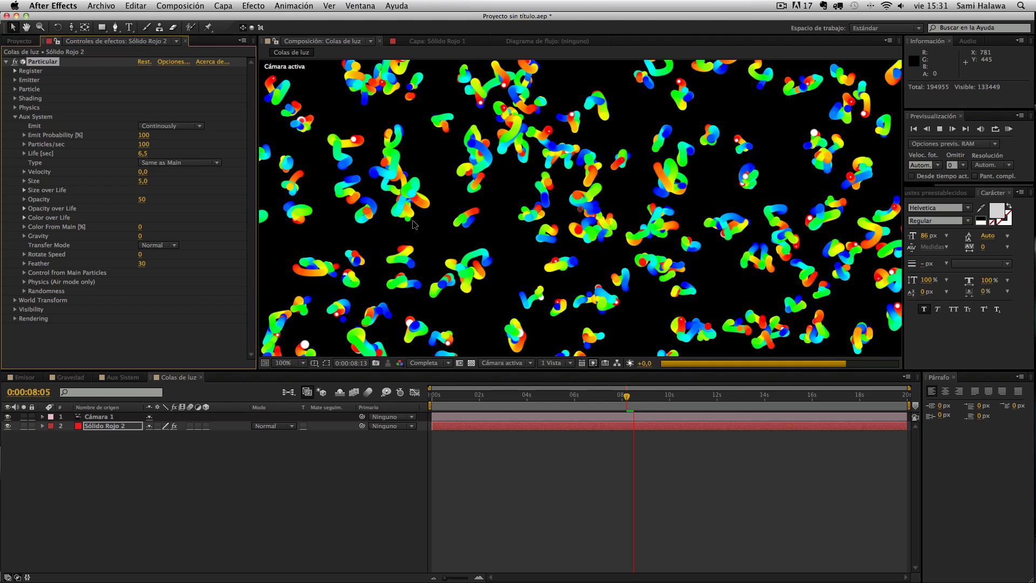
pyautogui.press('space')
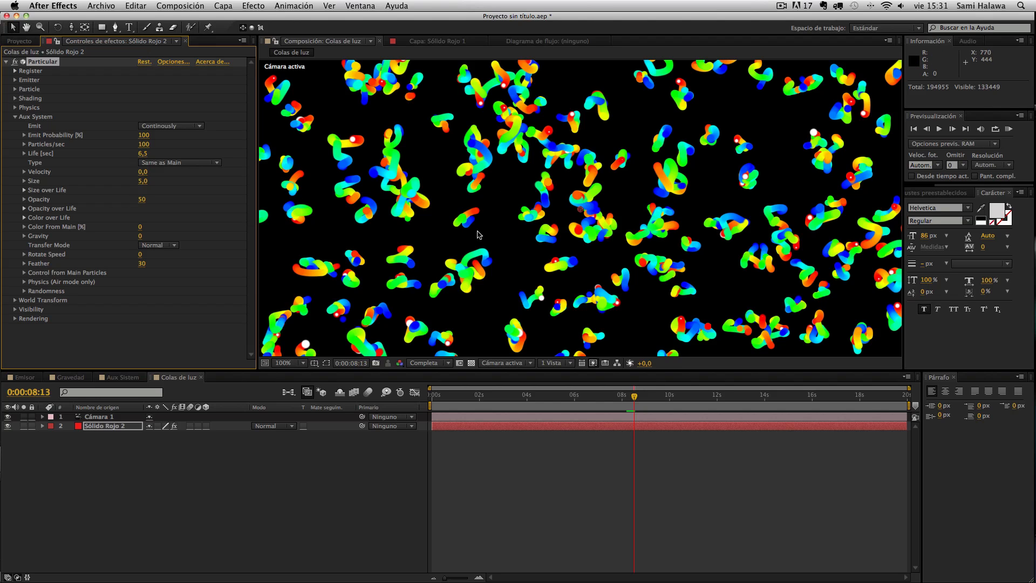
pyautogui.press('h')
pyautogui.moveTo(478, 232); pyautogui.dragTo(473, 208)
pyautogui.press('v')
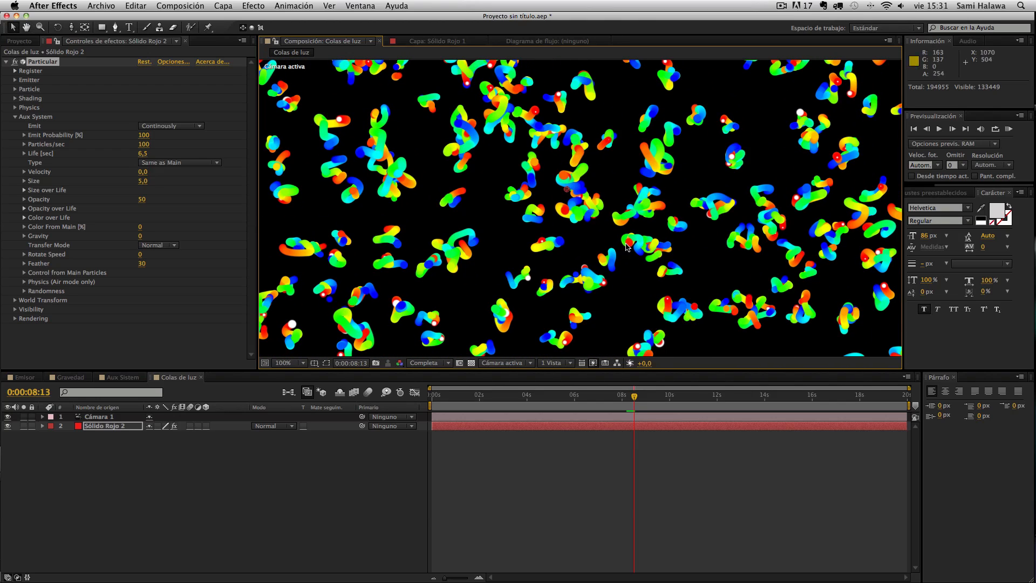
pyautogui.press('h')
pyautogui.moveTo(530, 253); pyautogui.dragTo(555, 252)
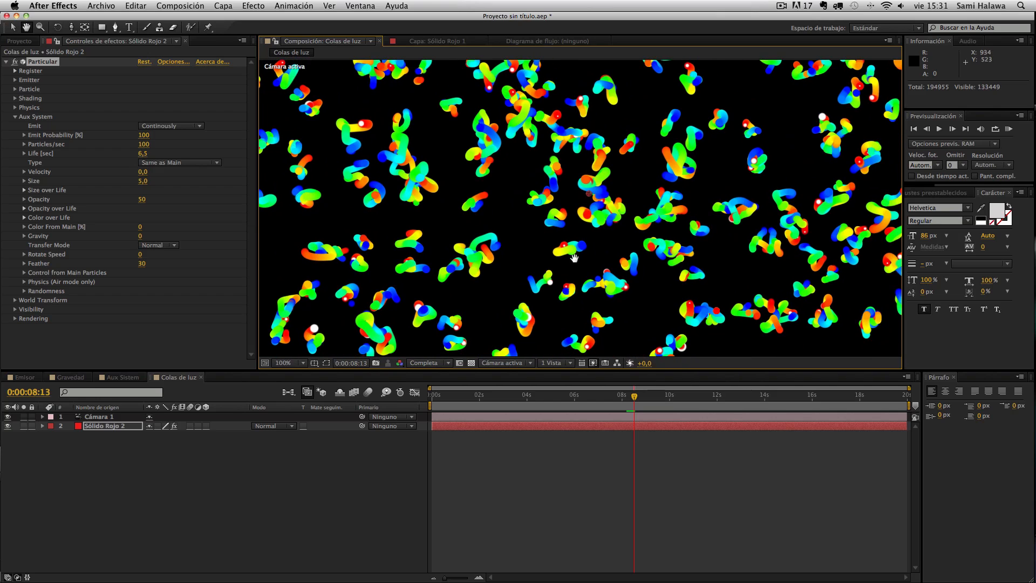
pyautogui.press('v')
# Switch to QuickTime Player and play Where´s the top?.mov from the start to study the falling trails, returning to After Effects after pausing it
pyautogui.moveTo(1029, 228)
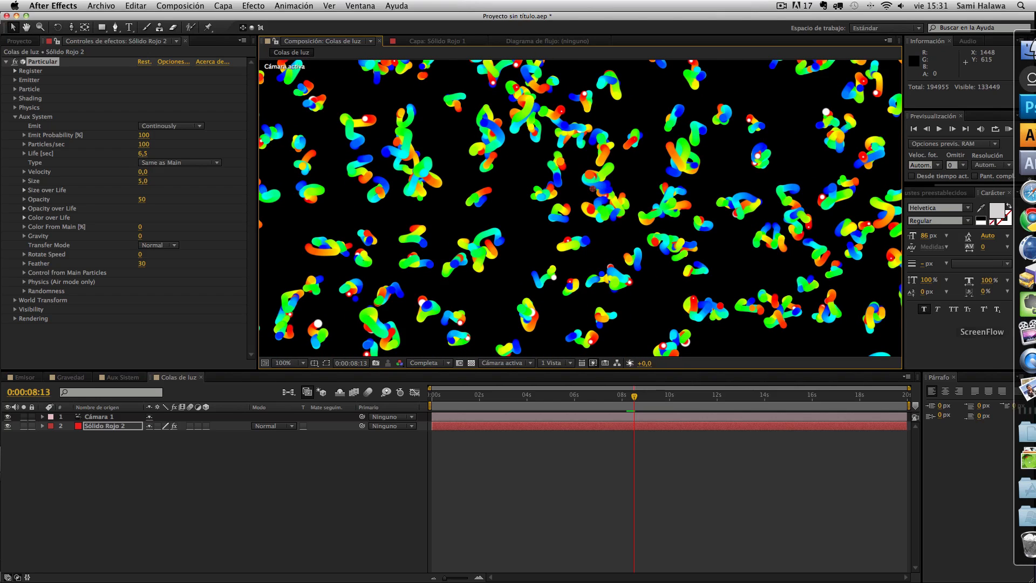
pyautogui.click(1018, 360)
pyautogui.click(479, 488)
pyautogui.moveTo(480, 489); pyautogui.dragTo(468, 488)
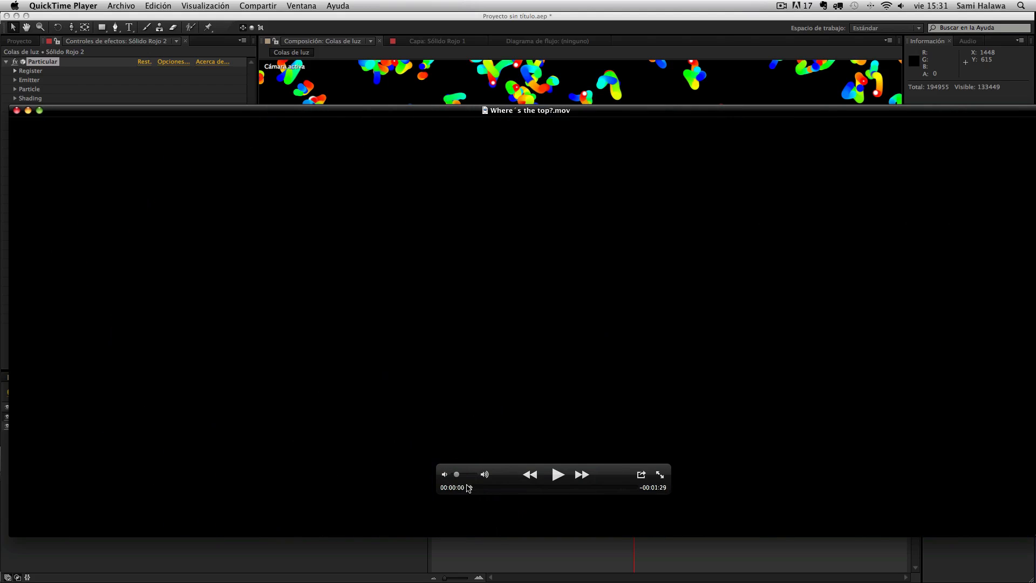
pyautogui.click(554, 475)
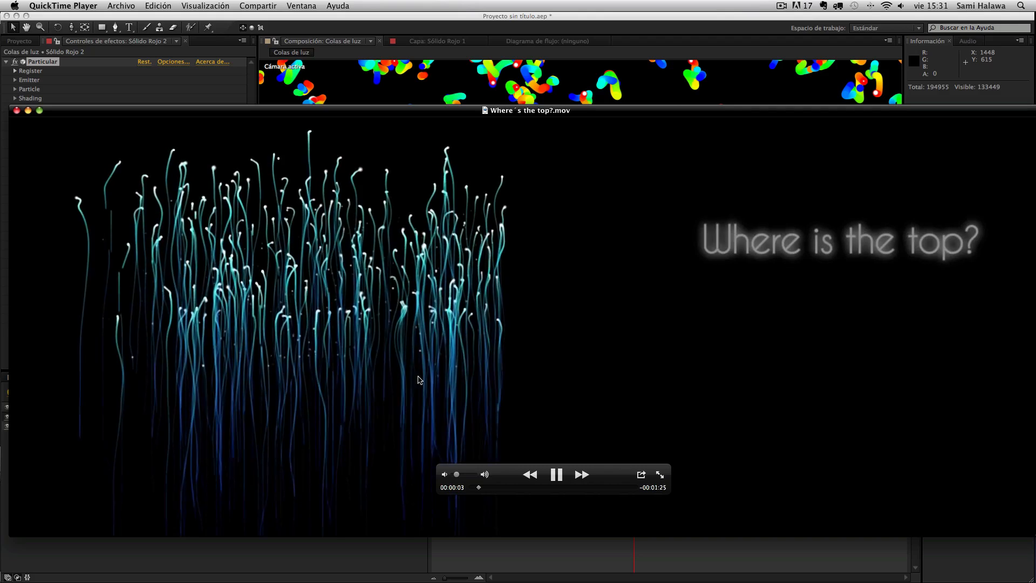
pyautogui.moveTo(509, 490); pyautogui.dragTo(513, 490)
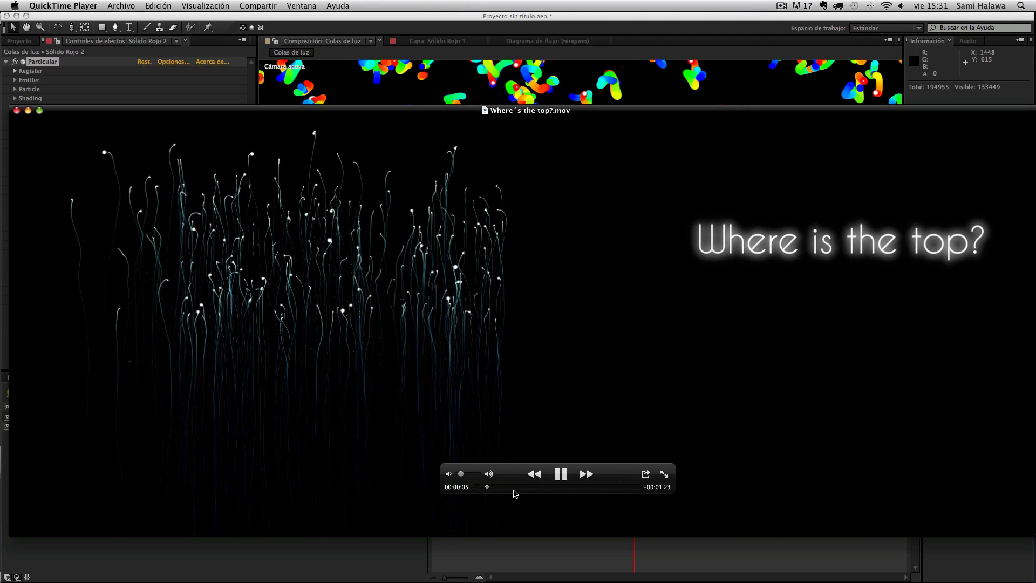
pyautogui.click(555, 480)
pyautogui.click(337, 552)
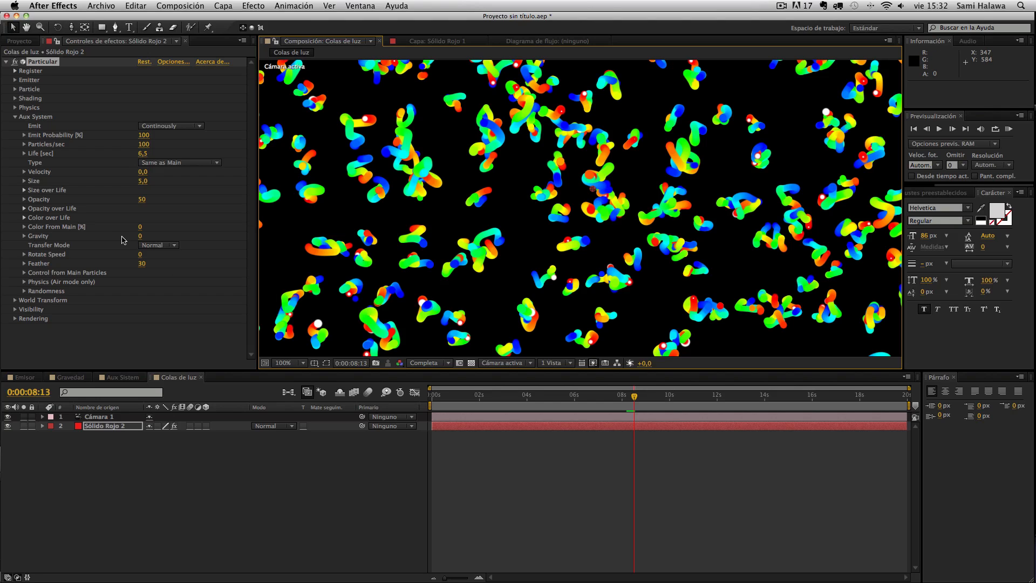
# Set the Aux System's Gravity to 20 on Sólido Rojo 2 and check the frame at 0:00:08:13
pyautogui.click(141, 236)
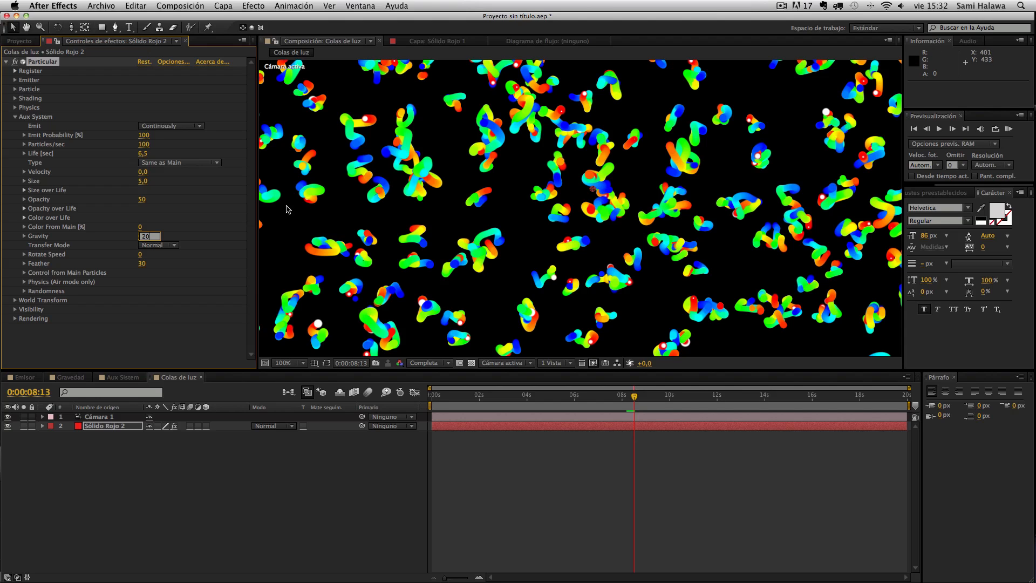
pyautogui.click(190, 201)
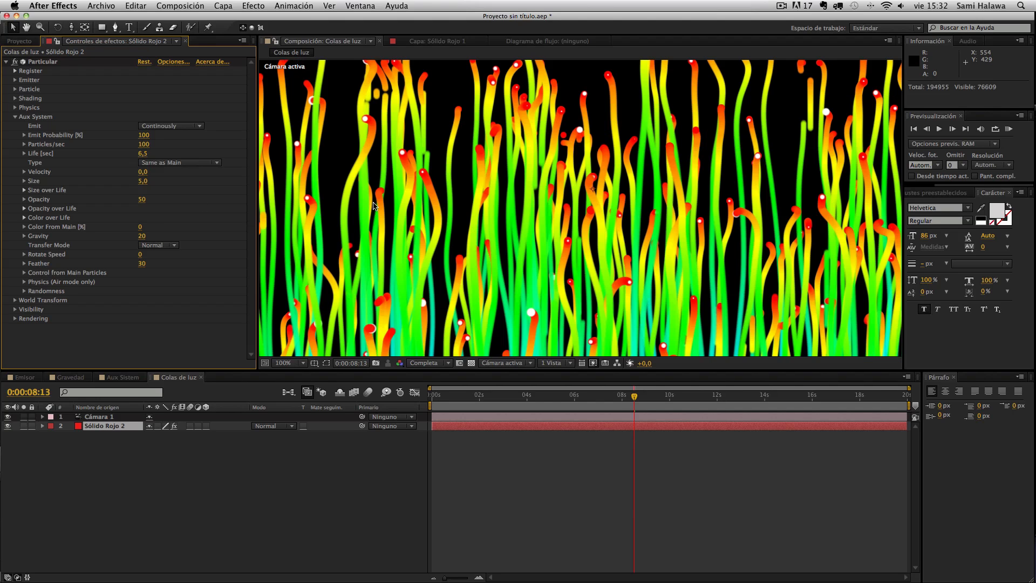
pyautogui.press(',')
pyautogui.press('.')
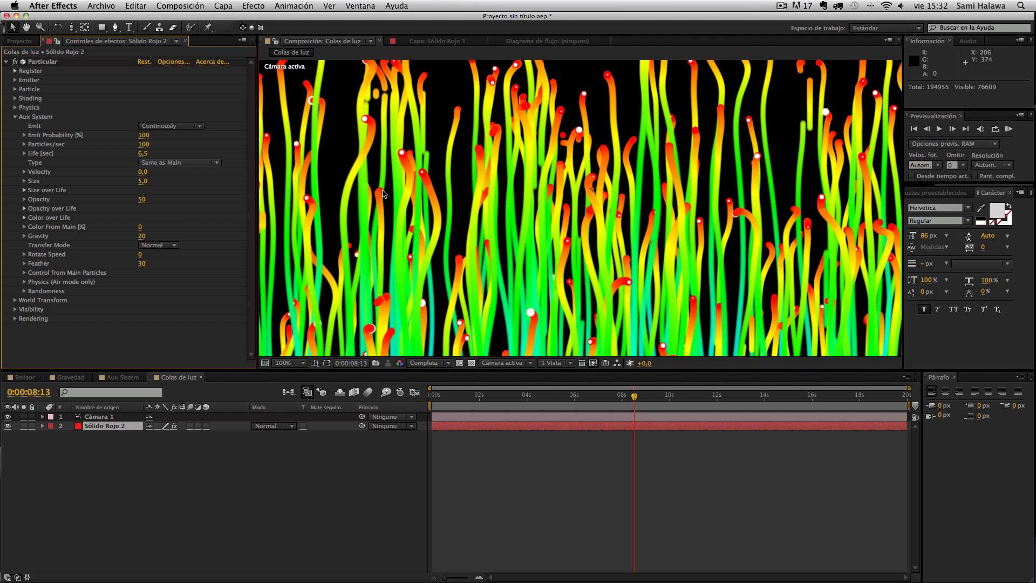
# Maximize the Colas de luz composition view and examine the shape of the trails across the frame
pyautogui.press('`')
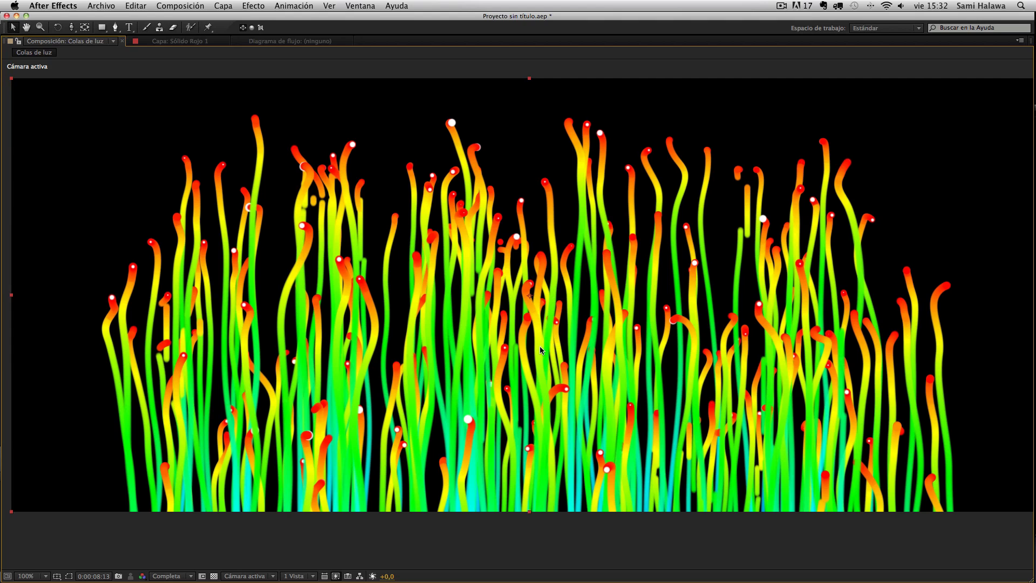
pyautogui.press('space')
pyautogui.moveTo(540, 347); pyautogui.dragTo(553, 369)
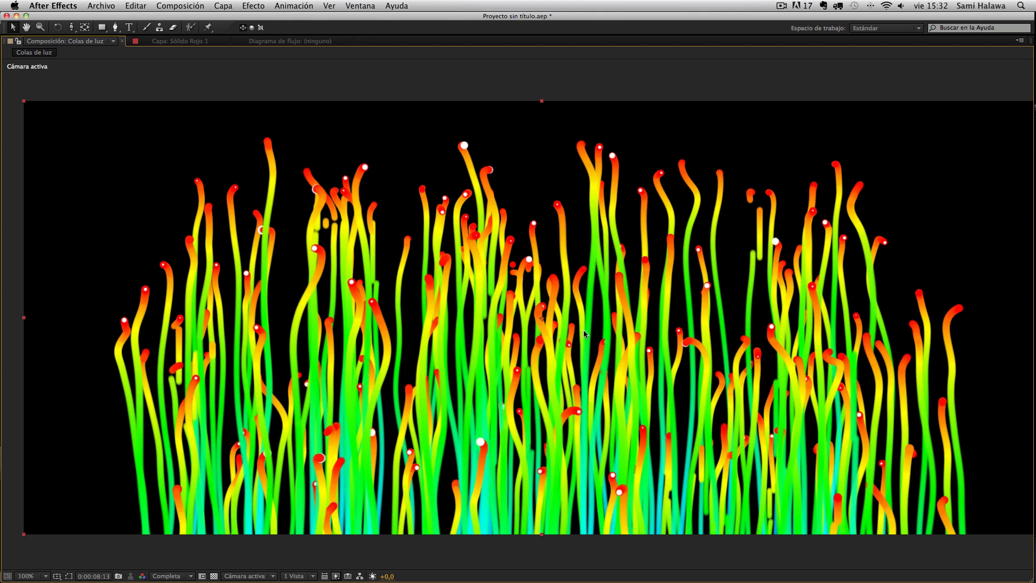
pyautogui.press('XF86AudioMute')
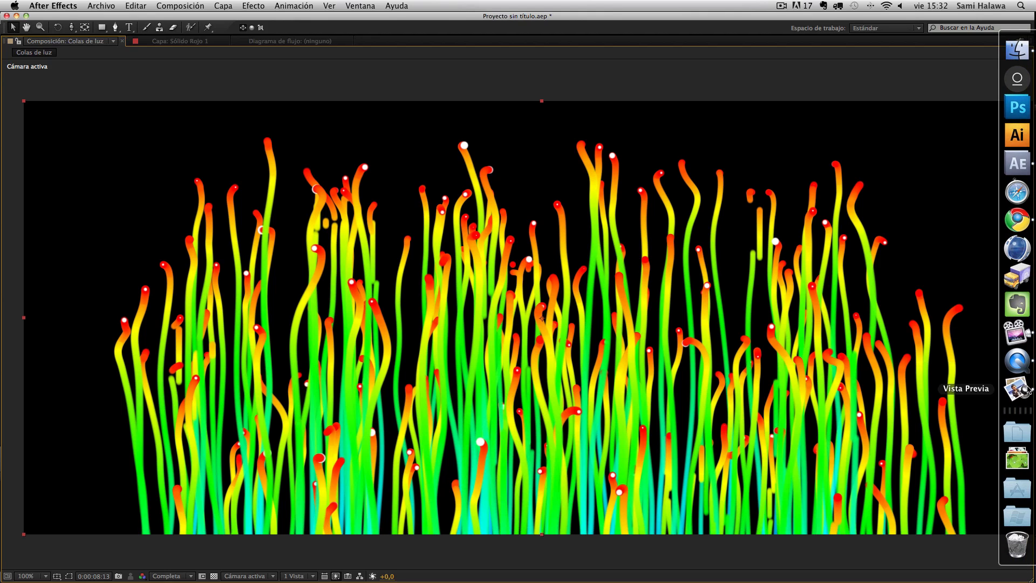
# Switch to QuickTime Player and check the trails in Where´s the top?.mov at 00:00:19, returning to After Effects
pyautogui.click(1021, 362)
pyautogui.click(512, 487)
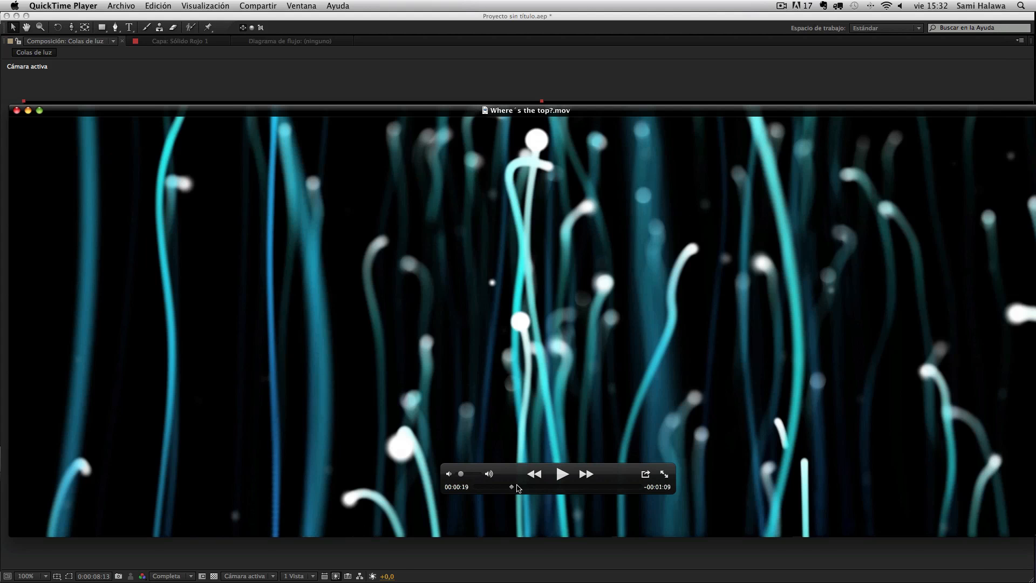
pyautogui.moveTo(517, 133); pyautogui.dragTo(574, 202)
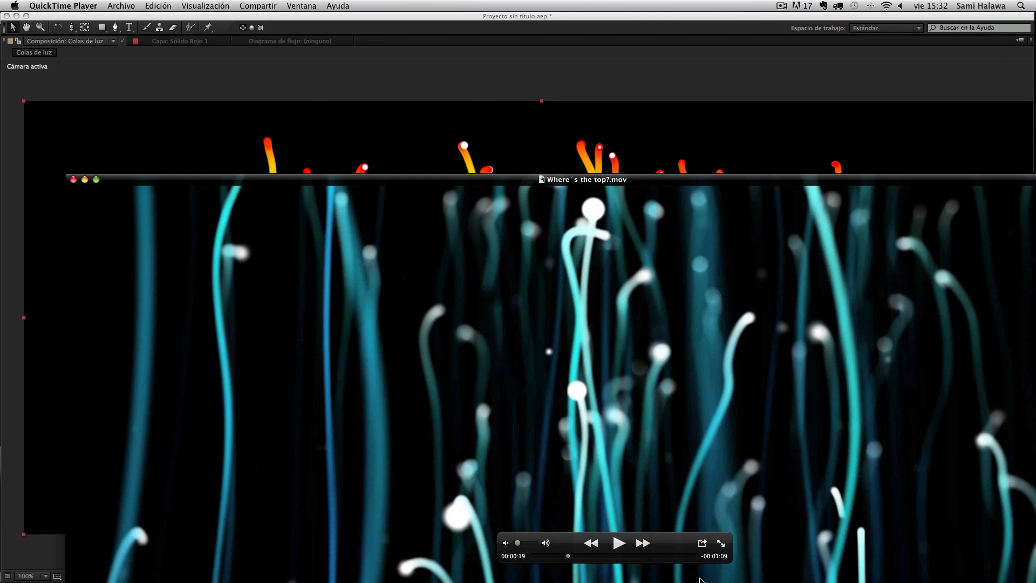
pyautogui.click(145, 93)
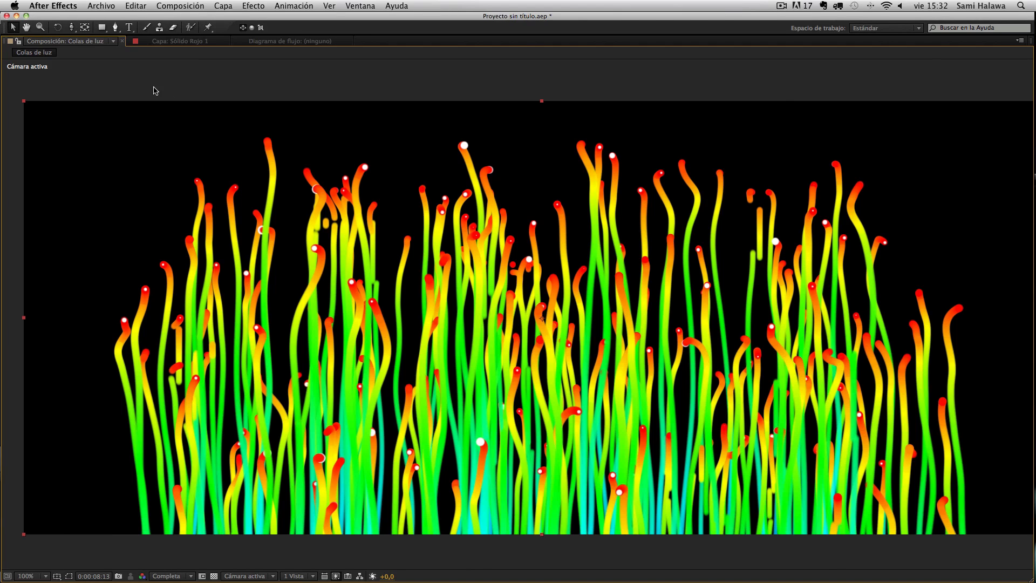
# Restore the normal panel layout, preview Colas de luz briefly and undo the frame advance to 0:00:08:13
pyautogui.press('`')
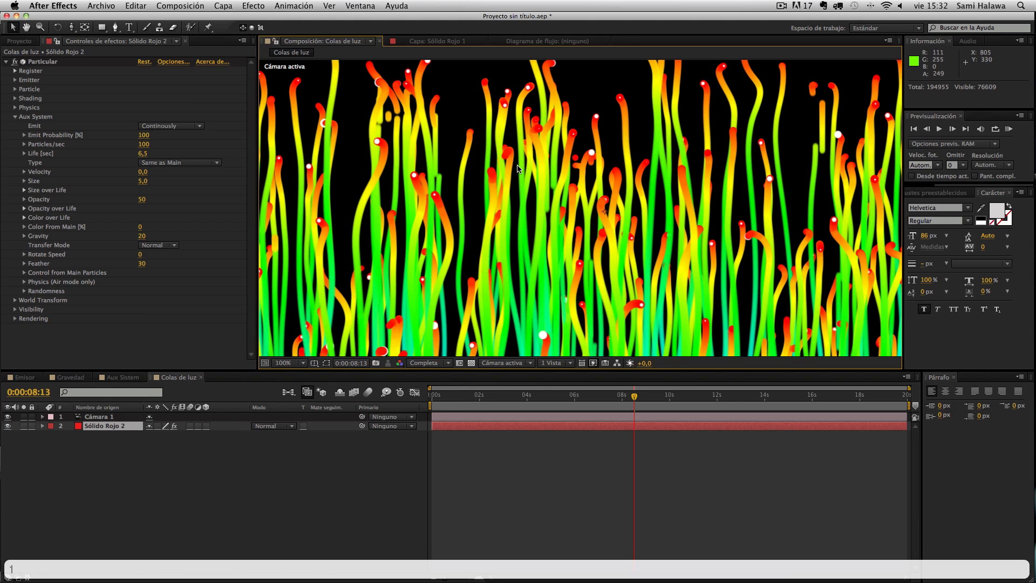
pyautogui.press('space')
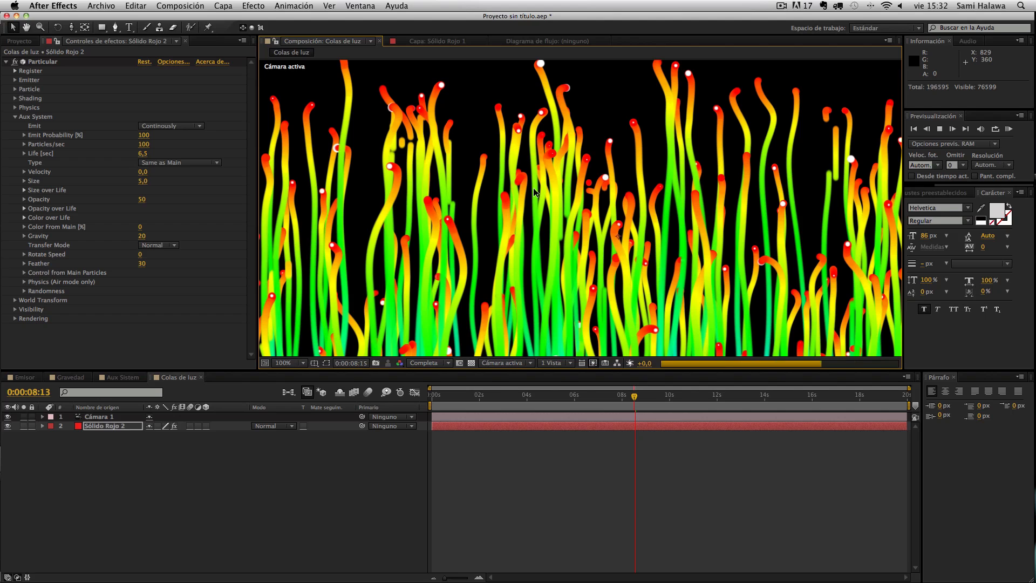
pyautogui.press('space')
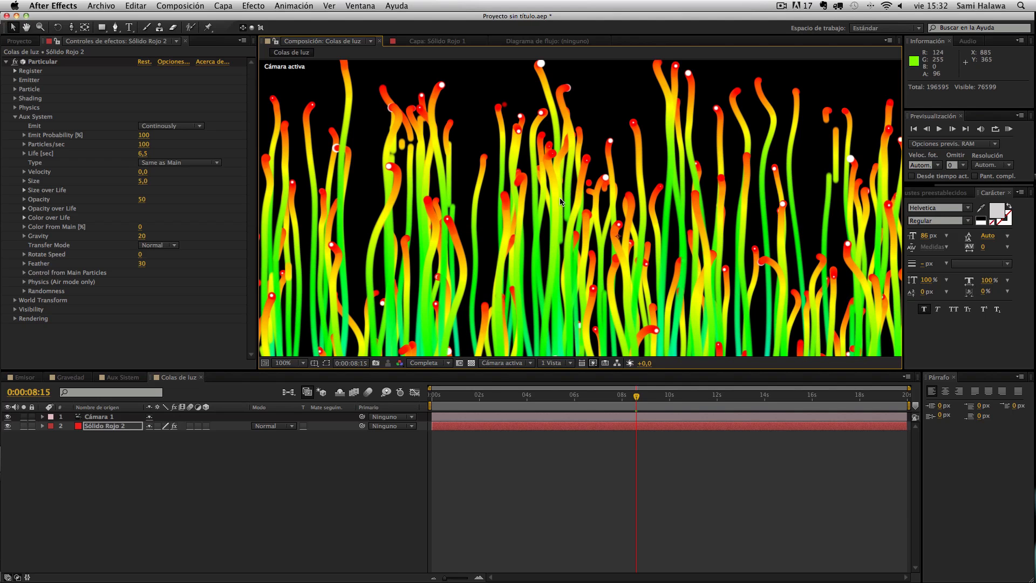
pyautogui.press('super+z')
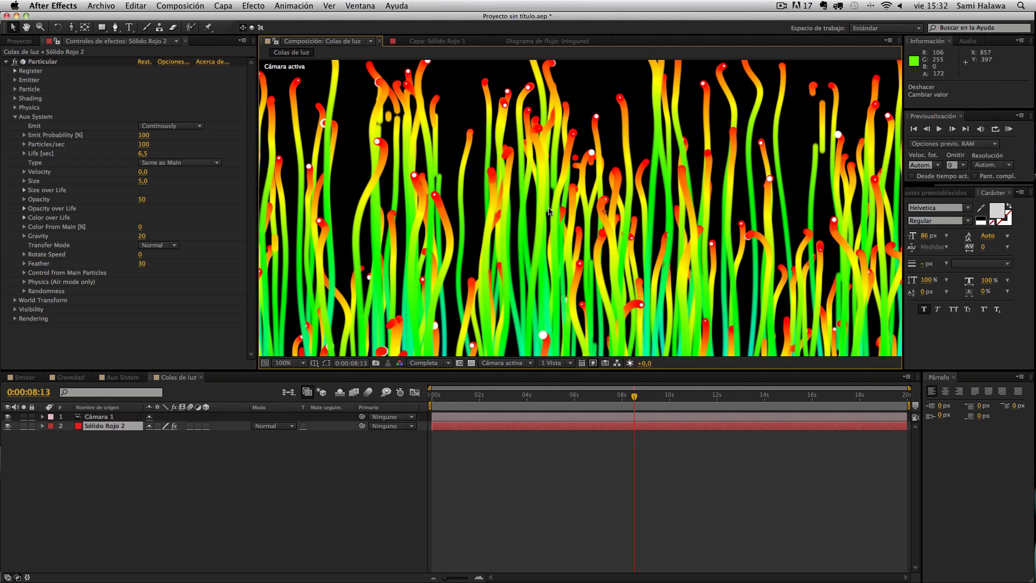
# Inspect the trail tips in Colas de luz up close and across the whole frame at 50%
pyautogui.press('space')
pyautogui.moveTo(520, 196); pyautogui.dragTo(499, 246)
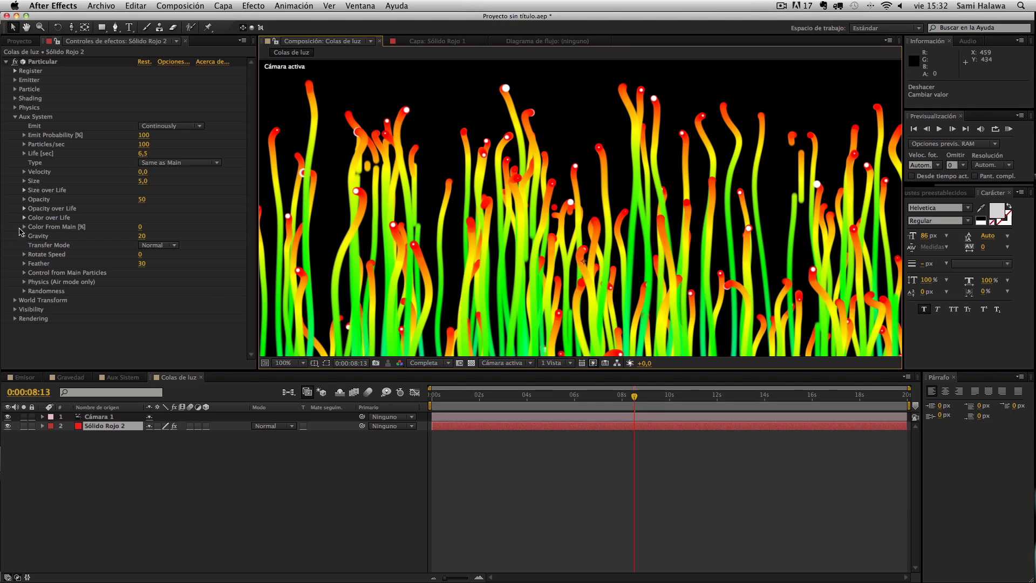
pyautogui.scroll(6, 509, 102)
pyautogui.scroll(-5, 509, 105)
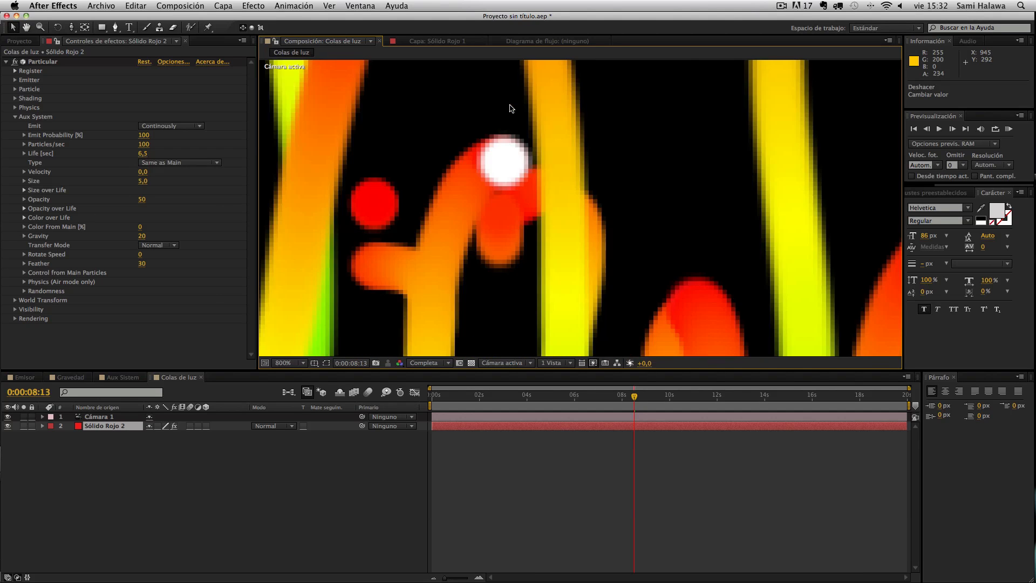
pyautogui.scroll(-2, 510, 110)
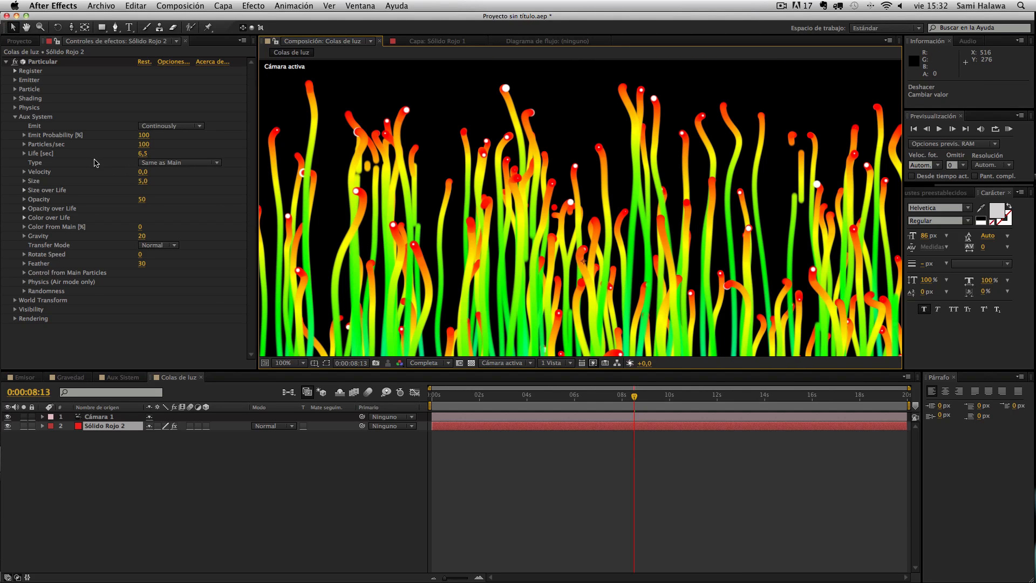
pyautogui.scroll(-2, 476, 164)
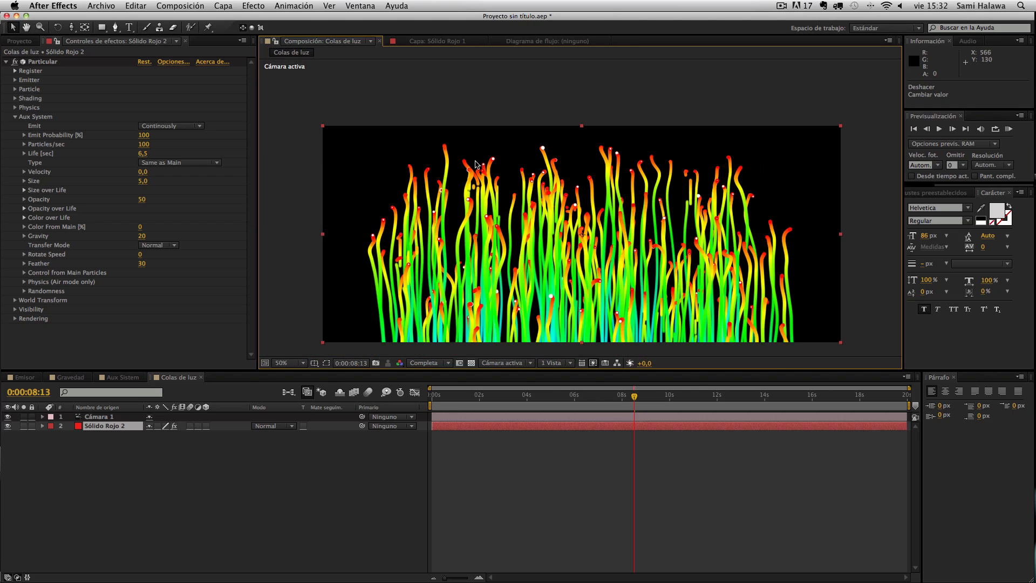
# Pull Cámara 1 far back from the trails with the Track Z Camera tool so their full length fits in the frame
pyautogui.click(100, 416)
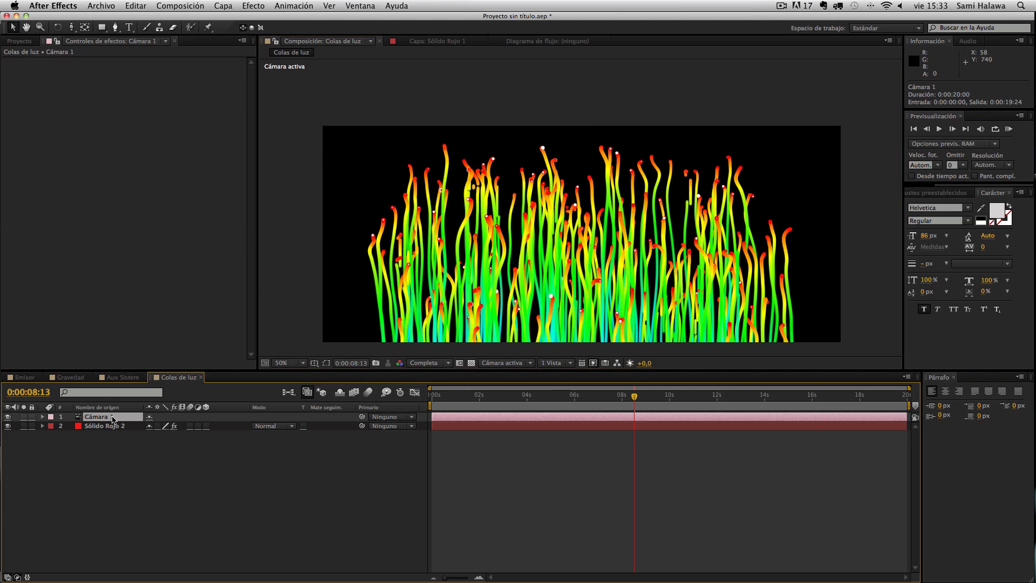
pyautogui.click(71, 27)
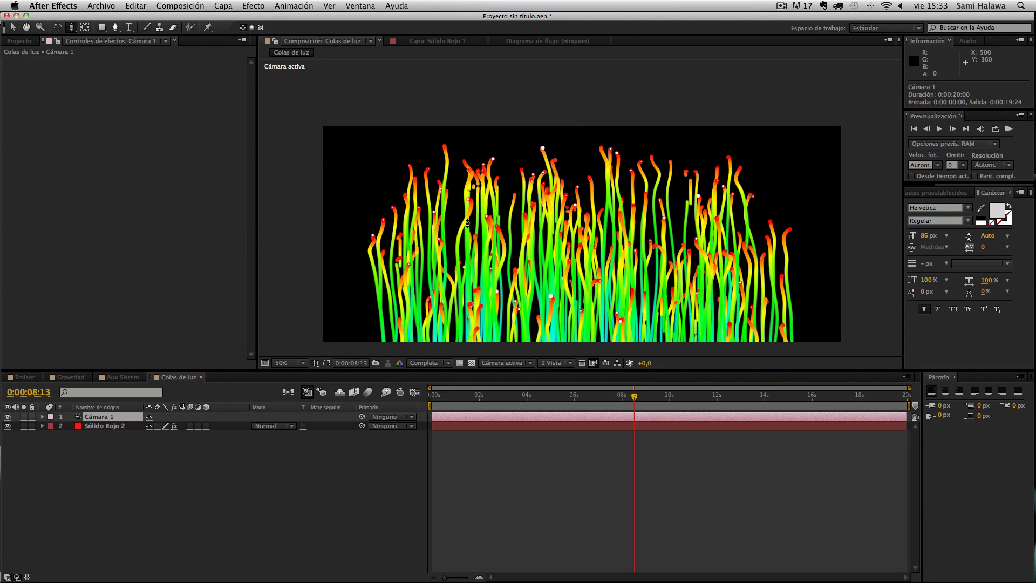
pyautogui.click(606, 252)
pyautogui.moveTo(606, 252); pyautogui.dragTo(455, 287)
pyautogui.moveTo(365, 291); pyautogui.dragTo(267, 293)
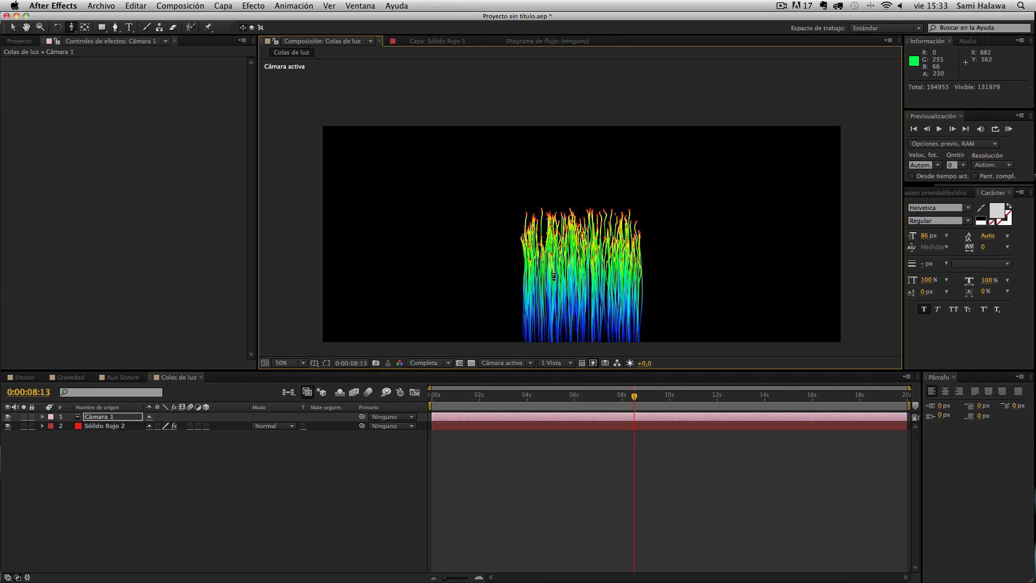
pyautogui.press('.')
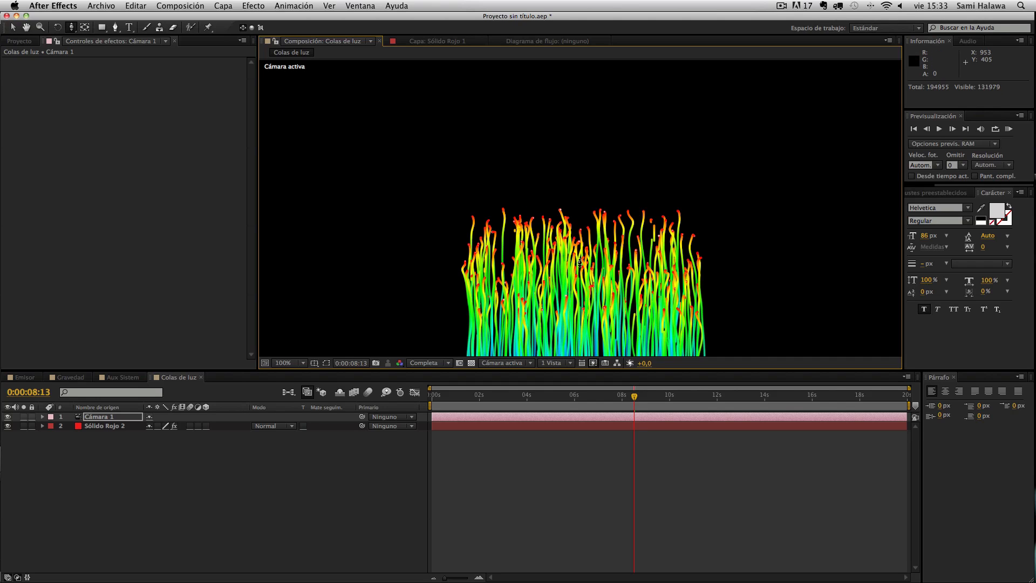
pyautogui.press('space')
pyautogui.moveTo(575, 250); pyautogui.dragTo(554, 137)
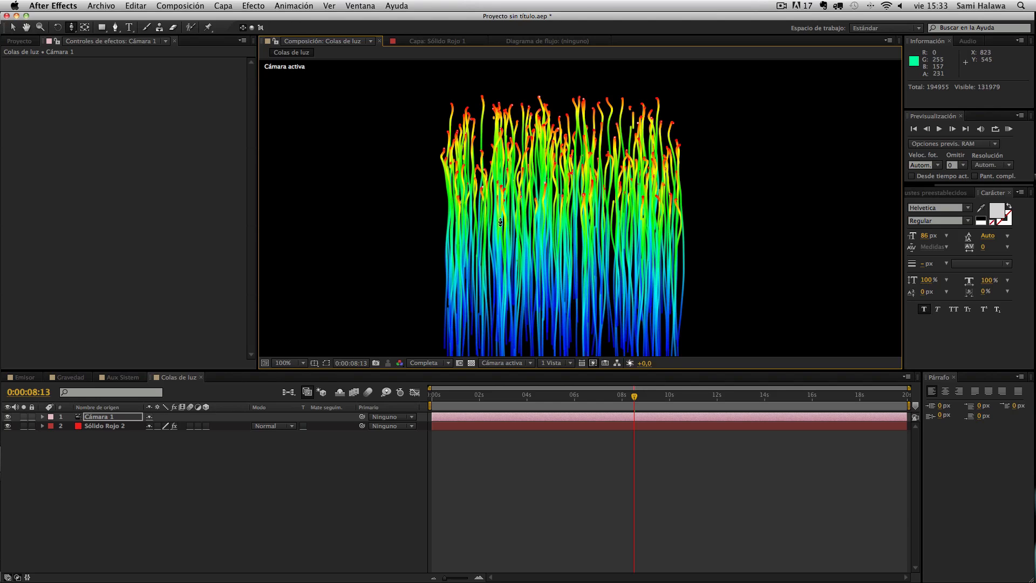
# Switch to QuickTime Player and play Where´s the top?.mov around 00:00:04 and 00:00:21 to compare trail thickness and framing, returning to After Effects
pyautogui.press('F3')
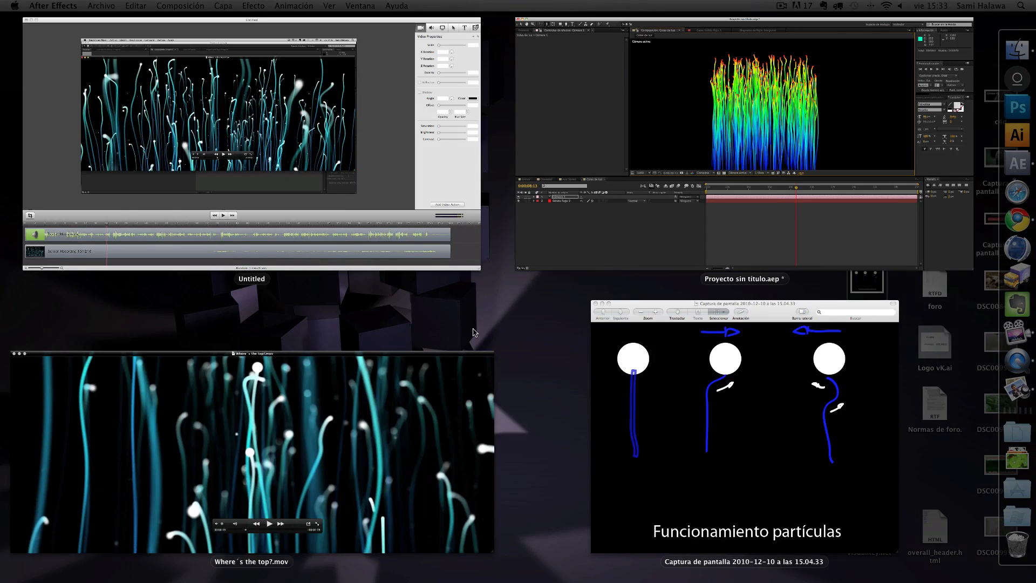
pyautogui.click(416, 442)
pyautogui.moveTo(546, 559)
pyautogui.mouseDown()
pyautogui.moveTo(533, 555)
pyautogui.moveTo(542, 557)
pyautogui.mouseUp()
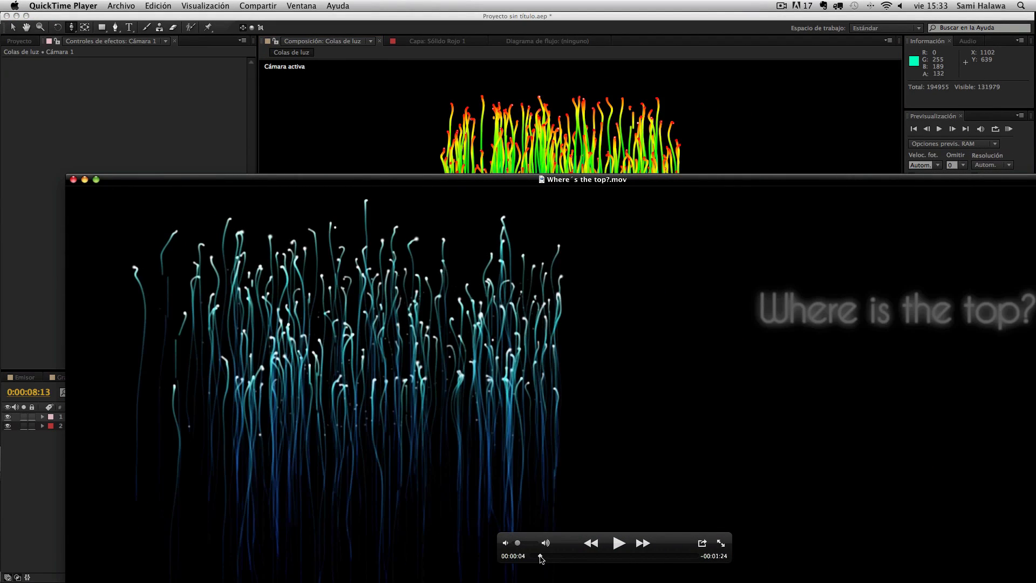
pyautogui.moveTo(344, 179); pyautogui.dragTo(336, 77)
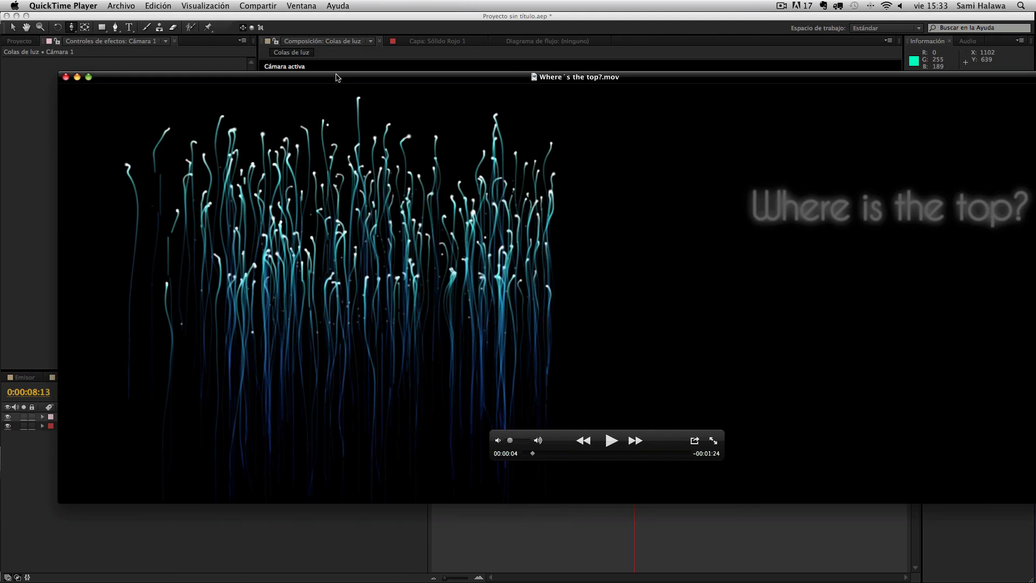
pyautogui.click(611, 440)
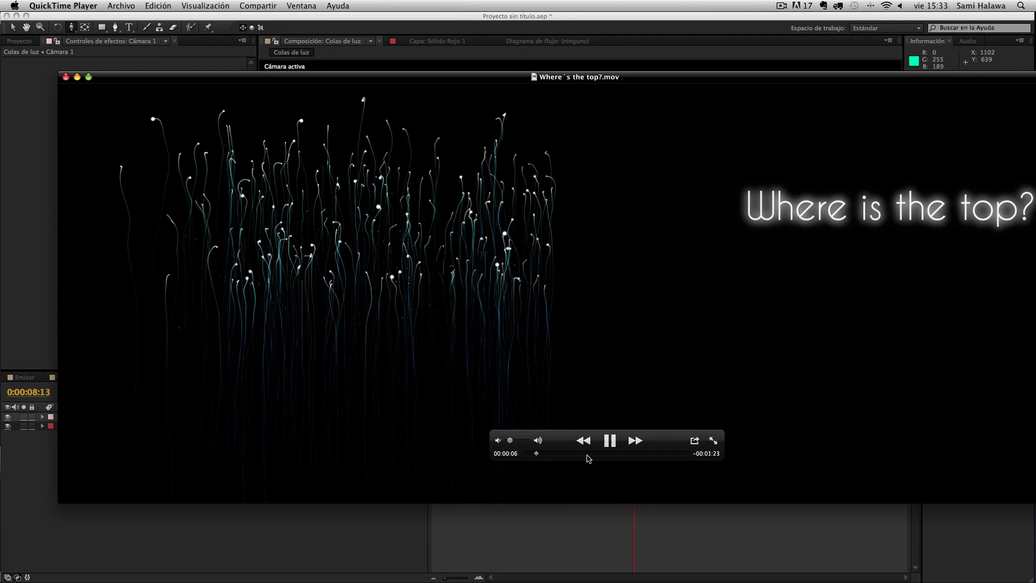
pyautogui.click(582, 454)
pyautogui.moveTo(581, 454); pyautogui.dragTo(564, 453)
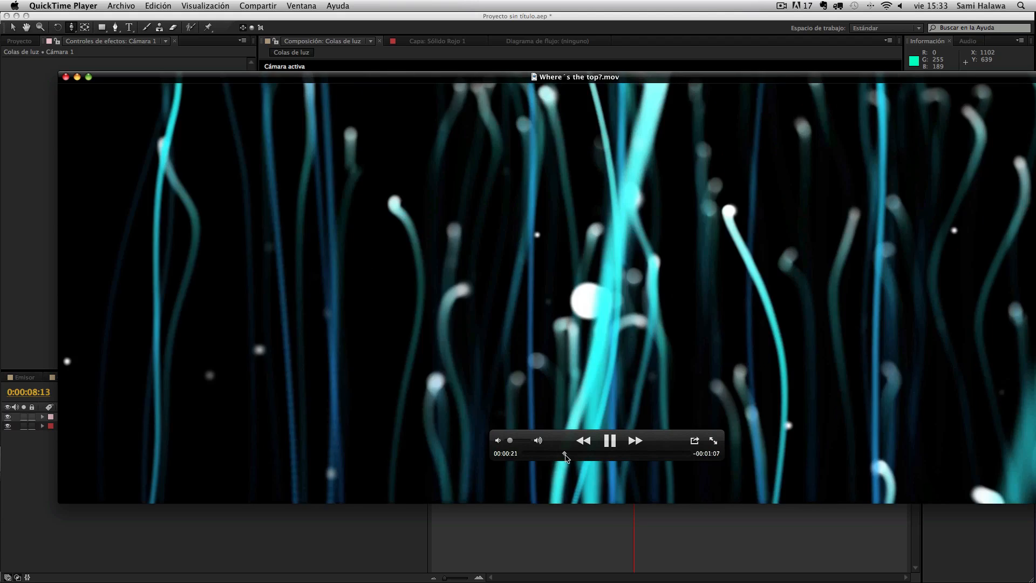
pyautogui.click(608, 442)
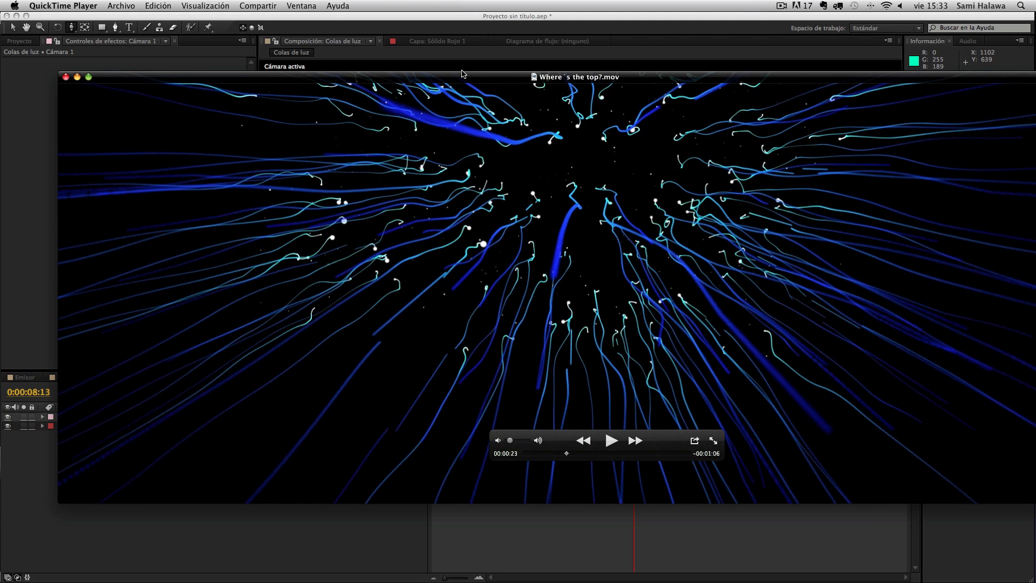
pyautogui.click(434, 53)
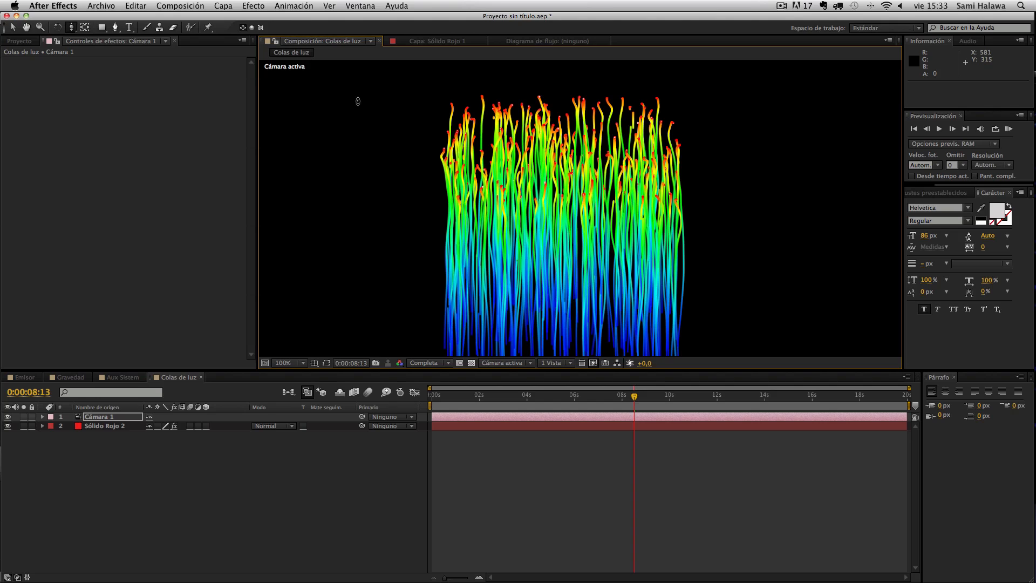
# Readjust the distance of Cámara 1 with the Track Z Camera tool, bringing the trails somewhat closer in the frame
pyautogui.click(20, 41)
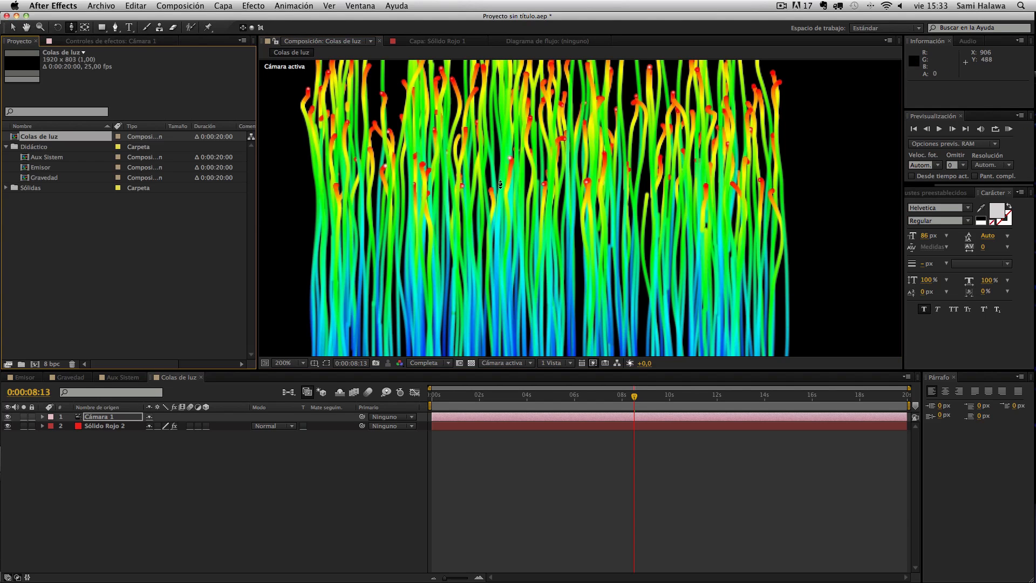
pyautogui.press(',')
pyautogui.click(13, 27)
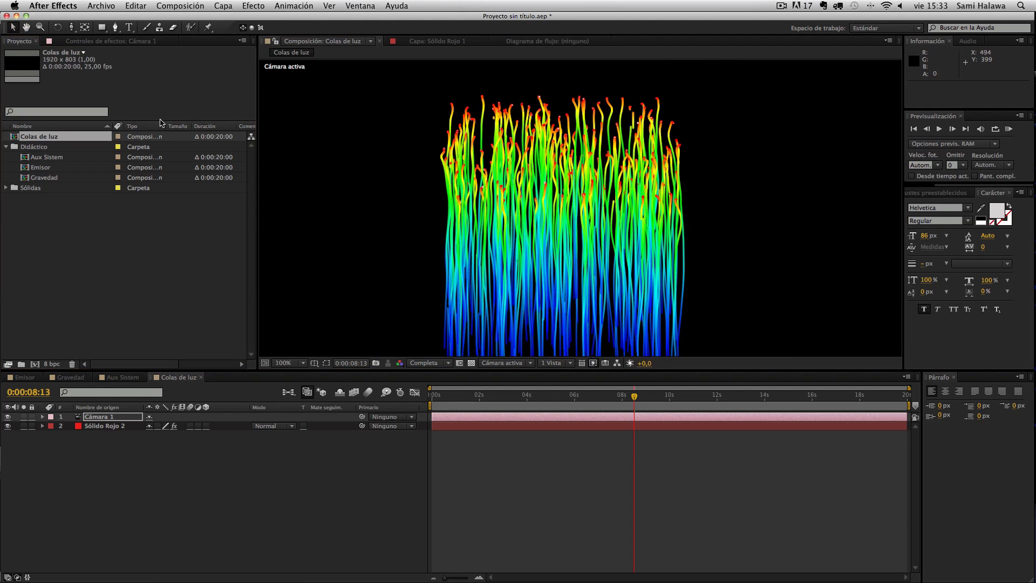
pyautogui.click(71, 27)
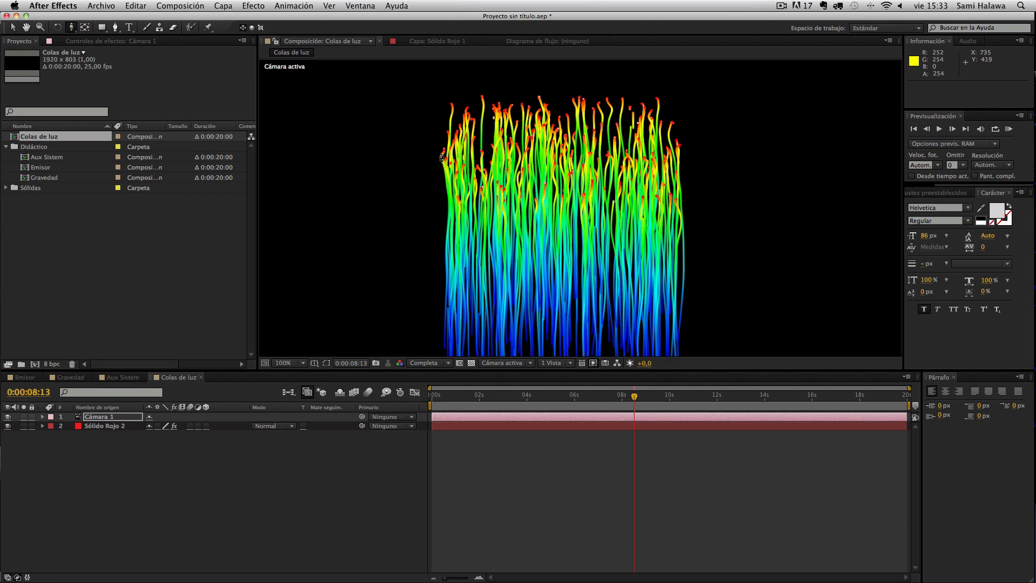
pyautogui.moveTo(440, 158); pyautogui.dragTo(332, 189)
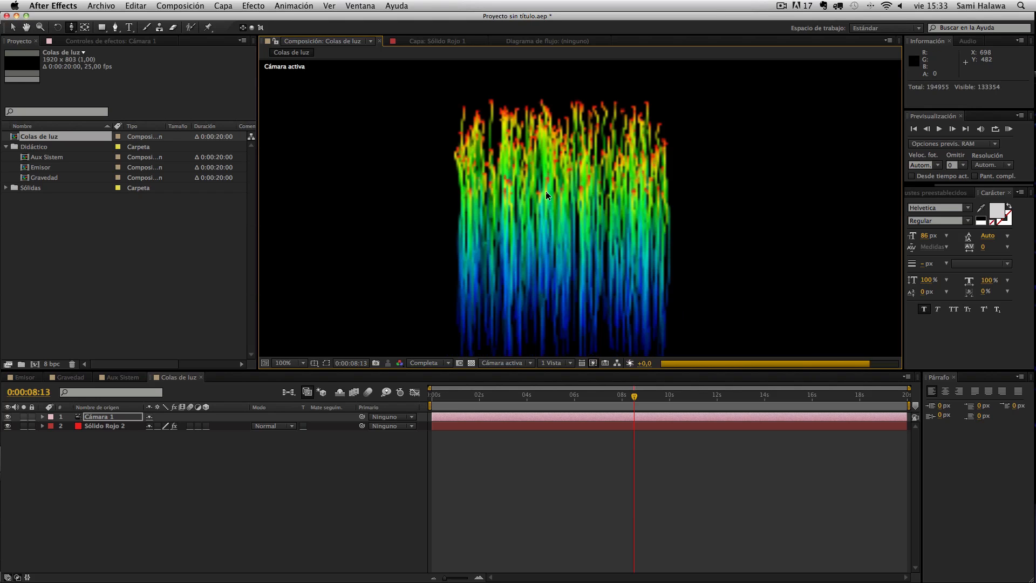
pyautogui.moveTo(548, 232); pyautogui.dragTo(555, 156)
pyautogui.press('capslock')
pyautogui.press('capslock')
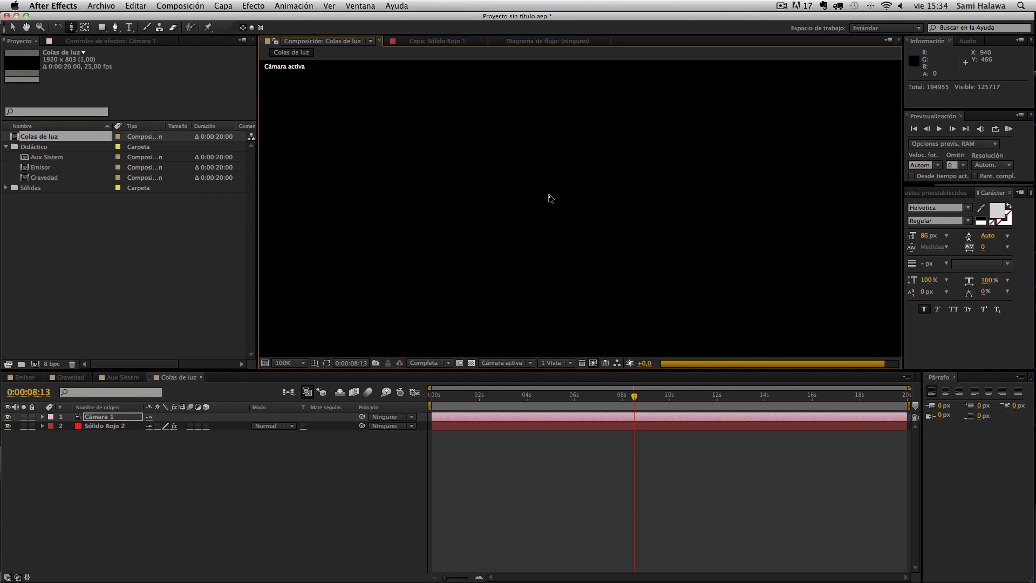
pyautogui.moveTo(551, 199); pyautogui.dragTo(569, 91)
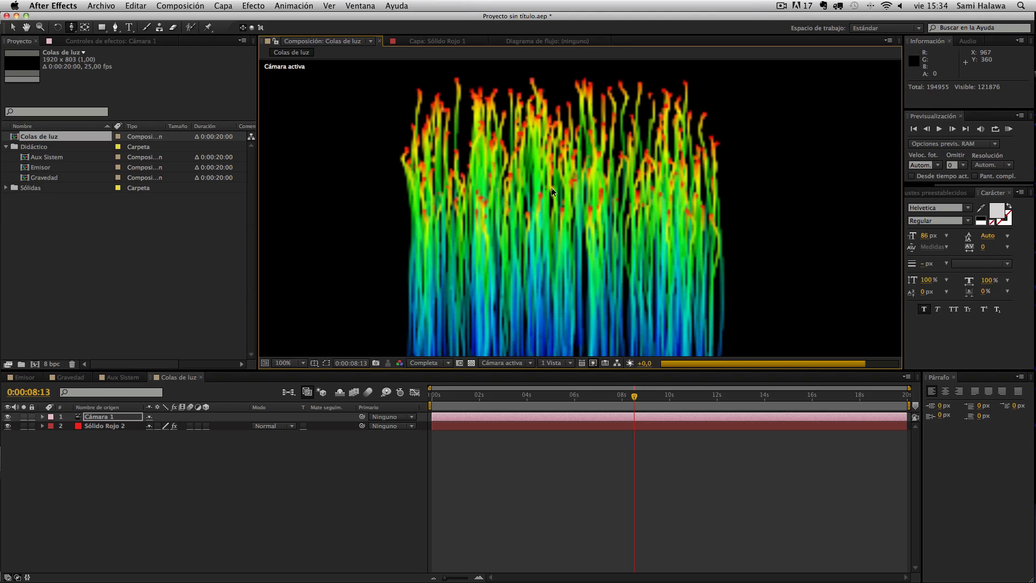
pyautogui.moveTo(562, 158); pyautogui.dragTo(537, 110)
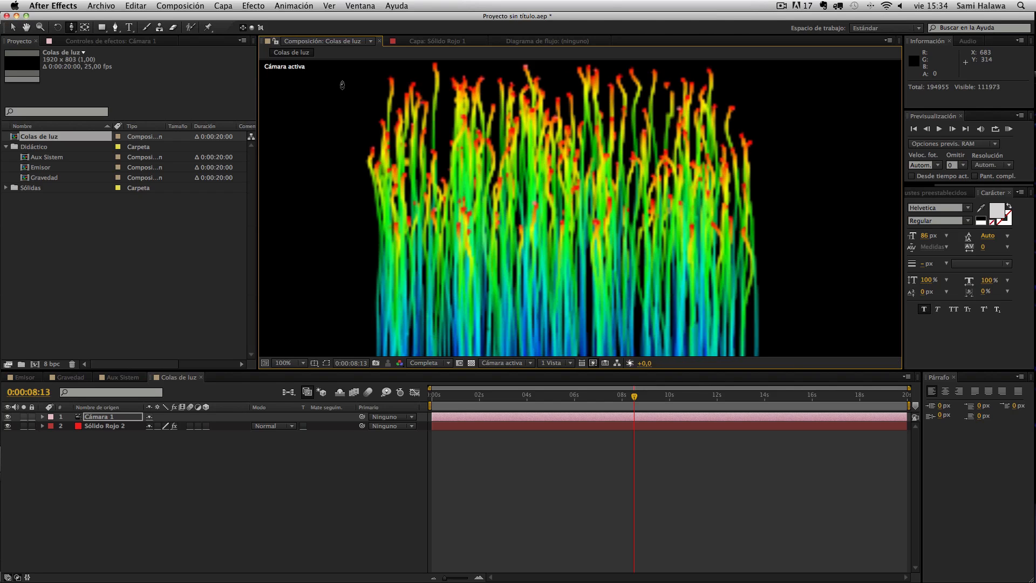
pyautogui.click(12, 27)
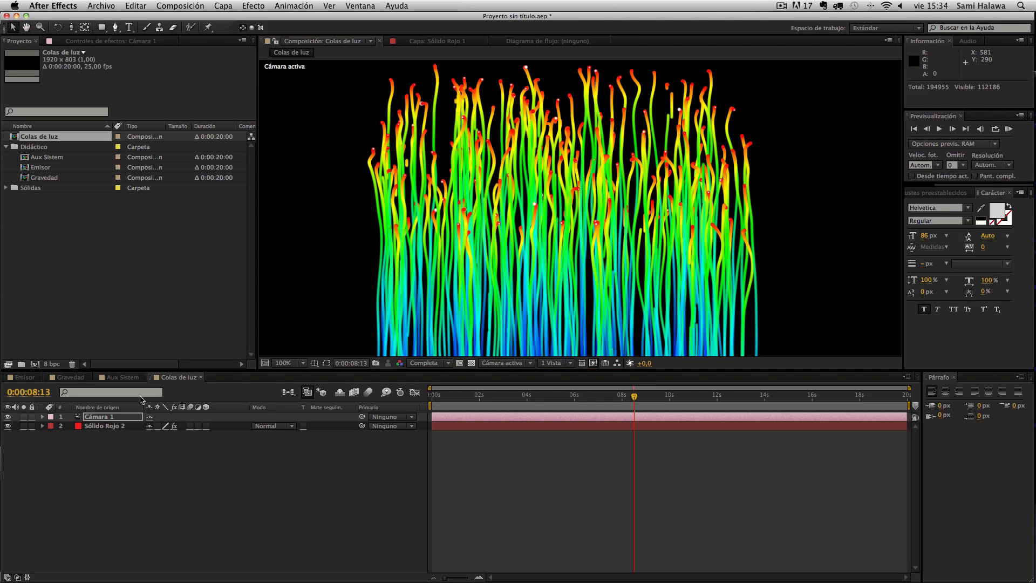
# Set the Aux System's Size to 1,2 in the Particular effect on Sólido Rojo 2
pyautogui.click(119, 426)
pyautogui.click(125, 41)
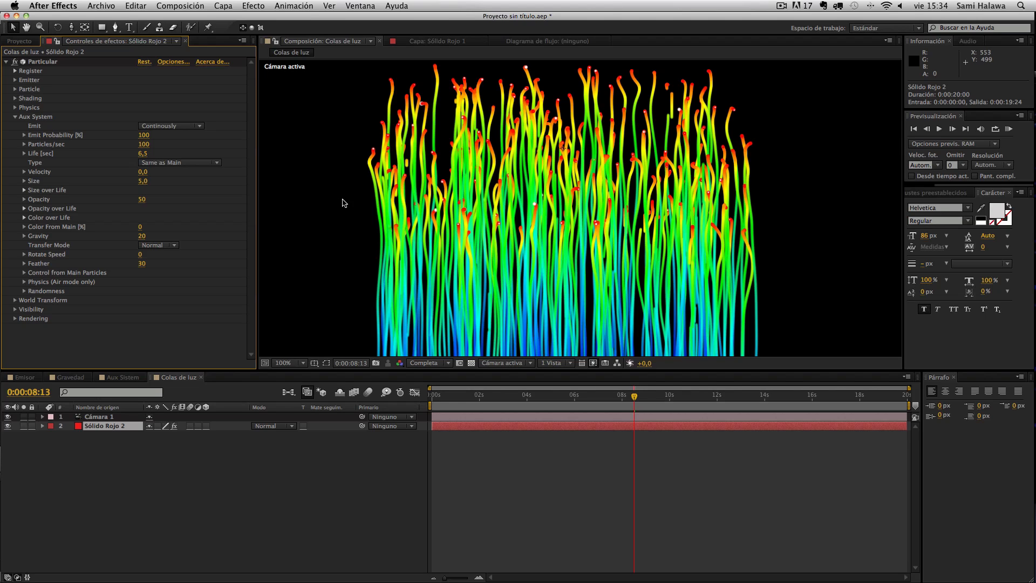
pyautogui.click(143, 181)
pyautogui.write('1,2')
pyautogui.press('Return')
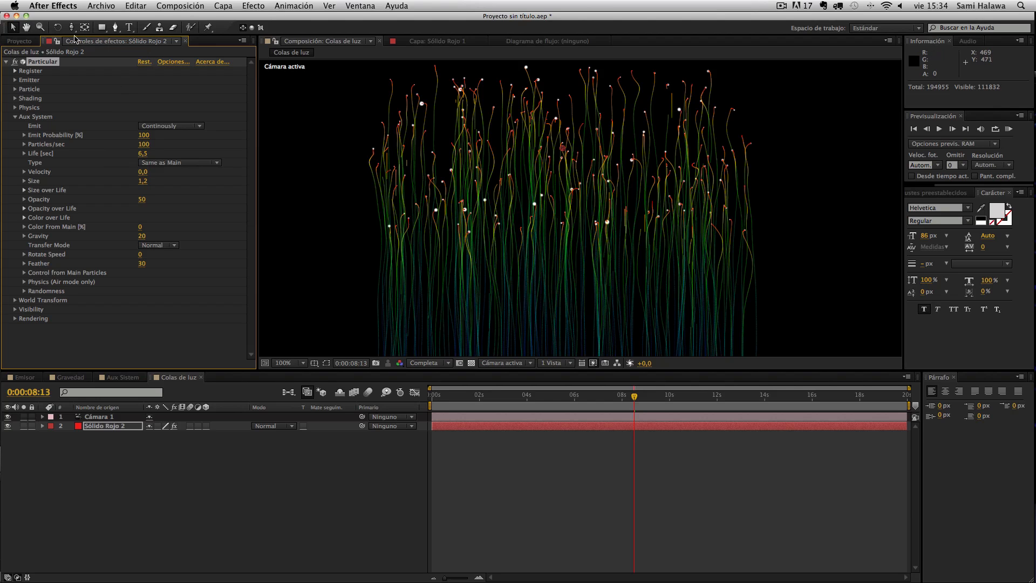
# Dolly Cámara 1 in toward the thinner trails to a Z position of about -2634,7
pyautogui.press('c')
pyautogui.moveTo(480, 216); pyautogui.dragTo(541, 124)
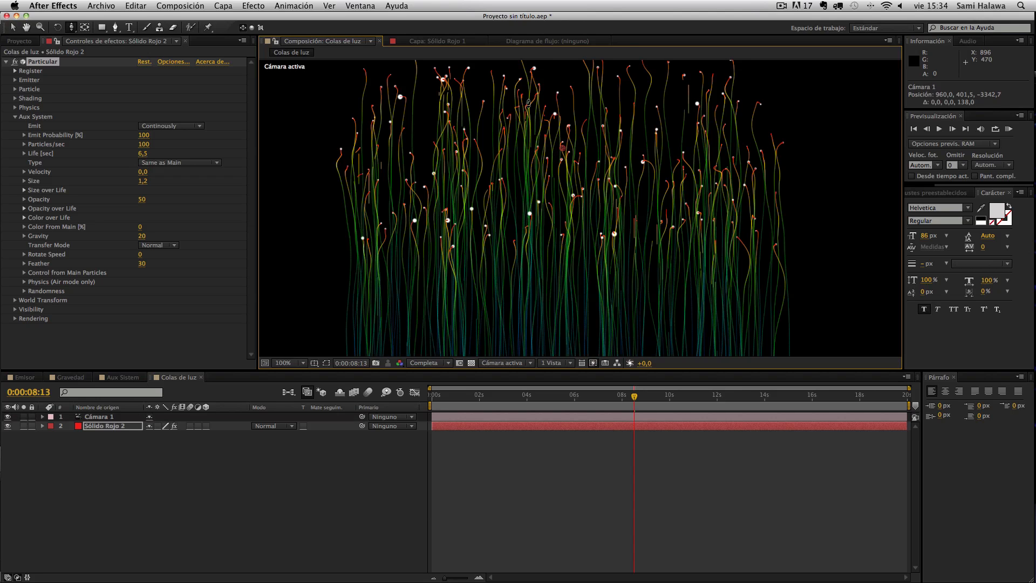
pyautogui.moveTo(525, 219); pyautogui.dragTo(527, 88)
pyautogui.moveTo(547, 234); pyautogui.dragTo(534, 160)
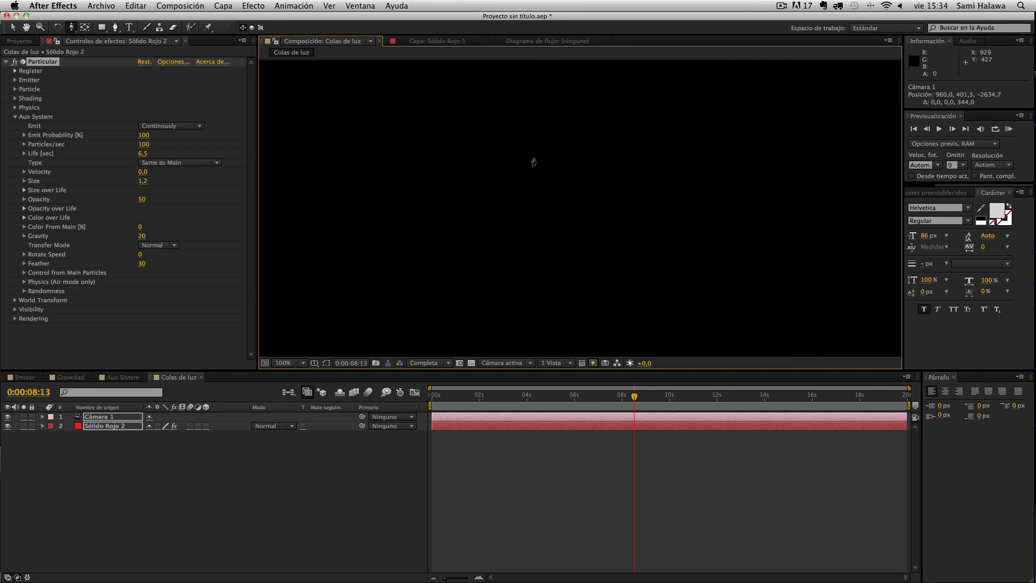
# Apply the white-to-cyan-to-blue gradient preset to the Aux System's Color over Life in the Particular effect on Sólido Rojo 2
pyautogui.click(13, 26)
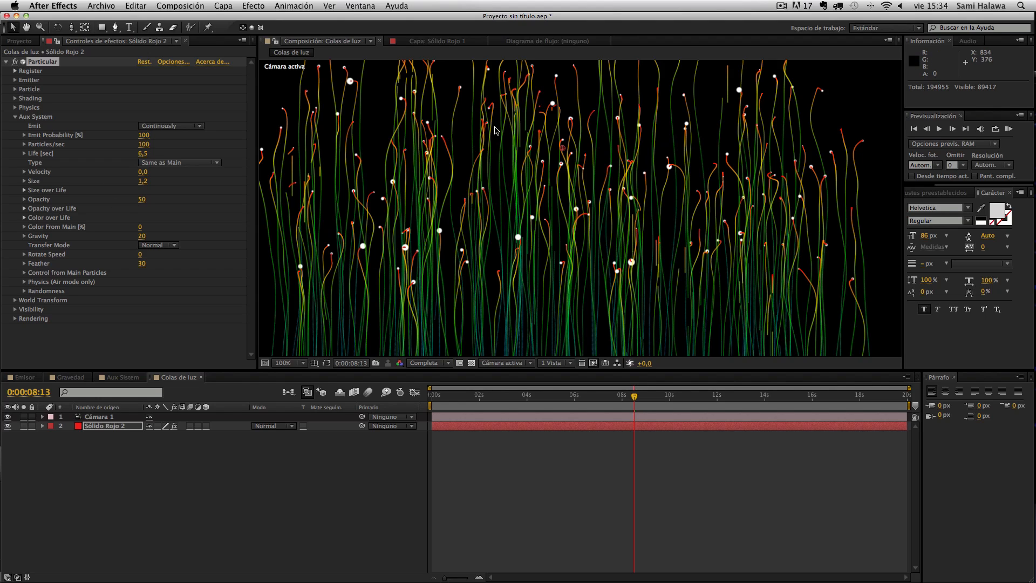
pyautogui.click(24, 218)
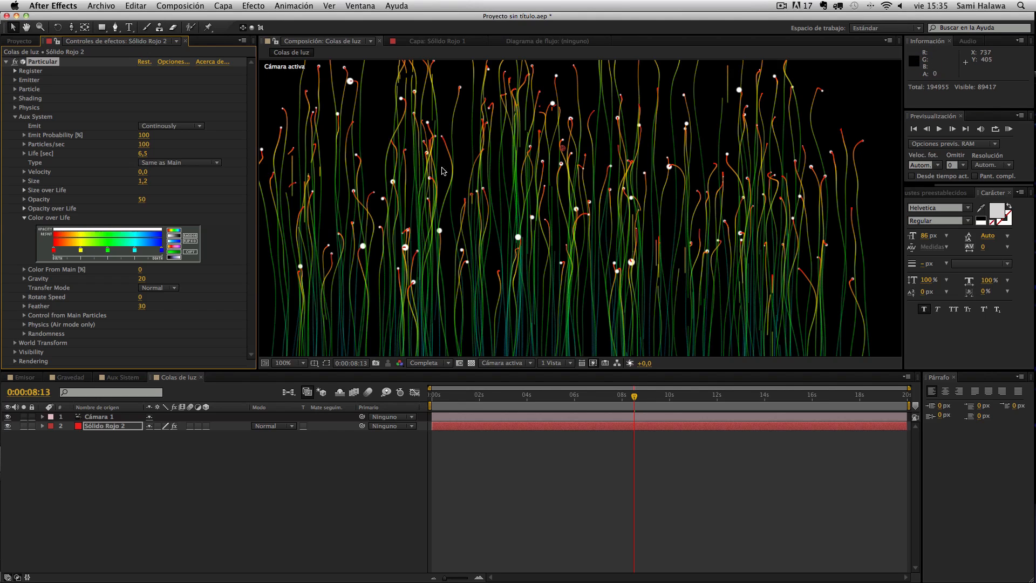
pyautogui.click(110, 378)
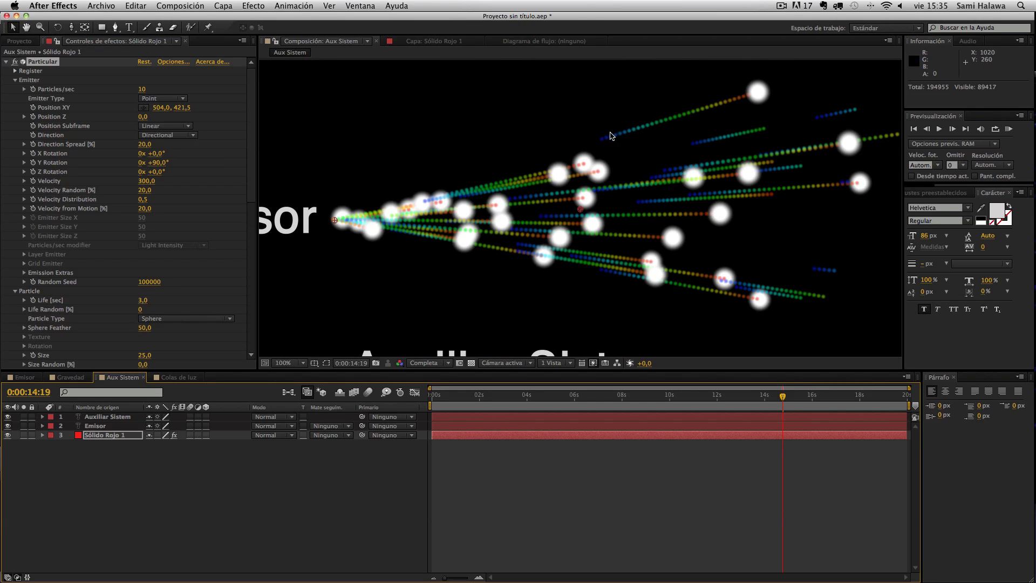
pyautogui.click(189, 377)
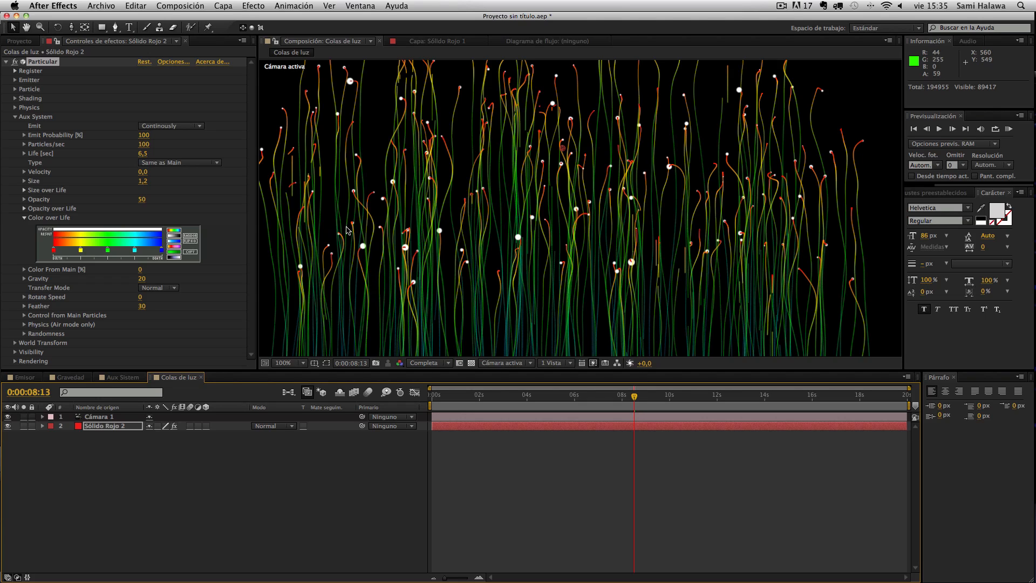
pyautogui.click(177, 243)
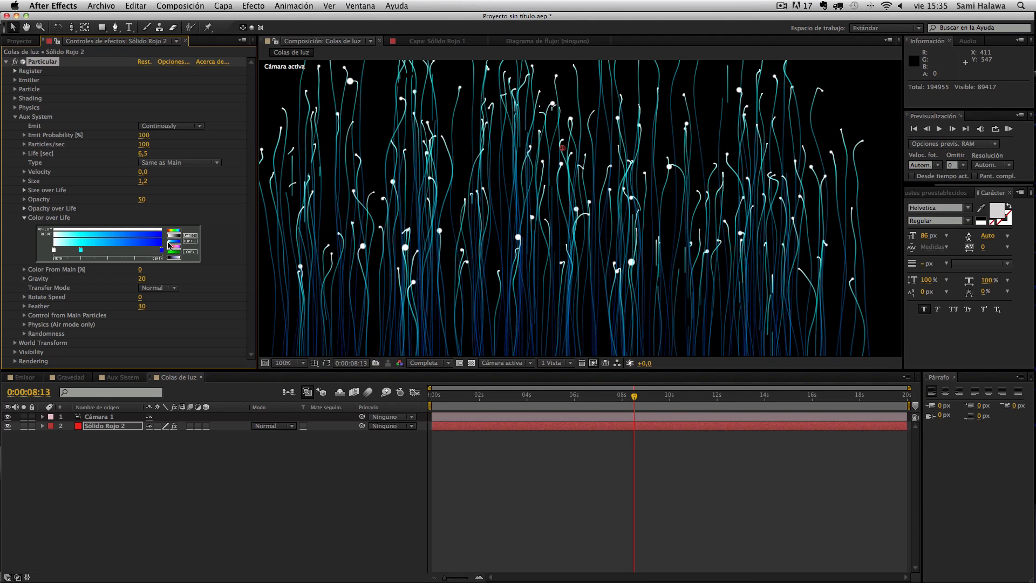
pyautogui.scroll(-1, 464, 245)
pyautogui.scroll(1, 464, 245)
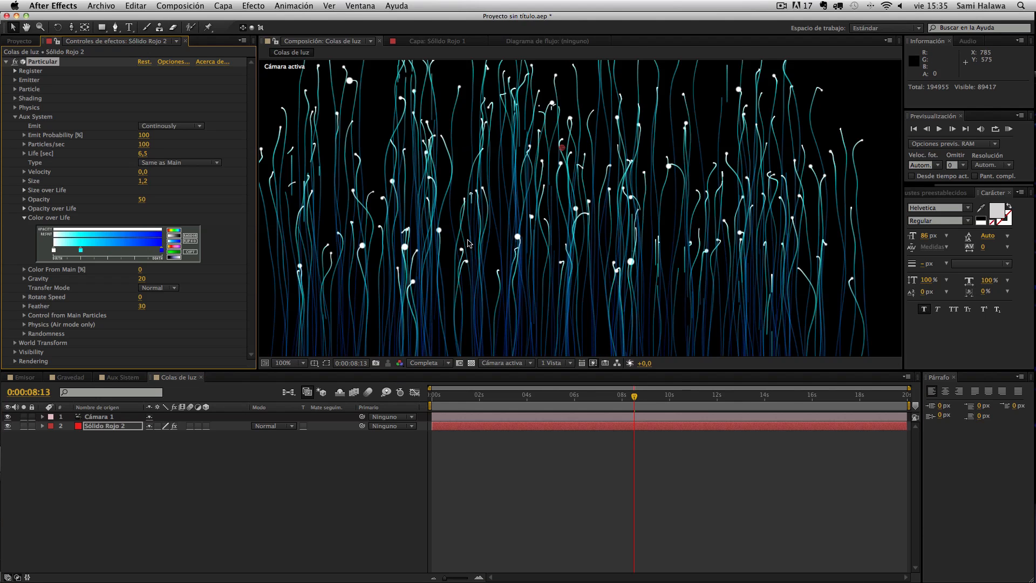
pyautogui.press('space')
pyautogui.moveTo(531, 162); pyautogui.dragTo(556, 249)
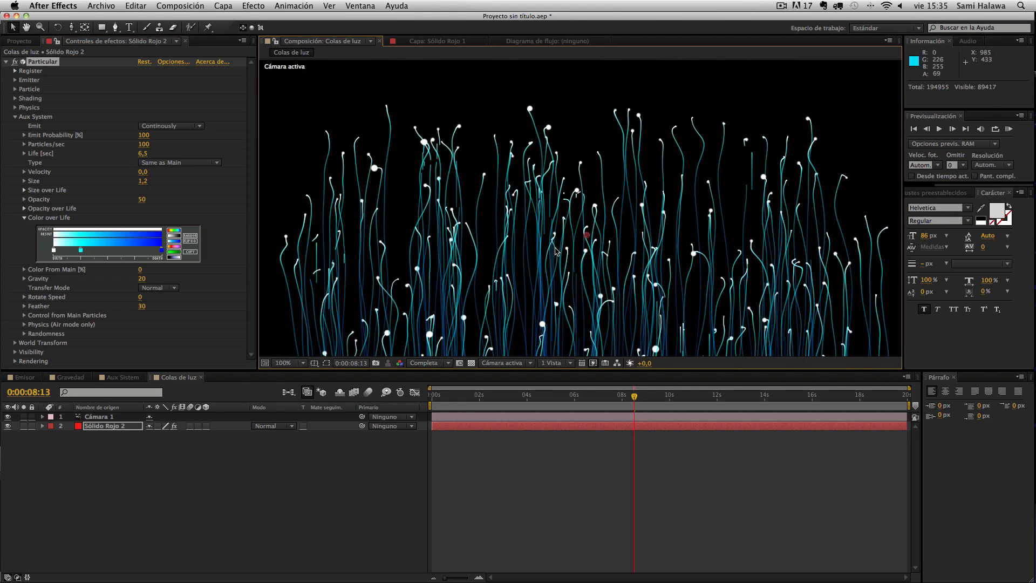
# Switch to QuickTime Player, examine the trails of Where´s the top?.mov at 00:00:18 for comparison, and return to After Effects
pyautogui.moveTo(1034, 293)
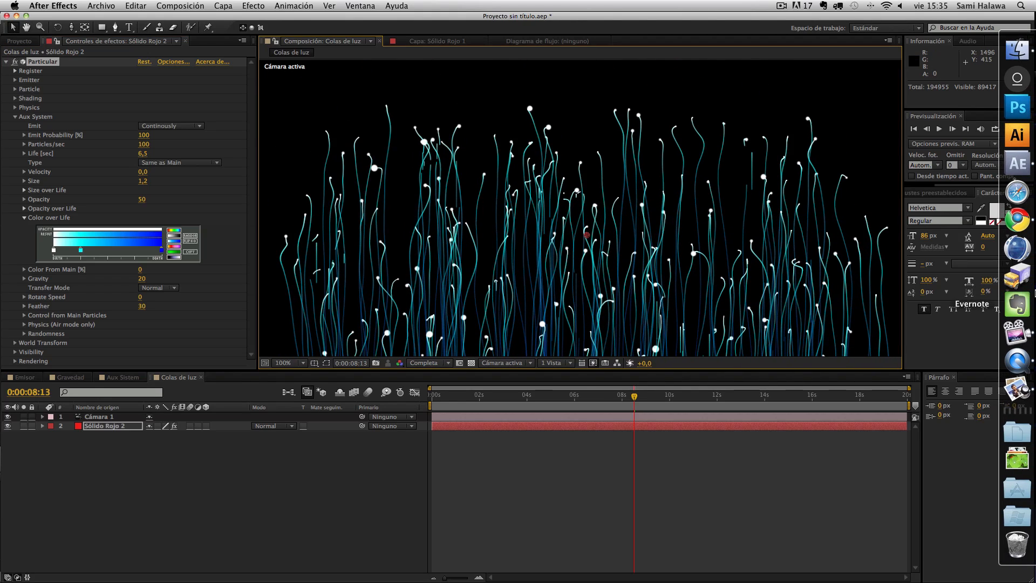
pyautogui.click(1018, 419)
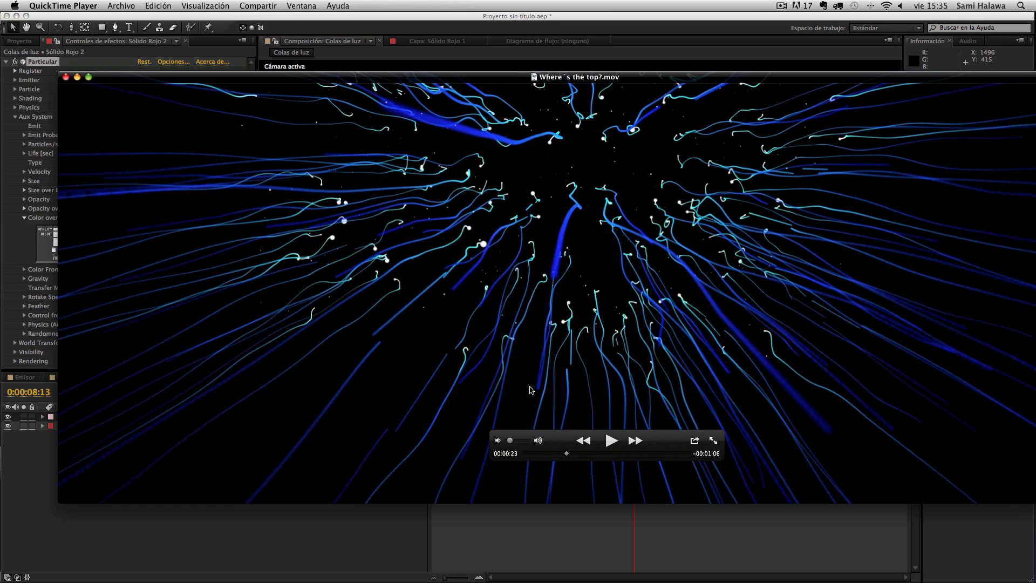
pyautogui.click(559, 455)
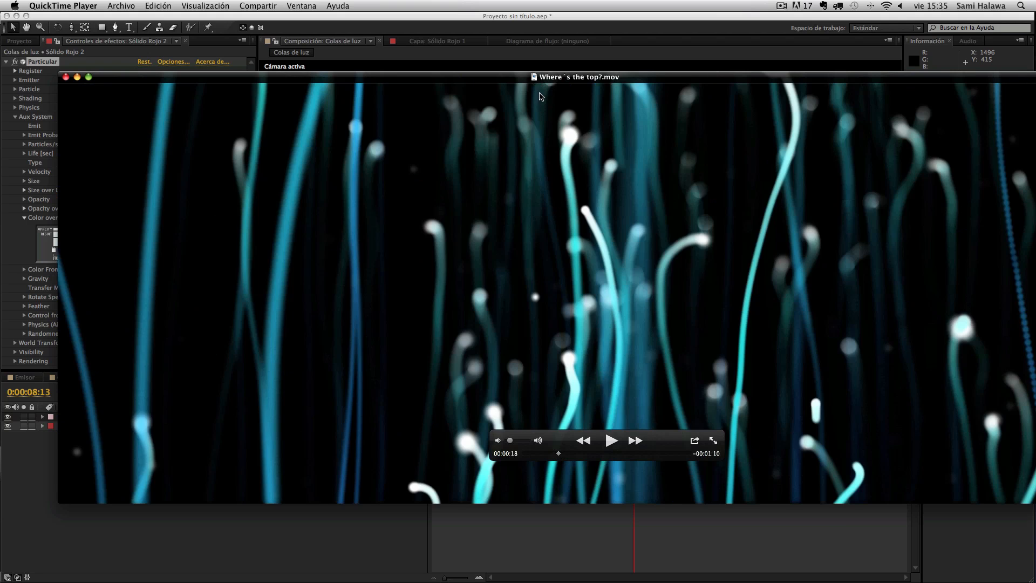
pyautogui.moveTo(537, 73); pyautogui.dragTo(537, 263)
pyautogui.click(487, 221)
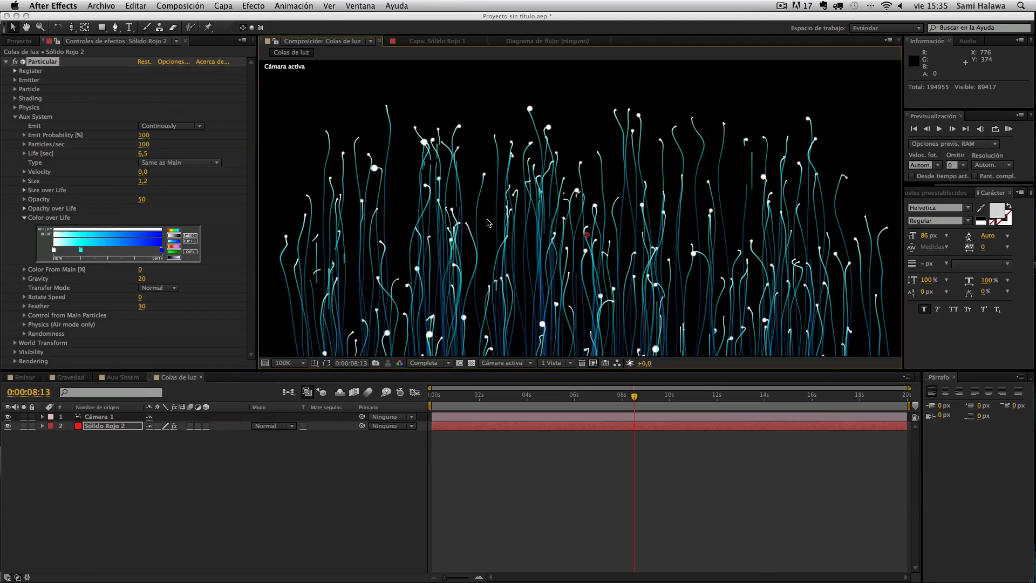
# Inspect the blue trails at 0:00:07:15 and check the Aux System's Feather value without changing it
pyautogui.moveTo(594, 397); pyautogui.dragTo(615, 399)
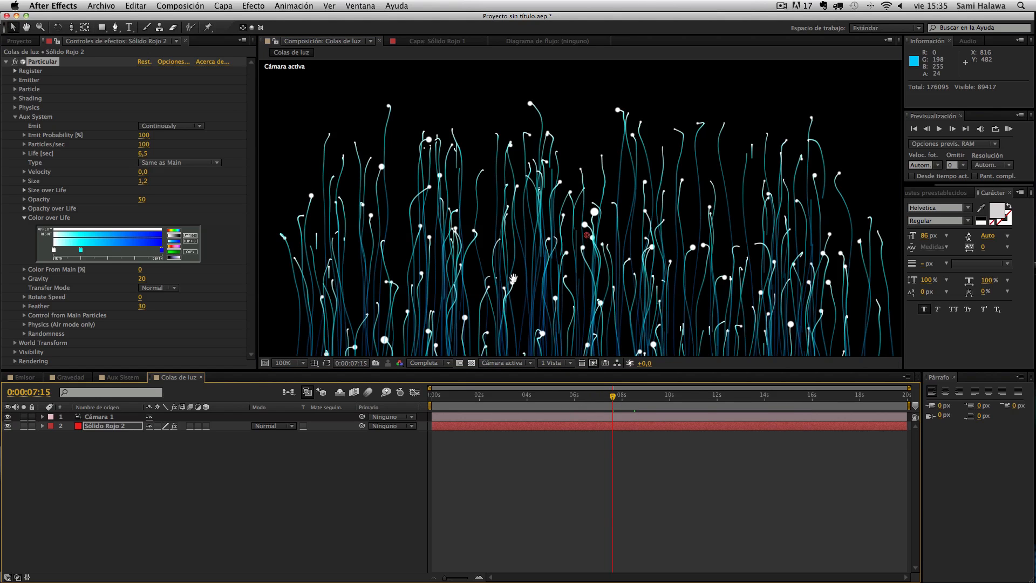
pyautogui.moveTo(513, 277); pyautogui.dragTo(507, 251)
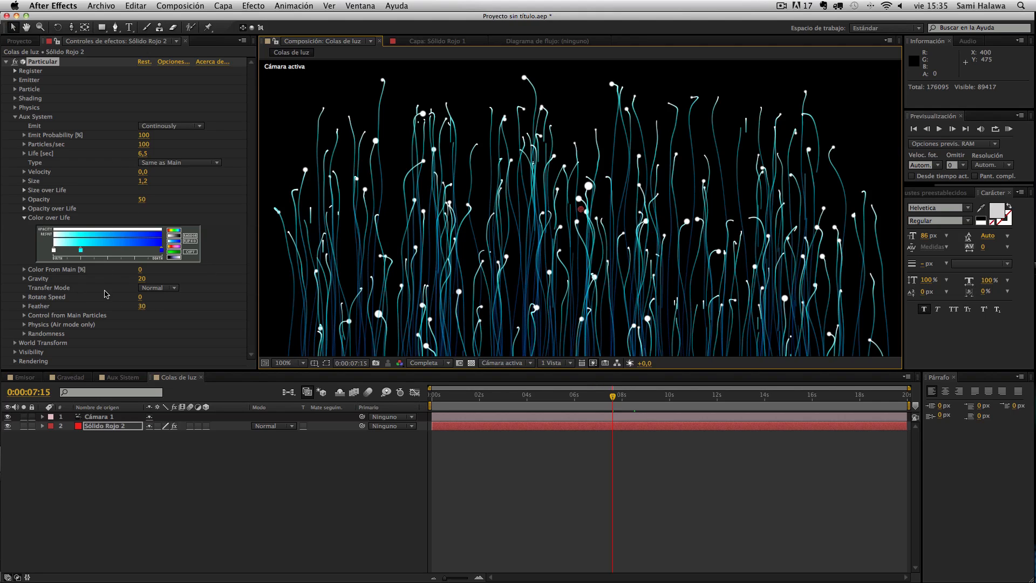
pyautogui.click(141, 307)
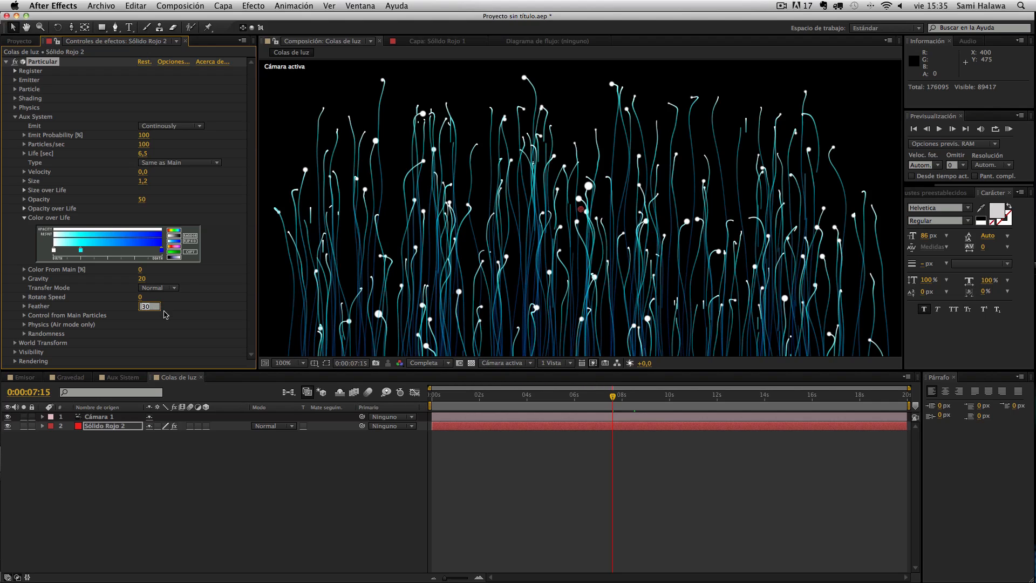
pyautogui.click(201, 303)
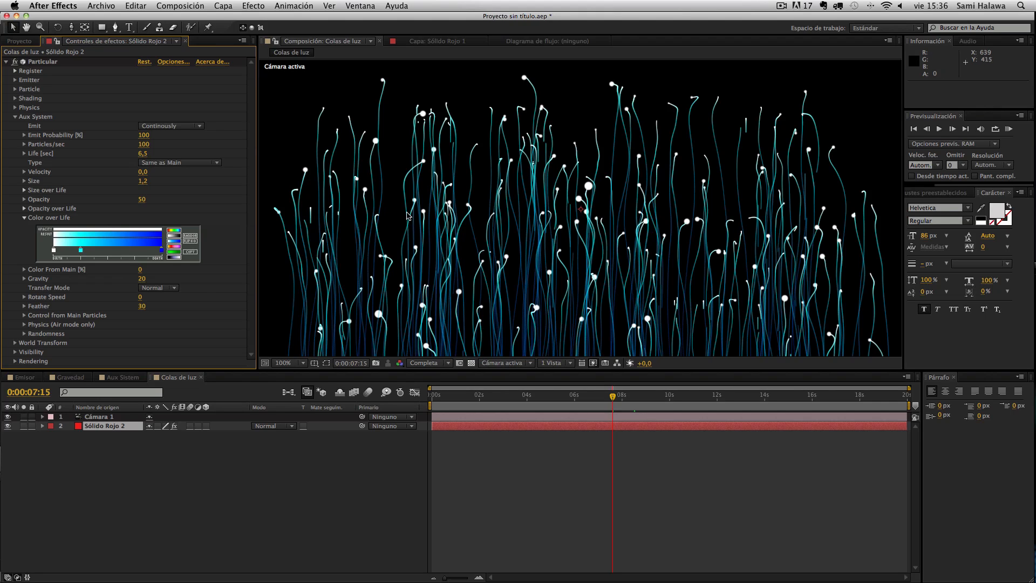
# Try Aux System Gravity values of 10 and 30 to compare the trails' fall, and return Gravity to 20
pyautogui.click(143, 279)
pyautogui.write('10')
pyautogui.press('Return')
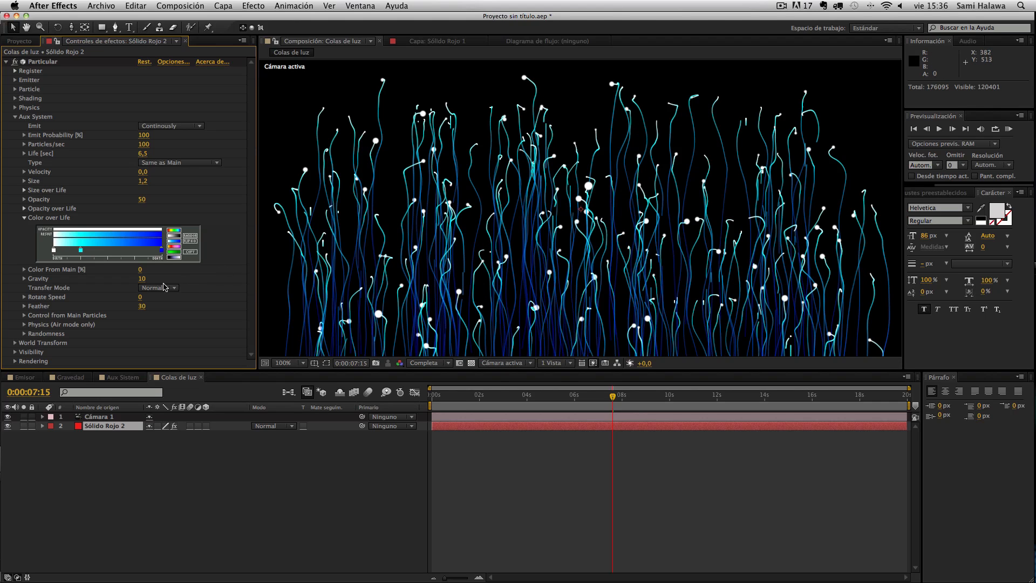
pyautogui.click(144, 279)
pyautogui.write('30')
pyautogui.press('Return')
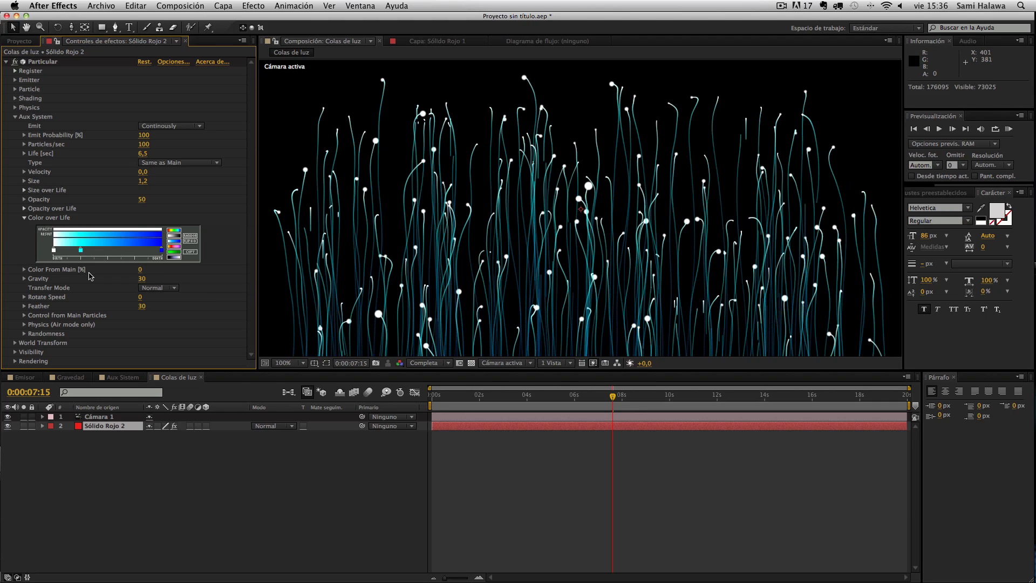
pyautogui.click(141, 278)
pyautogui.write('2')
pyautogui.press('Return')
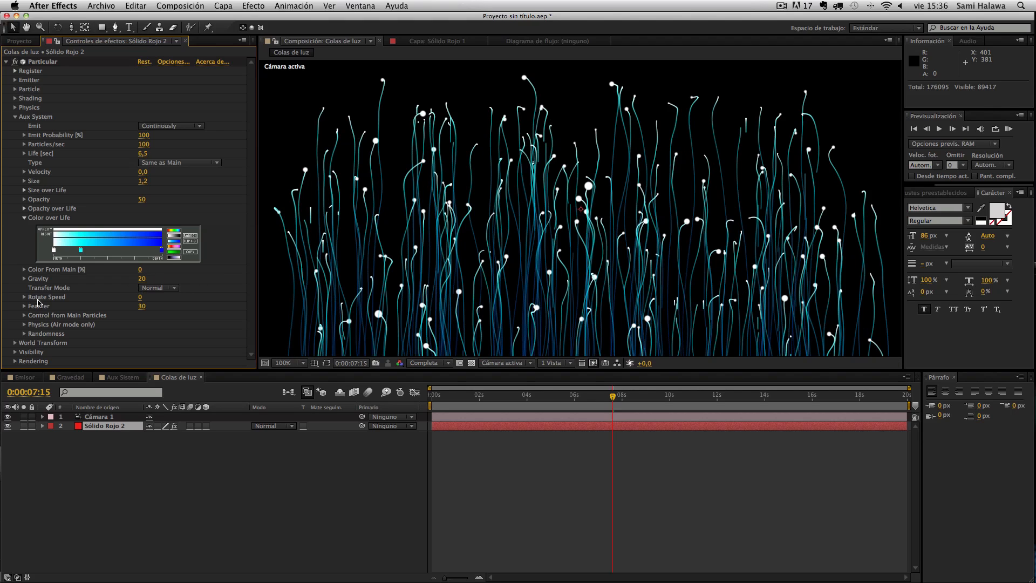
# Preview the trails' growth from the timeline's beginning up to 0:00:05:18 and fit the whole composition in the viewer
pyautogui.click(15, 117)
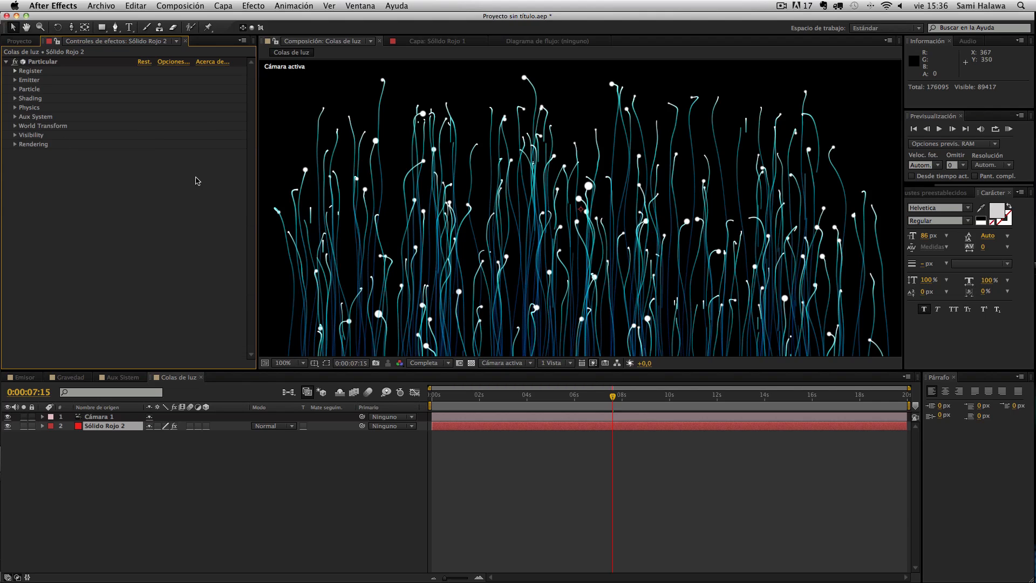
pyautogui.moveTo(434, 394); pyautogui.dragTo(450, 386)
pyautogui.press('space')
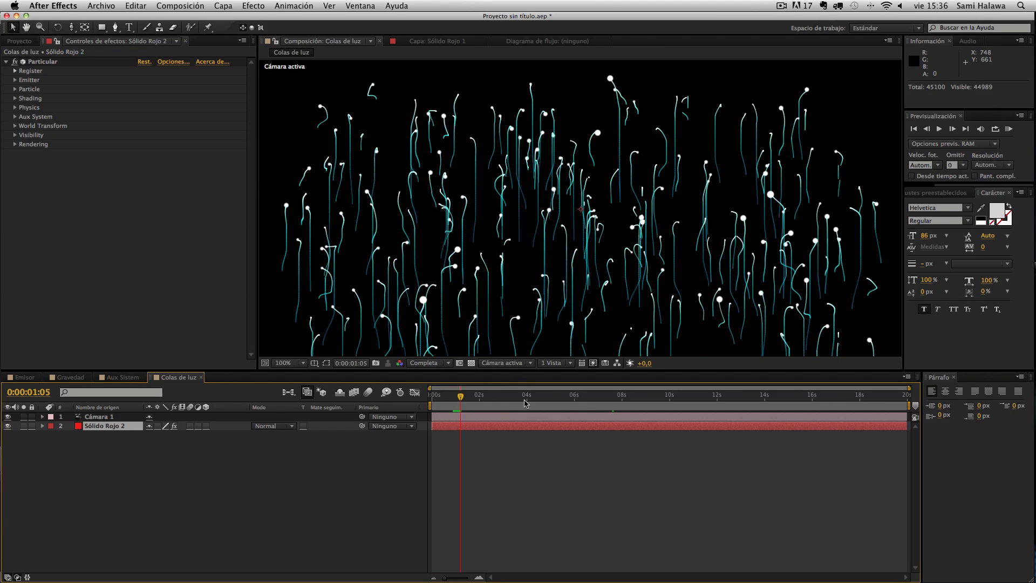
pyautogui.moveTo(526, 394); pyautogui.dragTo(552, 394)
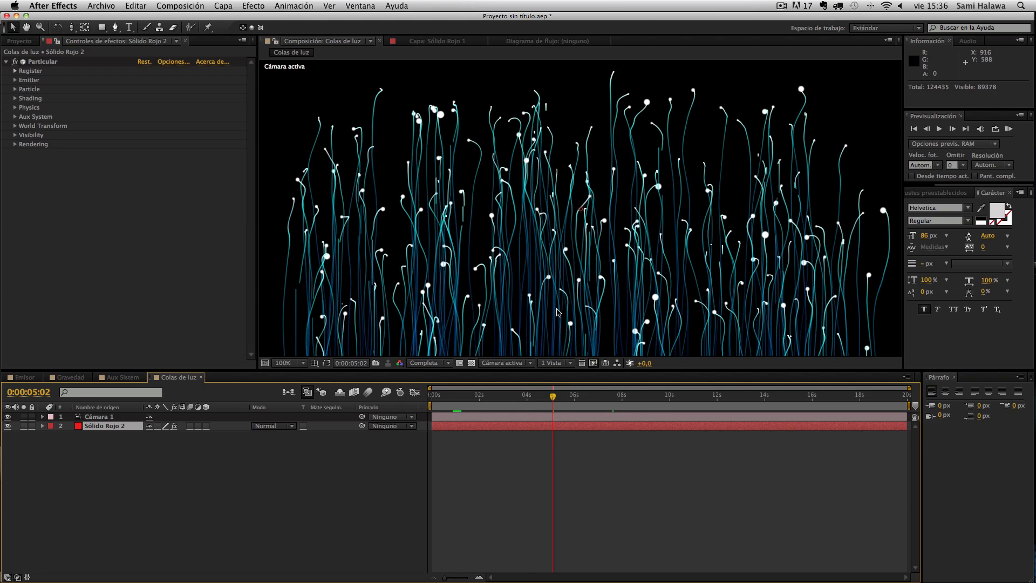
pyautogui.click(568, 404)
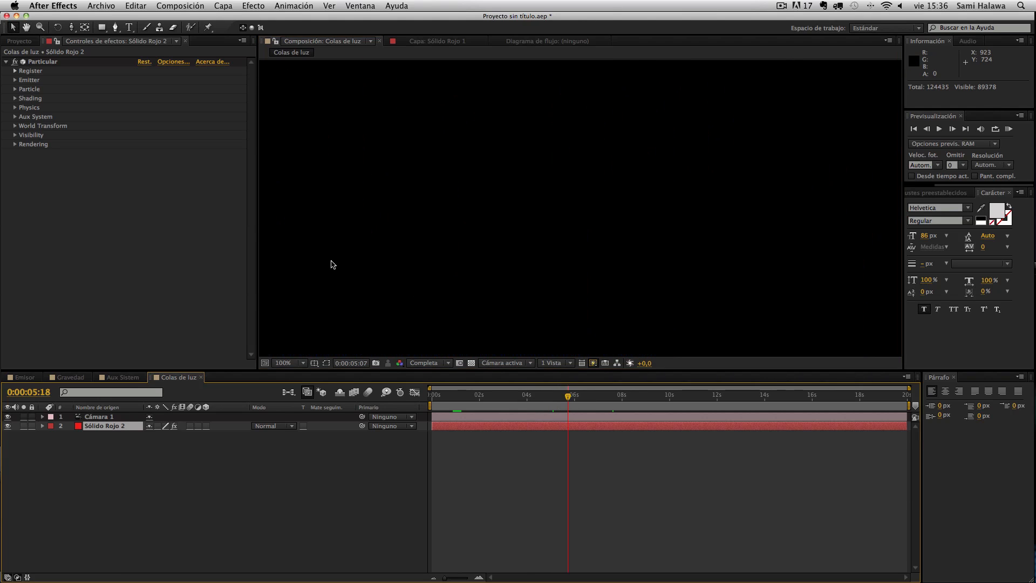
pyautogui.click(295, 363)
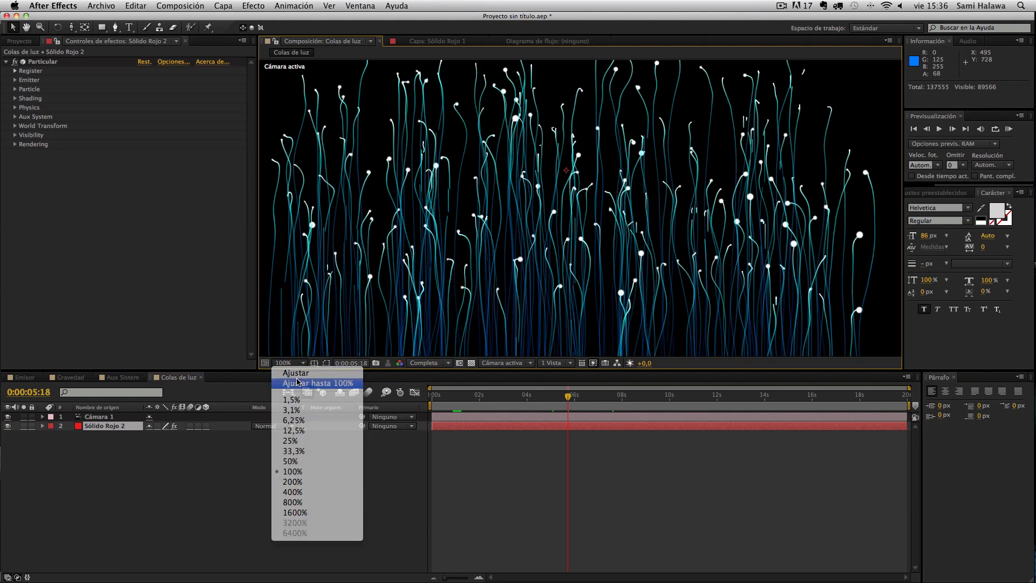
pyautogui.click(318, 379)
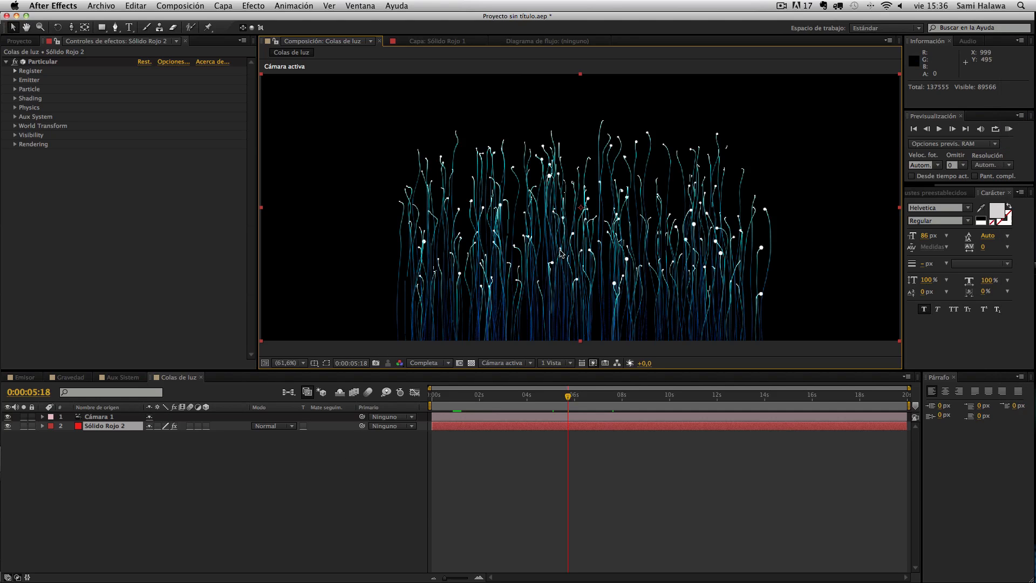
# Switch to QuickTime Player, examine the differently coloured trails of Where´s the top?.mov at 00:00:44, and return to After Effects
pyautogui.moveTo(1030, 248)
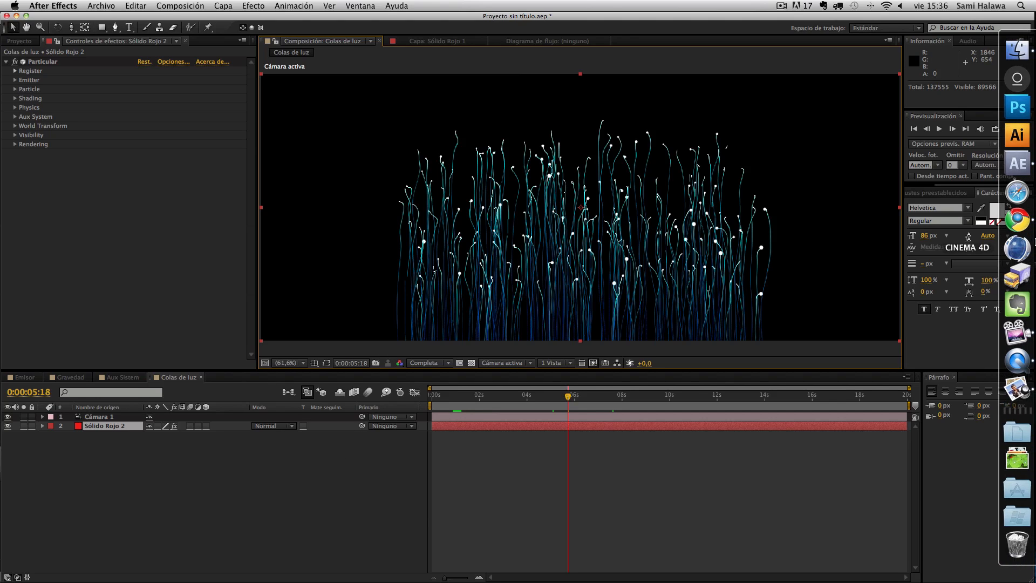
pyautogui.click(1015, 356)
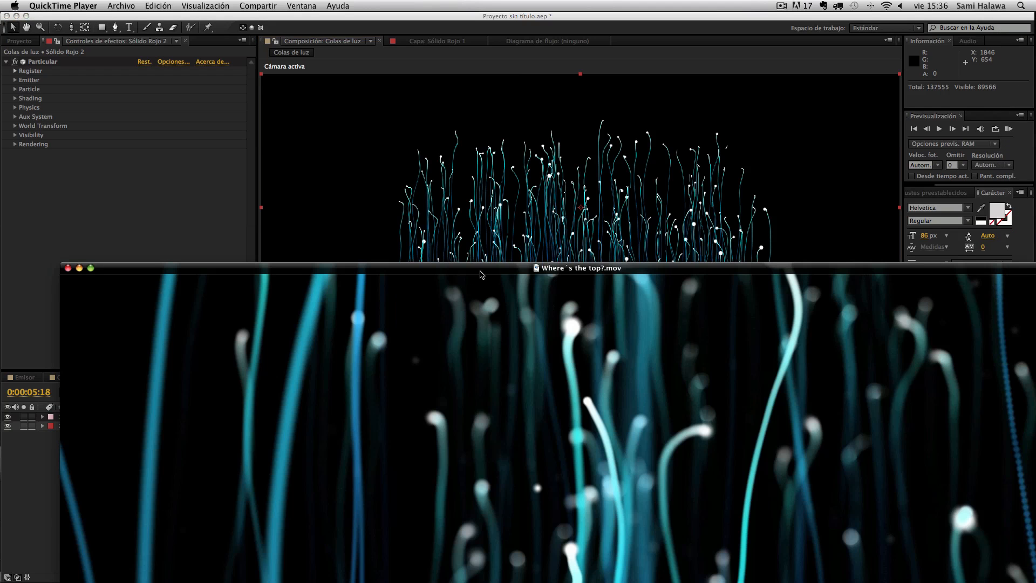
pyautogui.moveTo(482, 274); pyautogui.dragTo(418, 69)
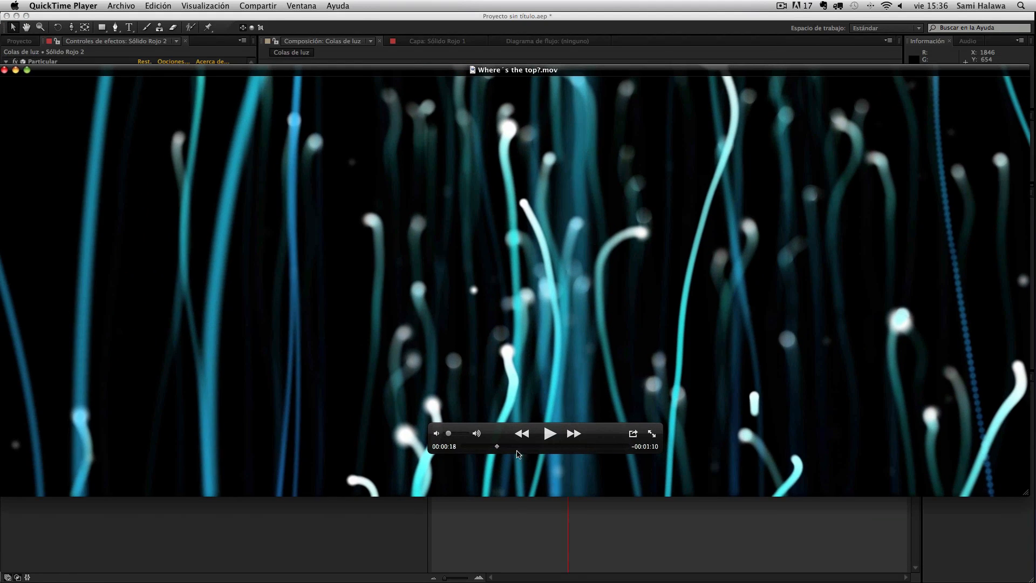
pyautogui.click(545, 447)
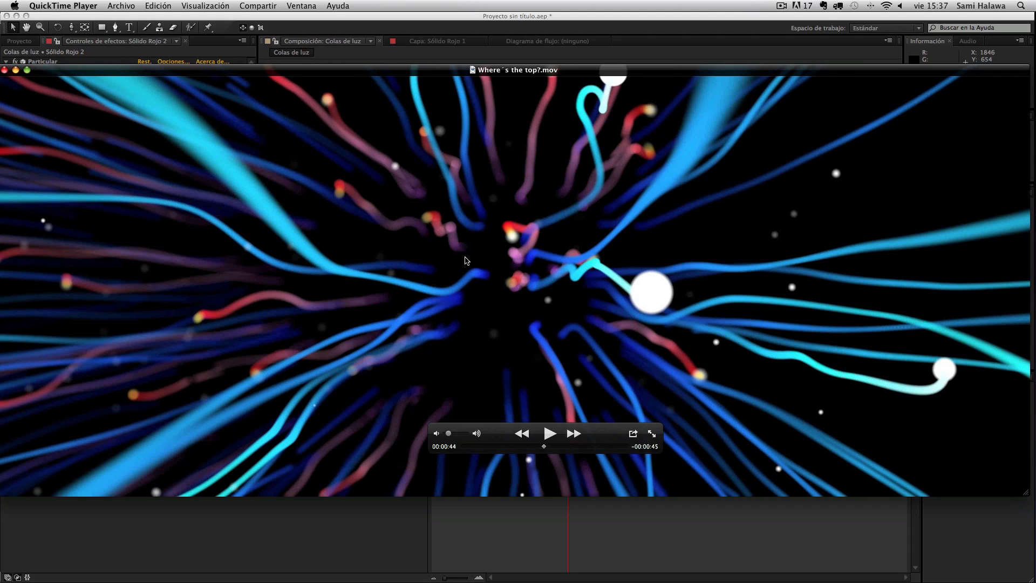
pyautogui.click(145, 540)
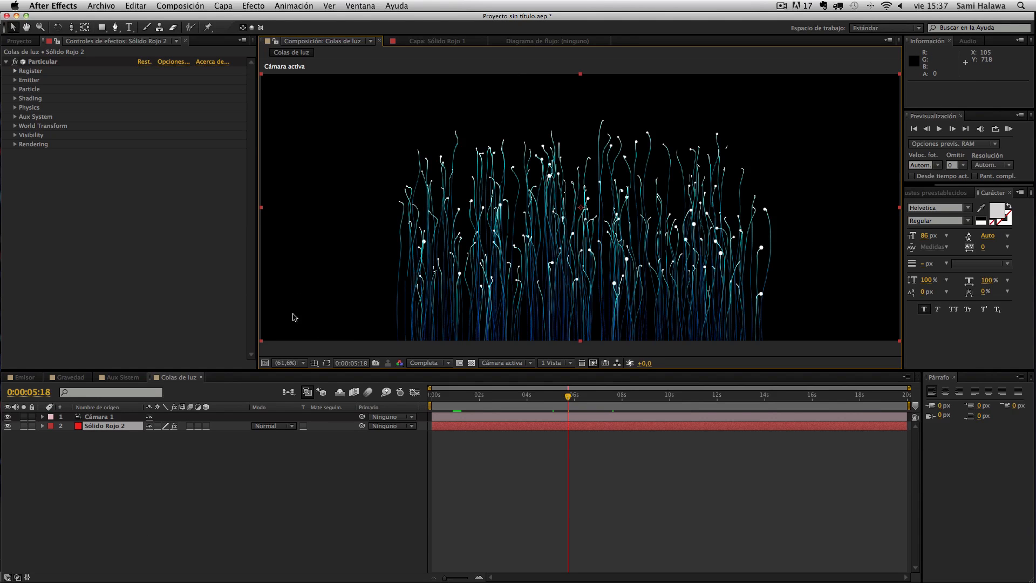
# Duplicate Sólido Rojo 2 and apply the red-to-blue rainbow gradient preset to the upper copy's Aux System Color over Life
pyautogui.click(113, 430)
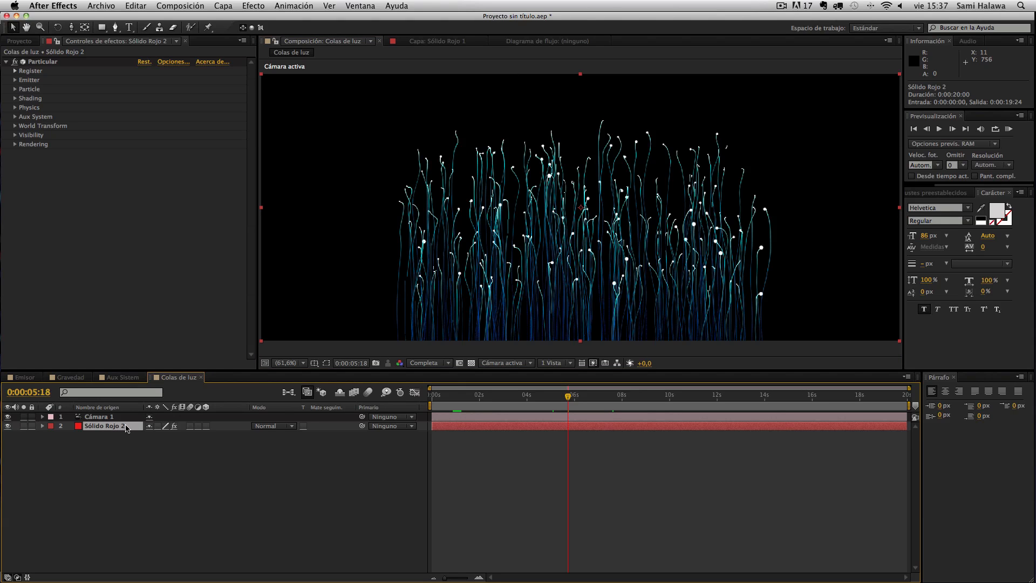
pyautogui.press('super+d')
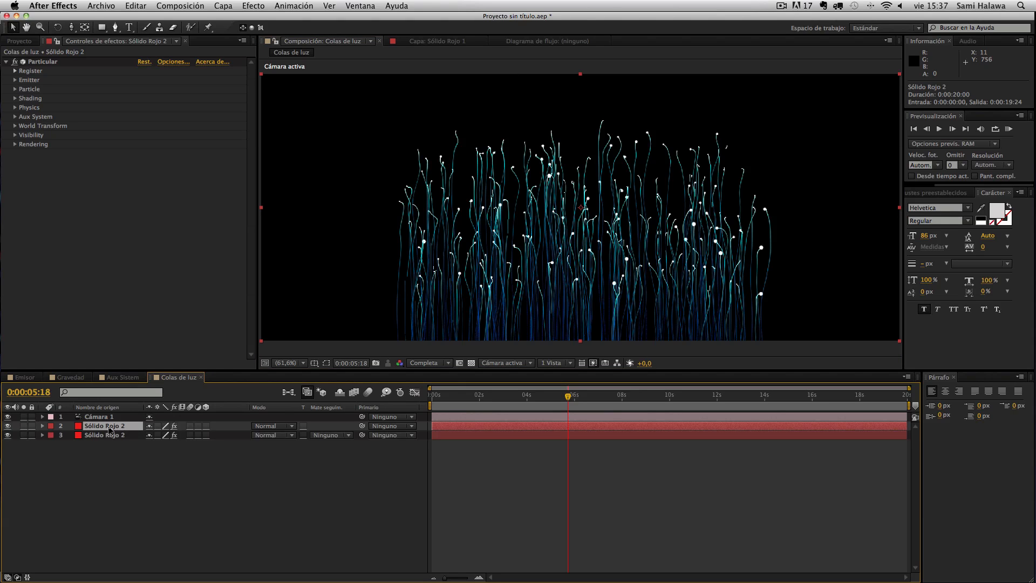
pyautogui.click(15, 117)
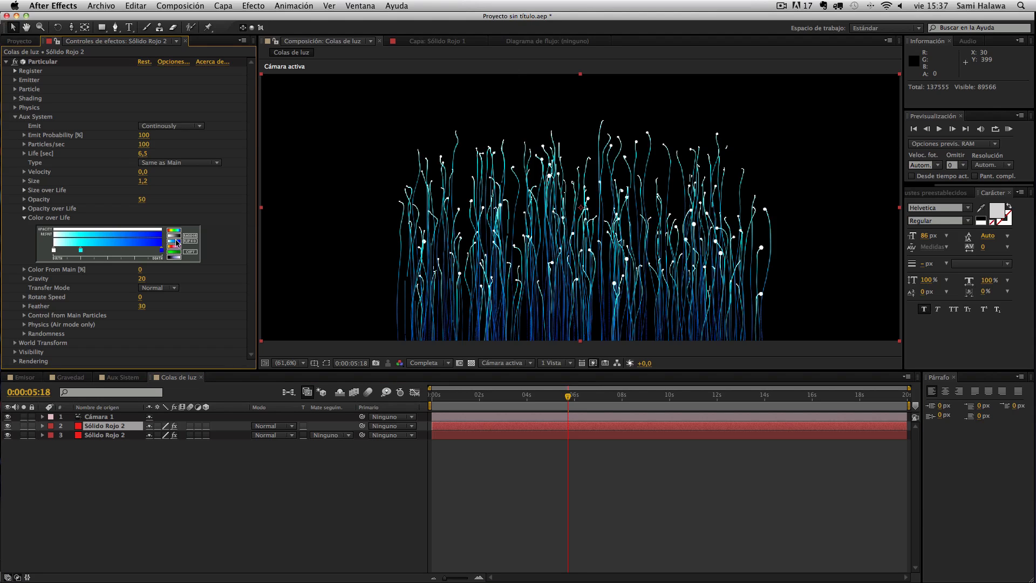
pyautogui.click(178, 231)
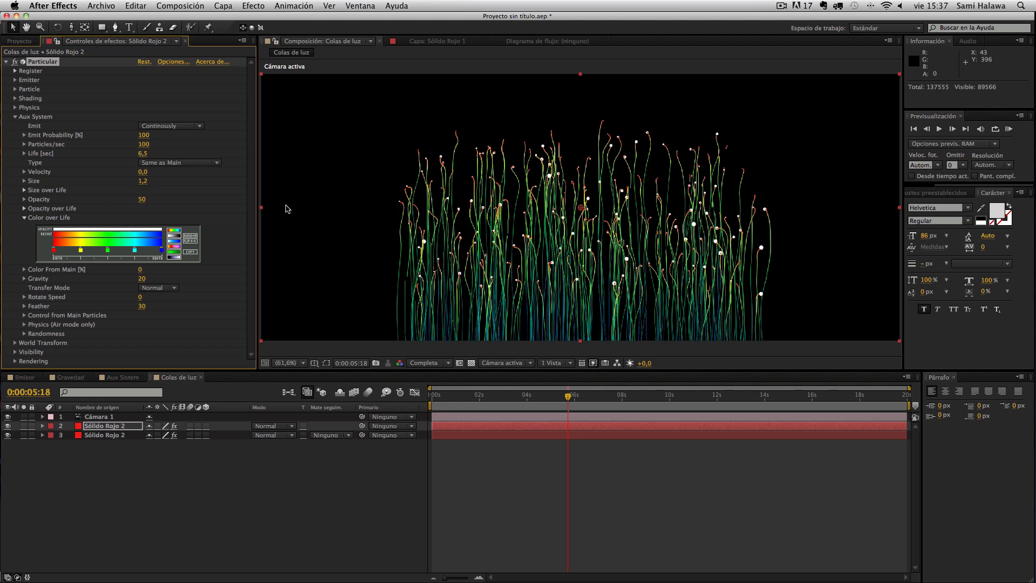
pyautogui.press('/')
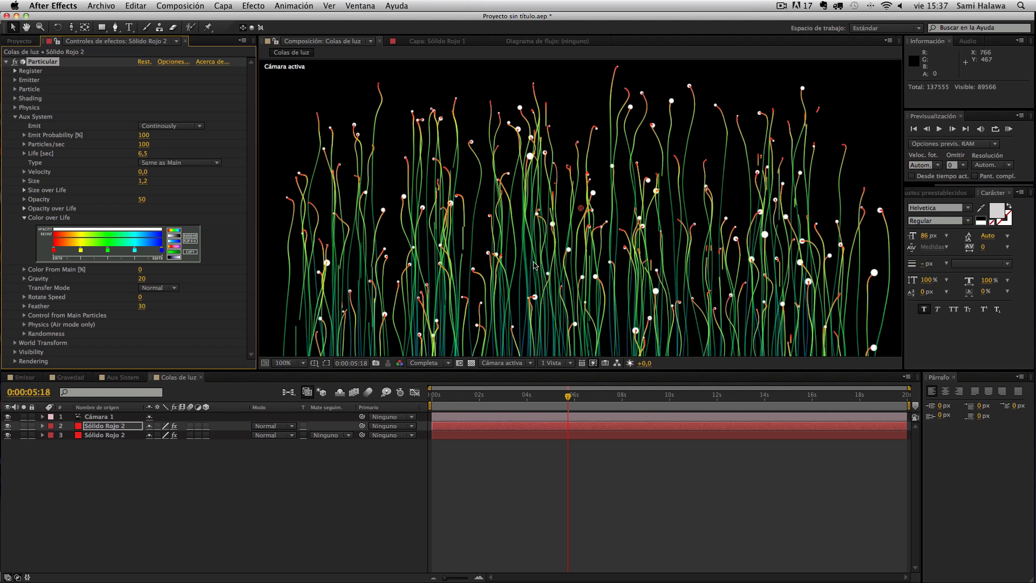
pyautogui.click(15, 116)
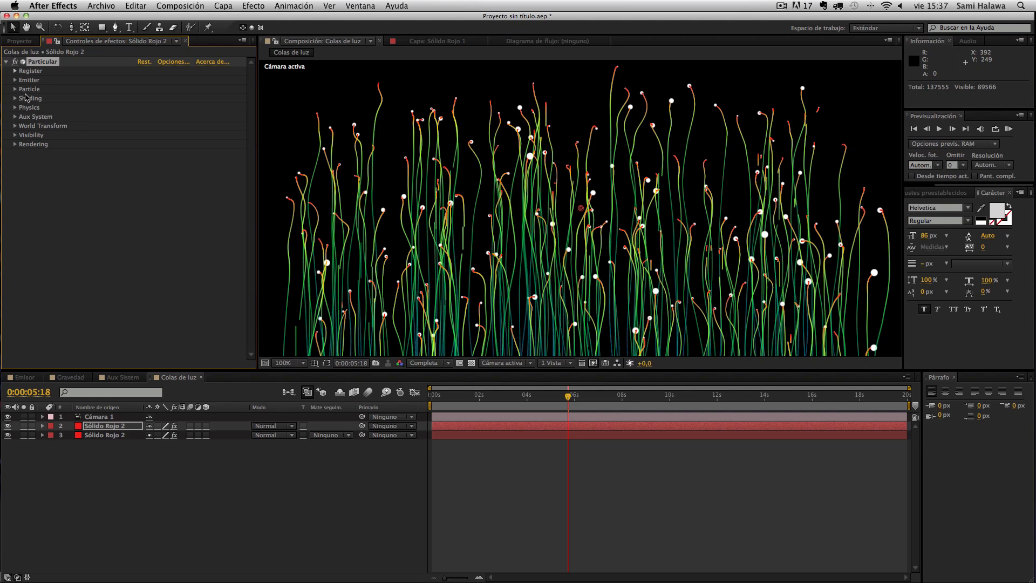
# Set the Emitter's Random Seed to 100110 on the upper Sólido Rojo 2 copy so its trails separate from the original's
pyautogui.click(15, 89)
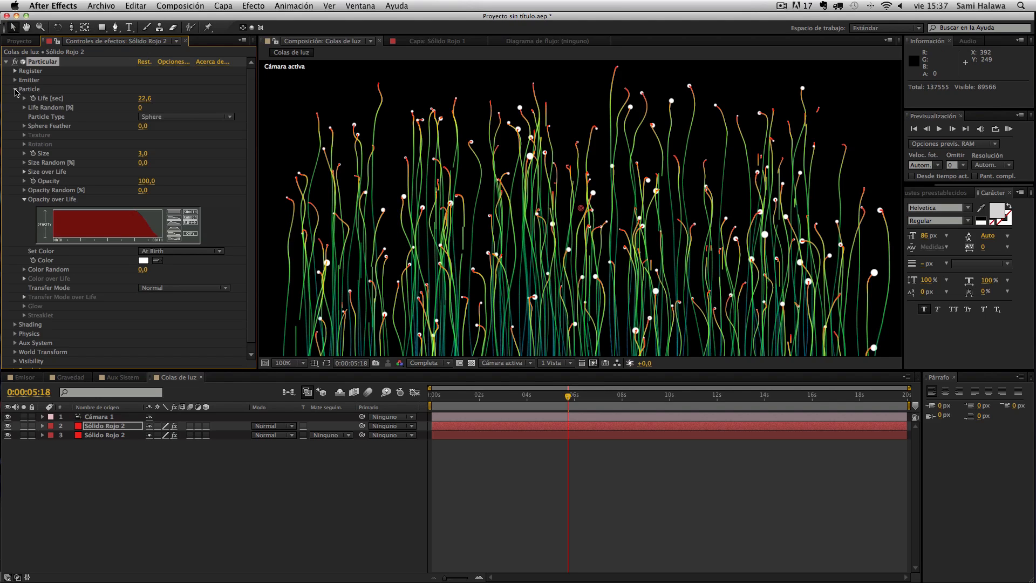
pyautogui.click(16, 80)
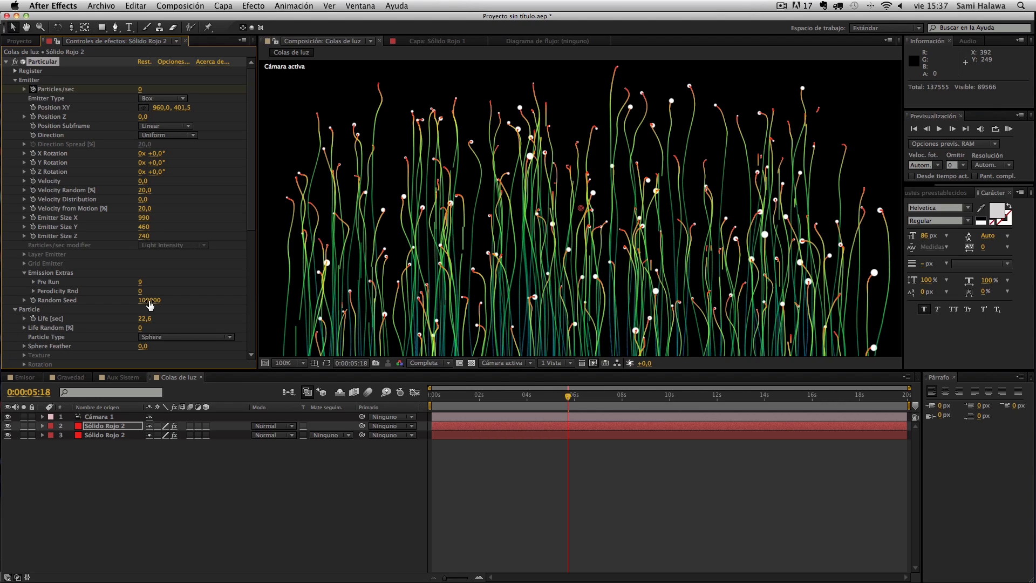
pyautogui.moveTo(150, 306); pyautogui.dragTo(155, 297)
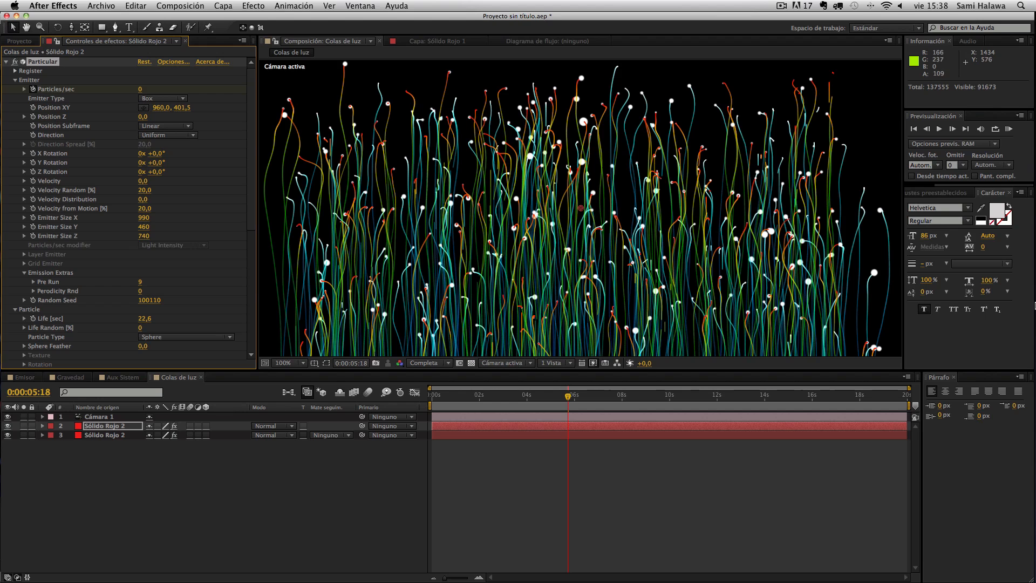
# Switch to QuickTime Player, play Where´s the top?.mov from 00:00:44 to 00:00:56 to examine the trail colours, and return to After Effects
pyautogui.click(1017, 360)
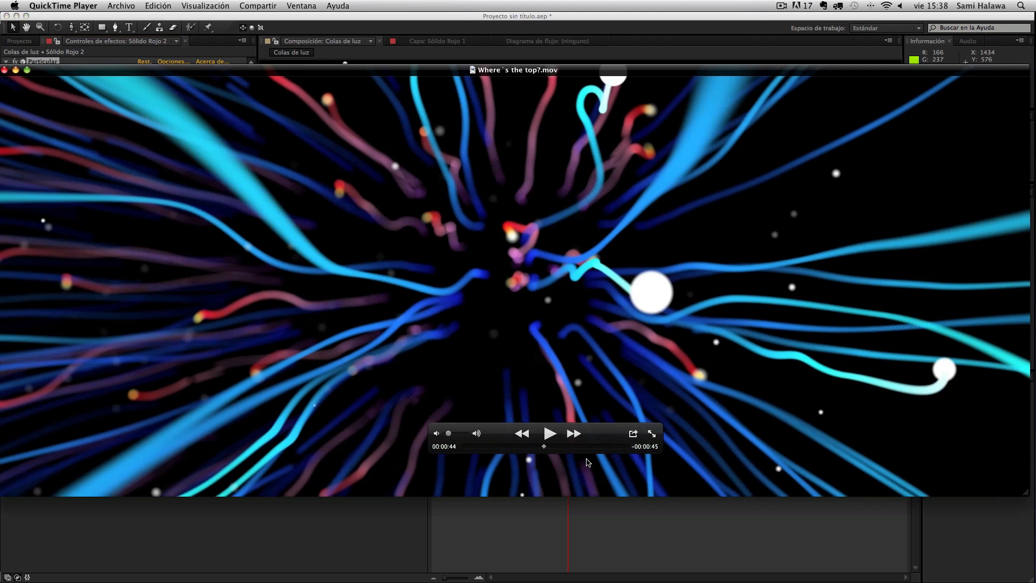
pyautogui.click(559, 441)
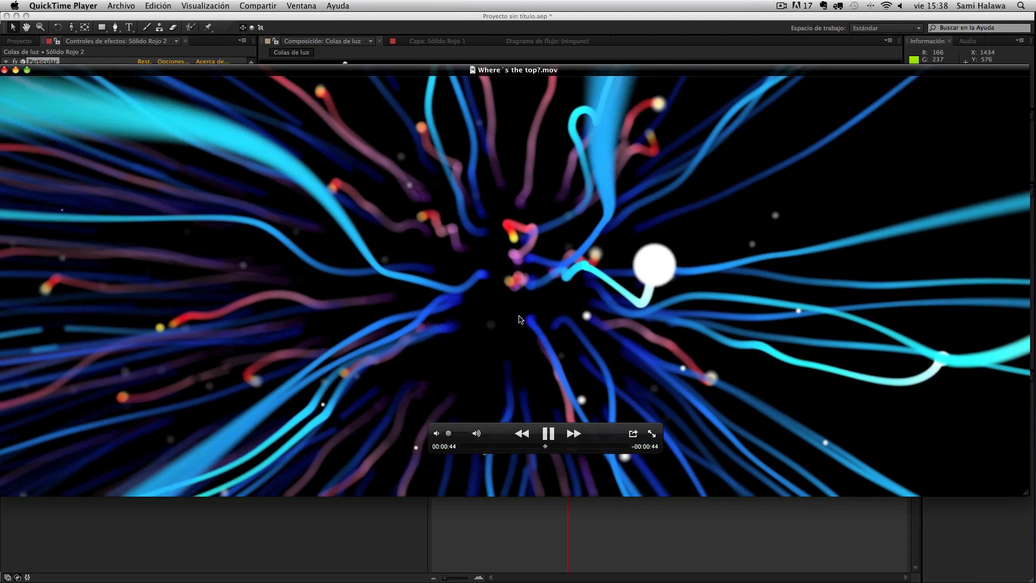
pyautogui.click(560, 446)
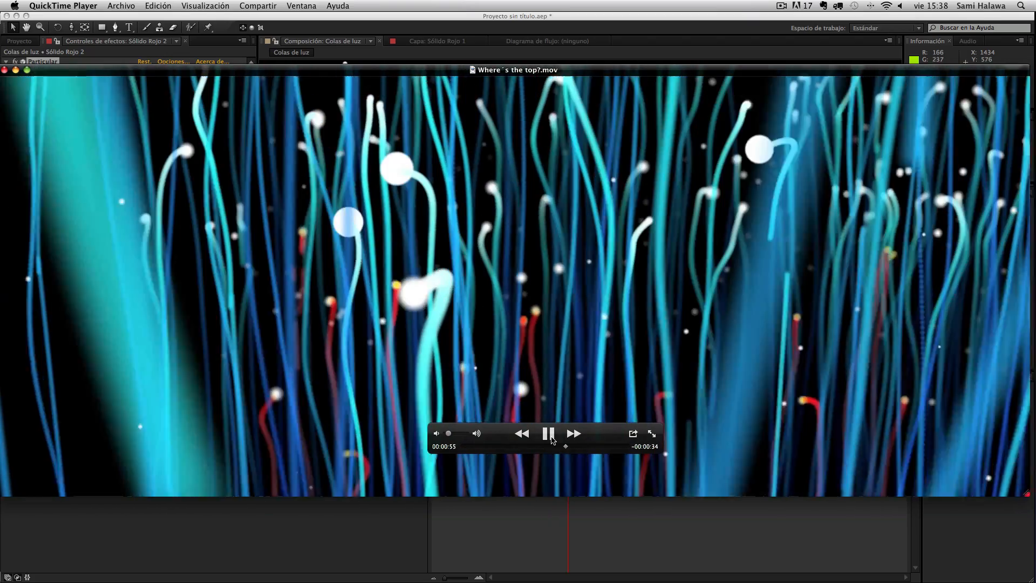
pyautogui.click(548, 433)
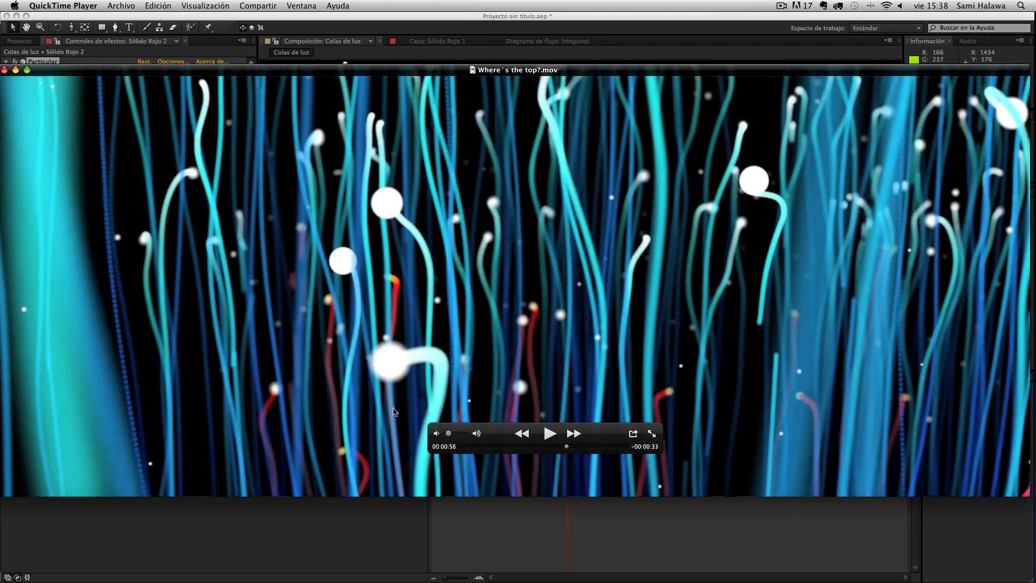
pyautogui.click(156, 526)
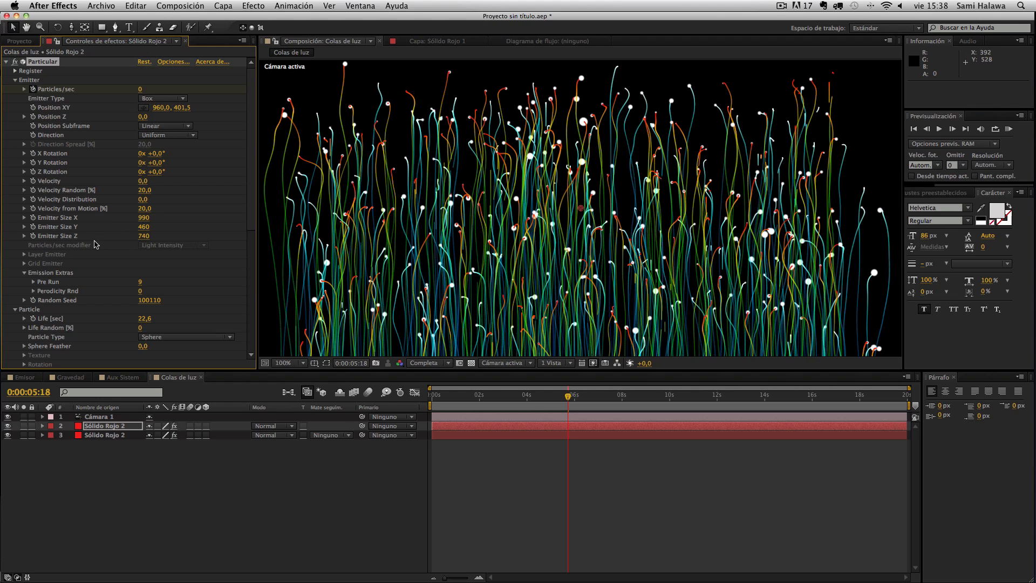
pyautogui.click(15, 309)
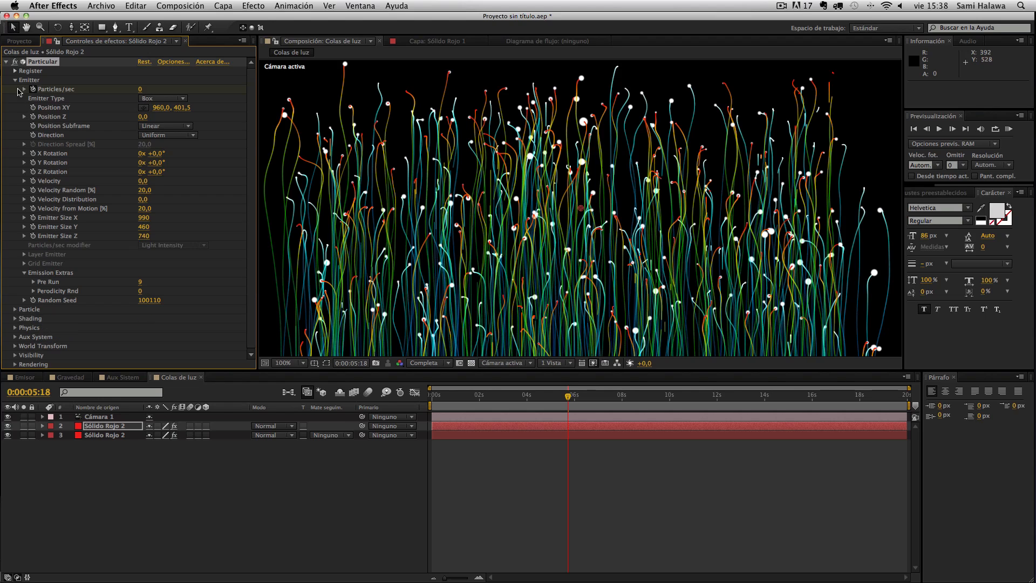
# Set the Y Offset in Particular's World Transform on the upper Sólido Rojo 2 layer to 390, after trying -390 and 40
pyautogui.click(15, 79)
pyautogui.click(14, 126)
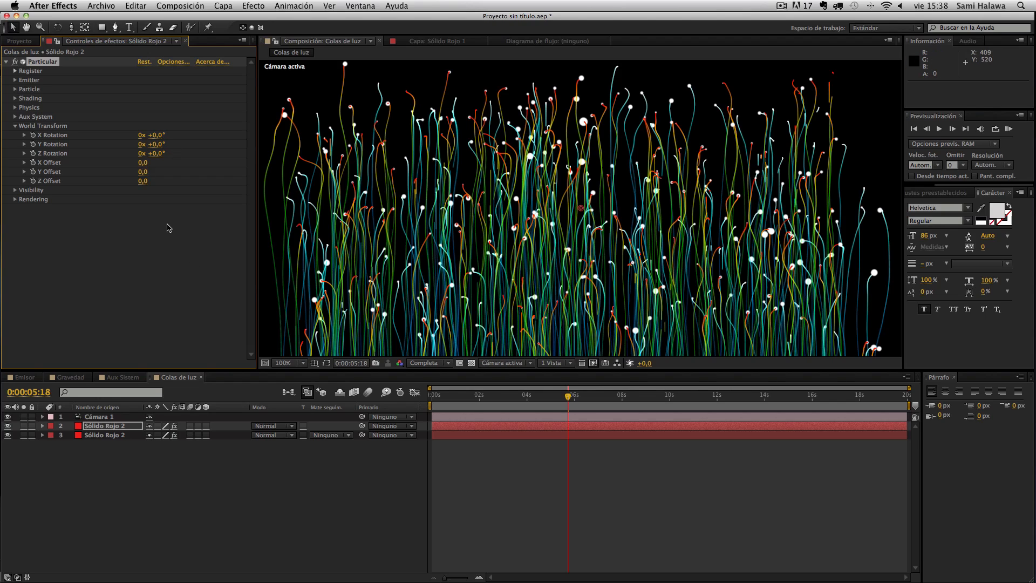
pyautogui.moveTo(143, 174)
pyautogui.mouseDown()
pyautogui.moveTo(129, 172)
pyautogui.moveTo(166, 176)
pyautogui.moveTo(157, 175)
pyautogui.mouseUp()
pyautogui.click(149, 171)
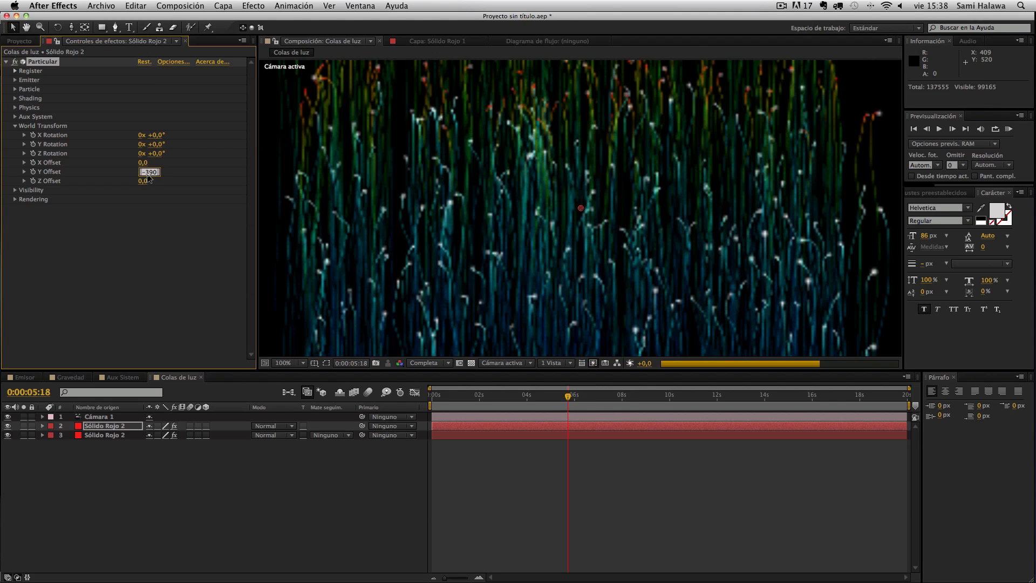
pyautogui.write('-180')
pyautogui.press('Return')
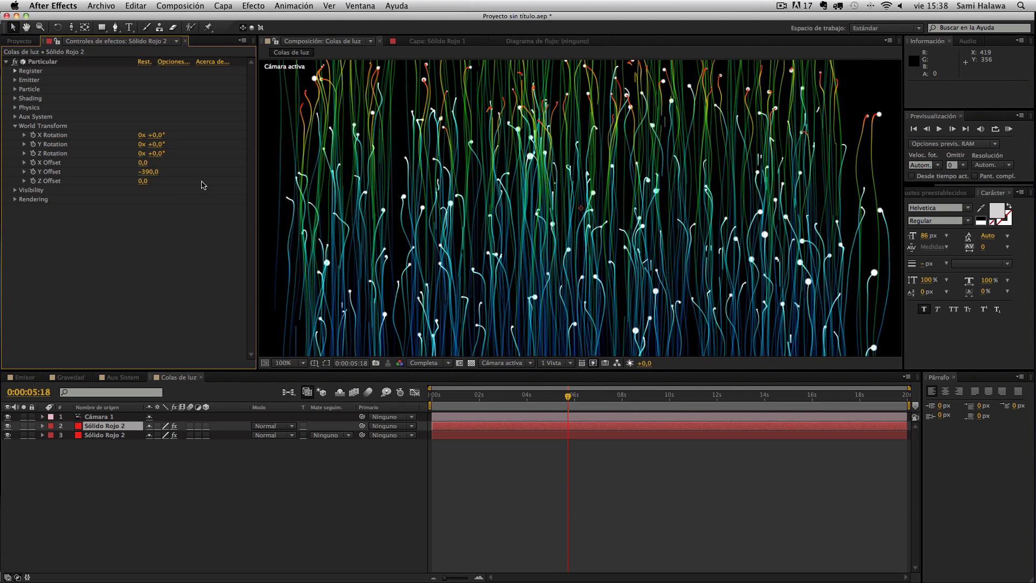
pyautogui.moveTo(156, 172); pyautogui.dragTo(199, 180)
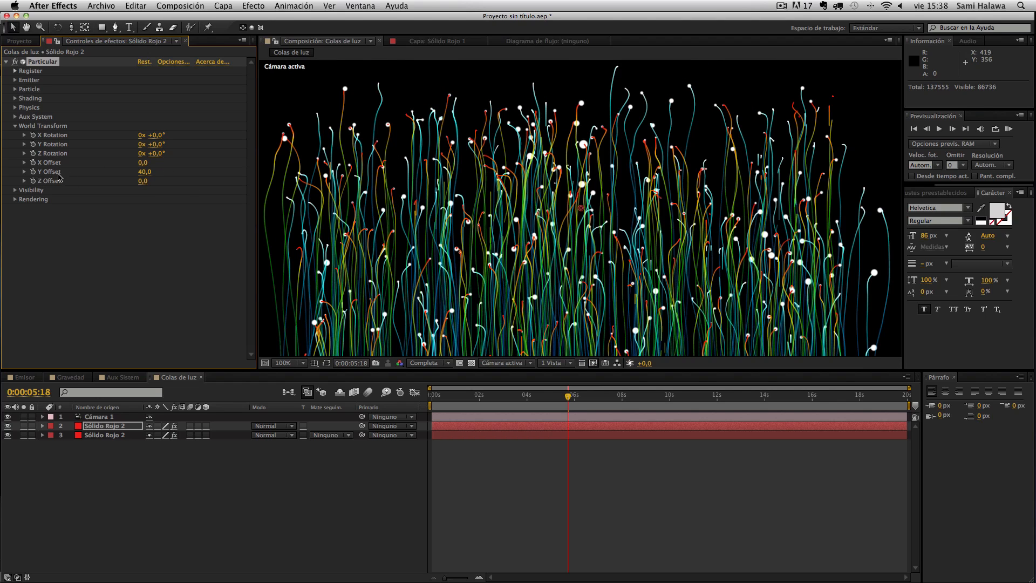
pyautogui.moveTo(139, 171)
pyautogui.mouseDown()
pyautogui.moveTo(158, 176)
pyautogui.moveTo(147, 179)
pyautogui.mouseUp()
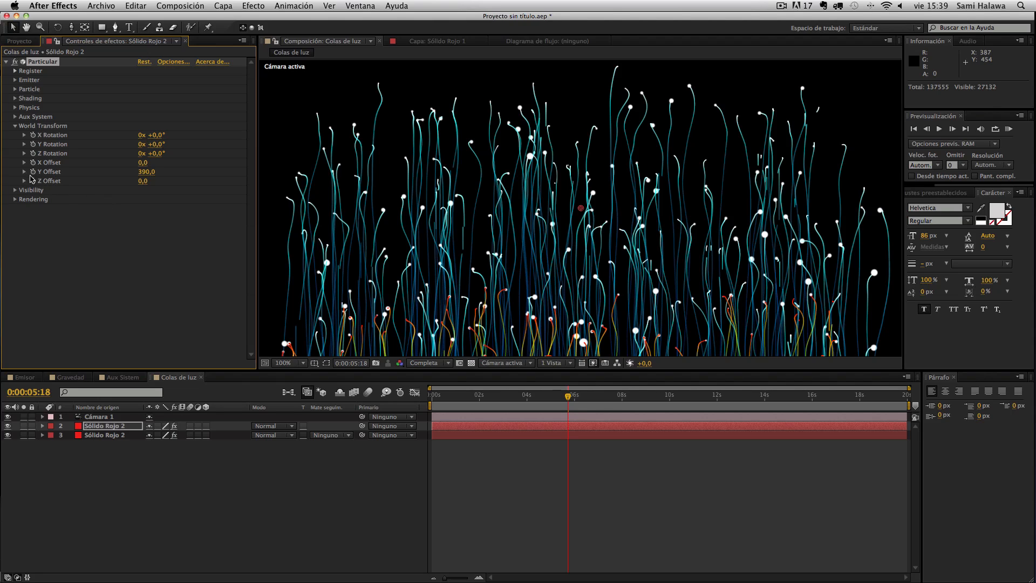
# Keyframe the Y Offset to 40 at 0:00:11:20 and preview the animation at 0:00:08:05
pyautogui.click(608, 397)
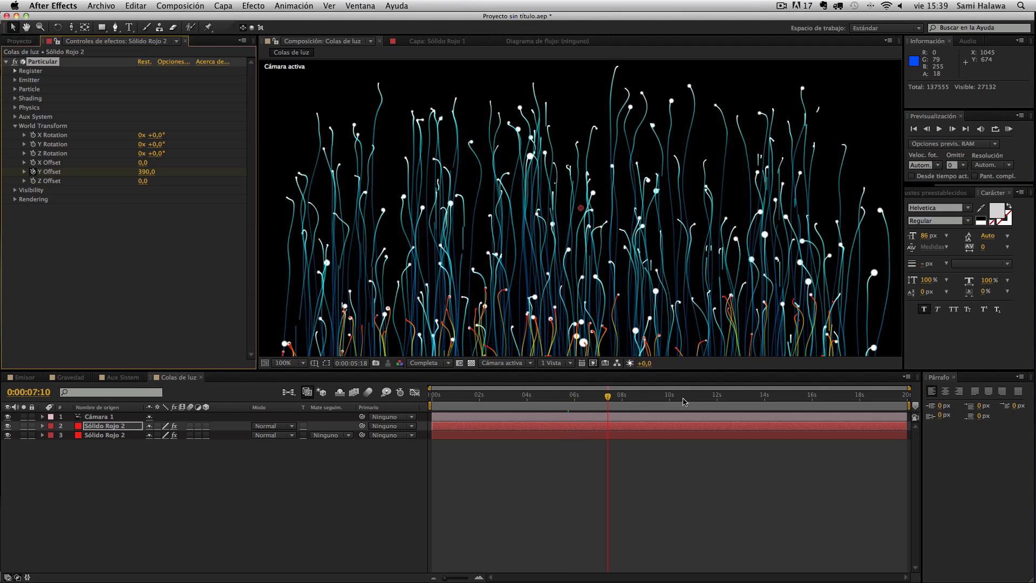
pyautogui.click(712, 397)
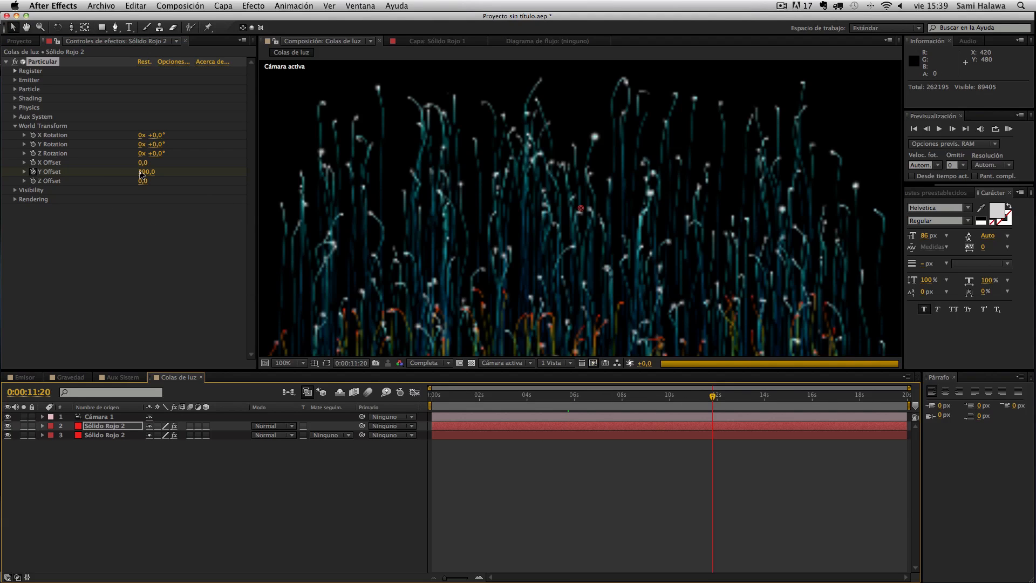
pyautogui.moveTo(141, 172); pyautogui.dragTo(122, 172)
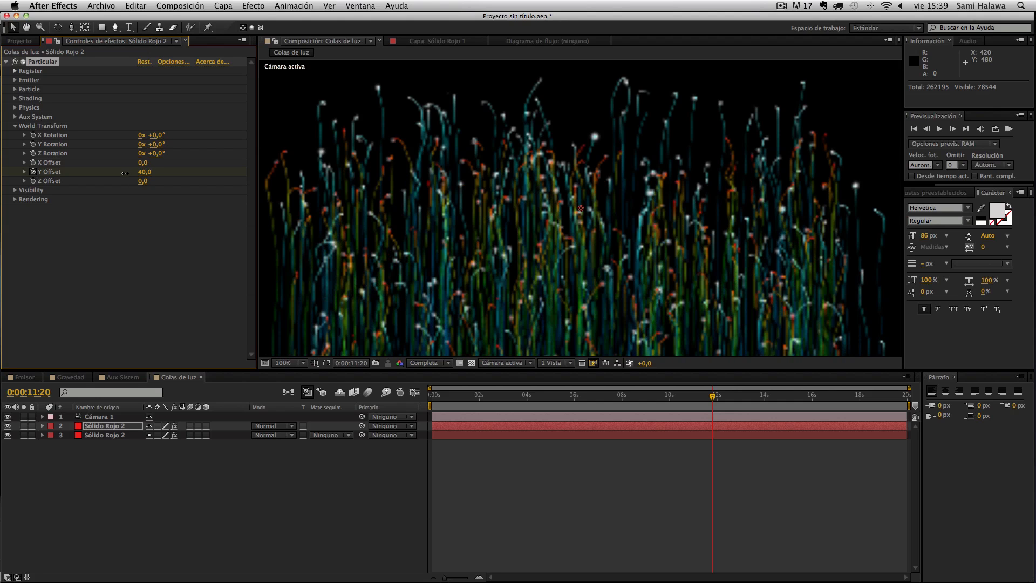
pyautogui.click(621, 398)
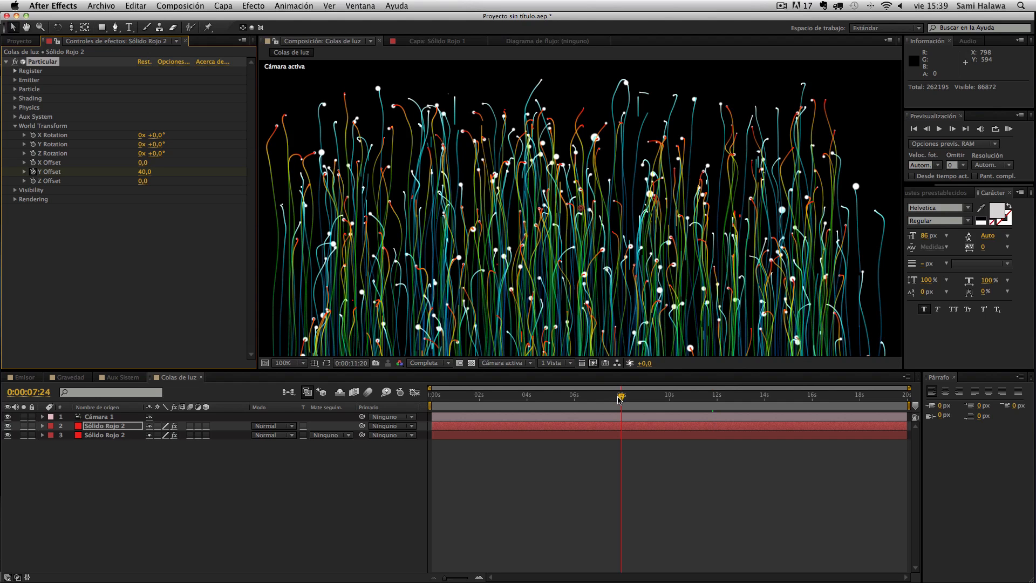
pyautogui.moveTo(619, 398)
pyautogui.mouseDown()
pyautogui.moveTo(667, 398)
pyautogui.moveTo(627, 399)
pyautogui.mouseUp()
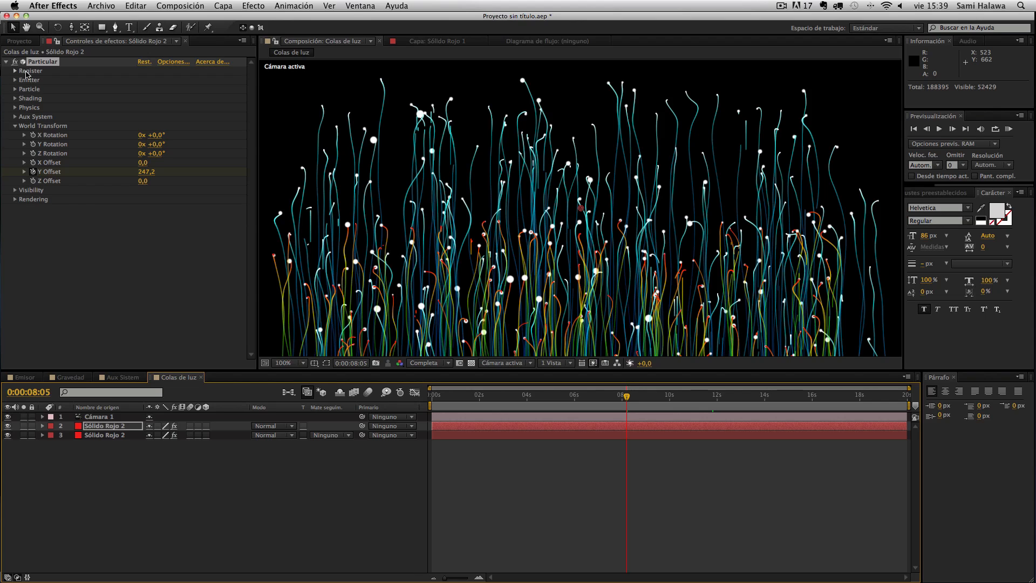
# Hide the upper Sólido Rojo 2 layer and look at the reference movie in QuickTime Player before returning to After Effects
pyautogui.click(108, 426)
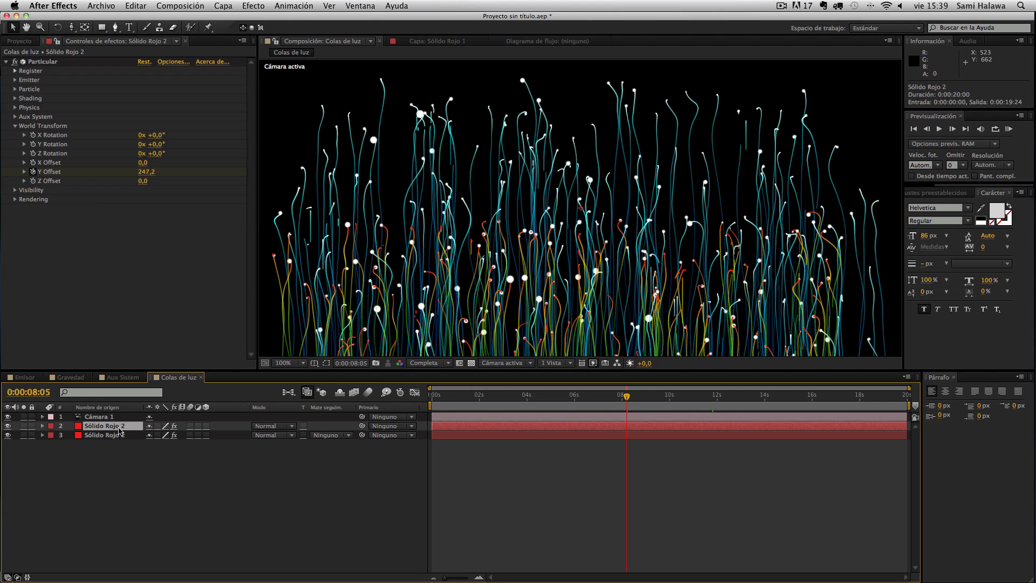
pyautogui.click(8, 425)
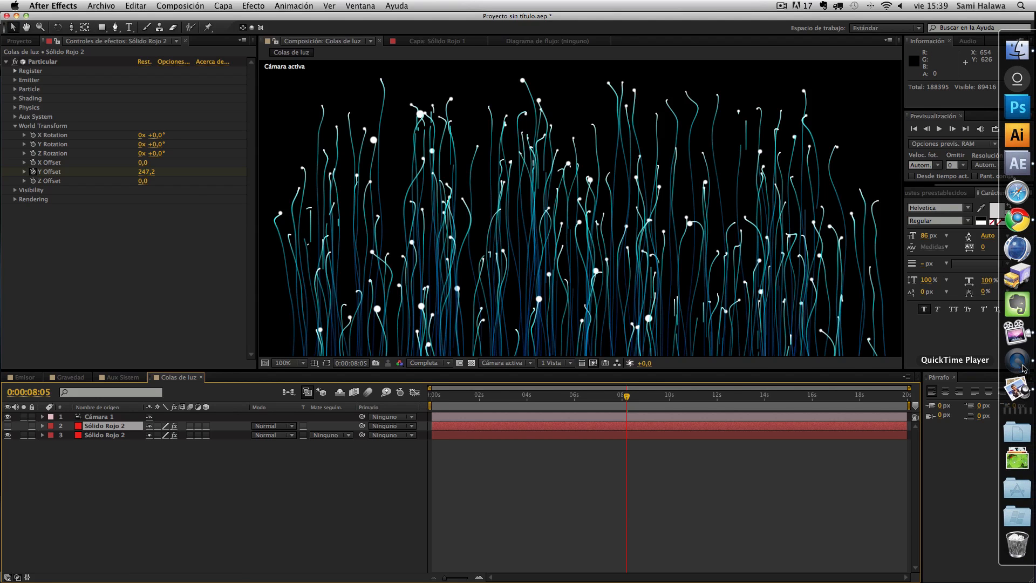
pyautogui.click(1018, 417)
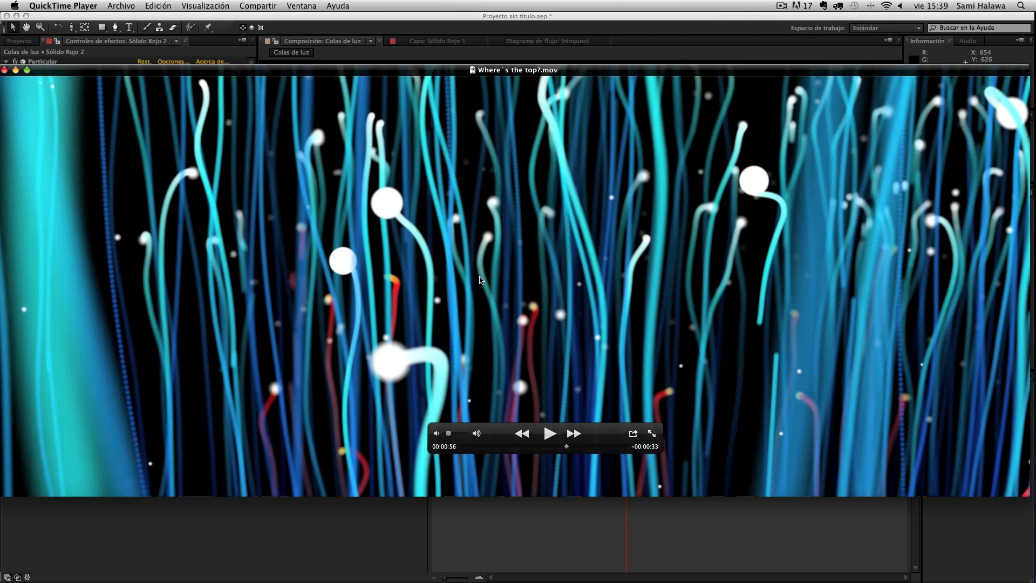
pyautogui.click(109, 535)
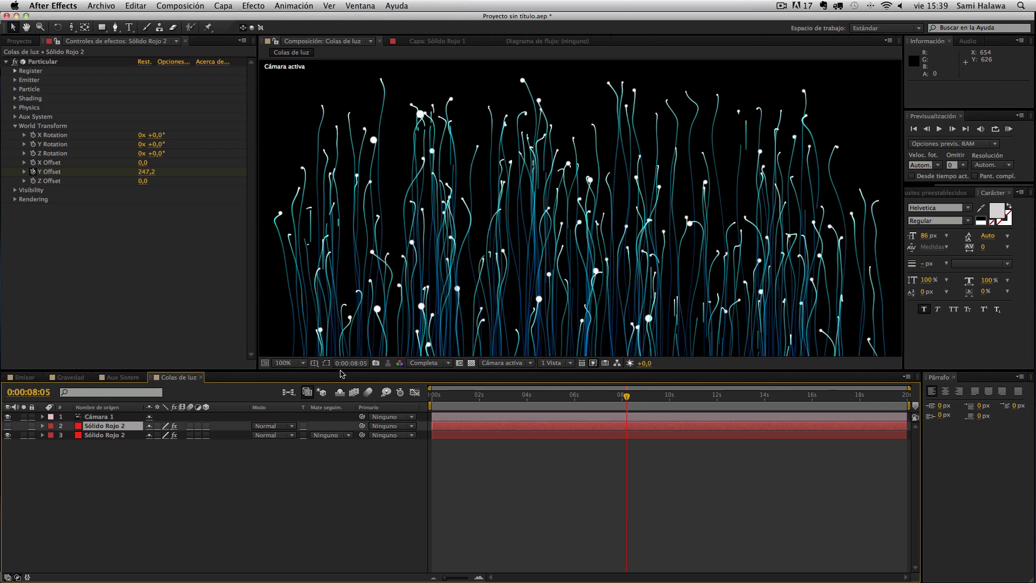
# Move Cámara 1 forward along its Z axis so that the light trails fill the composition frame
pyautogui.click(111, 417)
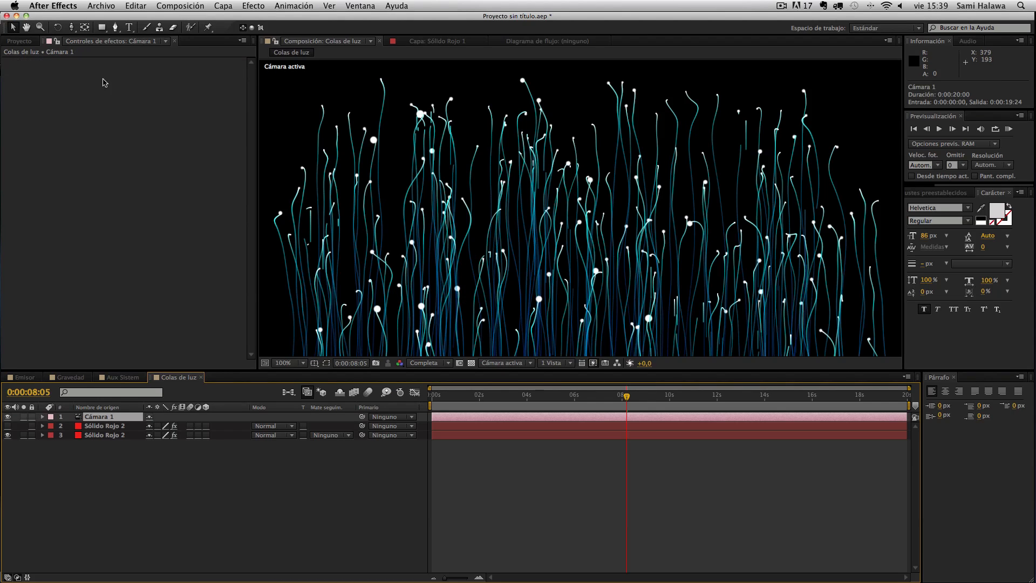
pyautogui.click(71, 27)
pyautogui.moveTo(514, 252); pyautogui.dragTo(485, 267)
pyautogui.moveTo(545, 257); pyautogui.dragTo(714, 236)
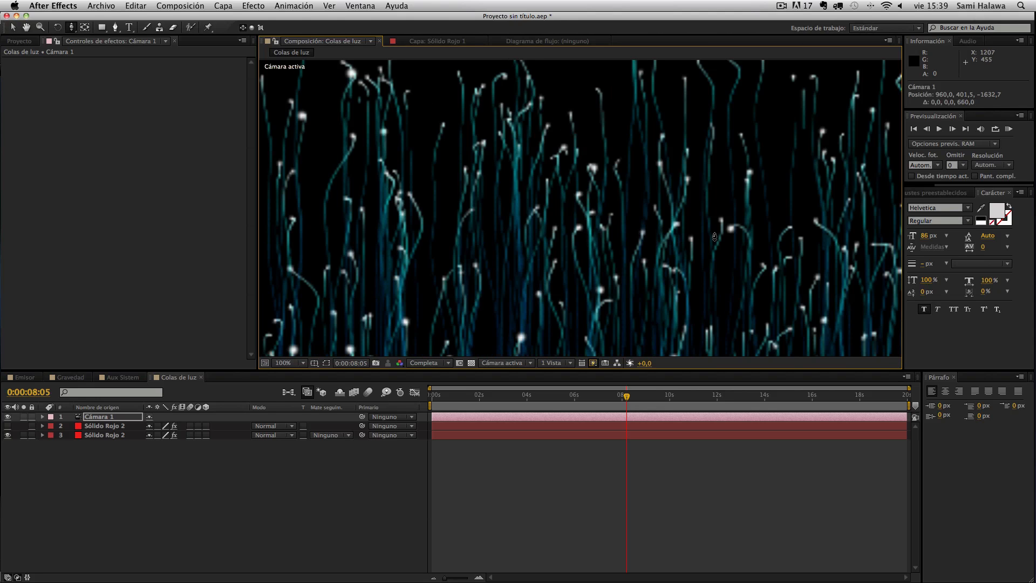
pyautogui.moveTo(545, 245); pyautogui.dragTo(654, 241)
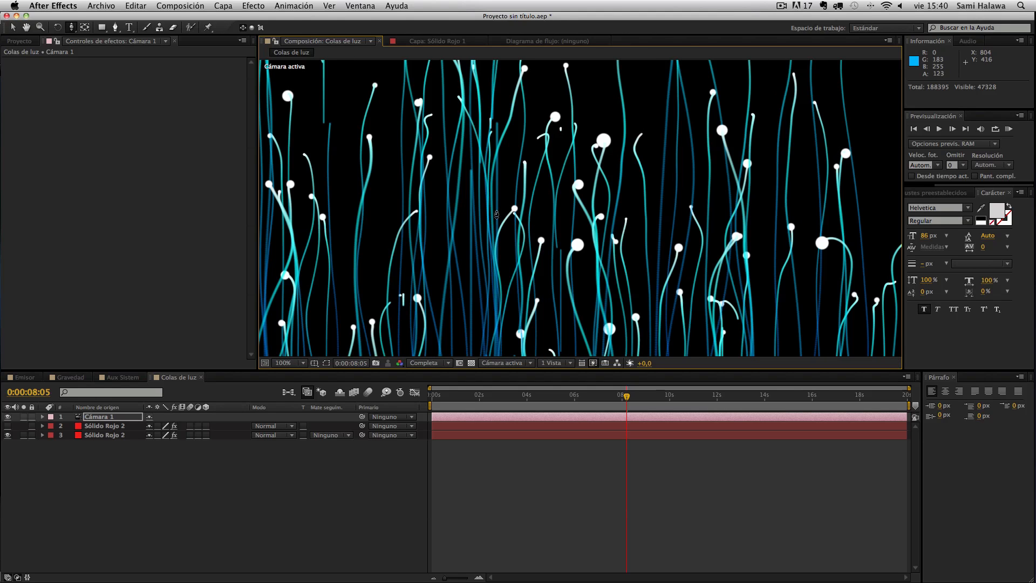
pyautogui.click(19, 41)
pyautogui.click(13, 27)
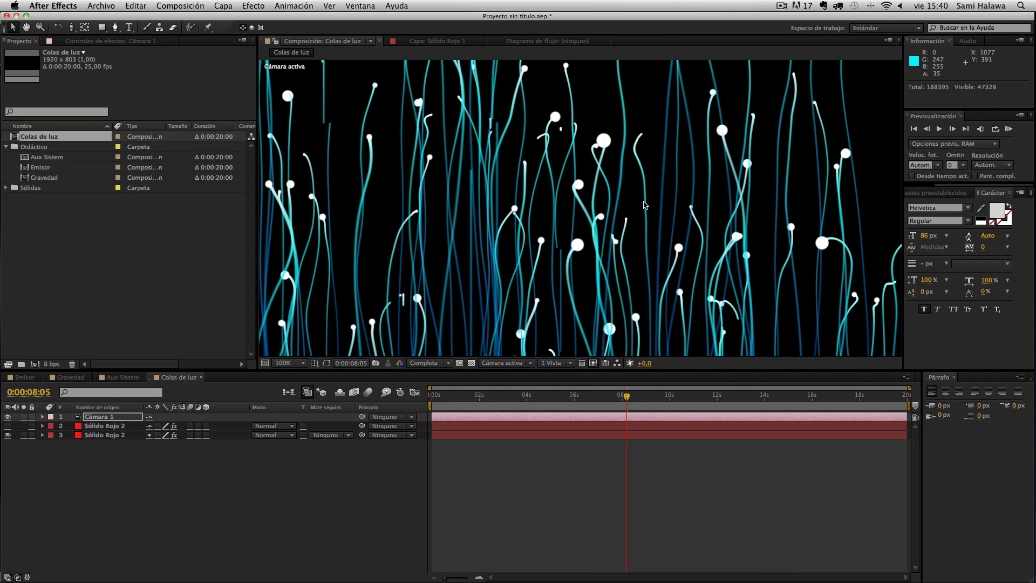
# Turn on depth of field (Profundidad de campo) in the camera options of Cámara 1
pyautogui.moveTo(534, 230); pyautogui.dragTo(664, 147)
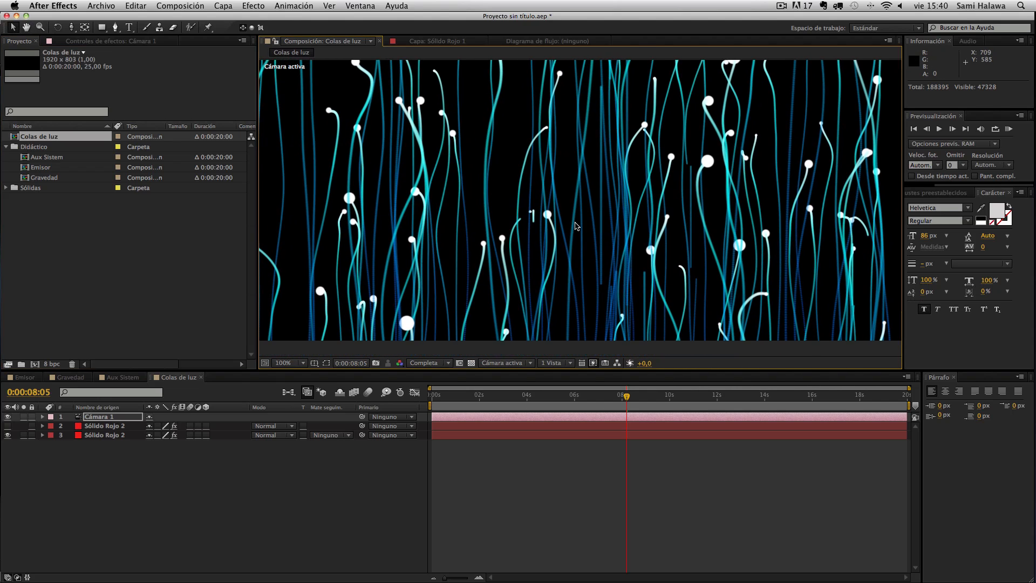
pyautogui.scroll(-1, 575, 223)
pyautogui.moveTo(575, 217); pyautogui.dragTo(496, 273)
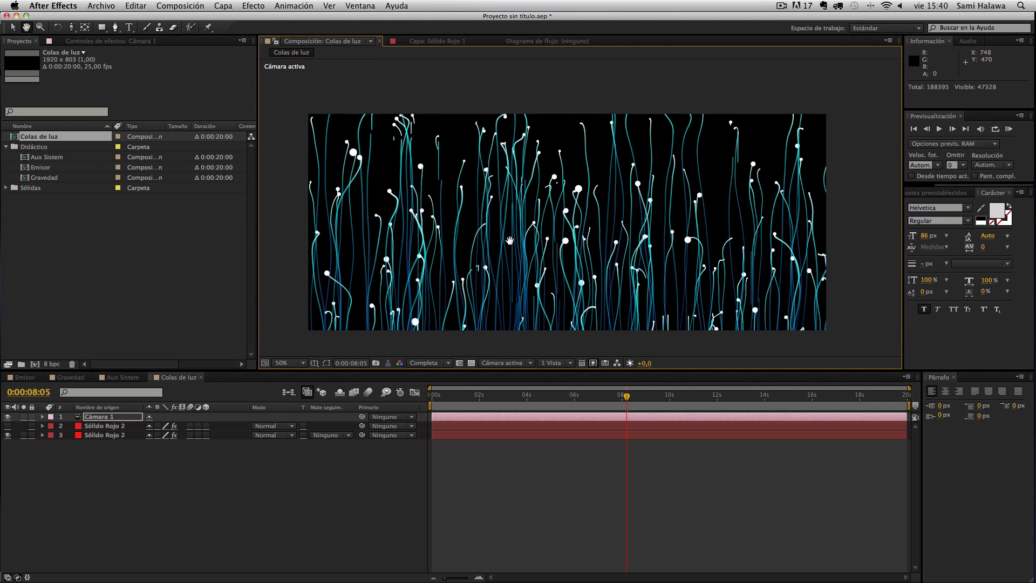
pyautogui.scroll(1, 530, 247)
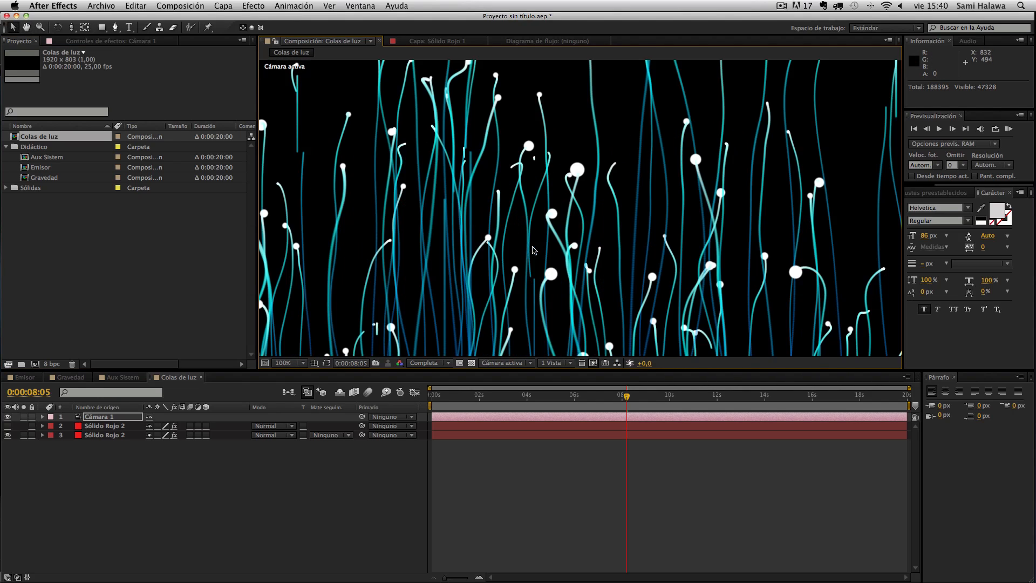
pyautogui.click(42, 416)
pyautogui.click(51, 435)
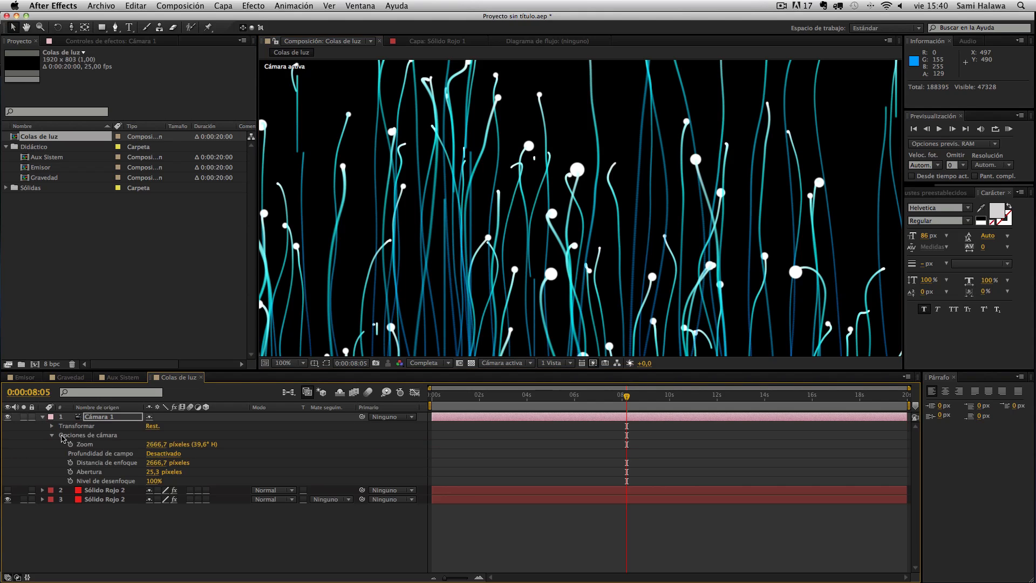
pyautogui.click(163, 453)
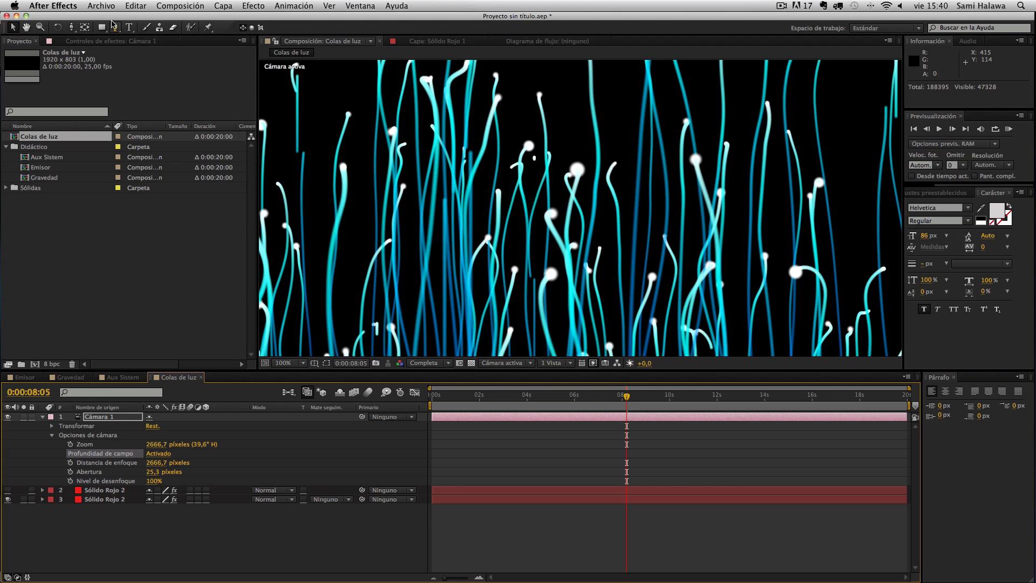
# Examine the Depth of Field choices in Particular's Rendering settings on the lower Sólido Rojo 2 layer
pyautogui.moveTo(0, 0)
pyautogui.click(116, 490)
pyautogui.click(111, 508)
pyautogui.click(111, 499)
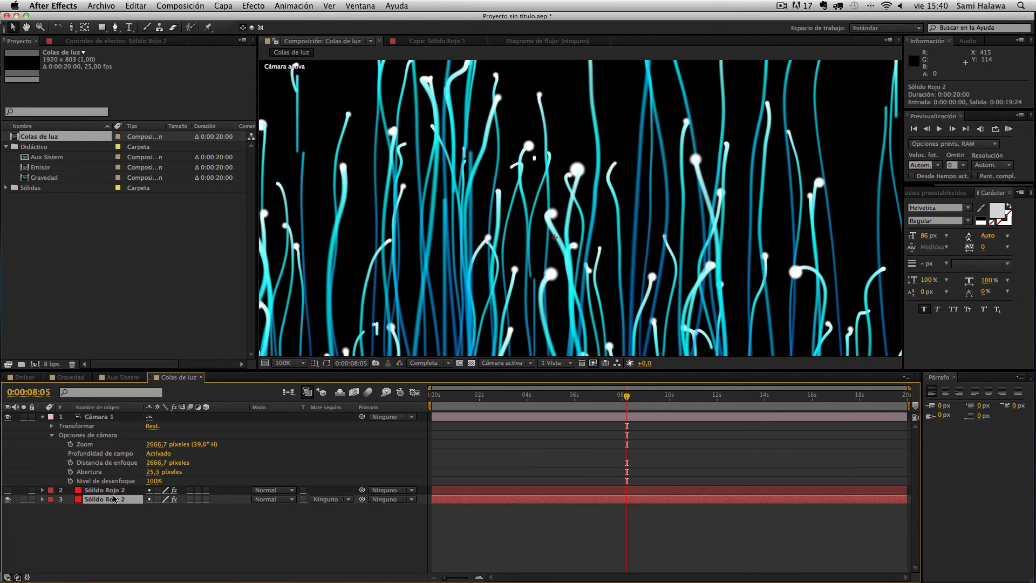
pyautogui.click(94, 41)
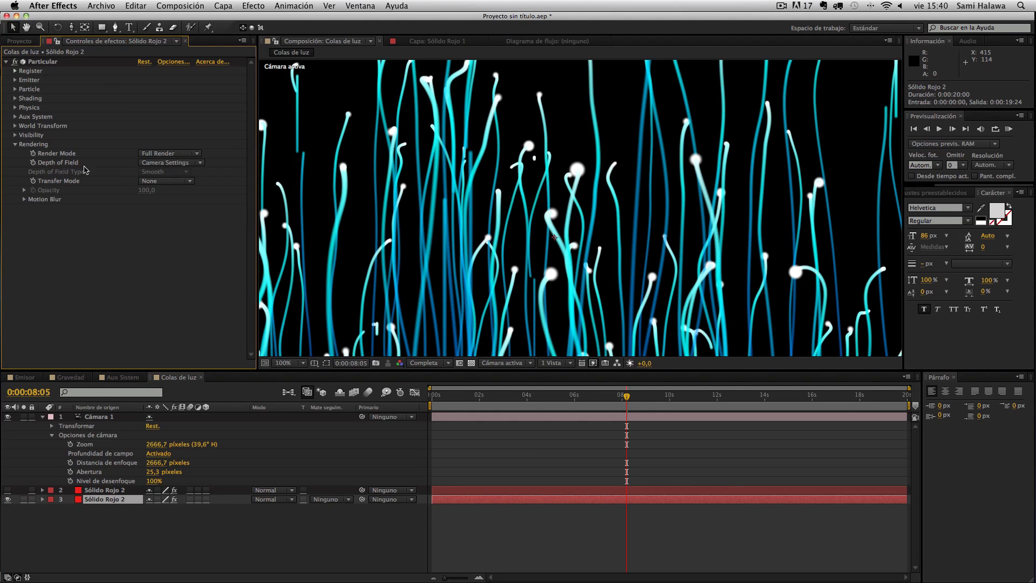
pyautogui.click(163, 163)
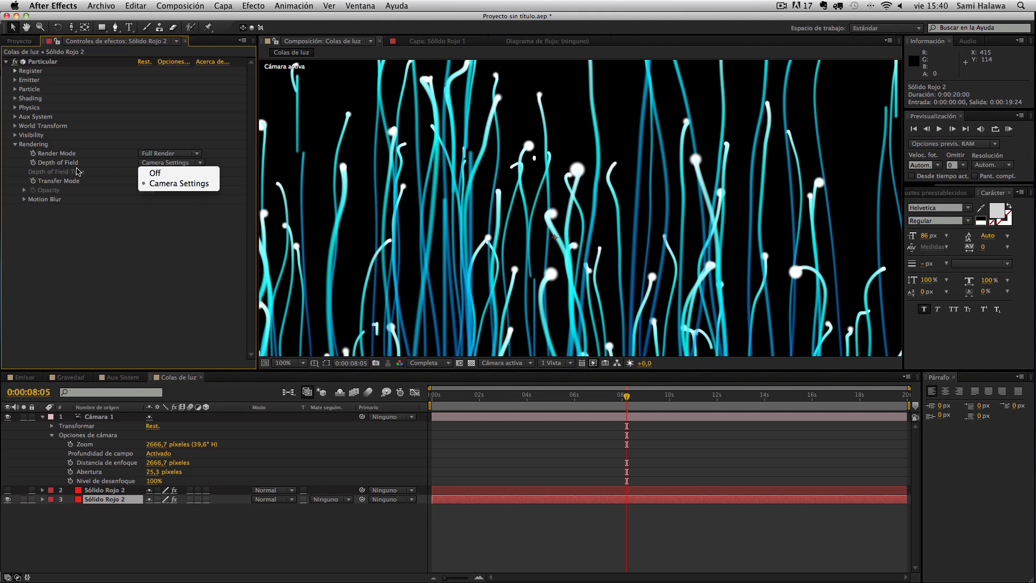
pyautogui.click(45, 169)
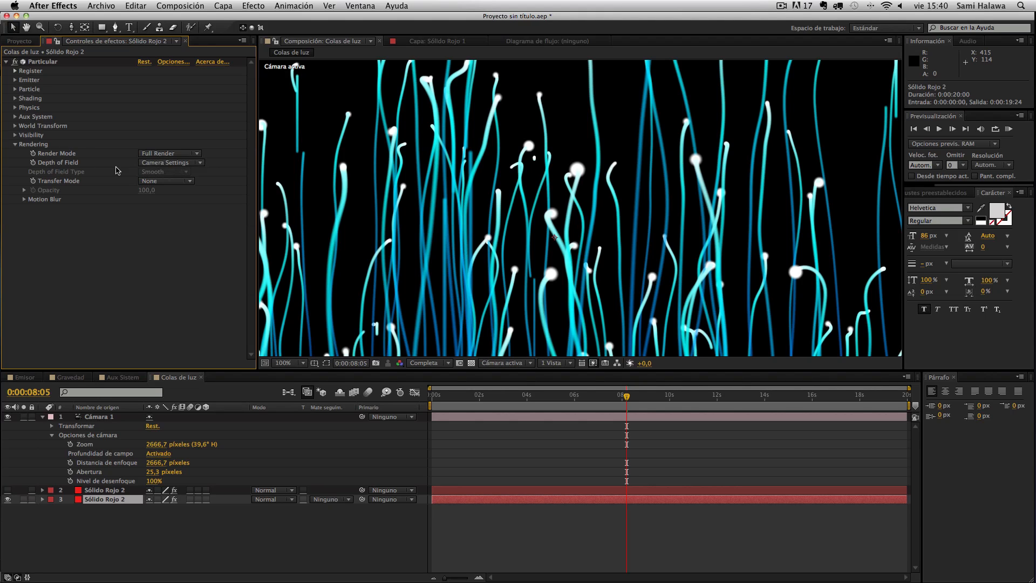
pyautogui.click(143, 162)
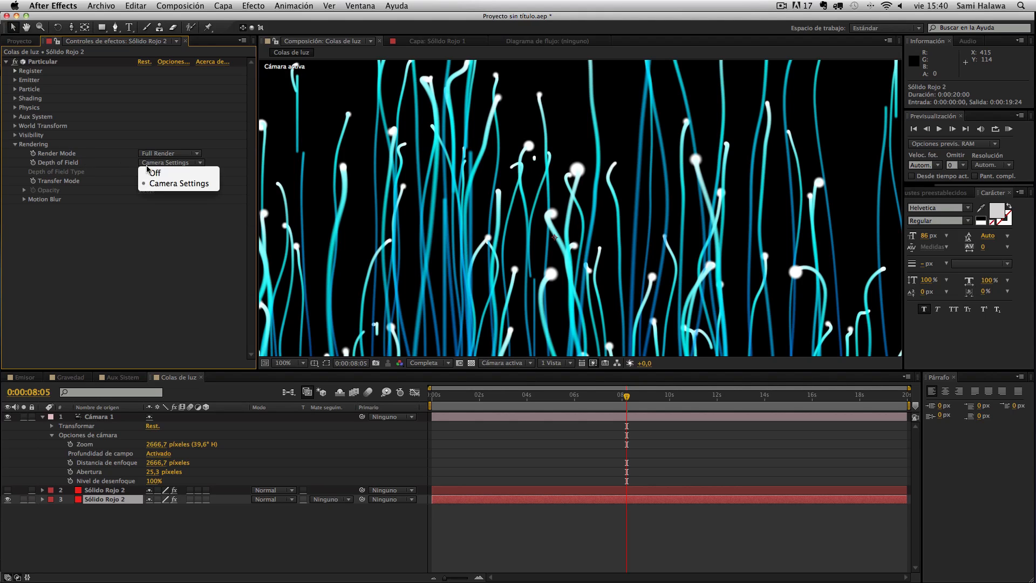
pyautogui.click(42, 163)
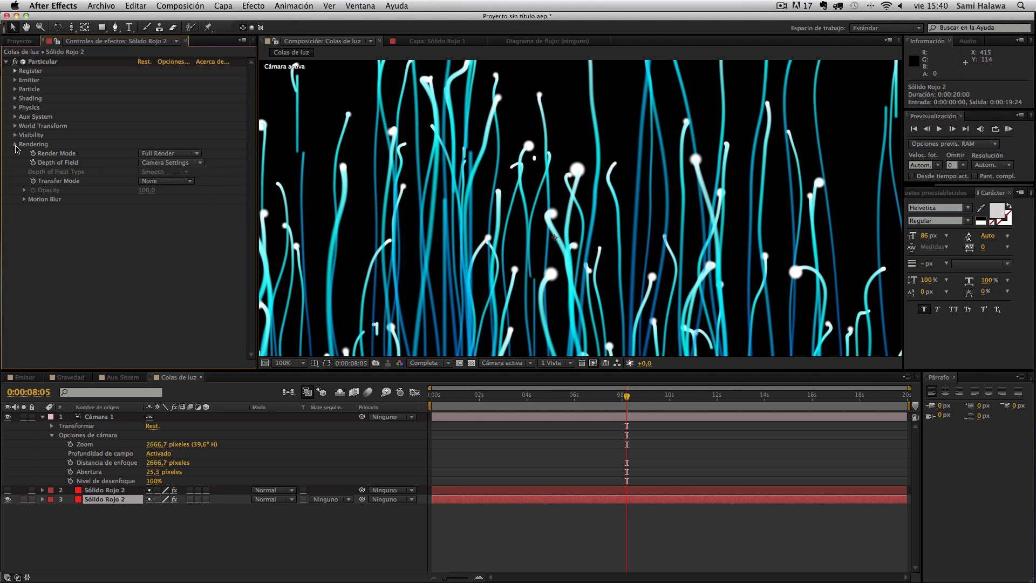
pyautogui.click(15, 144)
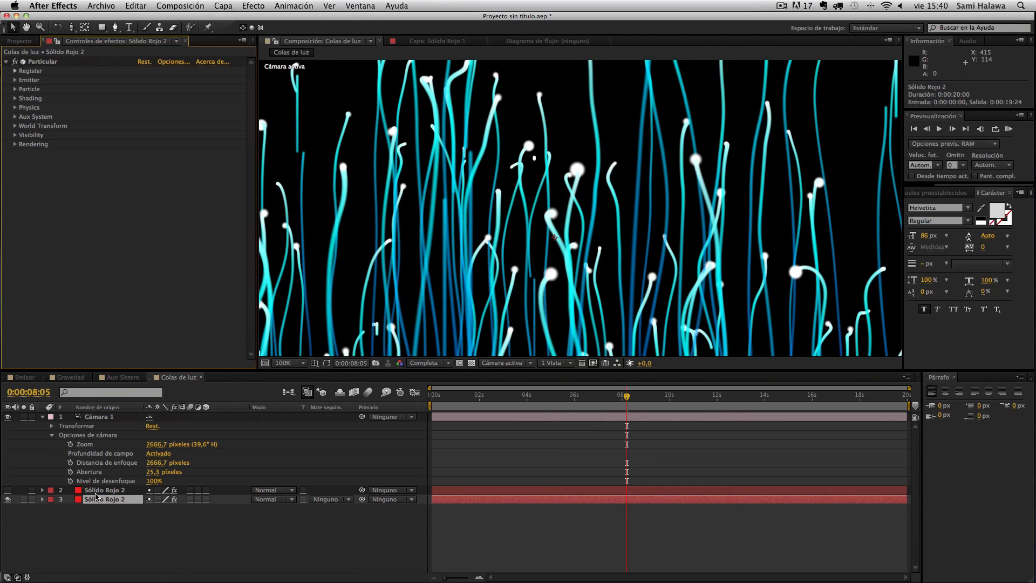
pyautogui.click(100, 489)
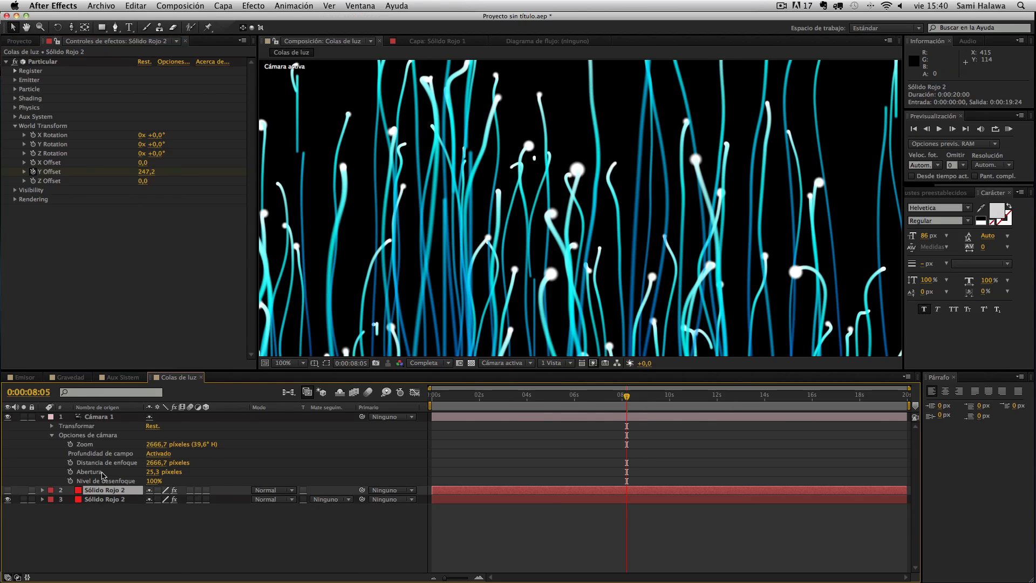
# Set the aperture (Abertura) of Cámara 1 to 17,7 pixels
pyautogui.click(107, 417)
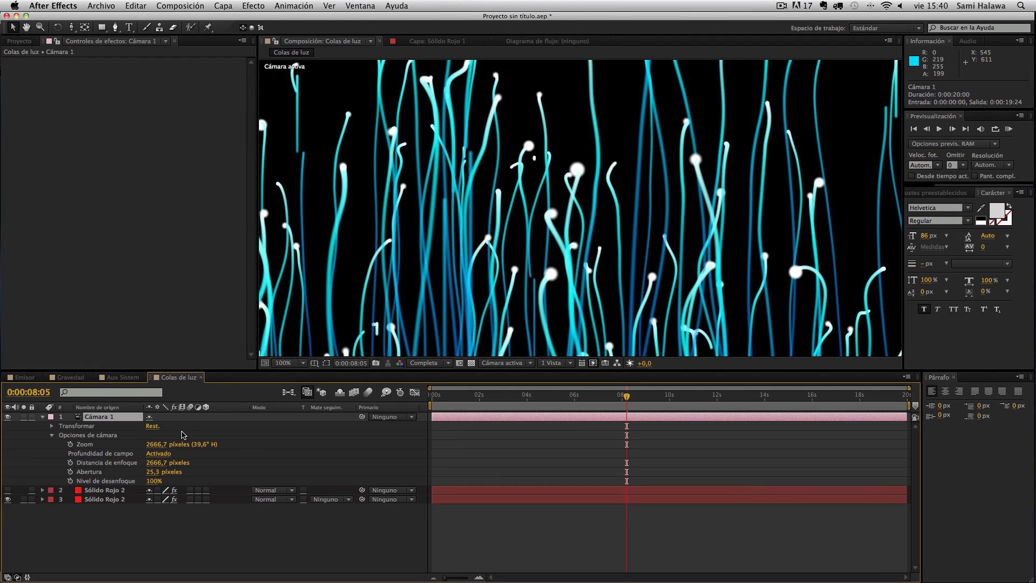
pyautogui.click(152, 472)
pyautogui.write('17,7')
pyautogui.press('Tab')
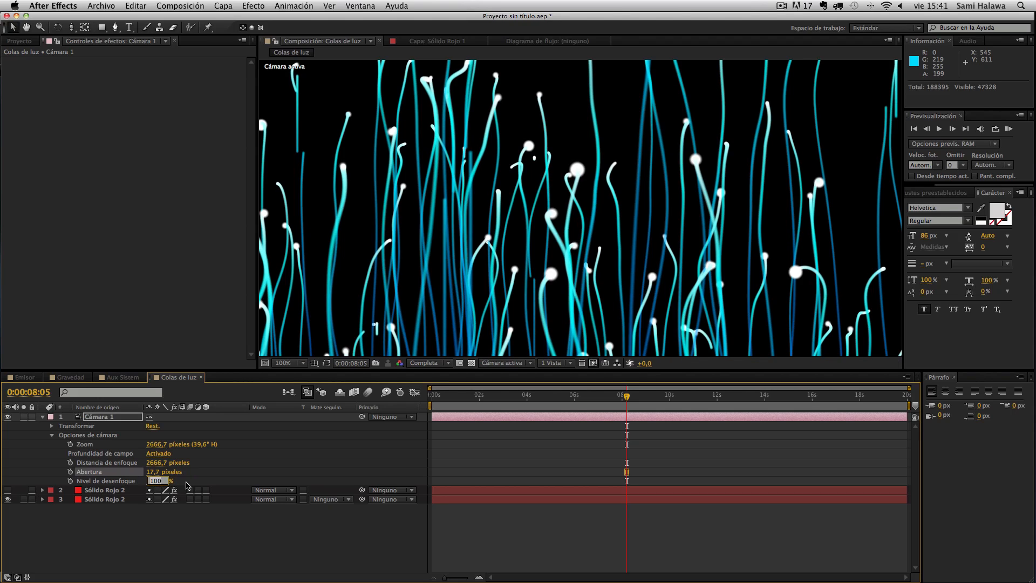
pyautogui.click(195, 482)
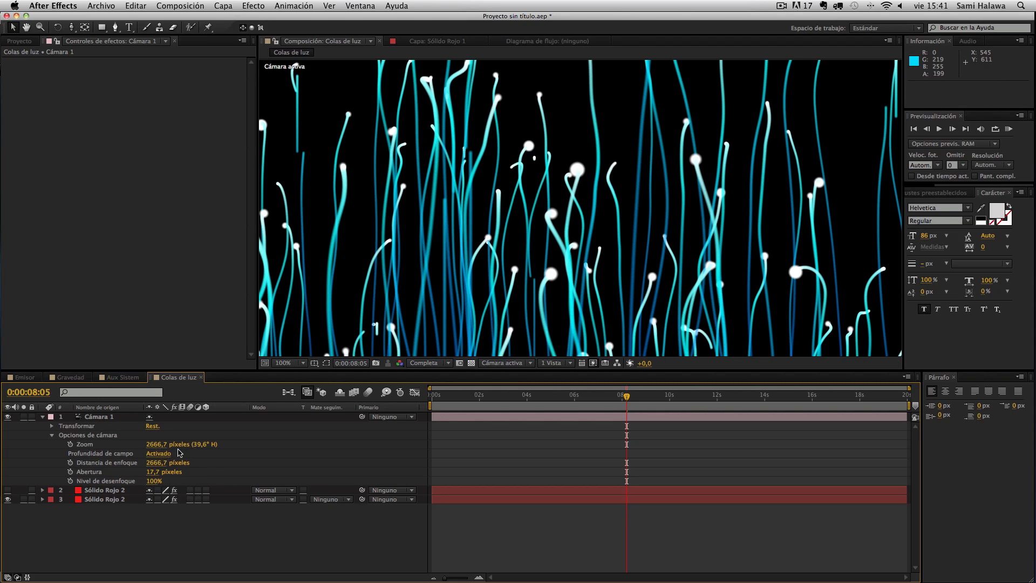
# Lower the focus distance (Distancia de enfoque) of Cámara 1 to 2574,7 pixels and show its full cone in the Superior view
pyautogui.click(157, 463)
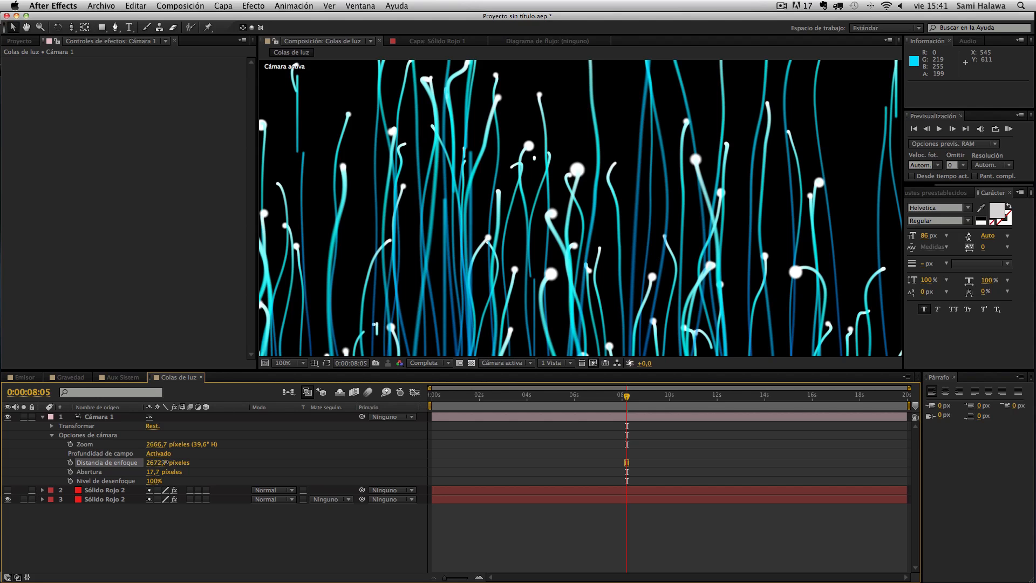
pyautogui.moveTo(165, 462); pyautogui.dragTo(110, 467)
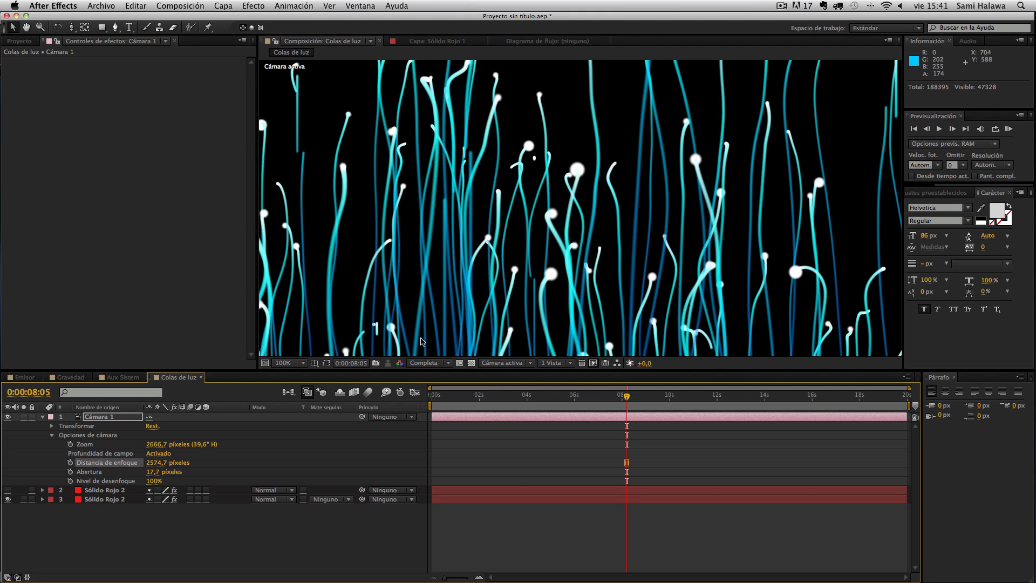
pyautogui.click(512, 363)
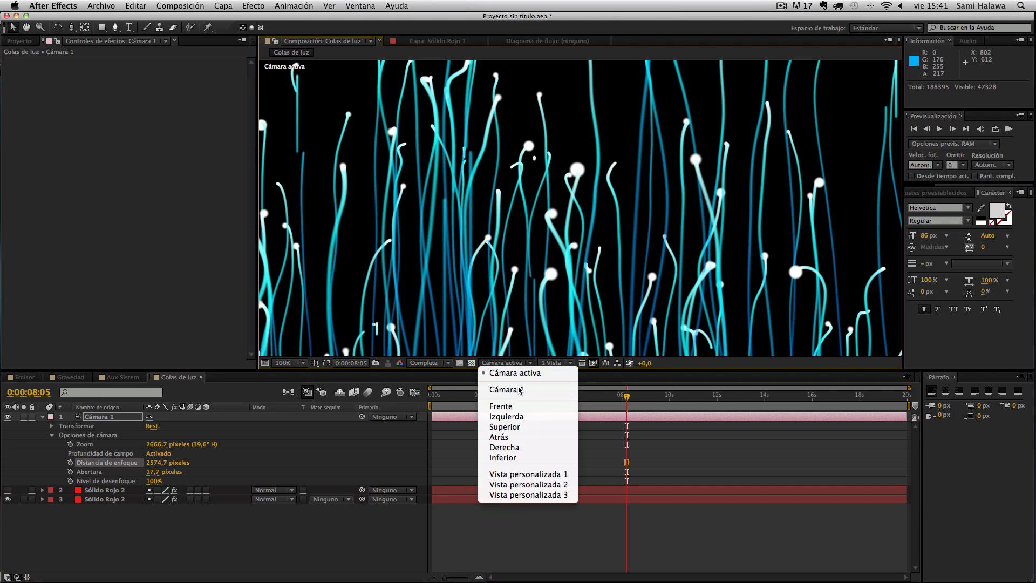
pyautogui.click(507, 426)
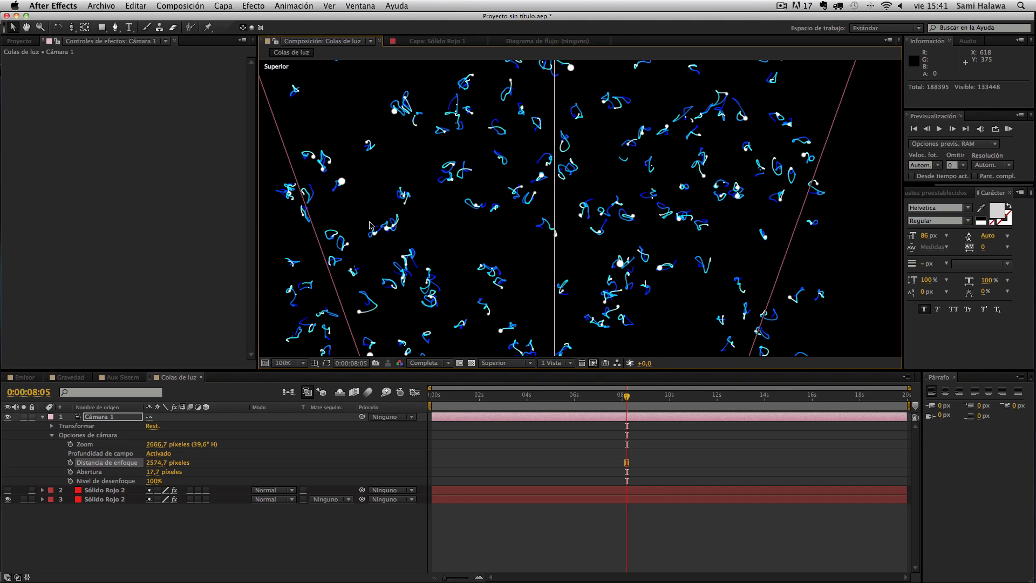
pyautogui.press(',')
pyautogui.press(',')
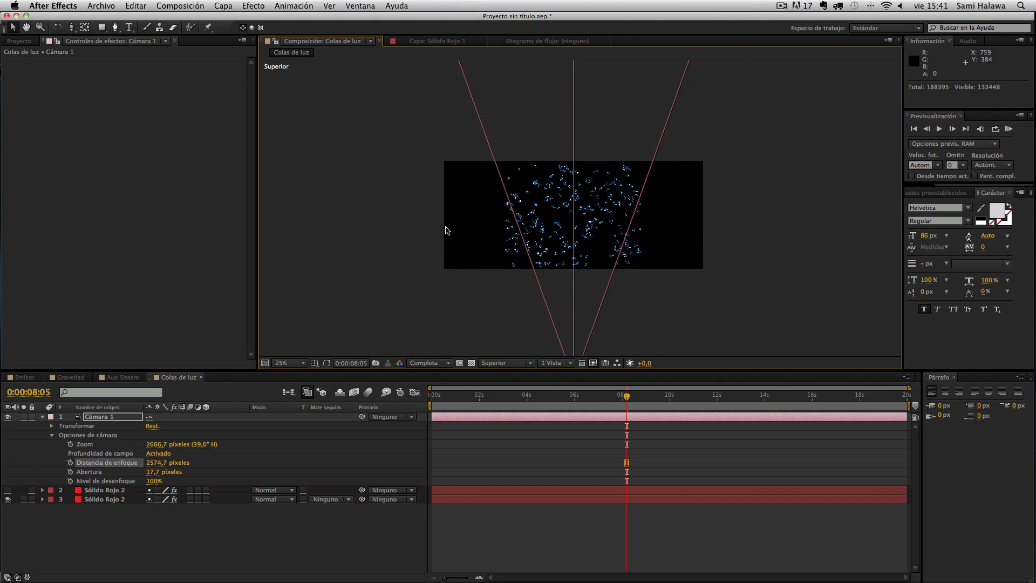
pyautogui.press('.')
pyautogui.press('.')
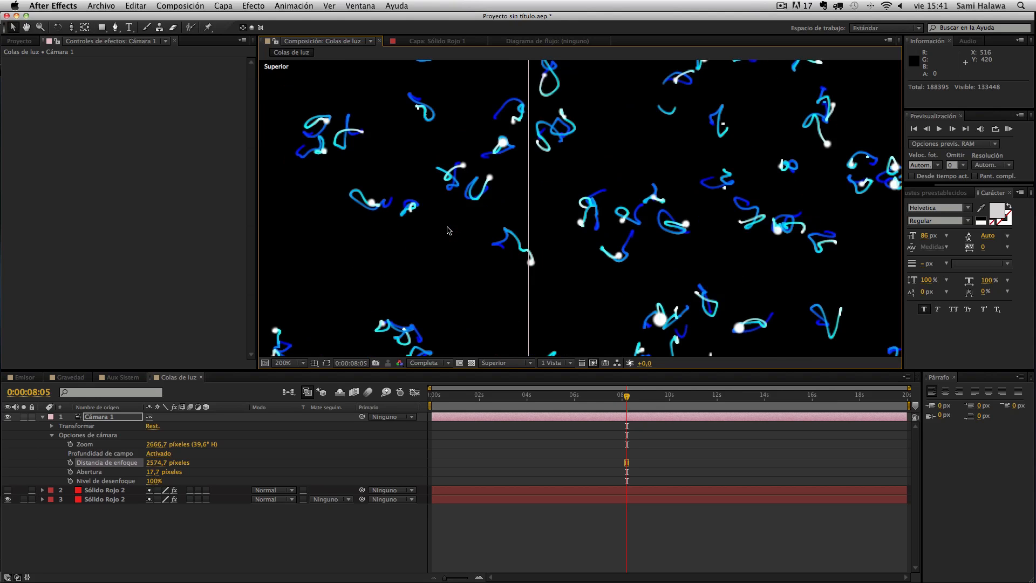
pyautogui.press(',')
pyautogui.press(',')
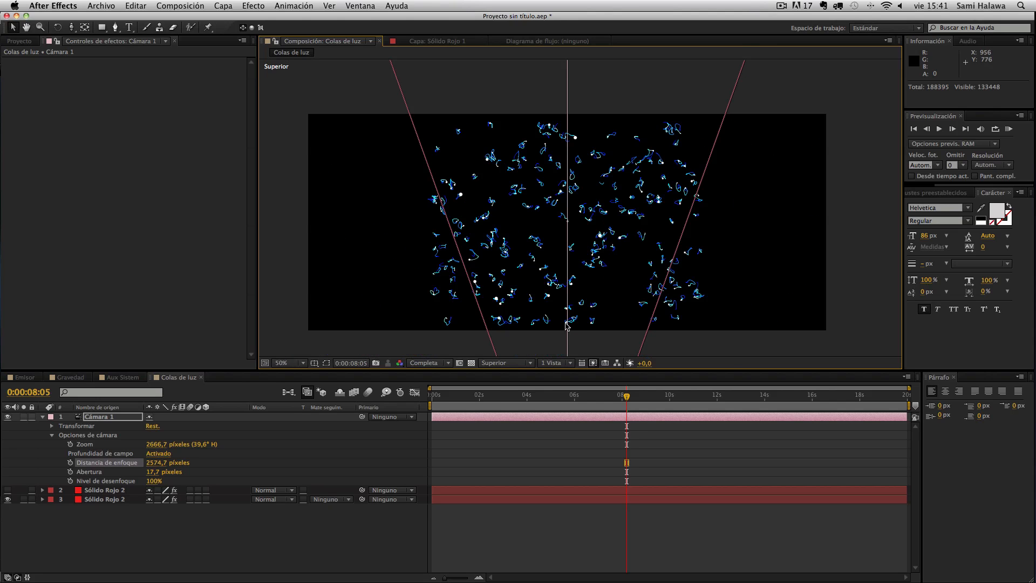
pyautogui.press(',')
pyautogui.press(',')
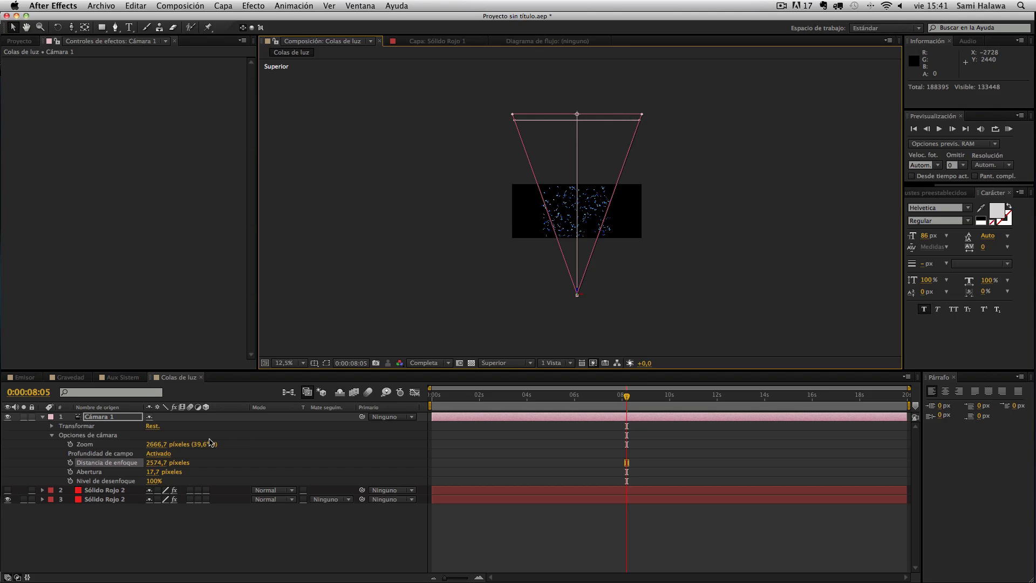
# Bring the focus plane of Cámara 1 into the middle of the particles by lowering the focus distance to 1116,7 pixels
pyautogui.moveTo(152, 462); pyautogui.dragTo(104, 463)
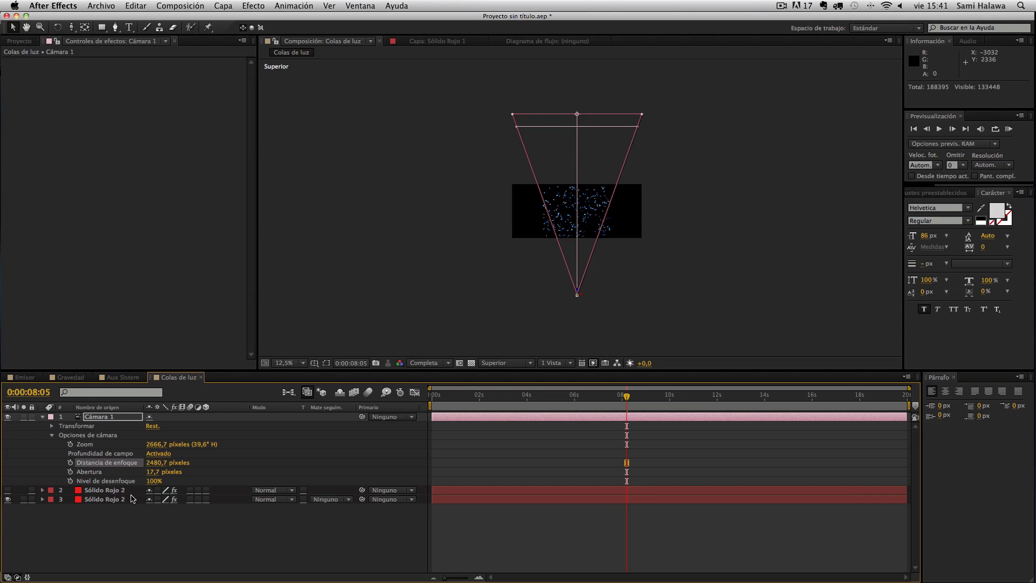
pyautogui.moveTo(153, 462); pyautogui.dragTo(69, 463)
pyautogui.moveTo(163, 462); pyautogui.dragTo(64, 460)
pyautogui.moveTo(156, 463); pyautogui.dragTo(57, 466)
pyautogui.moveTo(154, 463); pyautogui.dragTo(51, 465)
pyautogui.moveTo(158, 463); pyautogui.dragTo(97, 464)
# Look through Cámara 1 and fine-tune its focus distance (Distancia de enfoque) to 1102,7 pixels
pyautogui.click(514, 362)
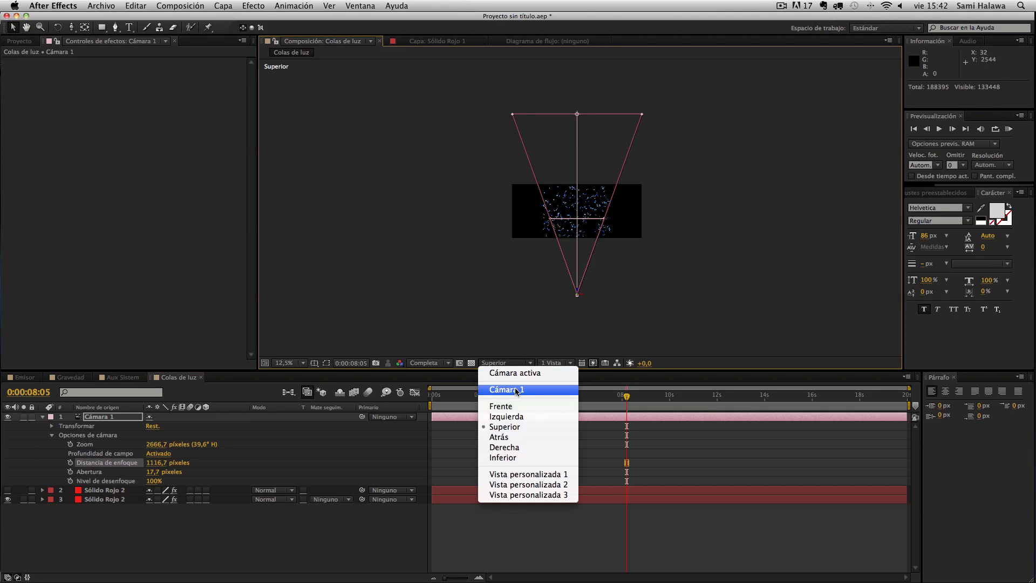
pyautogui.click(515, 390)
pyautogui.scroll(6, 493, 298)
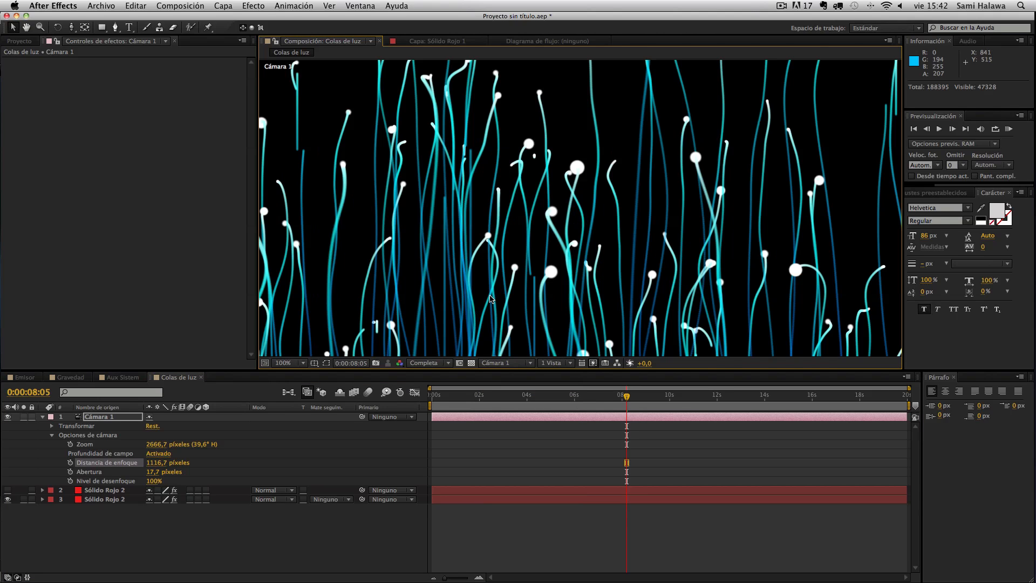
pyautogui.scroll(-2, 493, 299)
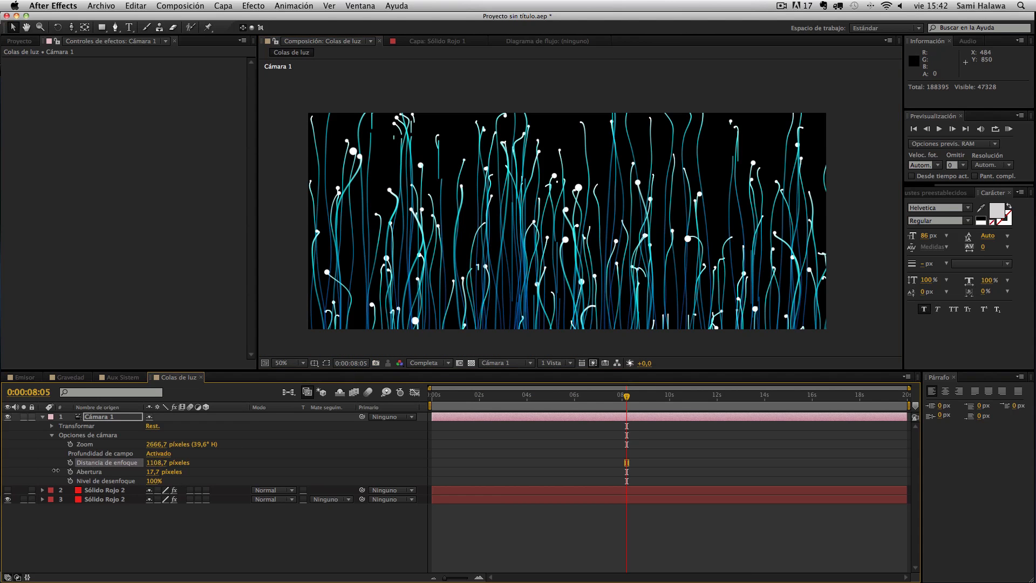
pyautogui.moveTo(56, 470); pyautogui.dragTo(151, 464)
pyautogui.scroll(1, 499, 275)
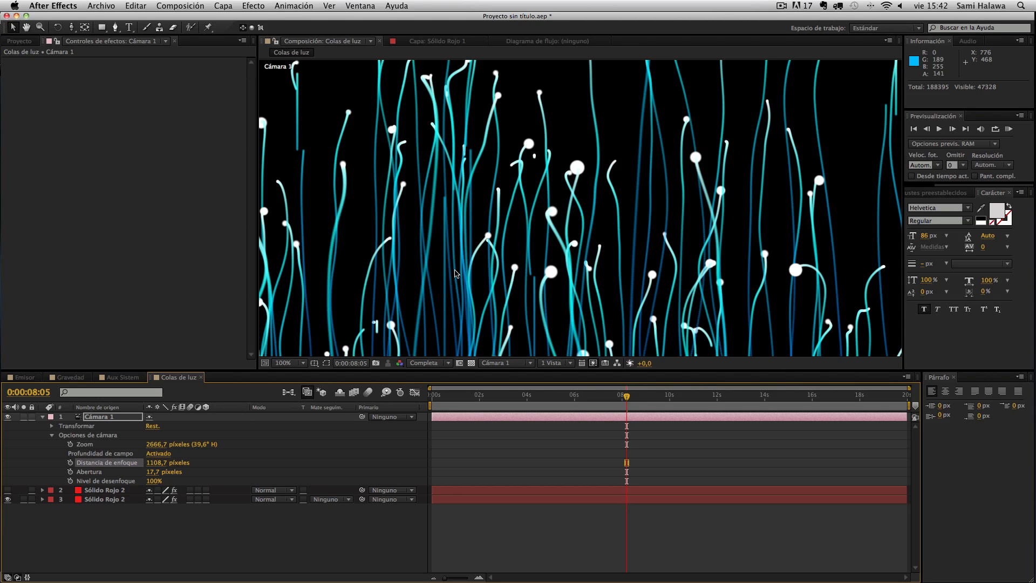
pyautogui.scroll(-1, 454, 274)
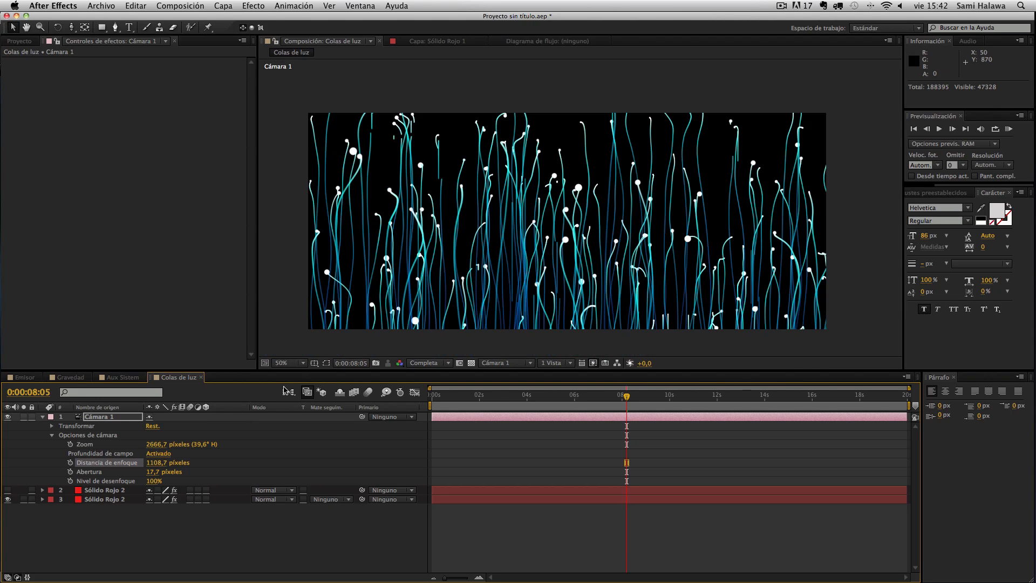
pyautogui.moveTo(155, 463); pyautogui.dragTo(147, 463)
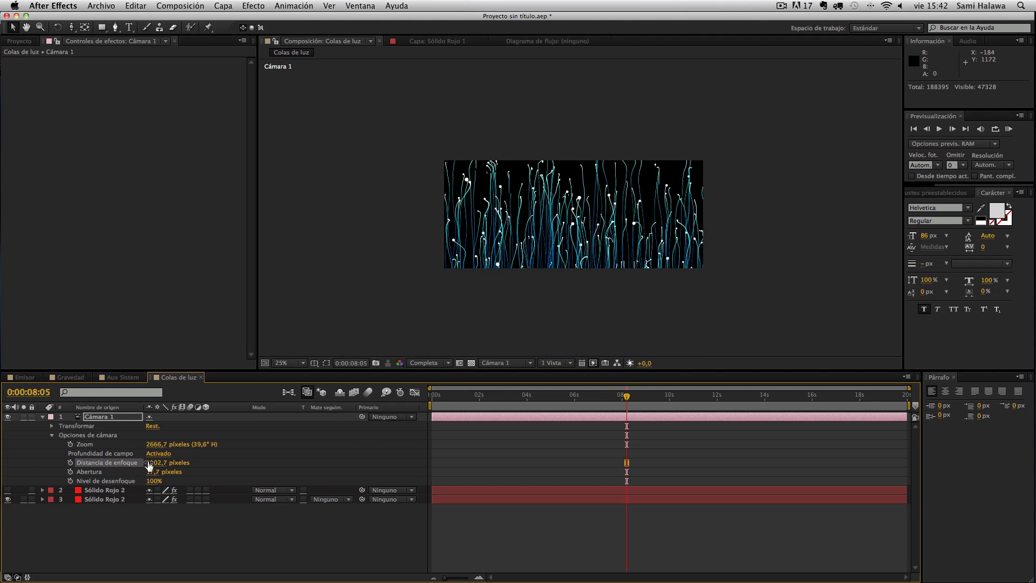
# Set the Zoom of Cámara 1 to 2676,7 pixels and turn off its depth of field (Profundidad de campo)
pyautogui.moveTo(157, 443); pyautogui.dragTo(174, 443)
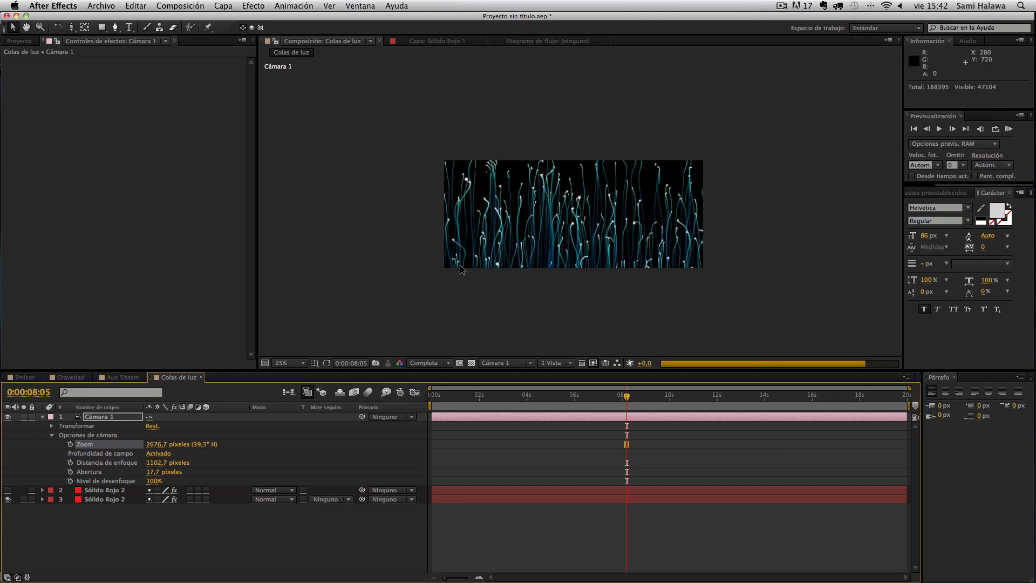
pyautogui.press('/')
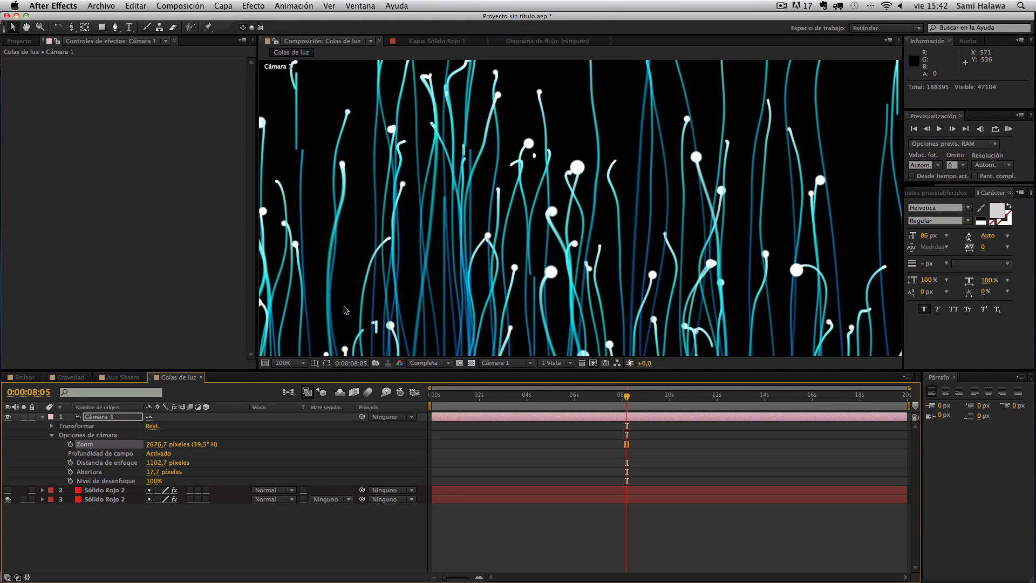
pyautogui.scroll(-1, 346, 310)
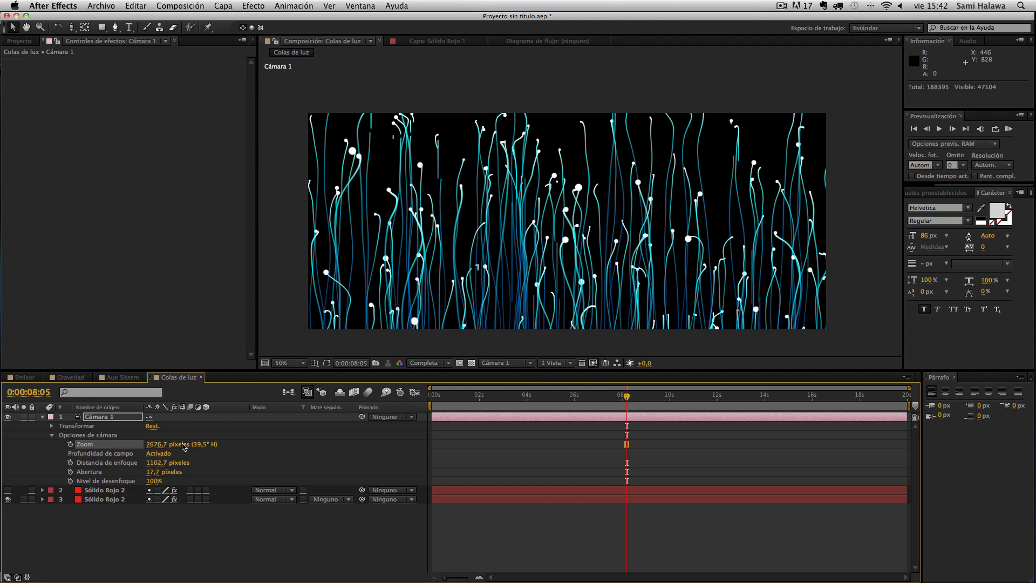
pyautogui.click(160, 453)
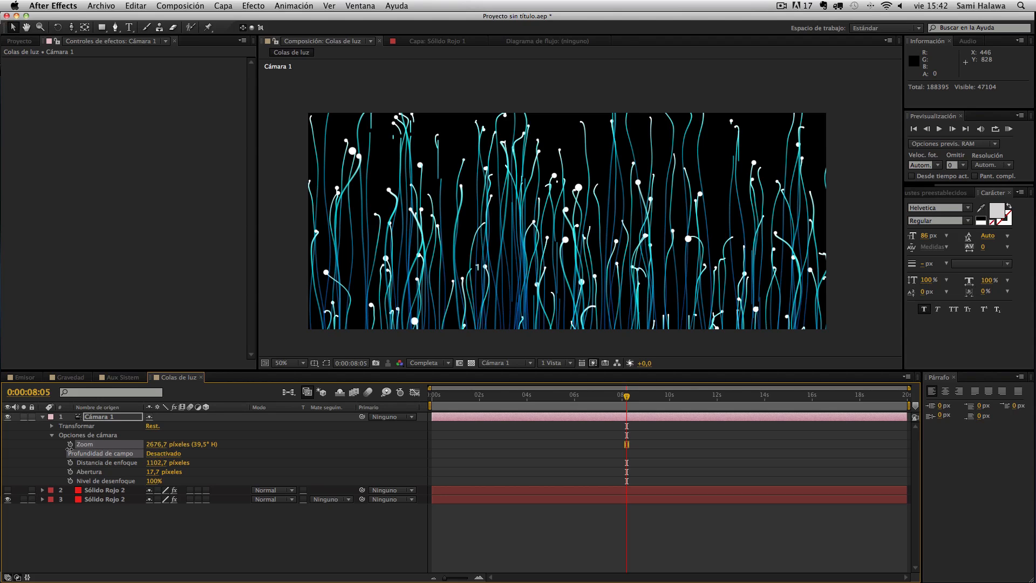
pyautogui.click(52, 435)
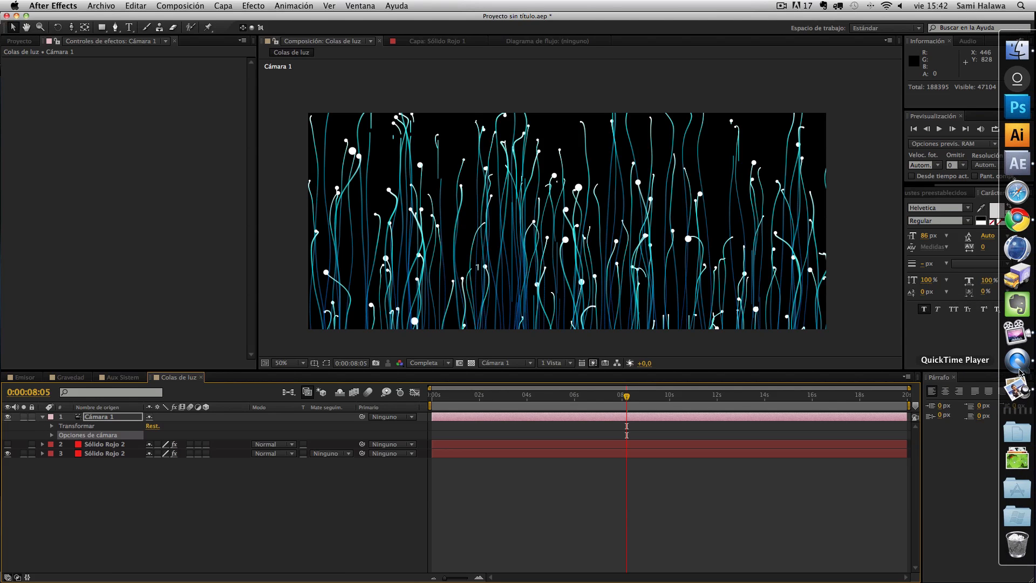
# With the current time at 0:00:06:13, review the light-trails shot of the reference movie in QuickTime Player and return to After Effects
pyautogui.click(587, 397)
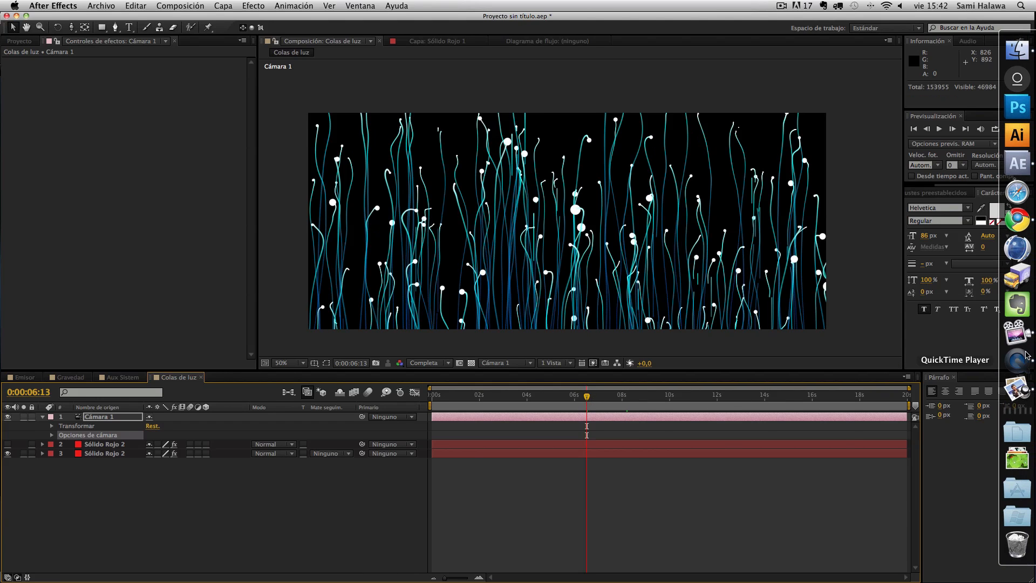
pyautogui.click(1018, 364)
pyautogui.moveTo(534, 445); pyautogui.dragTo(481, 446)
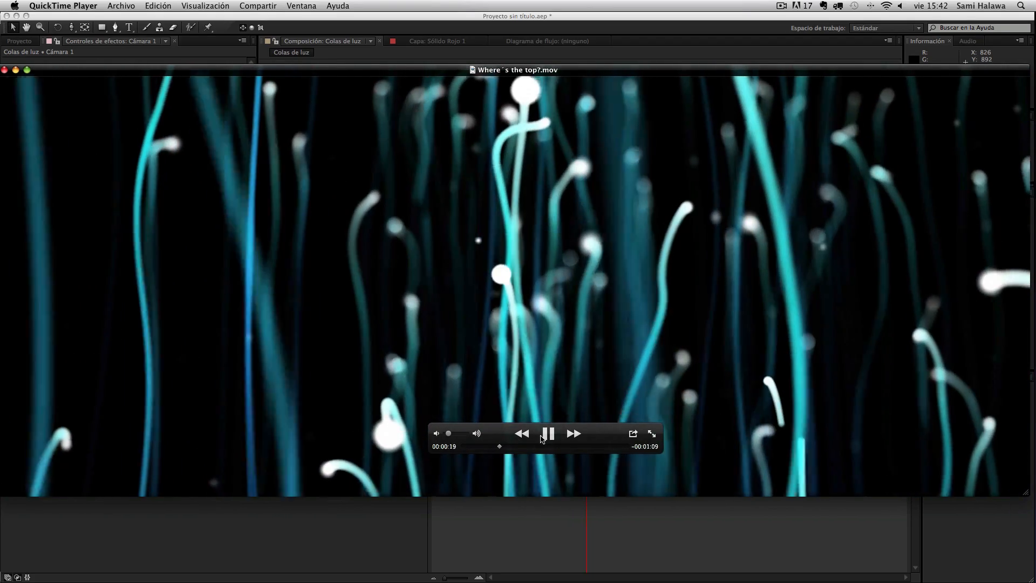
pyautogui.press('space')
pyautogui.click(389, 517)
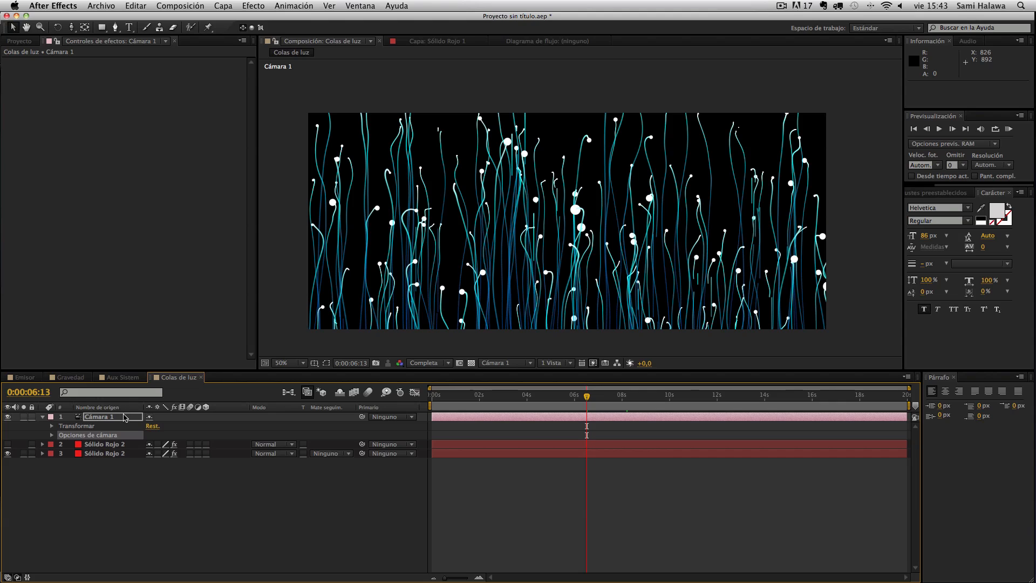
# Duplicate Cámara 1 and switch the composition view to Cámara activa
pyautogui.click(124, 417)
pyautogui.press('super+d')
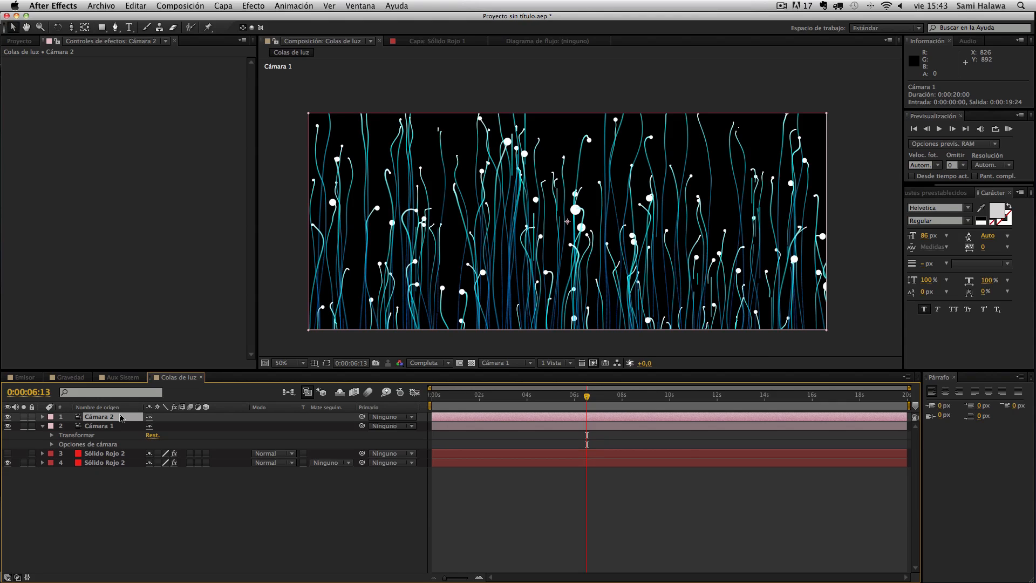
pyautogui.click(502, 365)
pyautogui.click(518, 368)
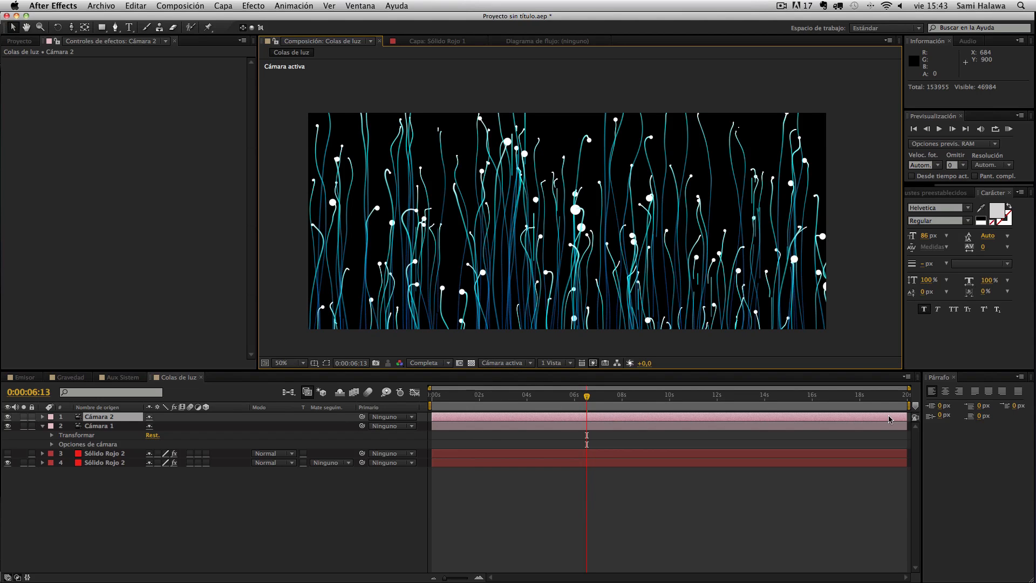
# Trim Cámara 2 to end at 0:00:05:22 and Cámara 1 to start at 0:00:05:20
pyautogui.moveTo(911, 416); pyautogui.dragTo(572, 442)
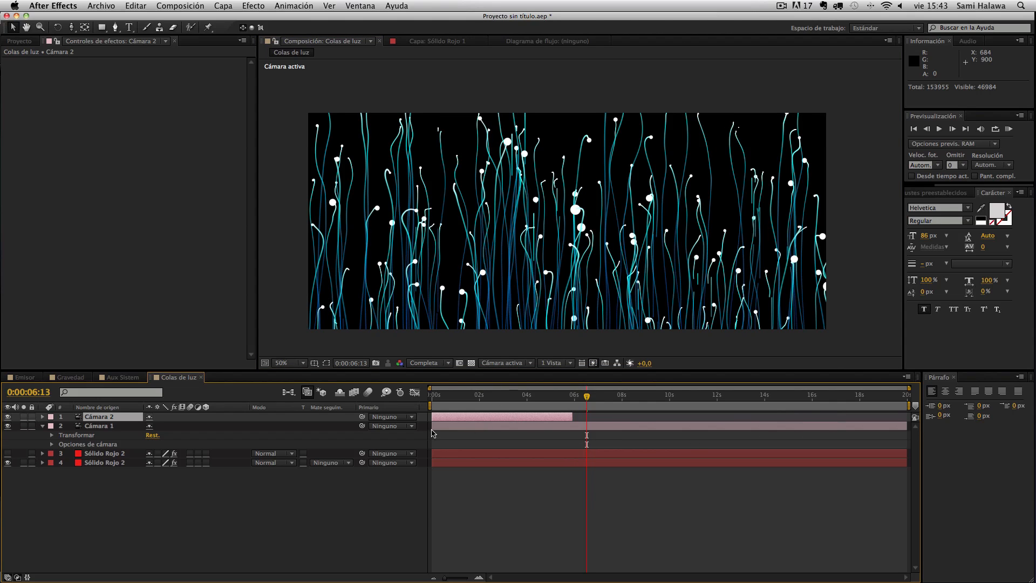
pyautogui.moveTo(432, 428); pyautogui.dragTo(569, 426)
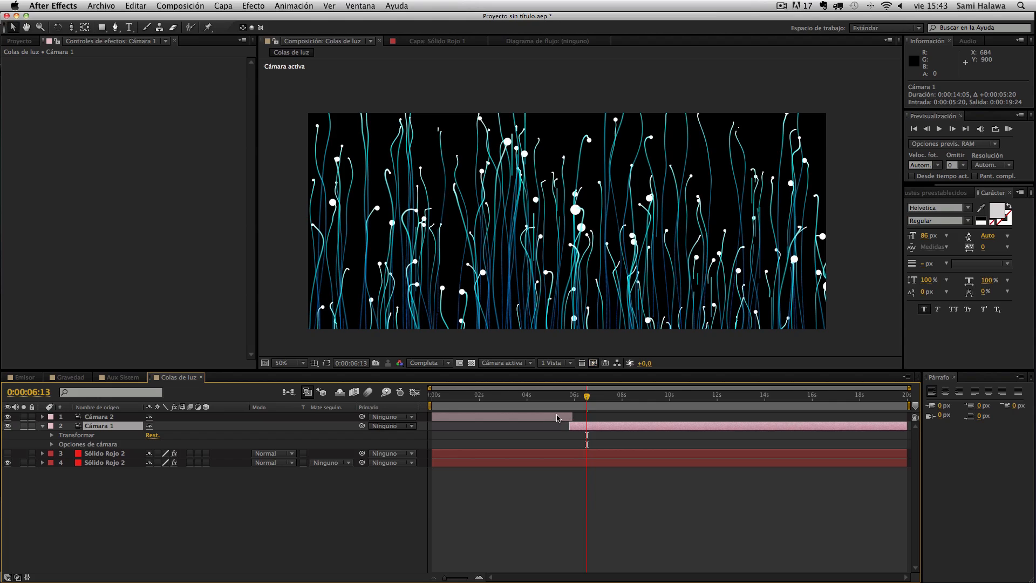
# At 0:00:03:16, move Cámara 2 with the camera tool so the light trails shift to the right half of the frame
pyautogui.moveTo(501, 396); pyautogui.dragTo(518, 396)
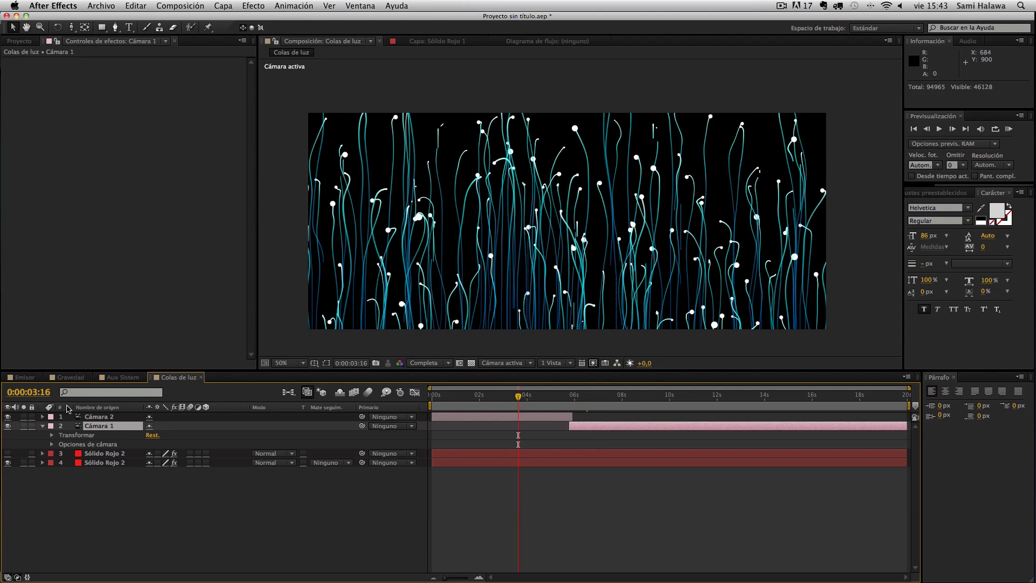
pyautogui.click(93, 417)
pyautogui.click(71, 28)
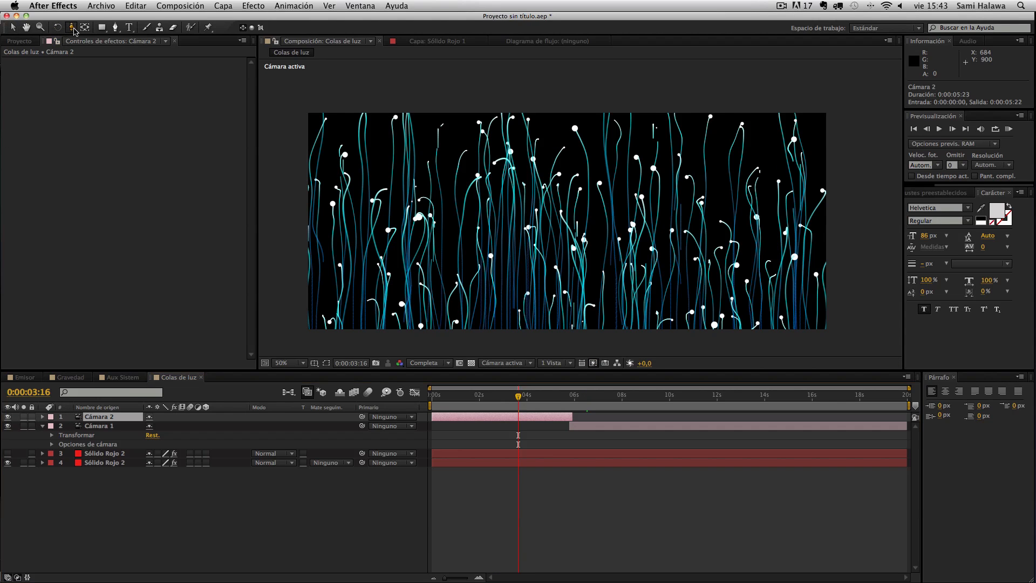
pyautogui.press('c')
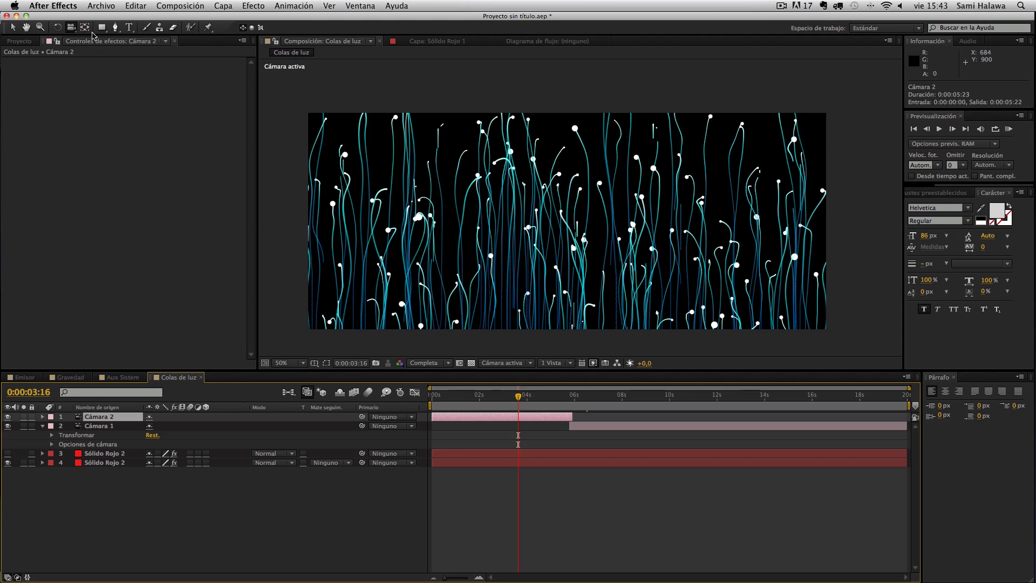
pyautogui.moveTo(581, 217); pyautogui.dragTo(669, 220)
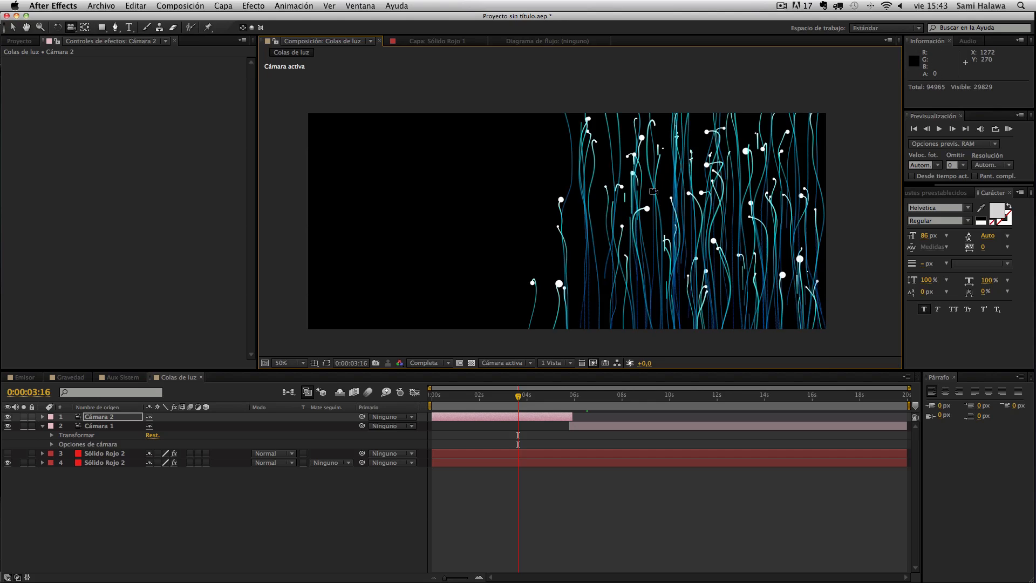
pyautogui.click(13, 27)
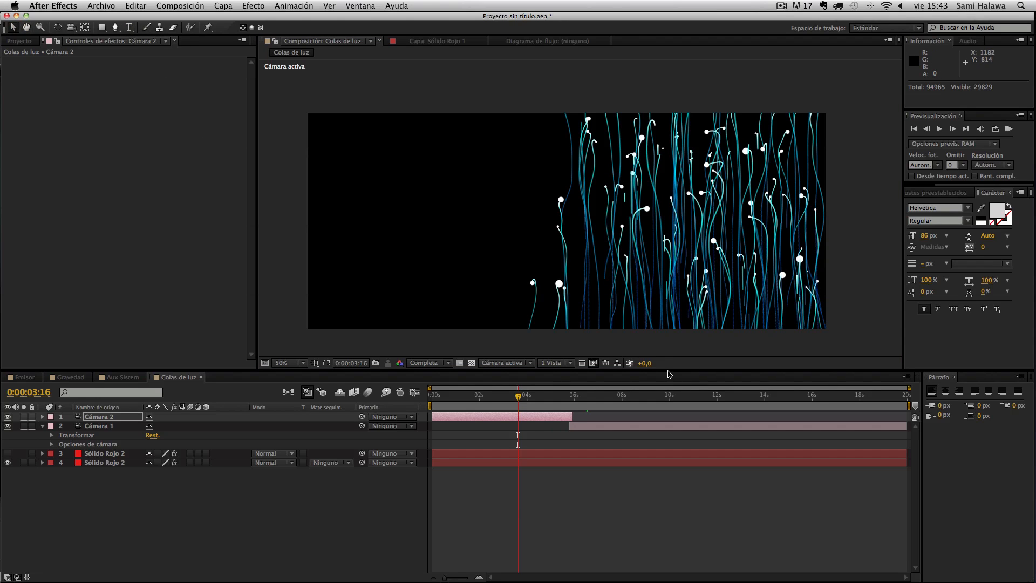
# Reposition Cámara 2 farther away so the whole group of light trails appears smaller and roughly centred in the frame
pyautogui.click(71, 27)
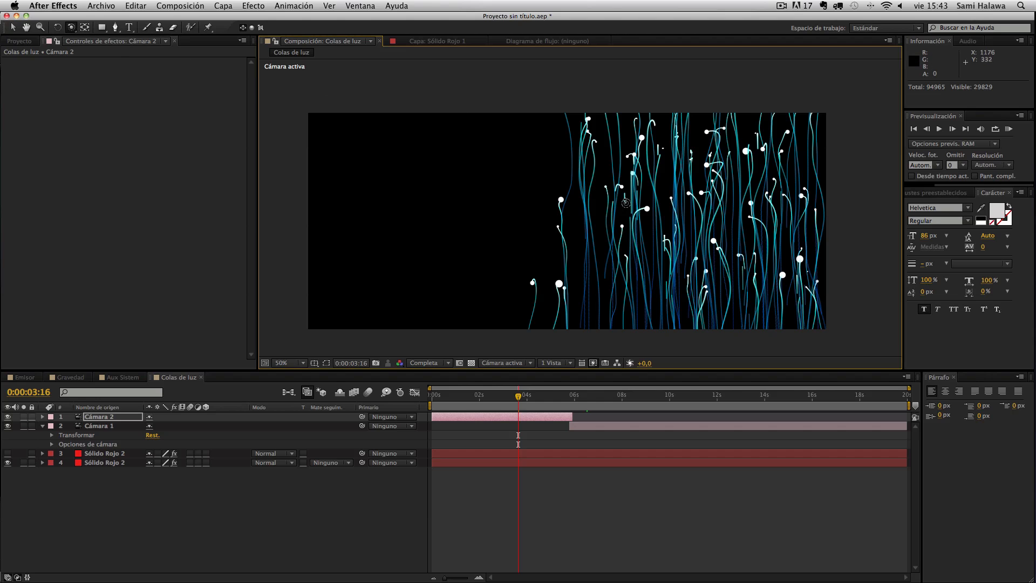
pyautogui.press('c')
pyautogui.moveTo(649, 216); pyautogui.dragTo(504, 241)
pyautogui.click(72, 27)
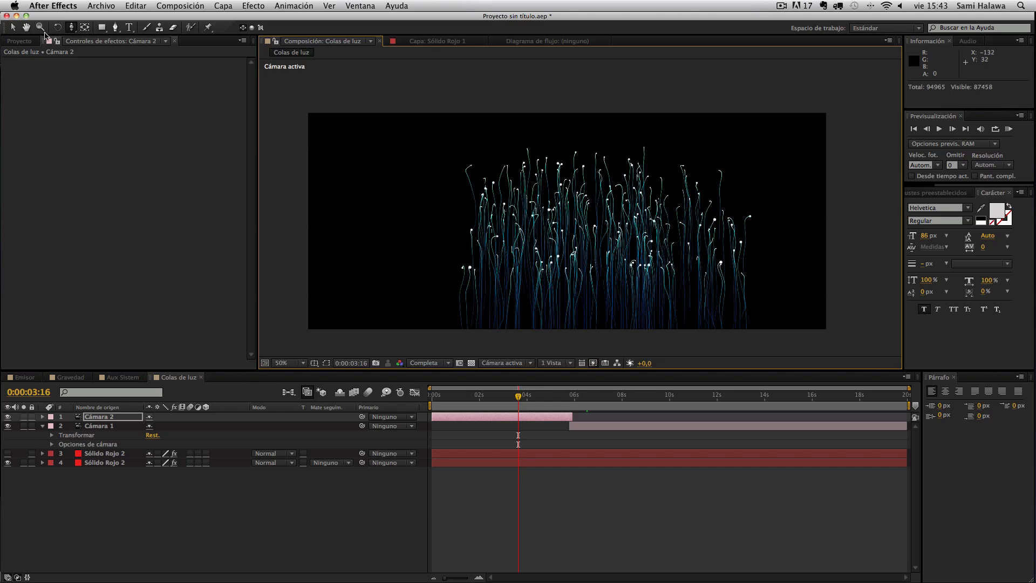
pyautogui.click(15, 27)
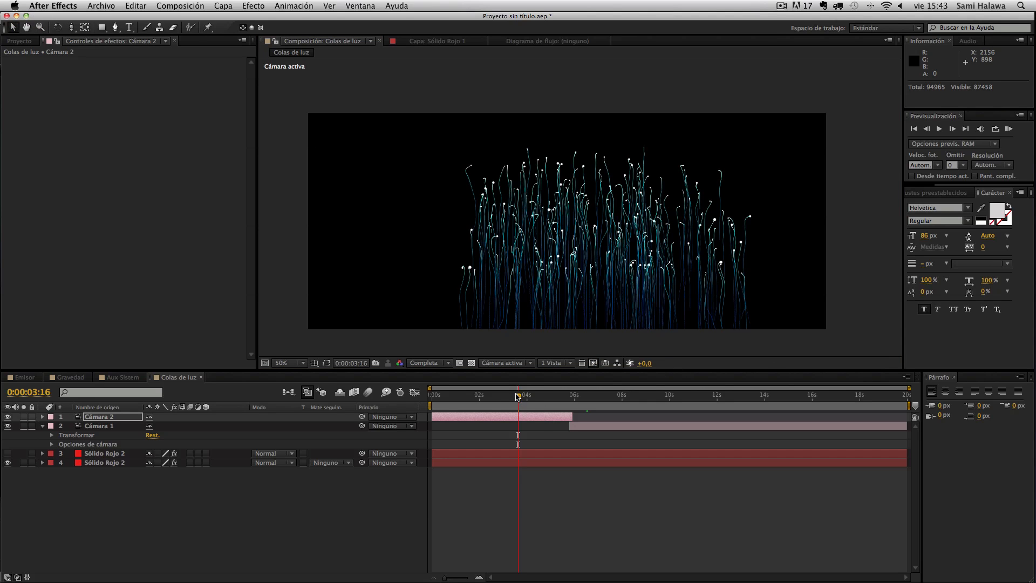
# Preview the cut between the two cameras from 0:00:05:19 and move the playhead on to 0:00:07:15
pyautogui.moveTo(527, 398); pyautogui.dragTo(568, 398)
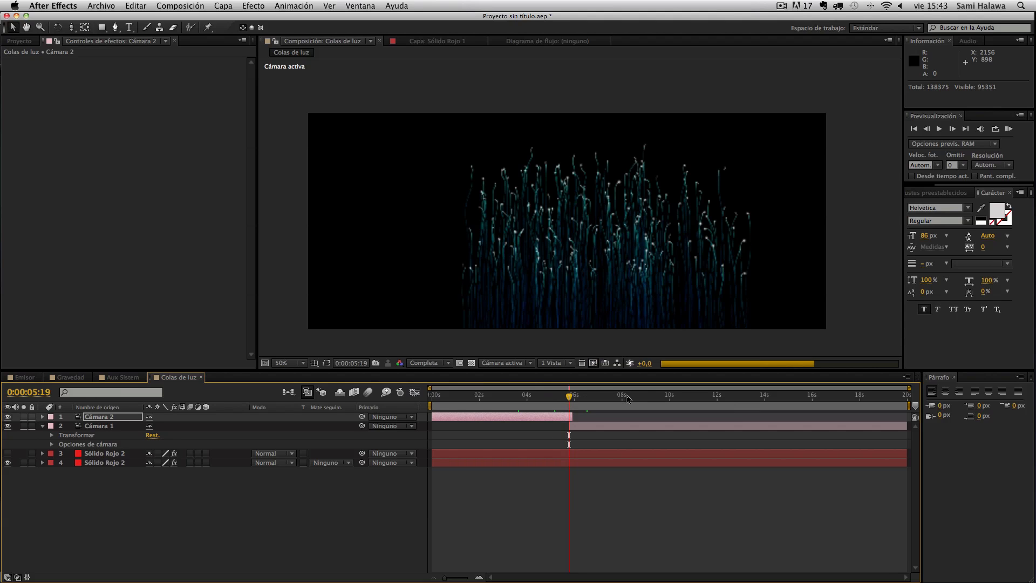
pyautogui.press('space')
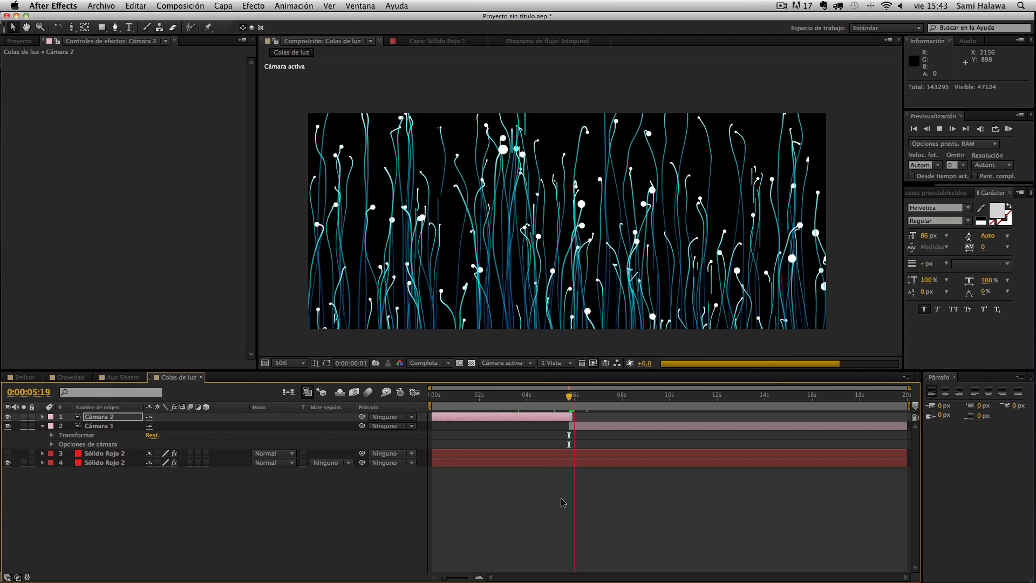
pyautogui.click(575, 400)
pyautogui.moveTo(575, 400)
pyautogui.mouseDown()
pyautogui.moveTo(566, 402)
pyautogui.moveTo(585, 410)
pyautogui.moveTo(542, 415)
pyautogui.moveTo(577, 413)
pyautogui.mouseUp()
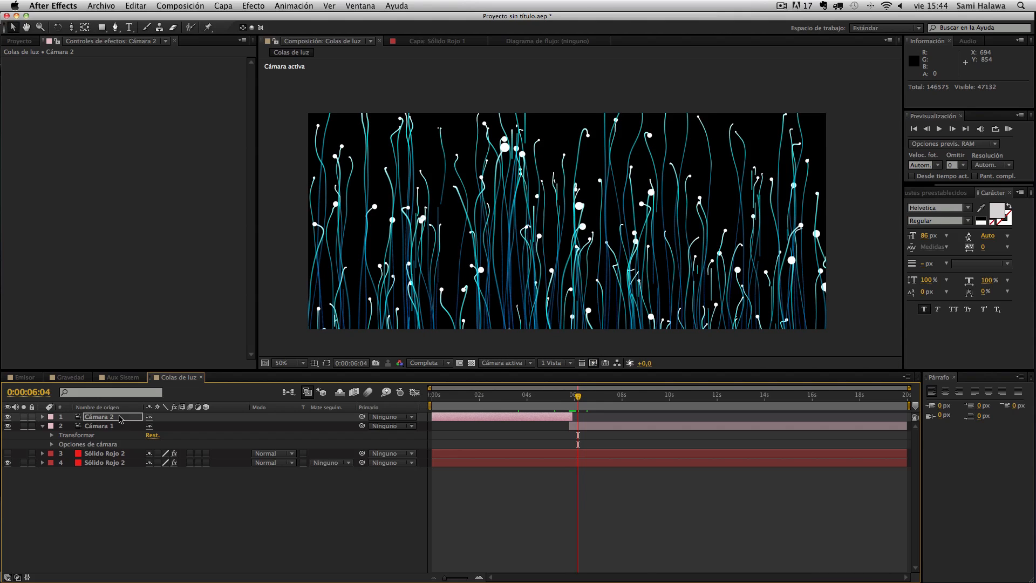
pyautogui.click(611, 402)
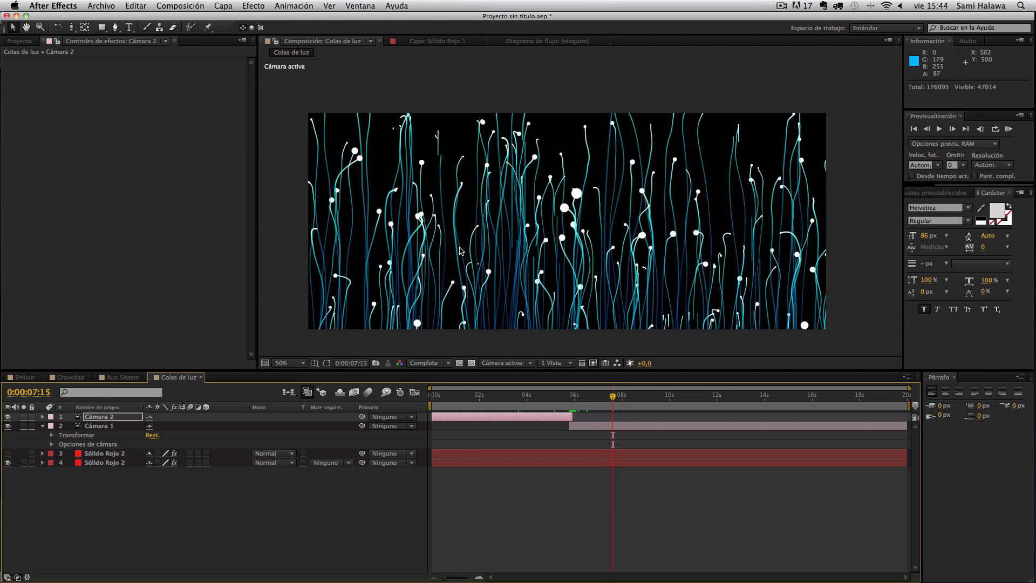
# Switch to QuickTime Player, play Where´s the top?.mov for reference up to 00:00:23, and return to After Effects
pyautogui.press('F9')
pyautogui.click(324, 395)
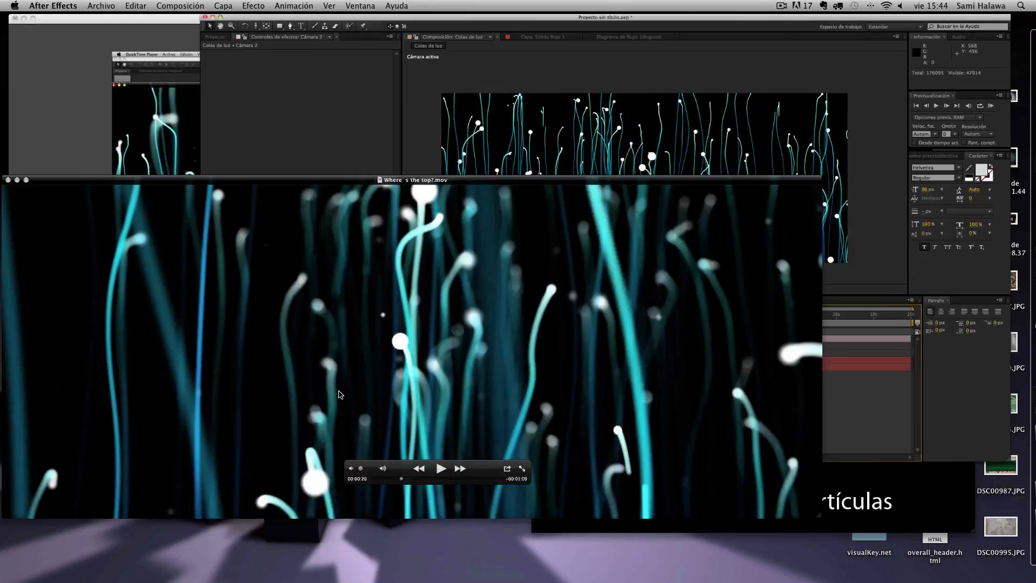
pyautogui.click(550, 433)
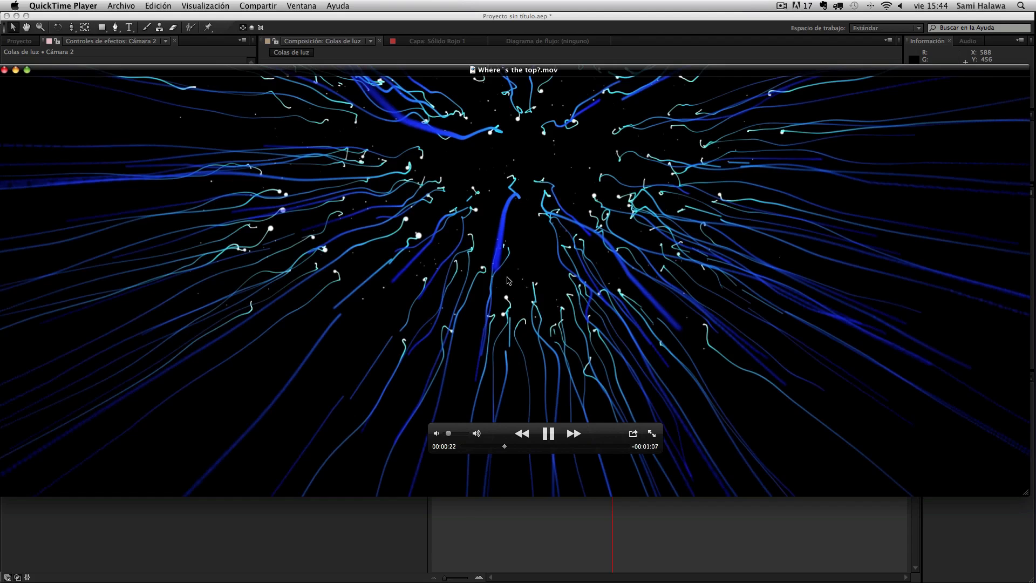
pyautogui.press('space')
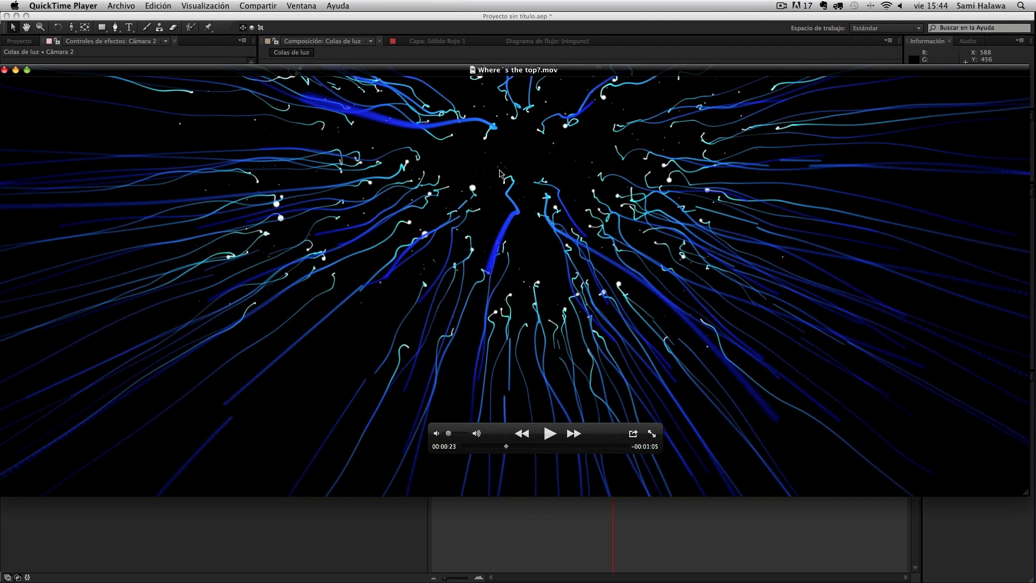
pyautogui.click(251, 507)
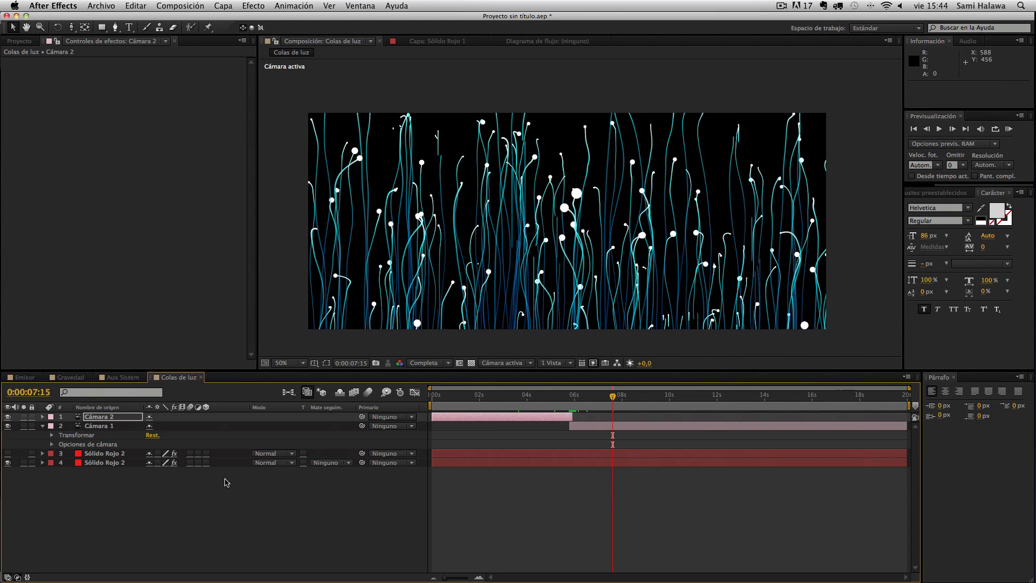
# Duplicate the visible Sólido Rojo 2 trails layer and set the copy's Aux System Emit to Off
pyautogui.click(112, 453)
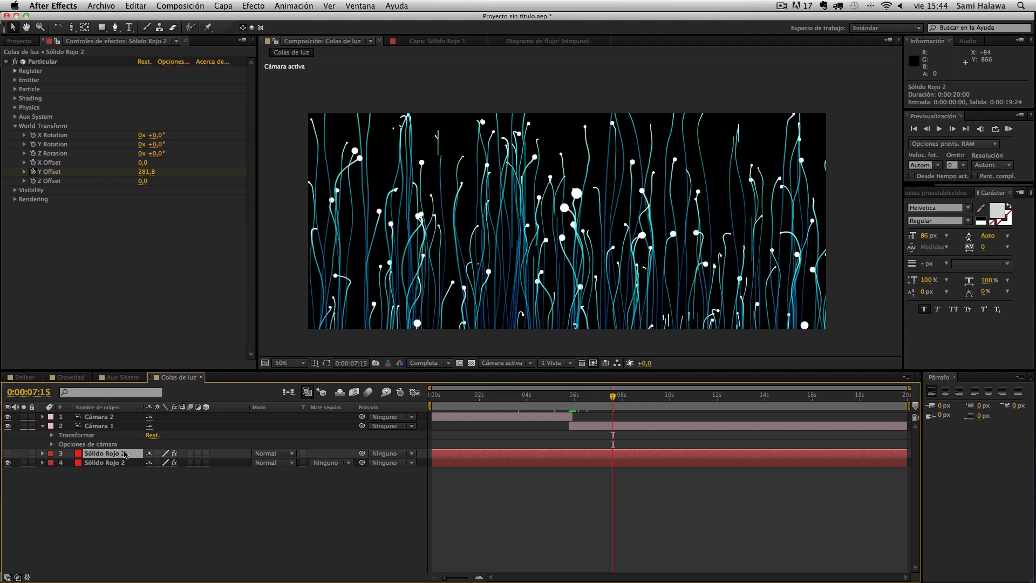
pyautogui.click(123, 463)
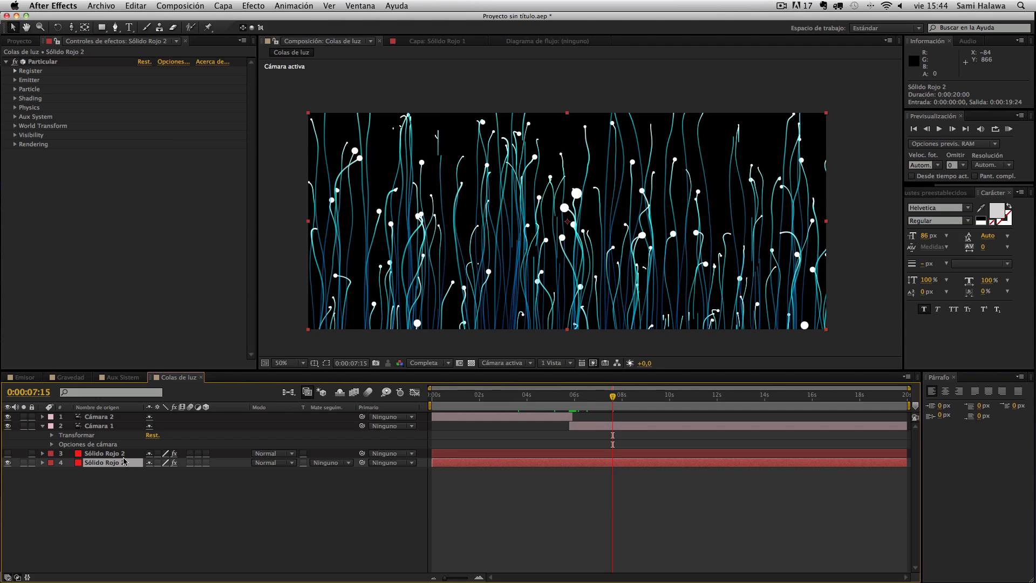
pyautogui.press('super+d')
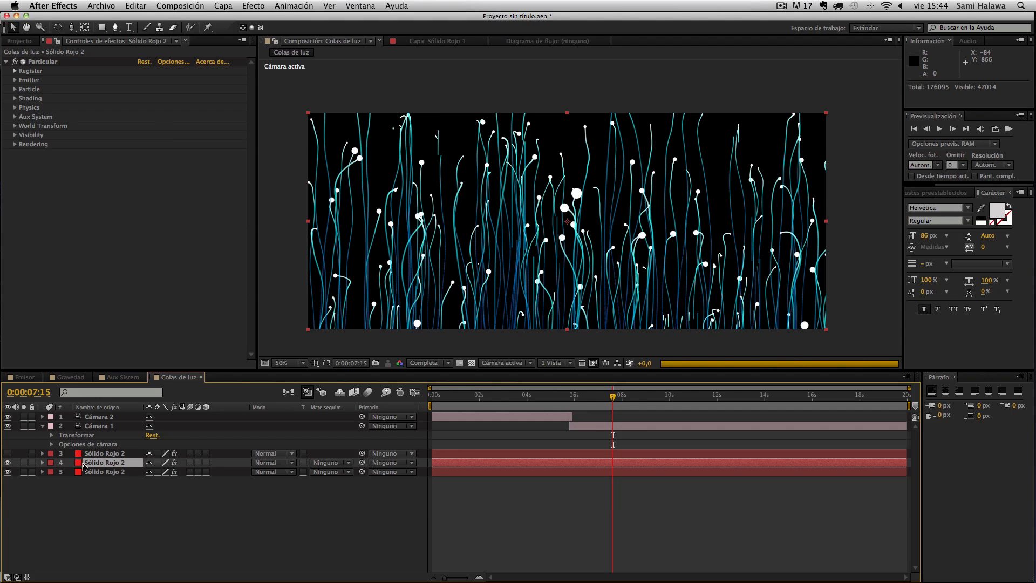
pyautogui.click(14, 117)
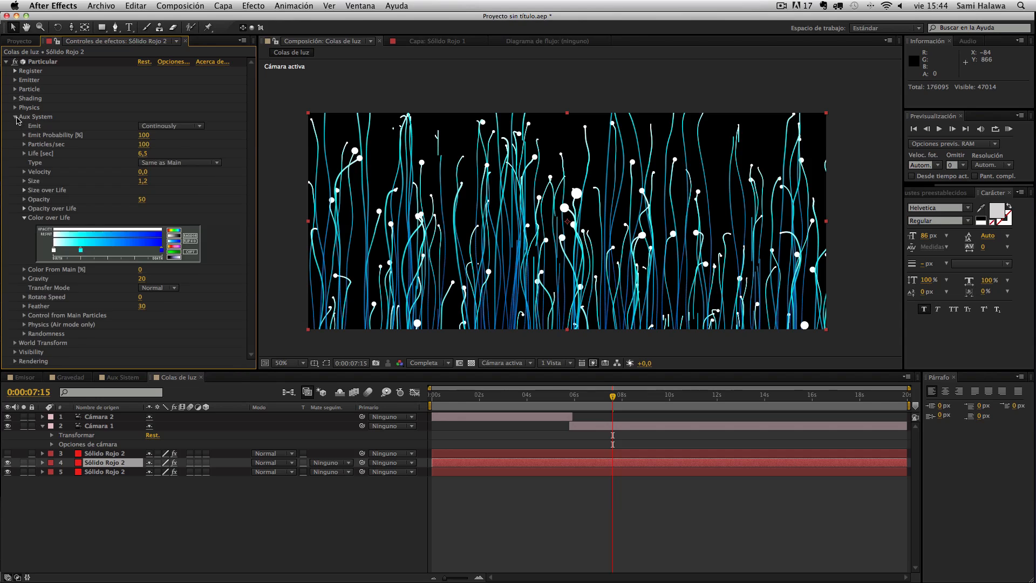
pyautogui.click(157, 126)
pyautogui.click(157, 137)
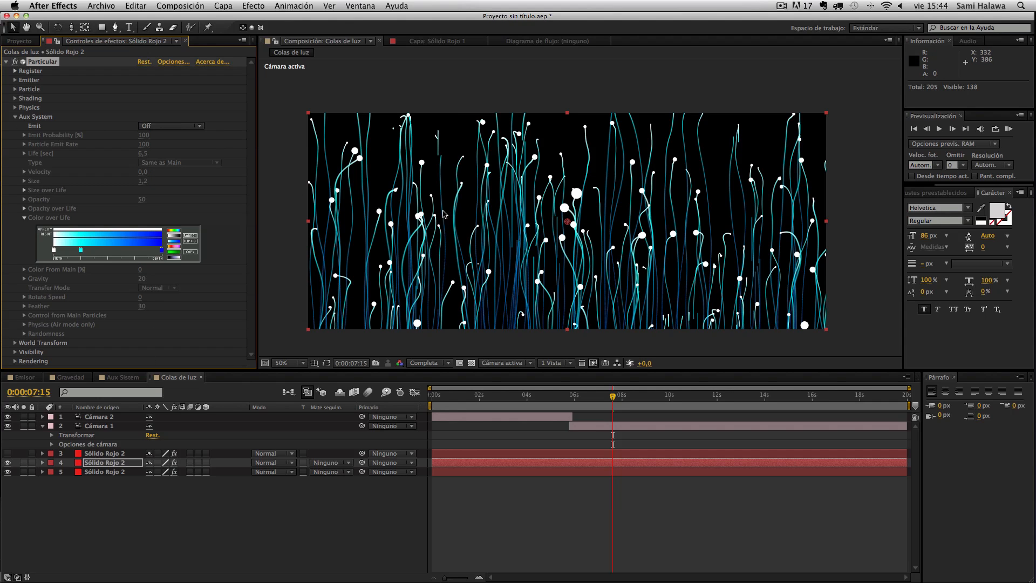
# Set the duplicate's emitter Random Seed to 100060 and check the loose particles in the QuickTime reference movie
pyautogui.click(15, 80)
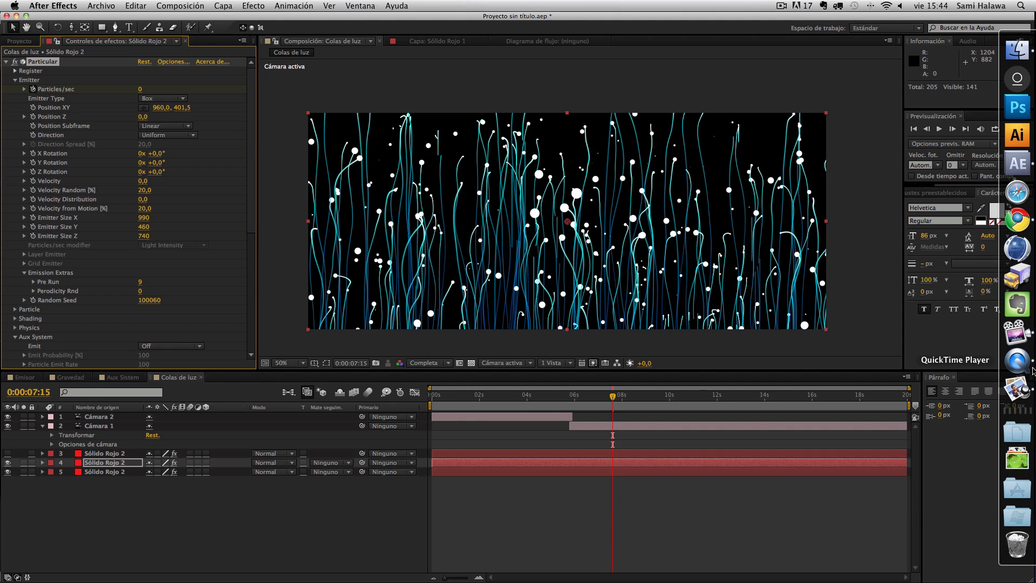
pyautogui.click(1033, 371)
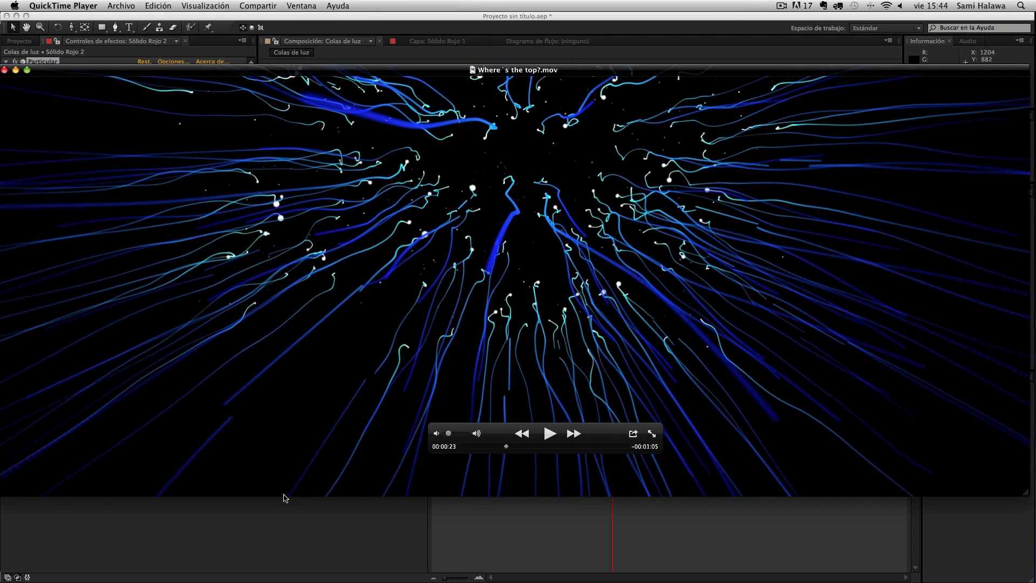
pyautogui.click(269, 534)
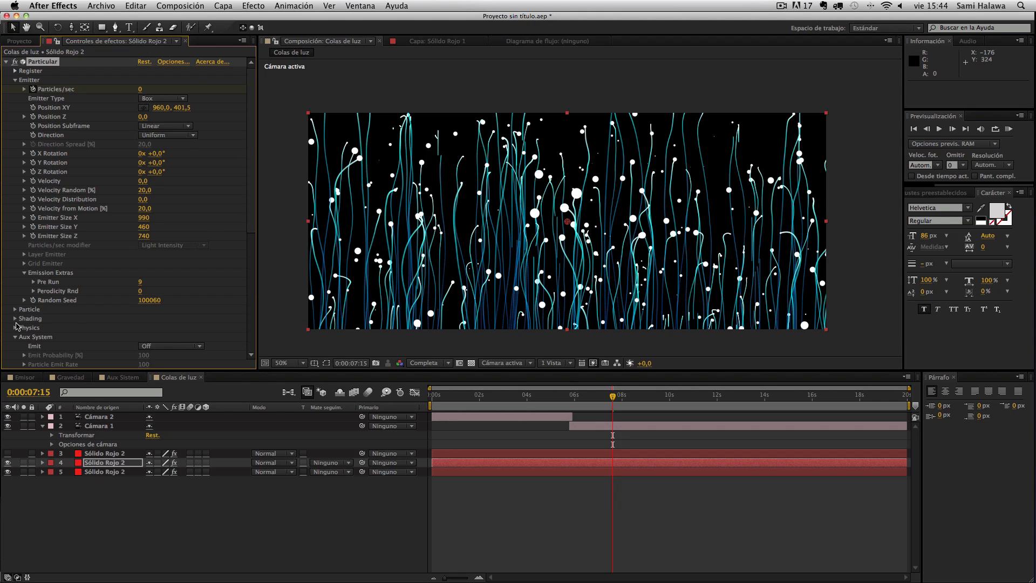
# Set the Turbulence Field's Affect Size to 9,0 in the duplicate layer's Air physics
pyautogui.scroll(-1, 16, 323)
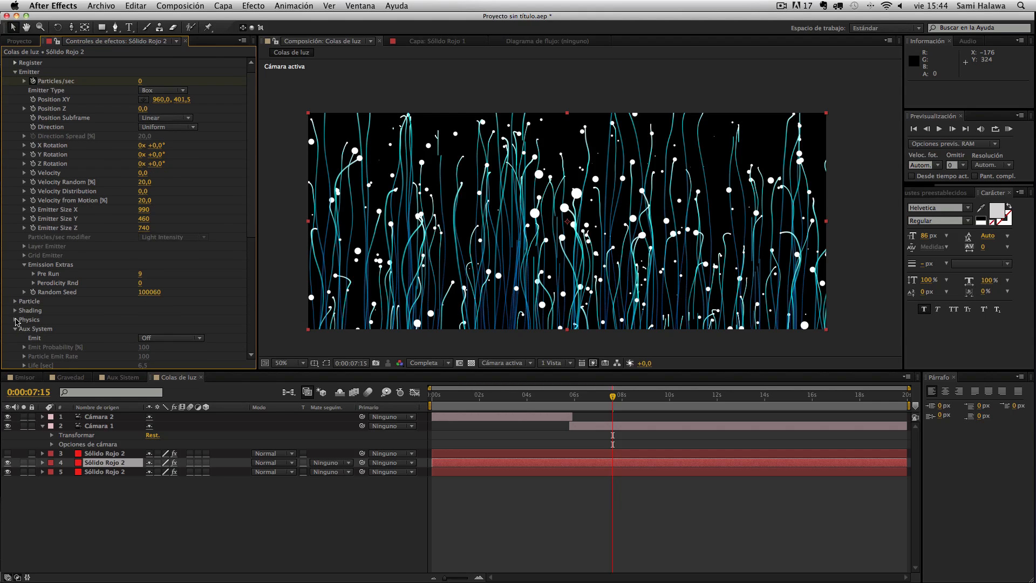
pyautogui.click(15, 320)
pyautogui.scroll(-10, 16, 322)
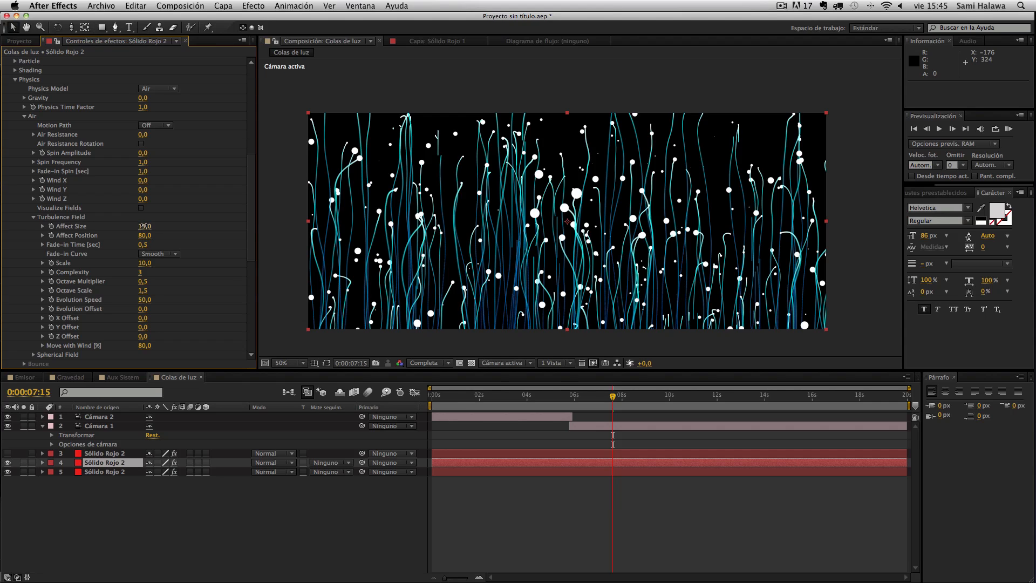
pyautogui.moveTo(144, 226); pyautogui.dragTo(142, 228)
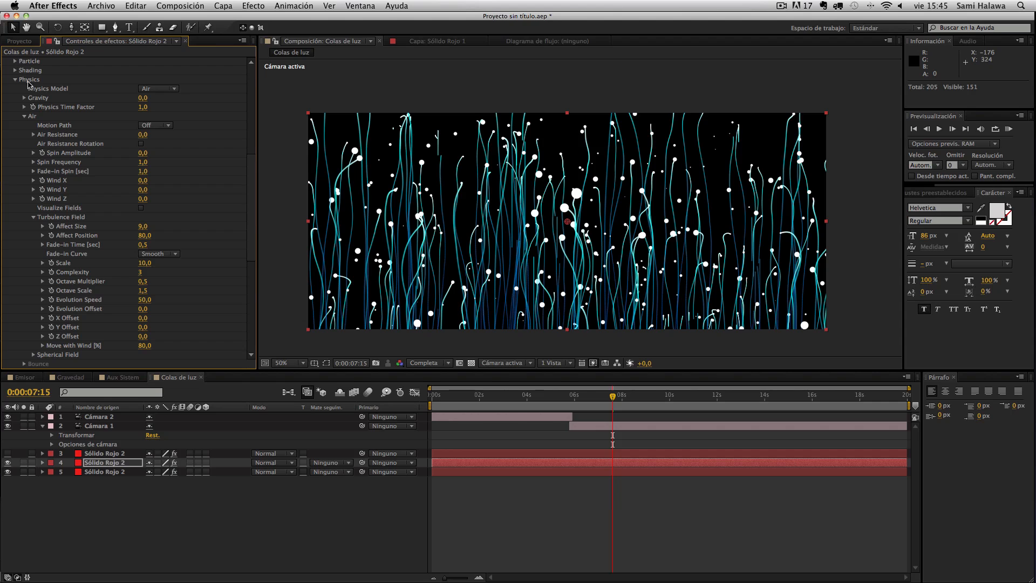
# Set the duplicate's particle Size to 0,5 and preview the small particles up to 0:00:07:19 at 100% magnification
pyautogui.click(15, 62)
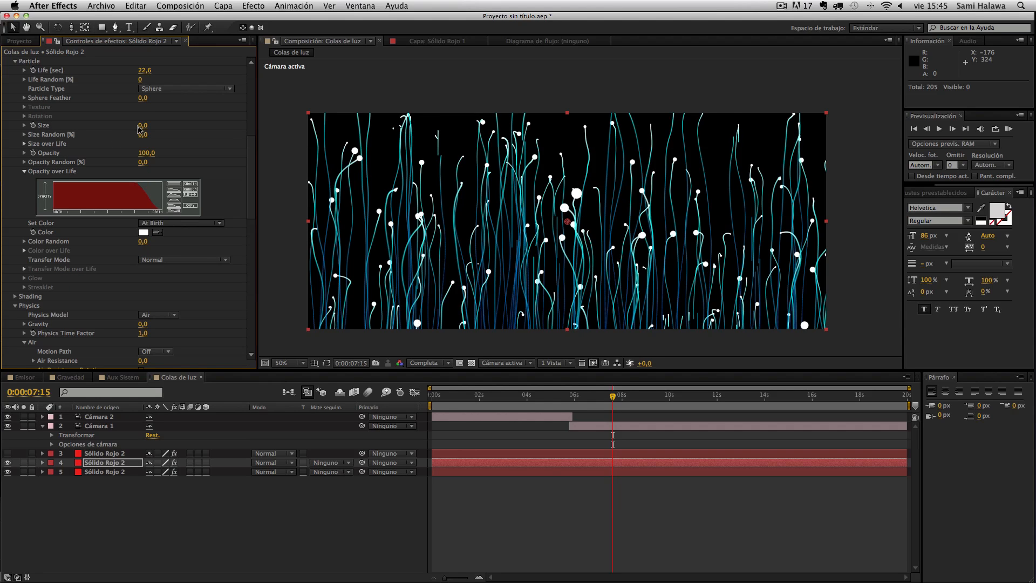
pyautogui.click(142, 125)
pyautogui.write('0,5')
pyautogui.press('Return')
pyautogui.press('space')
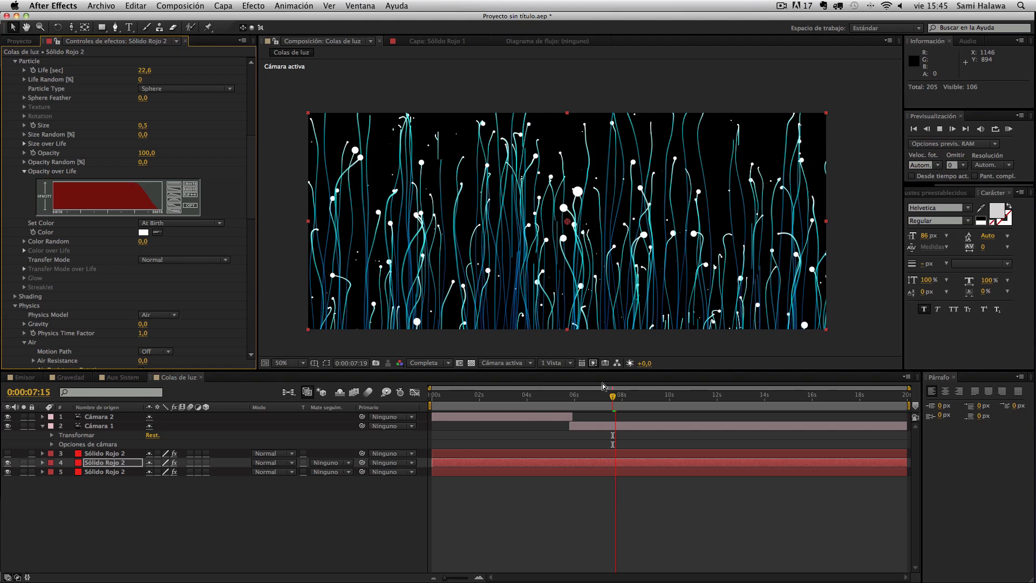
pyautogui.press('space')
pyautogui.press('.')
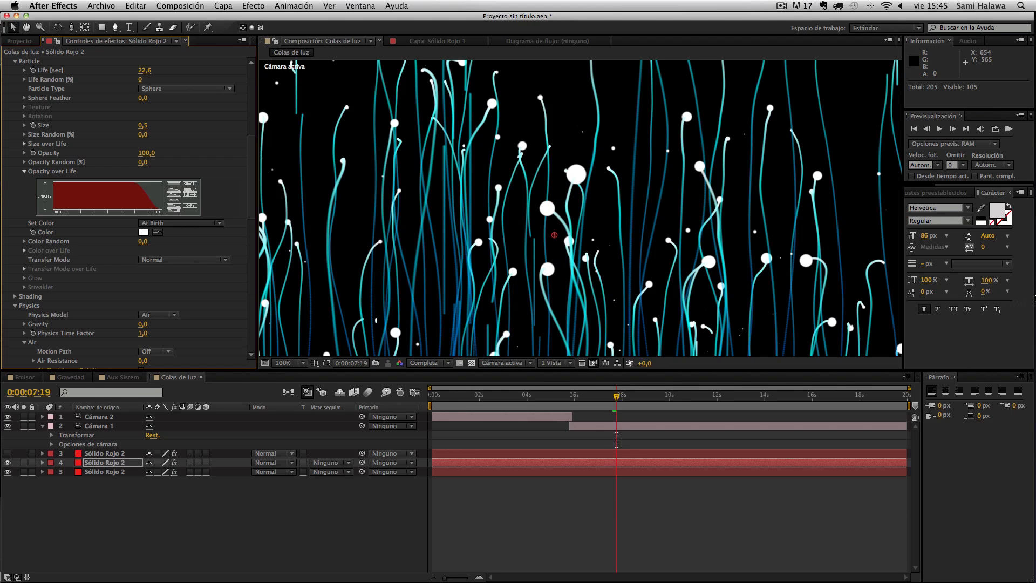
# Review the trails shot at 00:00:15 and the end title at 00:01:20 in the QuickTime reference movie, then return to After Effects
pyautogui.click(1018, 393)
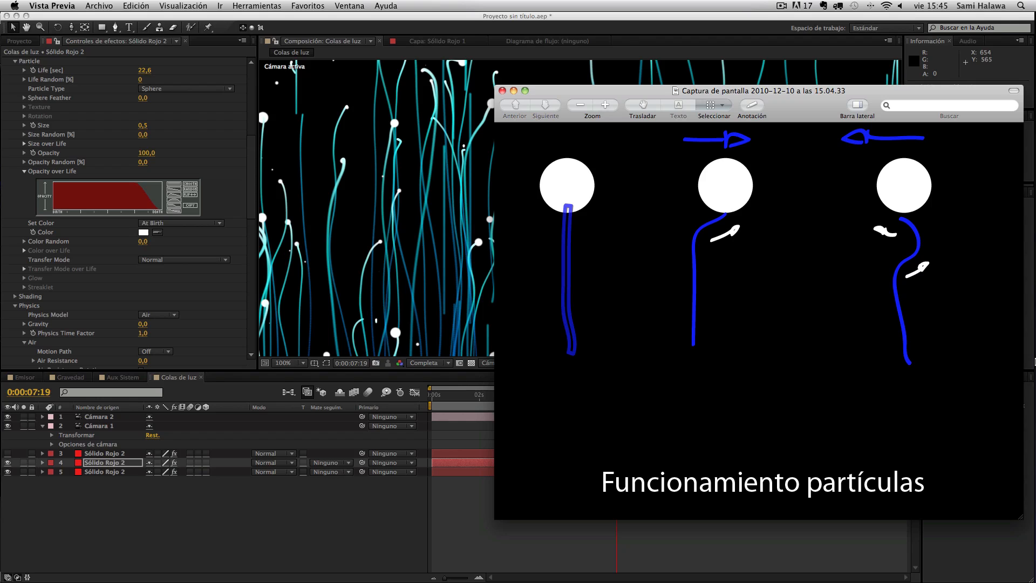
pyautogui.click(1018, 360)
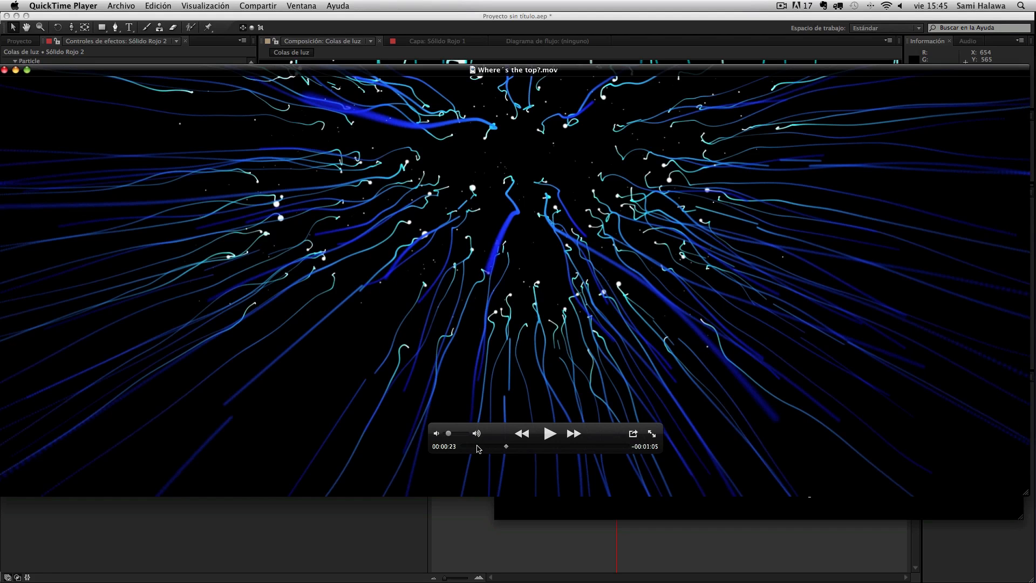
pyautogui.moveTo(479, 446); pyautogui.dragTo(491, 450)
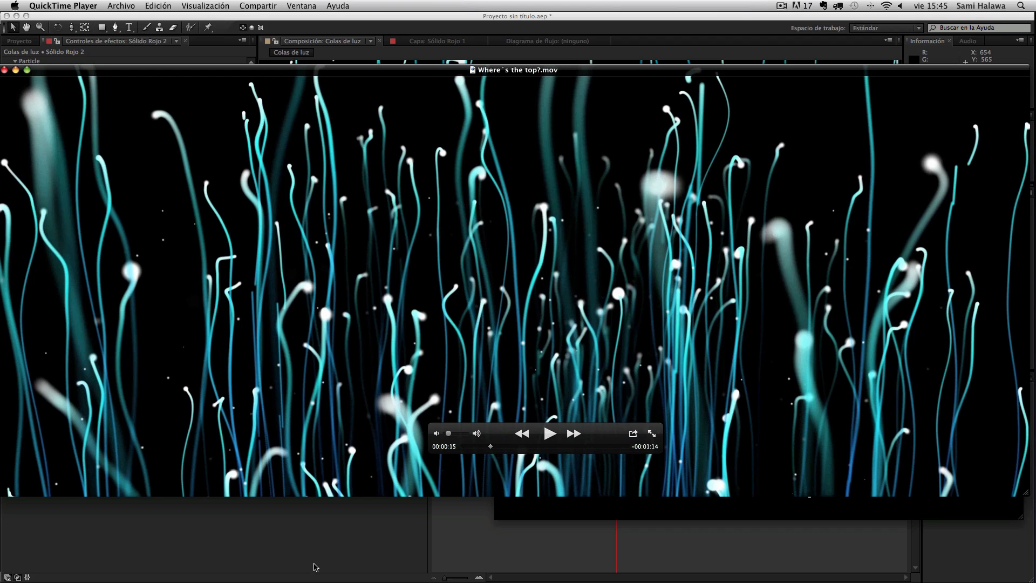
pyautogui.click(332, 549)
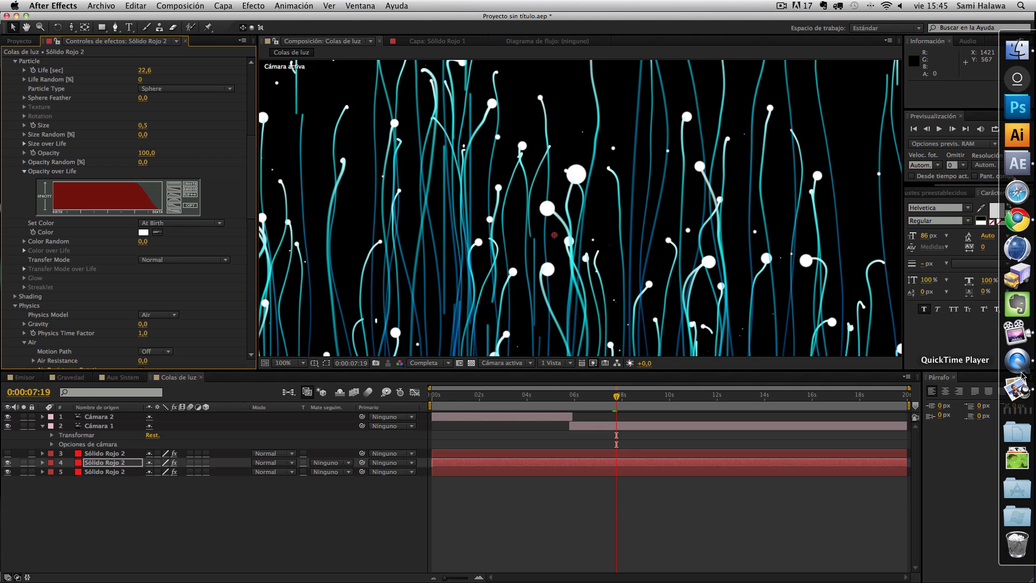
pyautogui.click(1021, 361)
pyautogui.moveTo(606, 445); pyautogui.dragTo(618, 449)
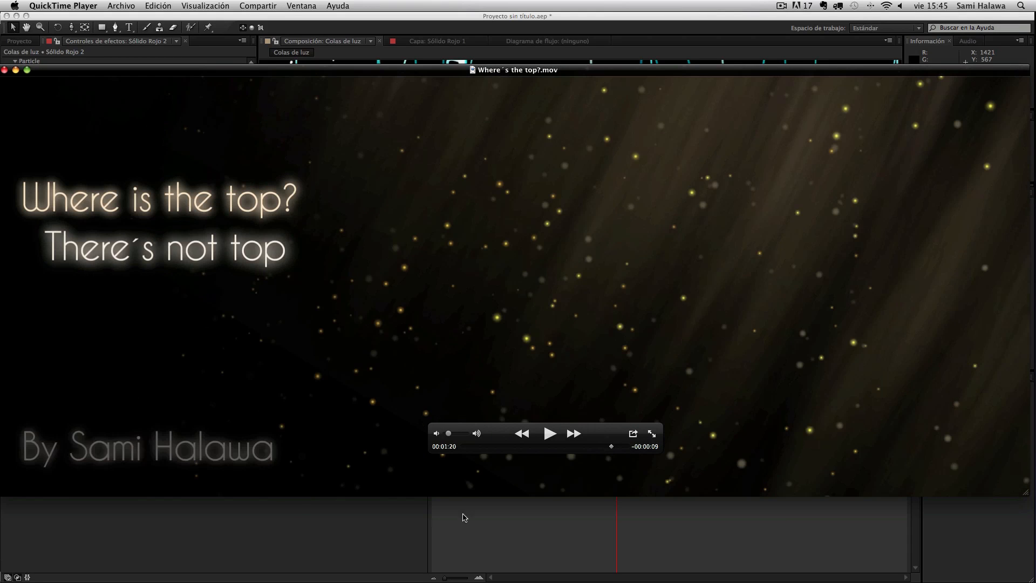
pyautogui.click(334, 534)
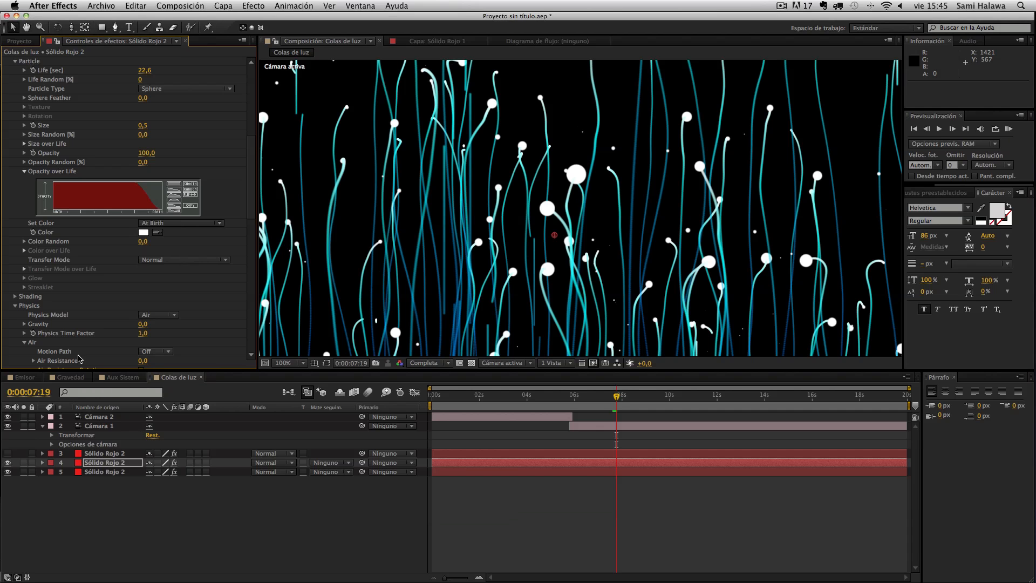
# Collapse the Particular settings and create a new 1920 × 803 px composition at 25 fps lasting 0:00:20:00
pyautogui.click(15, 61)
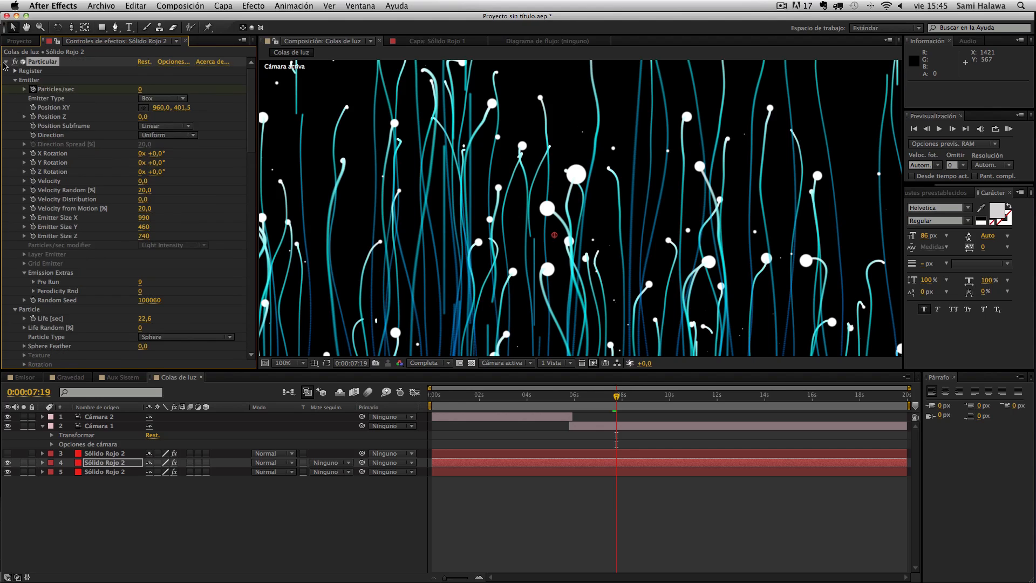
pyautogui.click(5, 61)
pyautogui.click(172, 5)
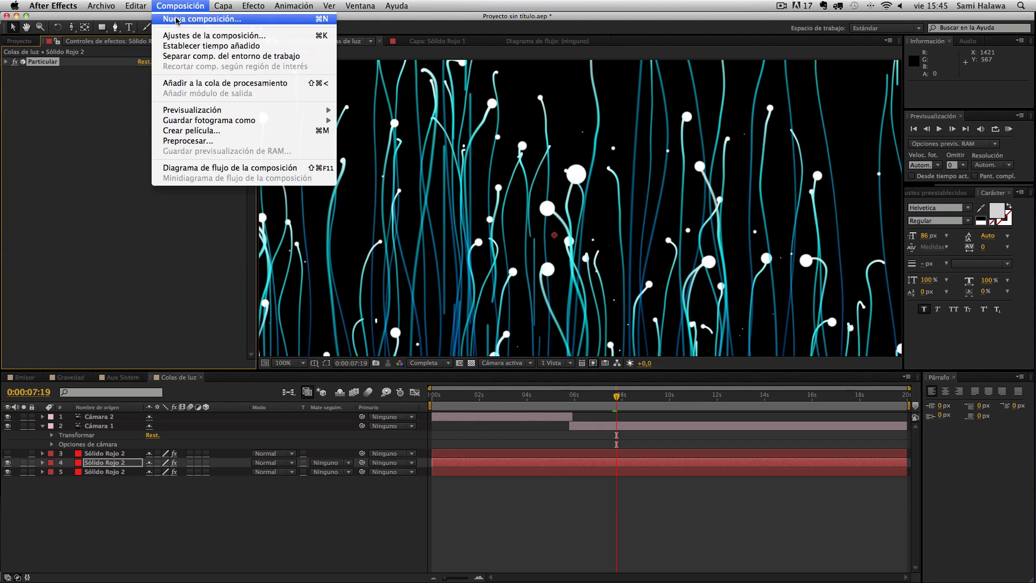
pyautogui.click(178, 19)
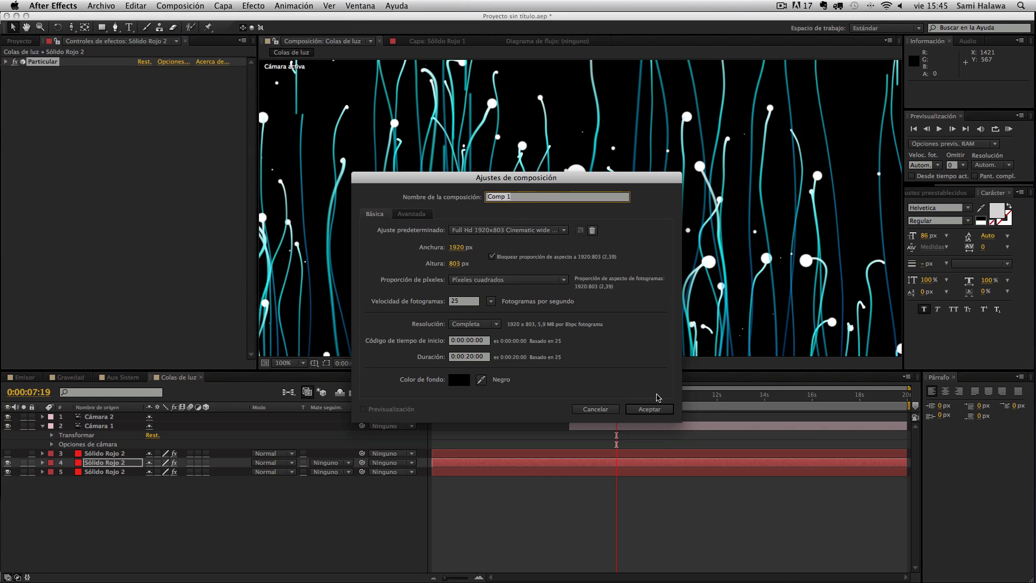
pyautogui.click(655, 408)
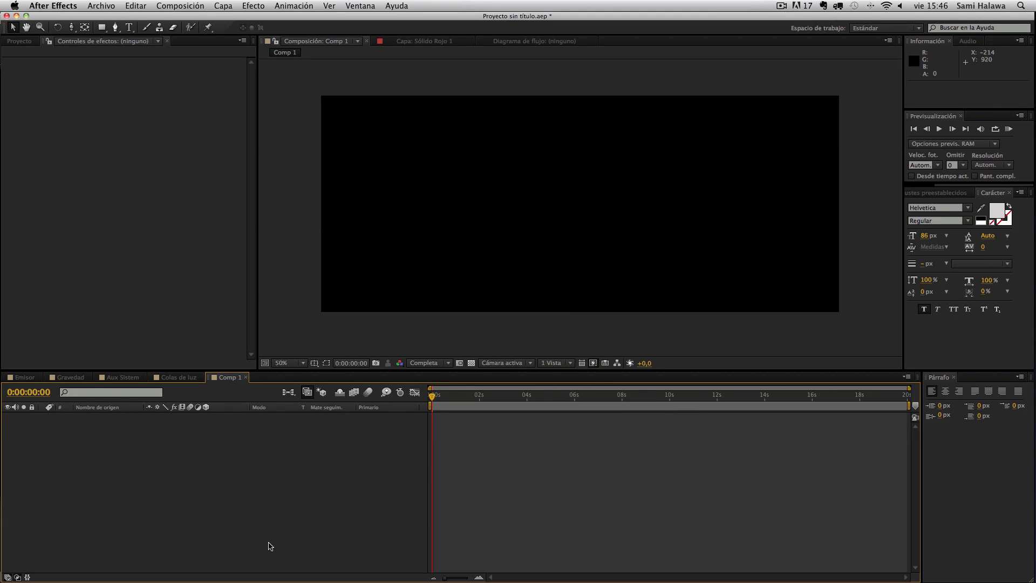
# Add a red 1920 × 803 px solid to the new composition
pyautogui.rightClick(259, 475)
pyautogui.moveTo(374, 478)
pyautogui.click(496, 505)
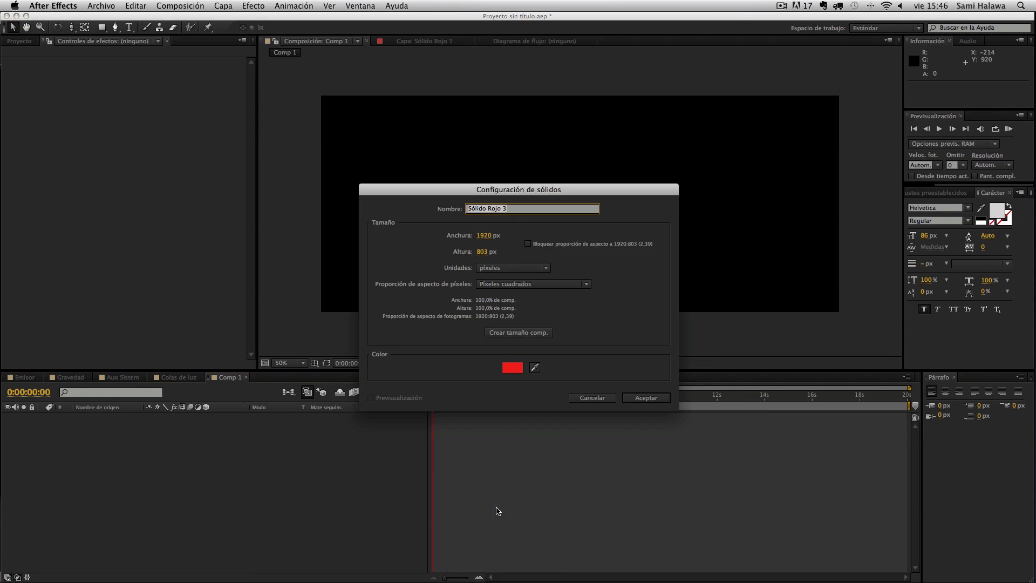
pyautogui.click(647, 397)
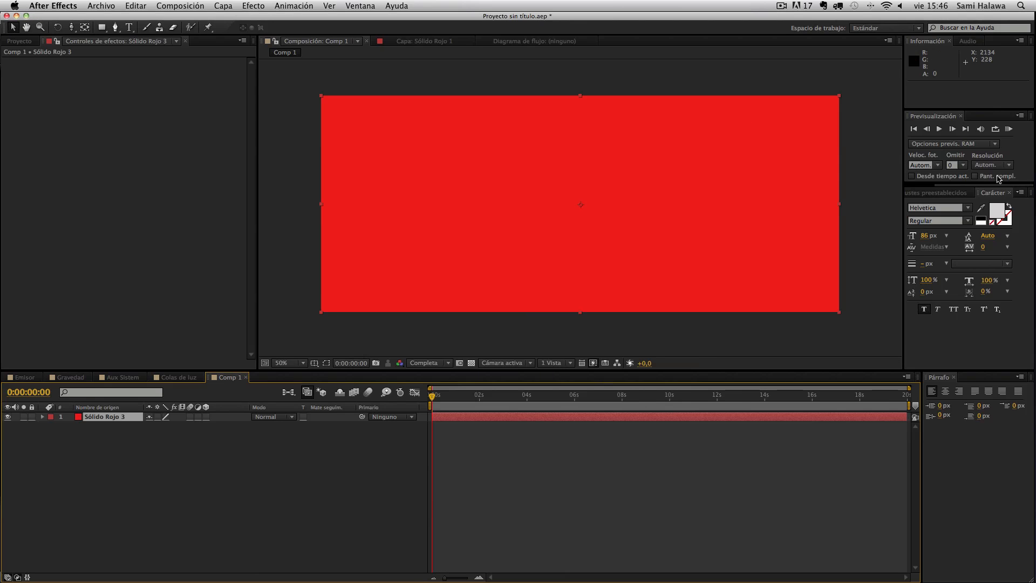
# Apply the Ruido fractal effect from the Ruido y granulado category to the red solid
pyautogui.rightClick(52, 136)
pyautogui.moveTo(131, 429)
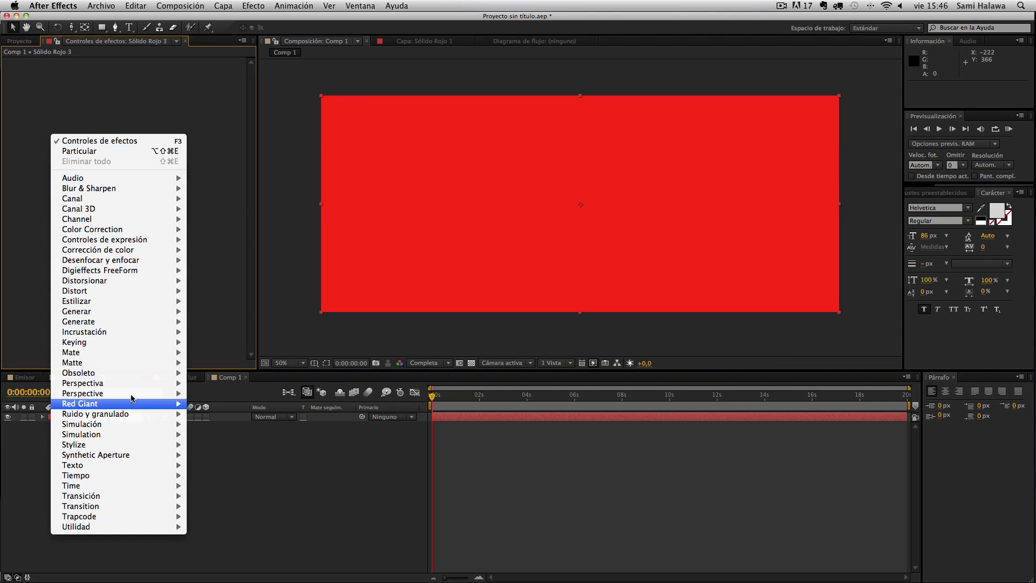
pyautogui.moveTo(158, 442)
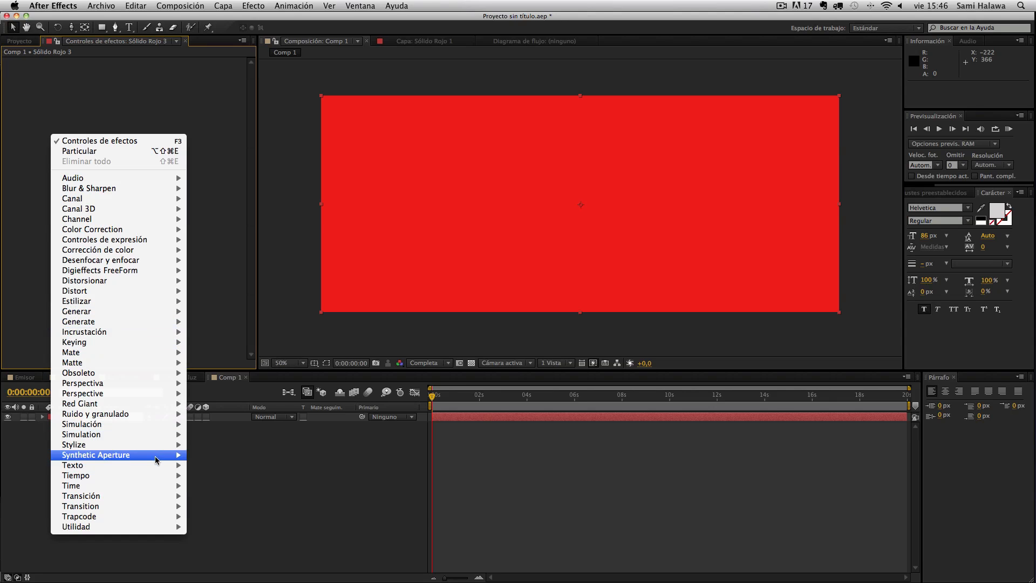
pyautogui.moveTo(167, 418)
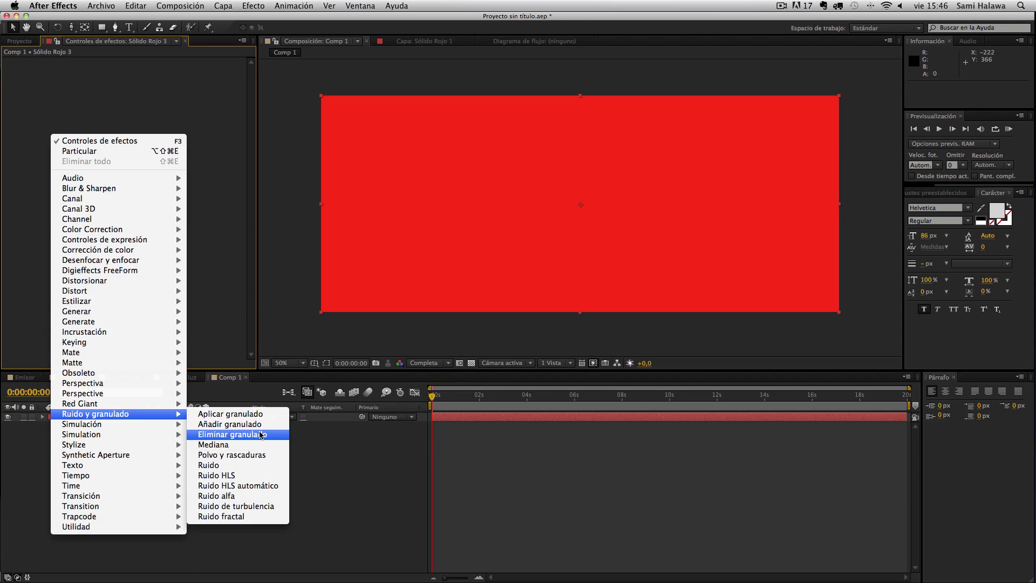
pyautogui.click(248, 516)
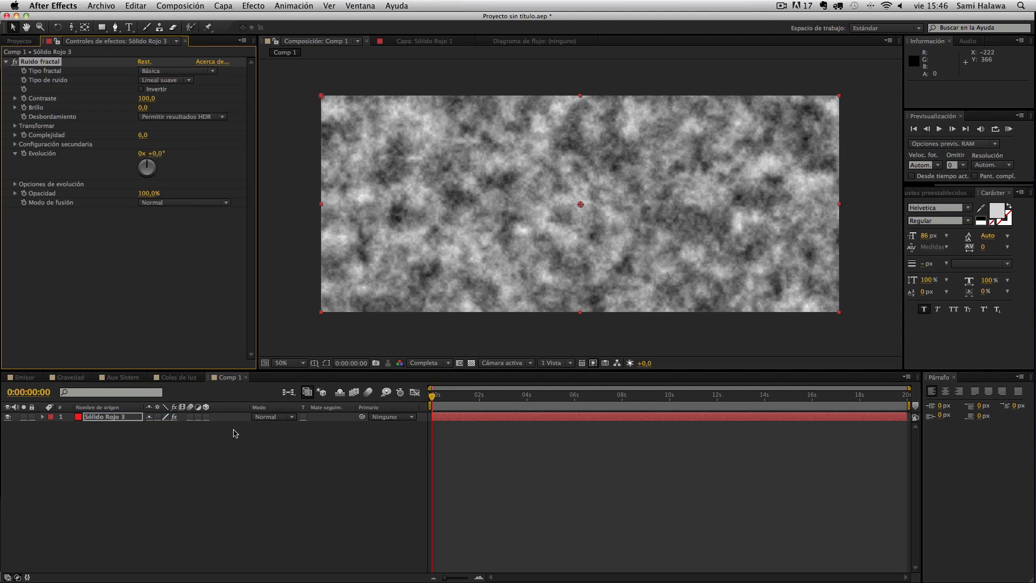
# Set the fractal noise's Contraste to 90 and its Brillo to -15
pyautogui.click(150, 100)
pyautogui.write('90')
pyautogui.click(187, 105)
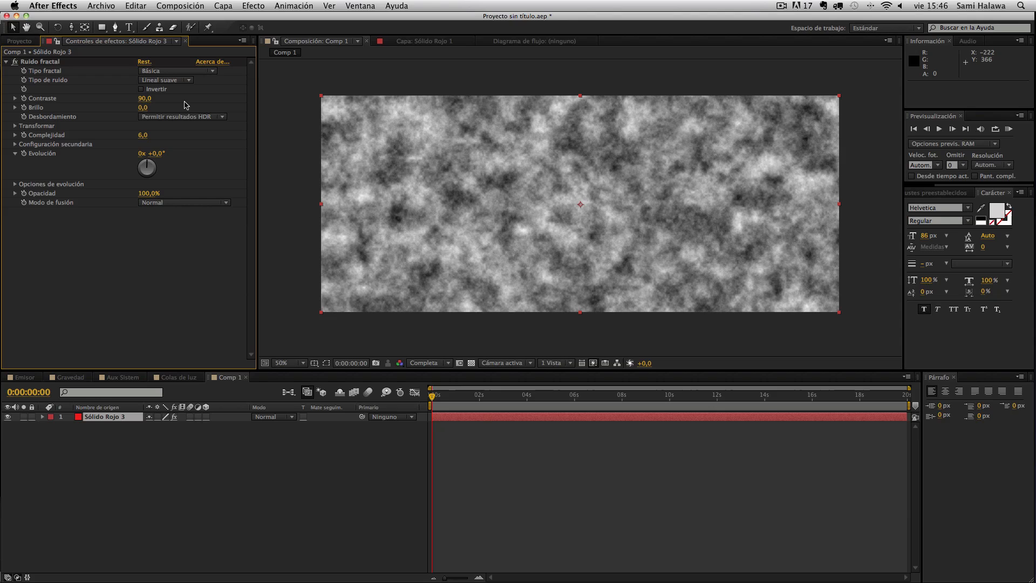
pyautogui.click(149, 119)
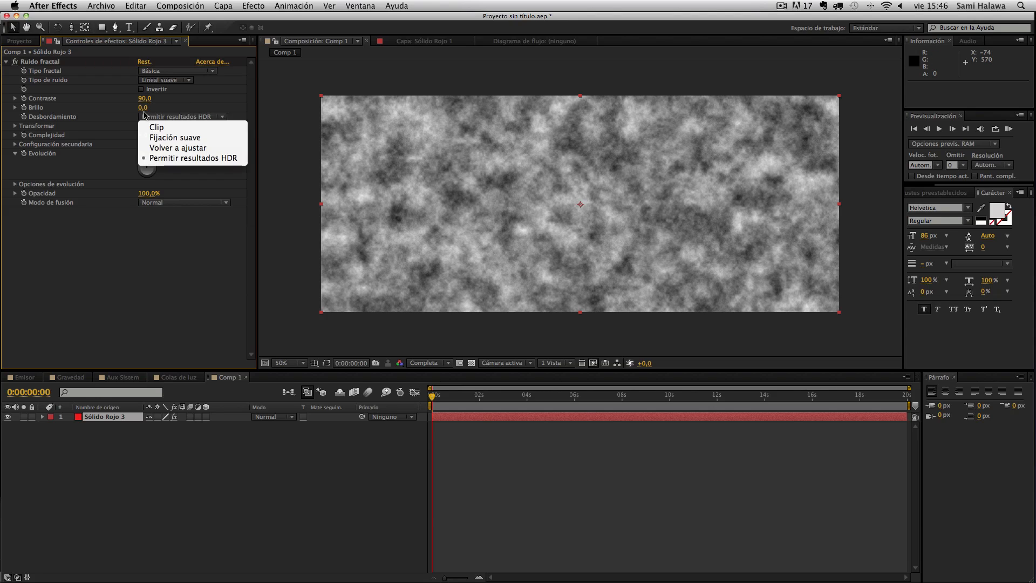
pyautogui.click(147, 111)
pyautogui.click(144, 108)
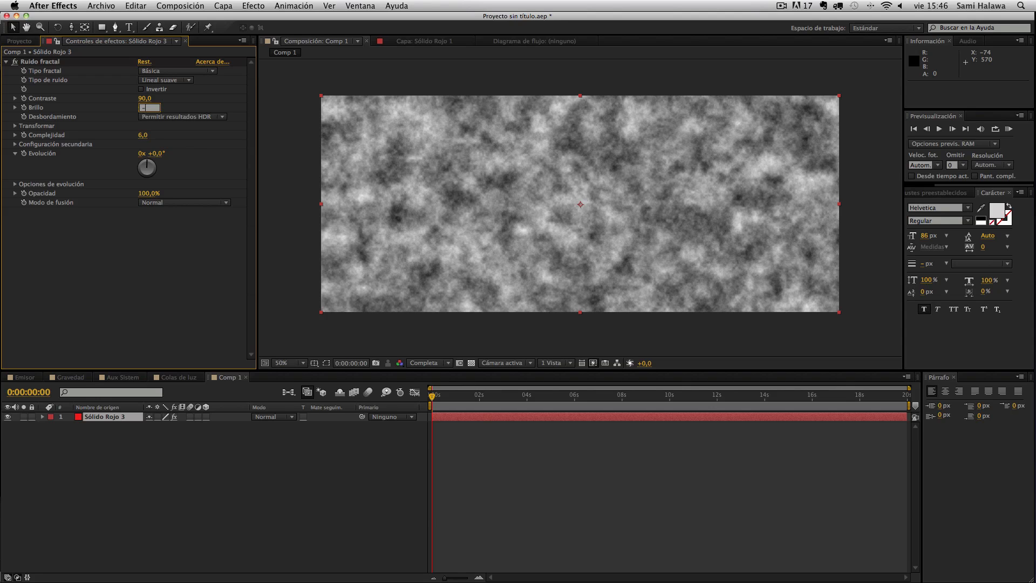
pyautogui.press('Return')
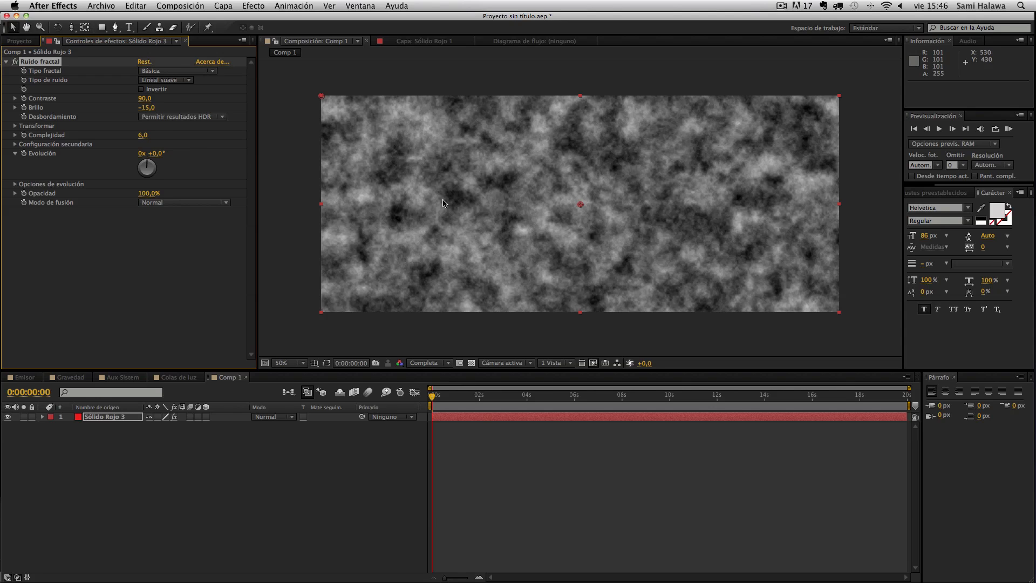
# Turn off Escala uniforme in the fractal noise's Transformar settings and set Altura de la escala to 1440
pyautogui.click(15, 126)
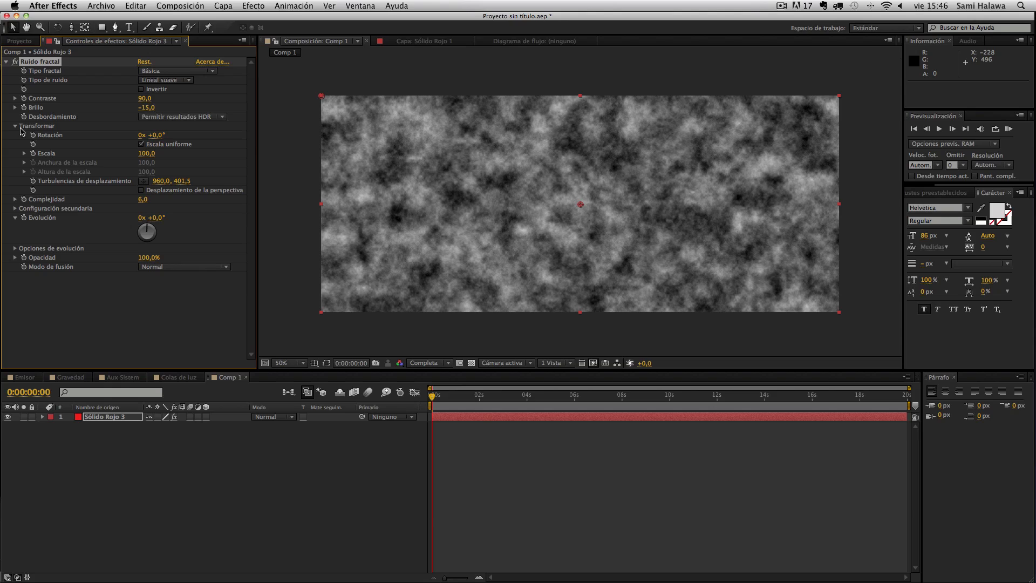
pyautogui.click(141, 144)
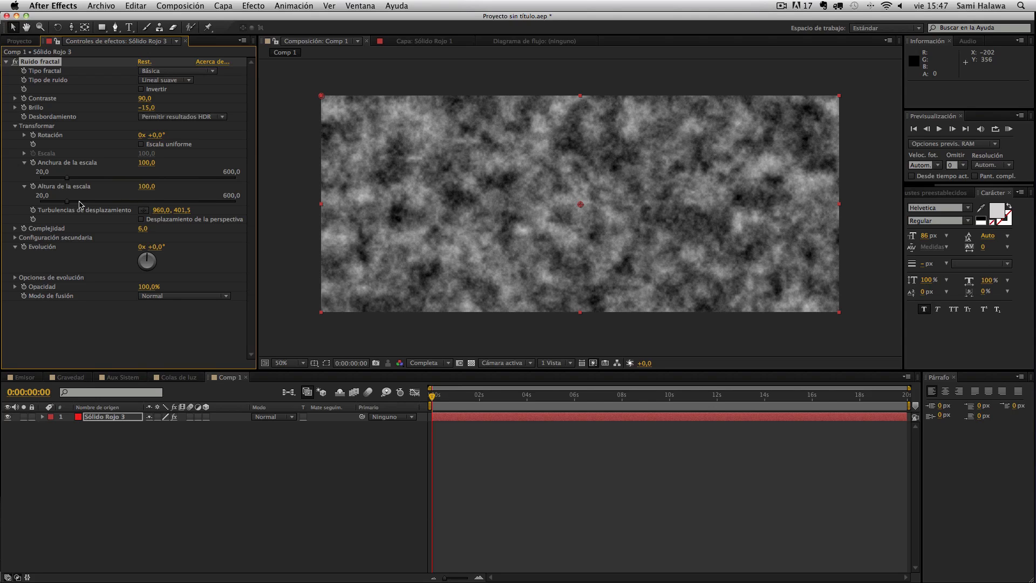
pyautogui.click(146, 186)
pyautogui.write('1440')
pyautogui.press('Return')
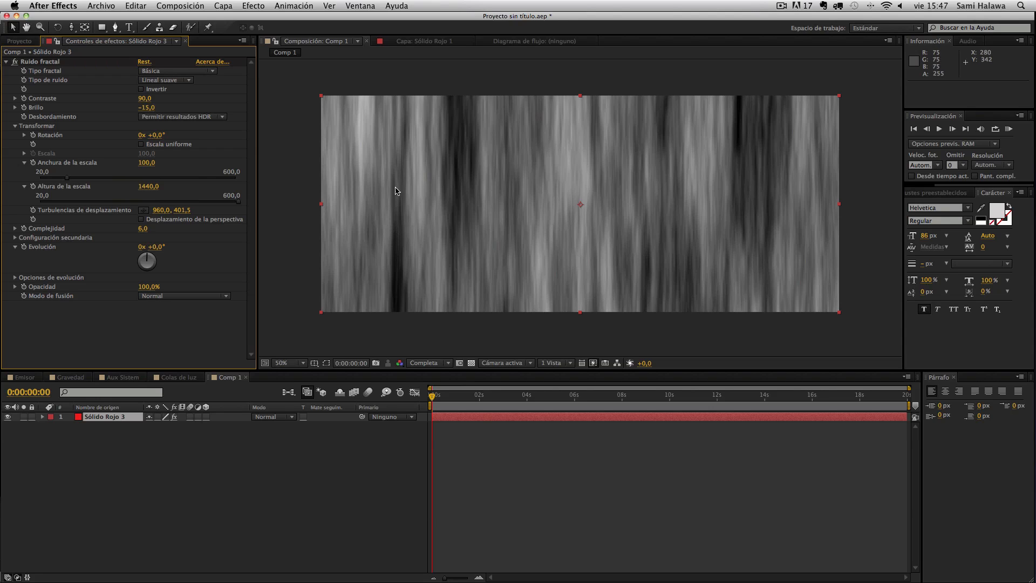
pyautogui.click(594, 322)
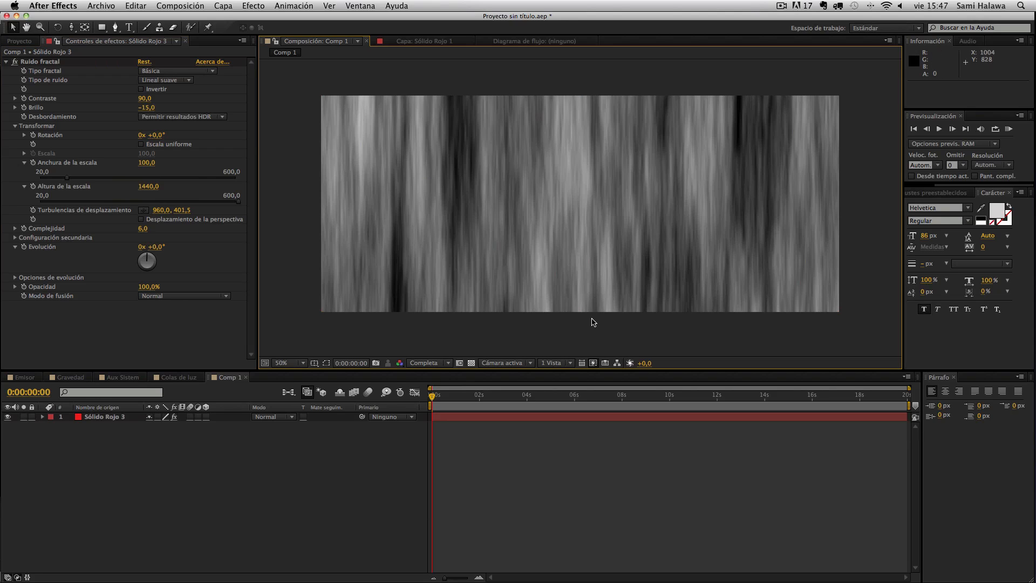
pyautogui.click(332, 221)
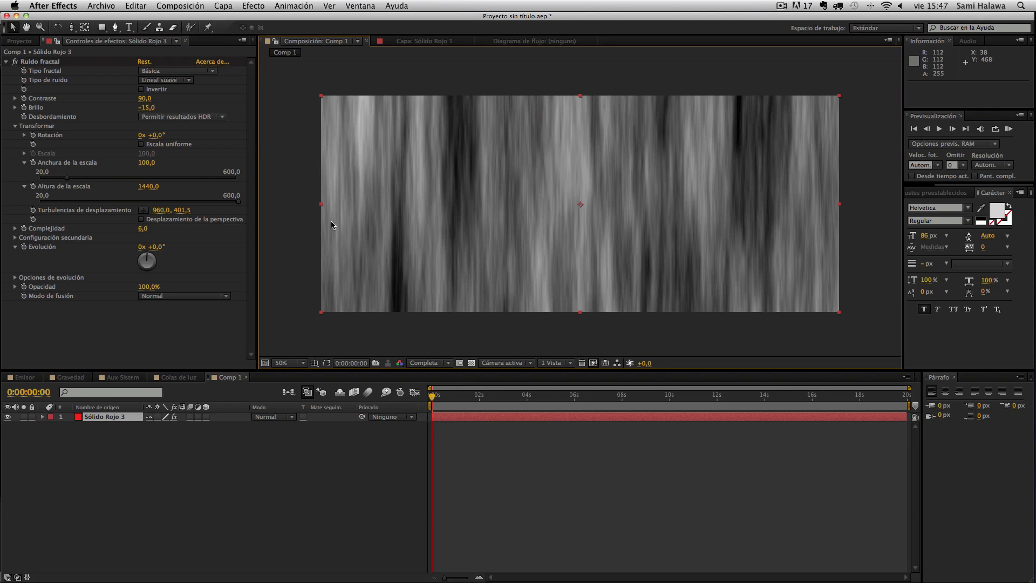
pyautogui.click(297, 218)
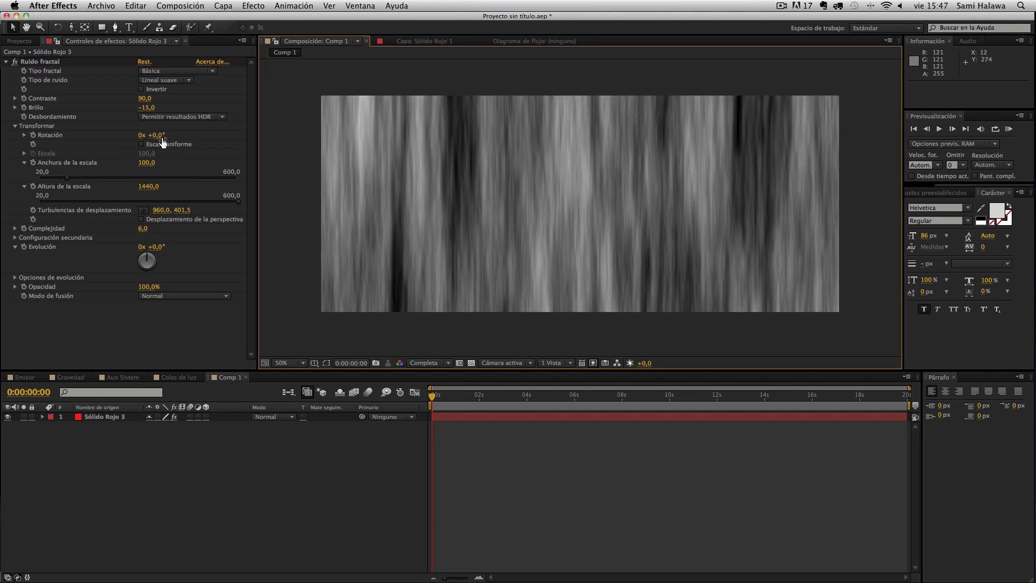
# Set the fractal noise's Rotación to 42° to vary the pattern of vertical streaks
pyautogui.moveTo(162, 141); pyautogui.dragTo(164, 135)
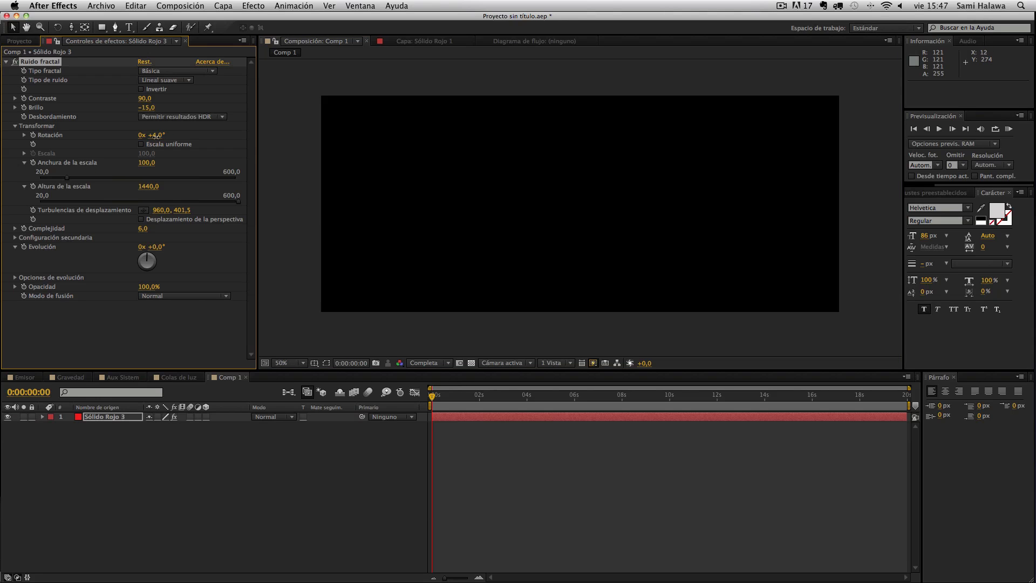
pyautogui.moveTo(161, 142)
pyautogui.mouseDown()
pyautogui.moveTo(183, 131)
pyautogui.moveTo(163, 140)
pyautogui.moveTo(171, 135)
pyautogui.mouseUp()
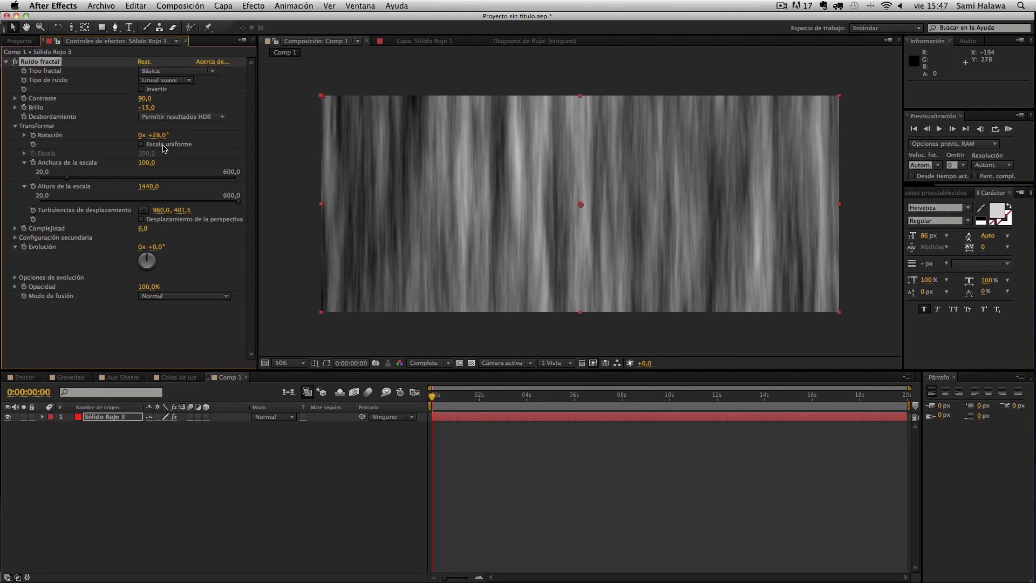
pyautogui.moveTo(160, 142); pyautogui.dragTo(167, 137)
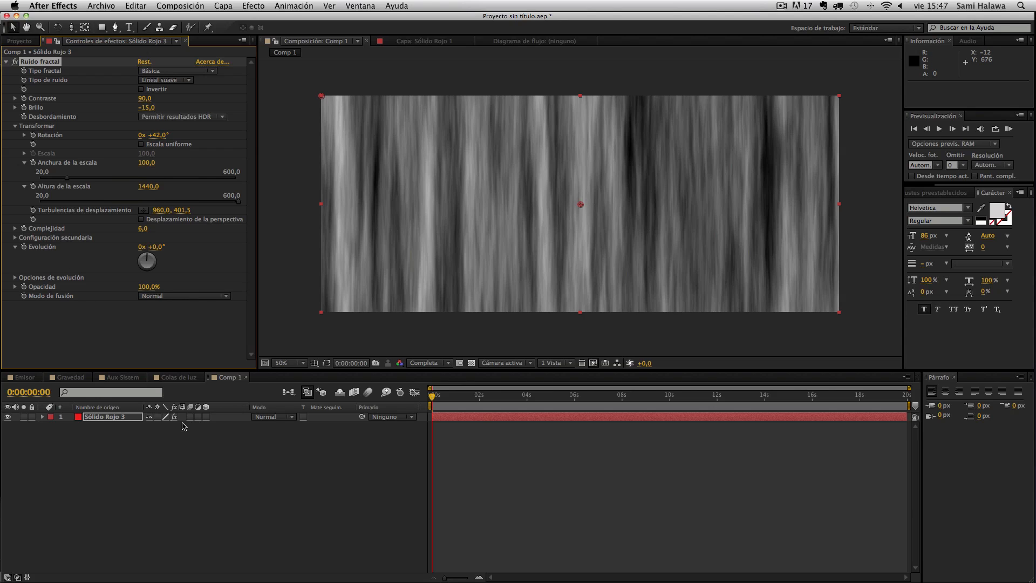
pyautogui.click(157, 419)
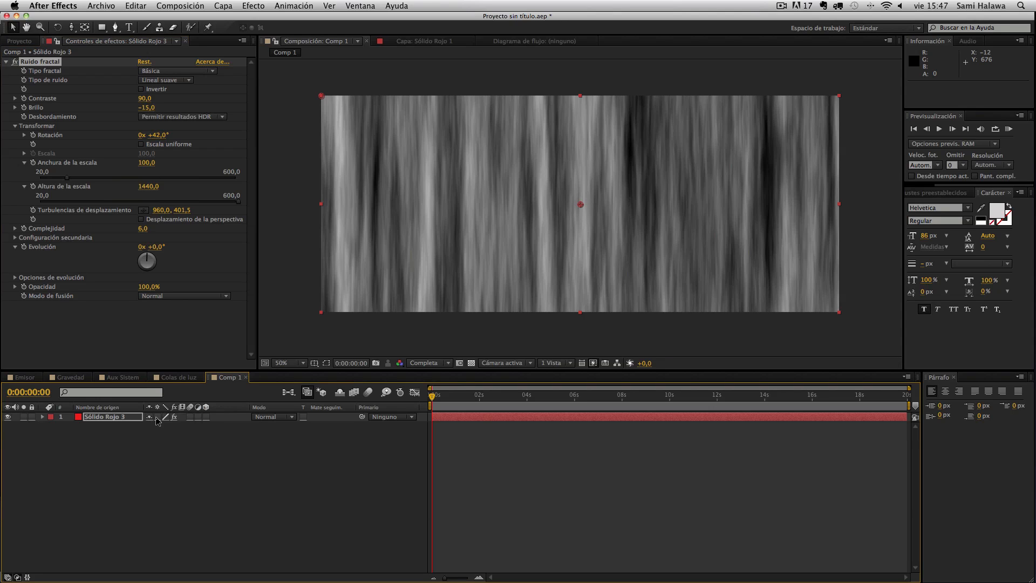
pyautogui.click(153, 147)
pyautogui.click(149, 147)
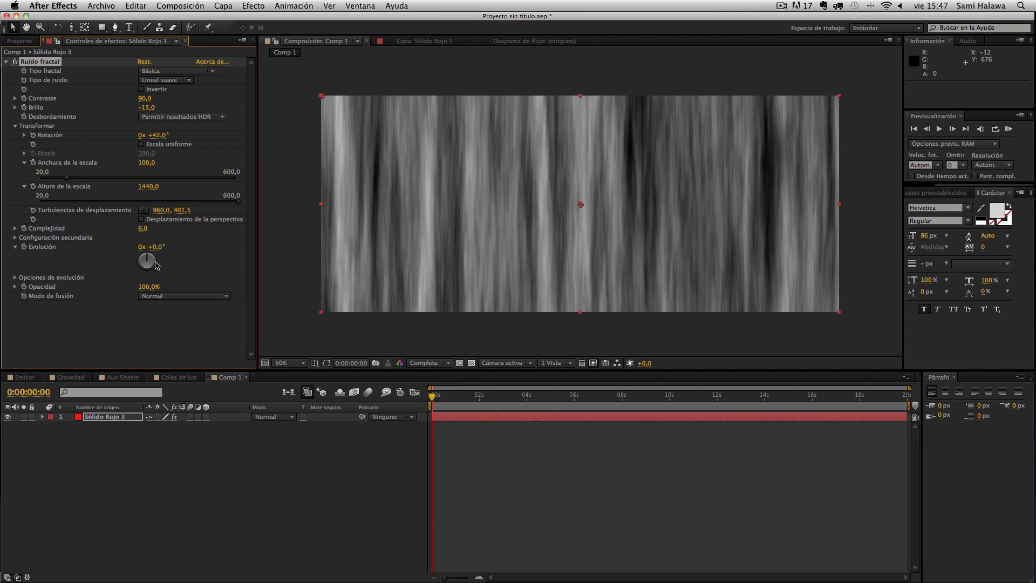
# Animate the noise's Evolución with the expression time*100, preview up to 0:00:02:09, and collapse the layer and effect settings
pyautogui.moveTo(156, 264)
pyautogui.mouseDown()
pyautogui.moveTo(143, 276)
pyautogui.moveTo(127, 268)
pyautogui.moveTo(147, 252)
pyautogui.mouseUp()
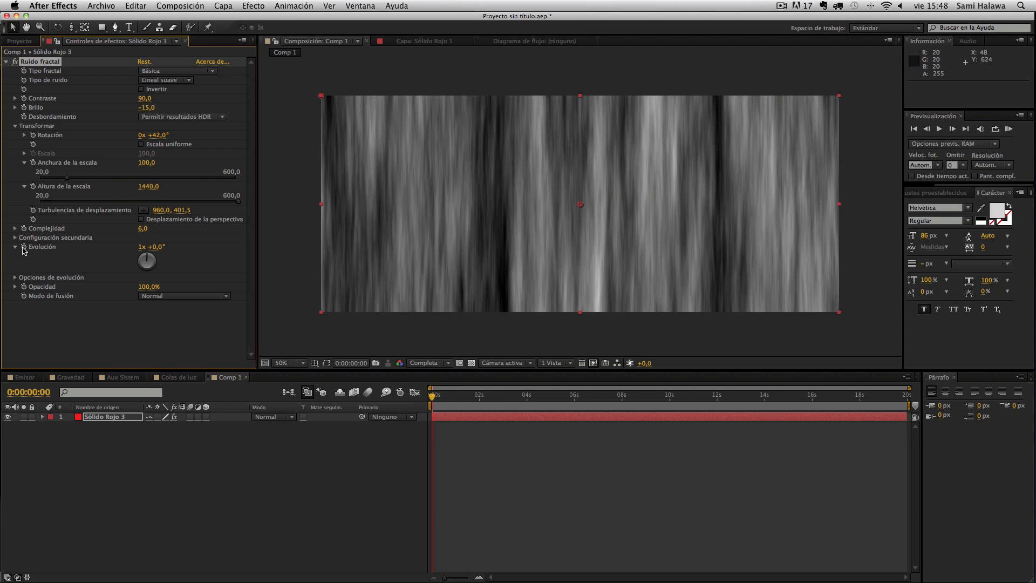
pyautogui.keyDown('alt'); pyautogui.click(24, 248); pyautogui.keyUp('alt')
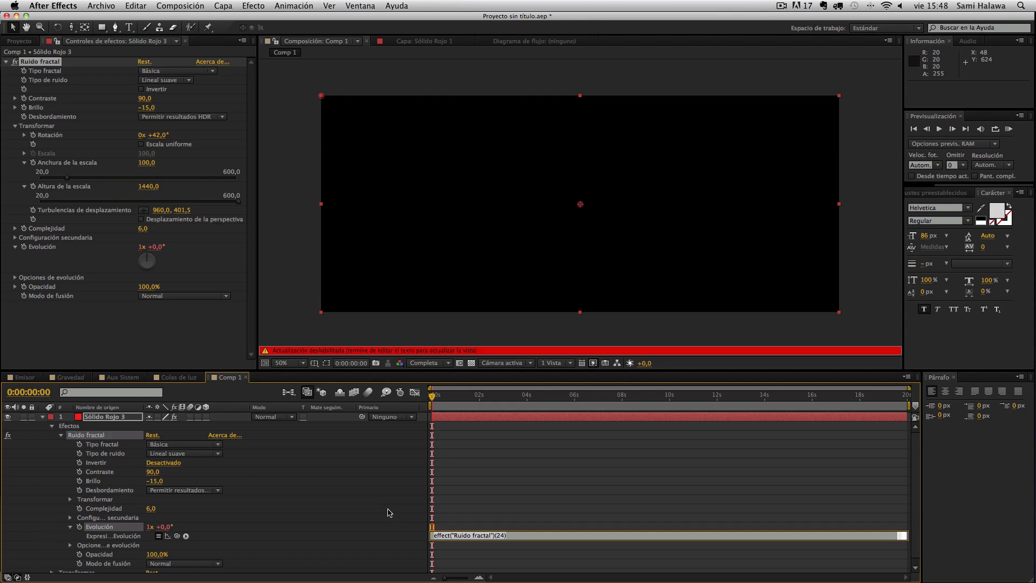
pyautogui.write('time*100')
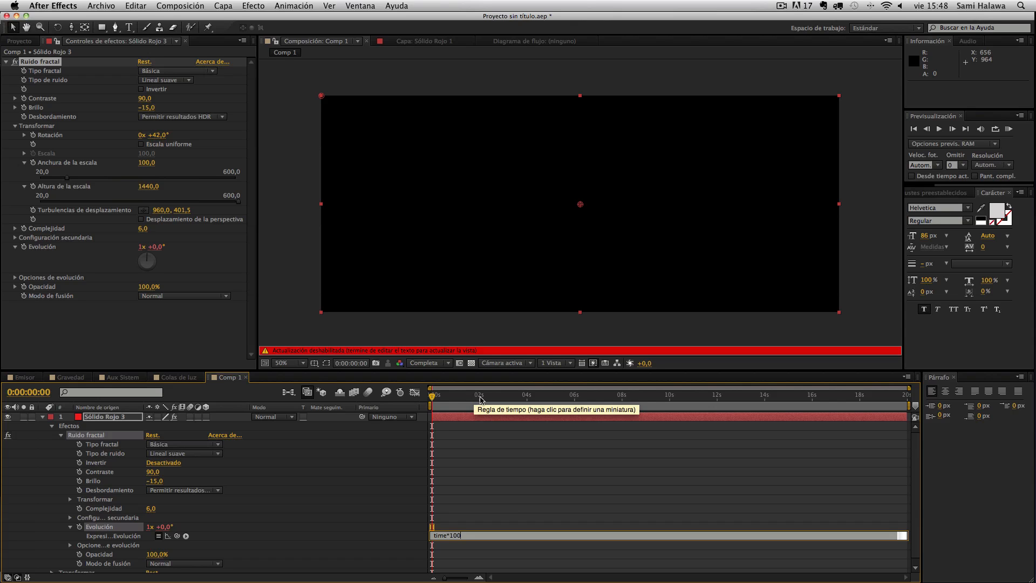
pyautogui.moveTo(464, 396); pyautogui.dragTo(488, 401)
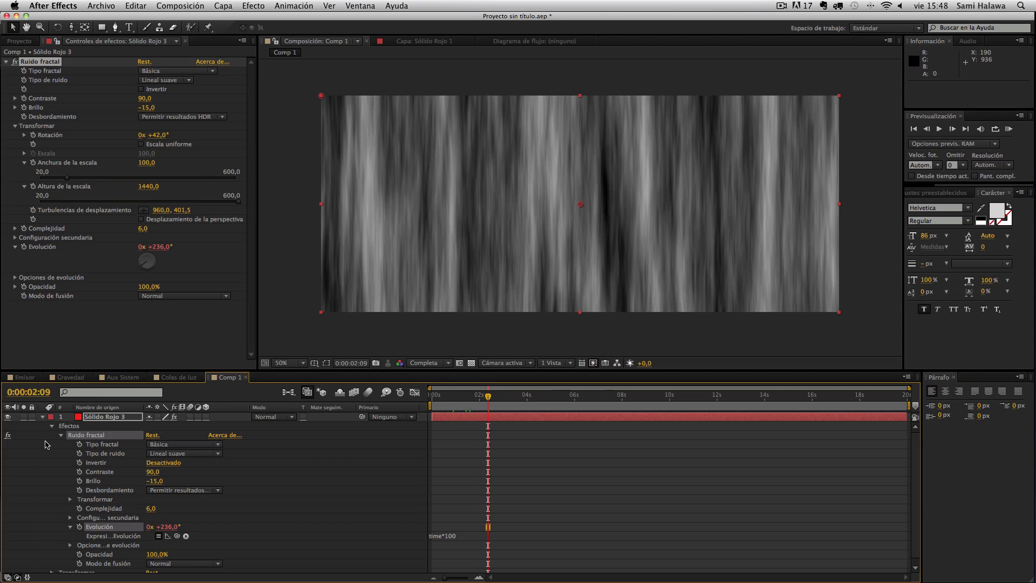
pyautogui.click(42, 417)
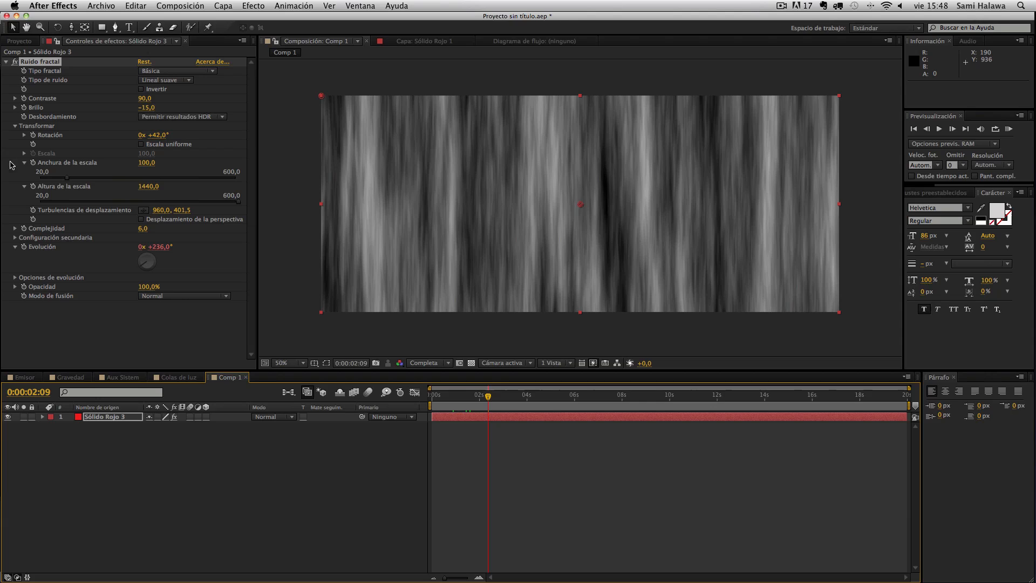
pyautogui.click(7, 62)
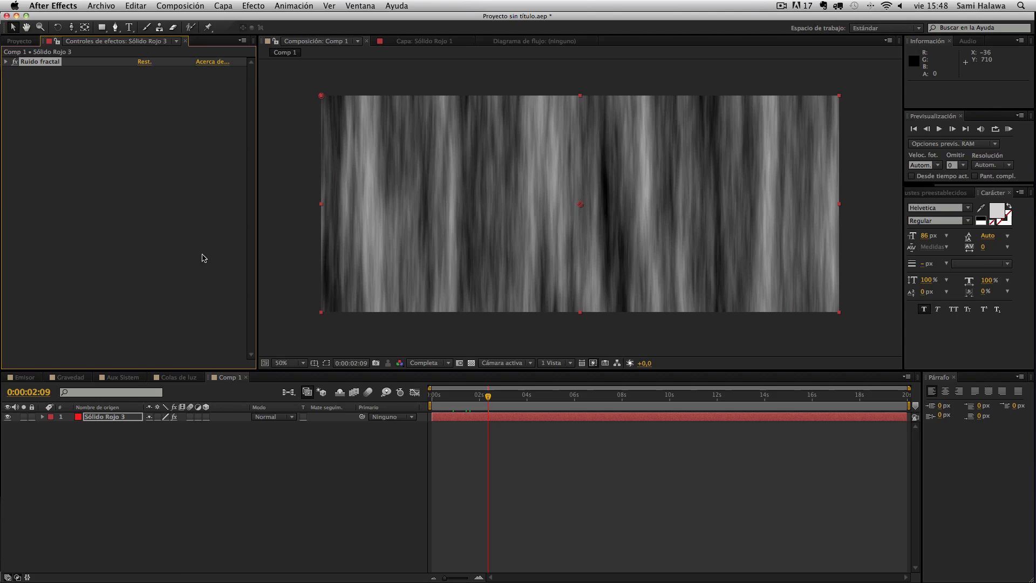
# Apply the Barrido lineal transition to the solid with 17% Finalización de la transición and a 0° wipe angle
pyautogui.rightClick(46, 168)
pyautogui.moveTo(109, 540)
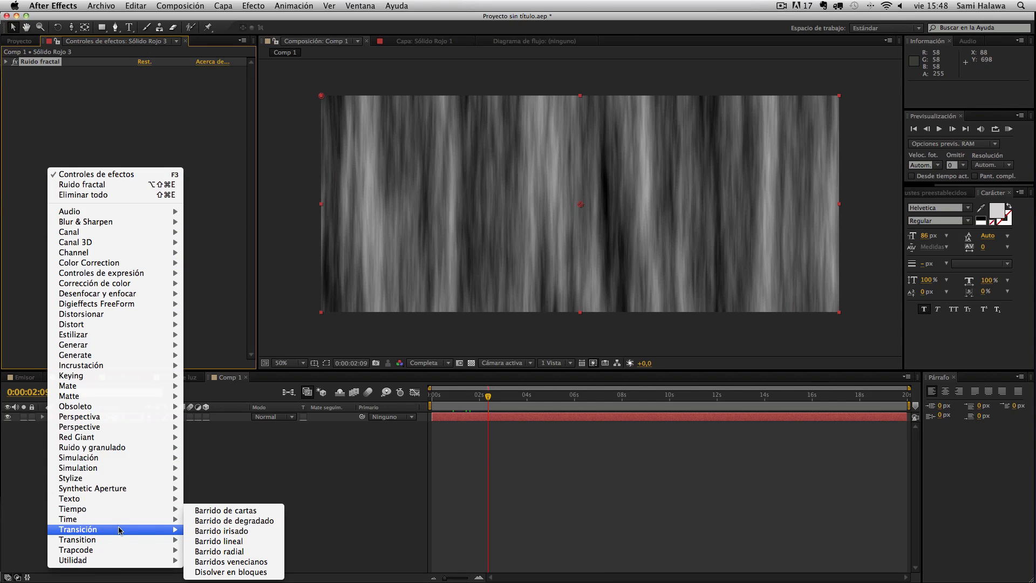
pyautogui.click(221, 541)
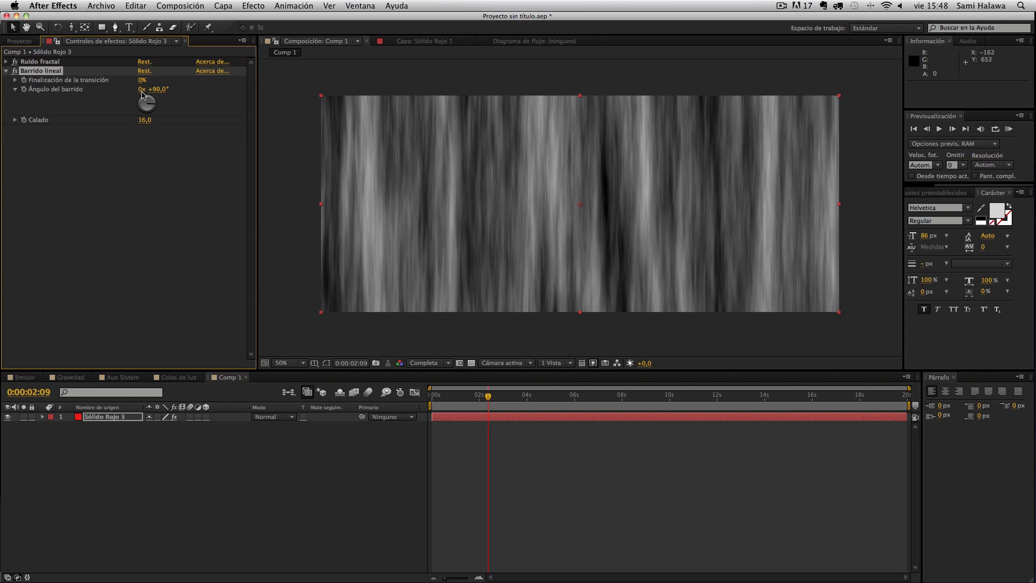
pyautogui.moveTo(143, 82); pyautogui.dragTo(150, 80)
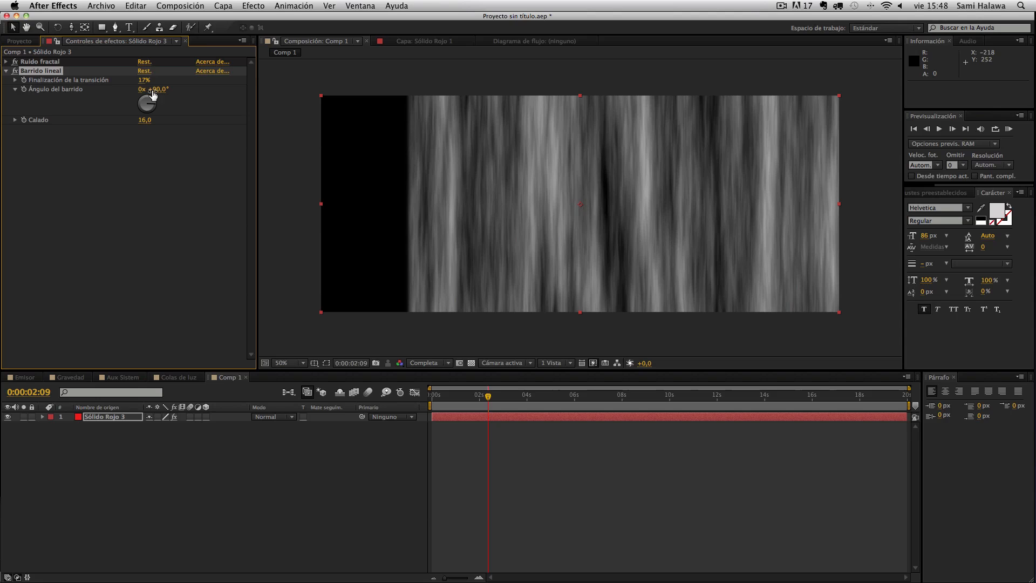
pyautogui.moveTo(149, 103); pyautogui.dragTo(144, 100)
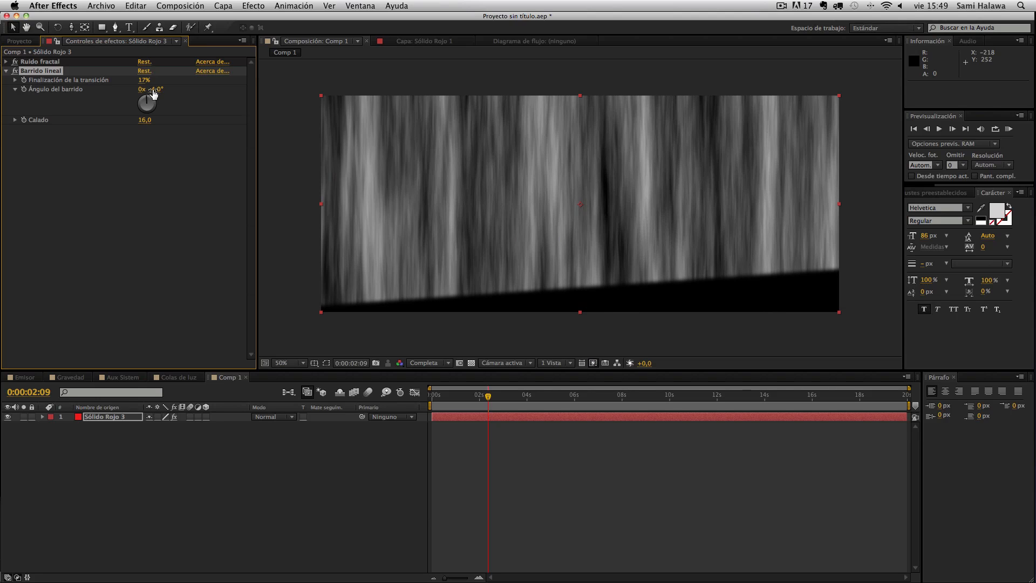
pyautogui.click(154, 89)
pyautogui.write('0')
pyautogui.click(182, 97)
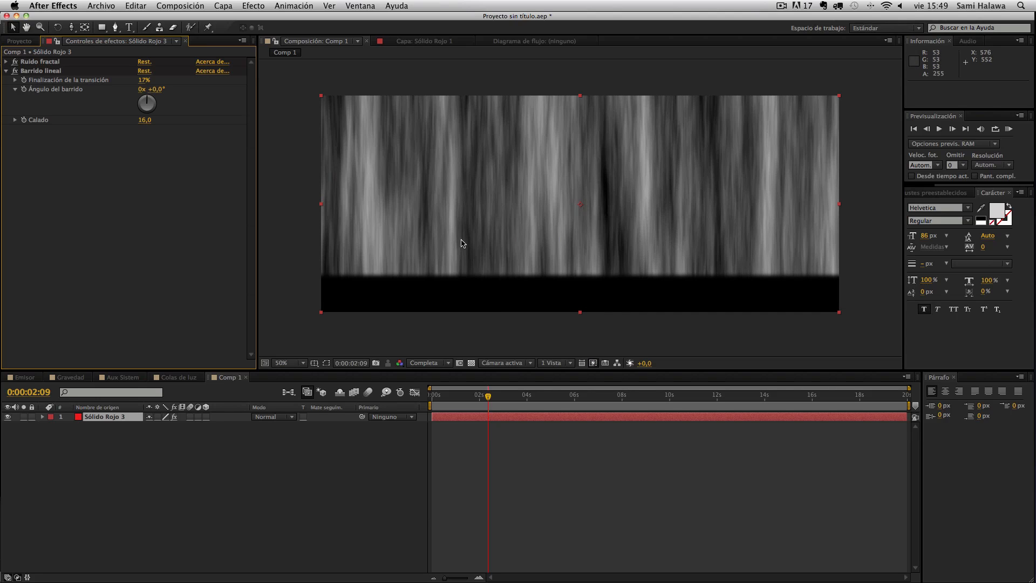
# Set the linear wipe's Calado to 249 and its Finalización de la transición to 22%, and collapse its settings
pyautogui.moveTo(149, 127); pyautogui.dragTo(205, 123)
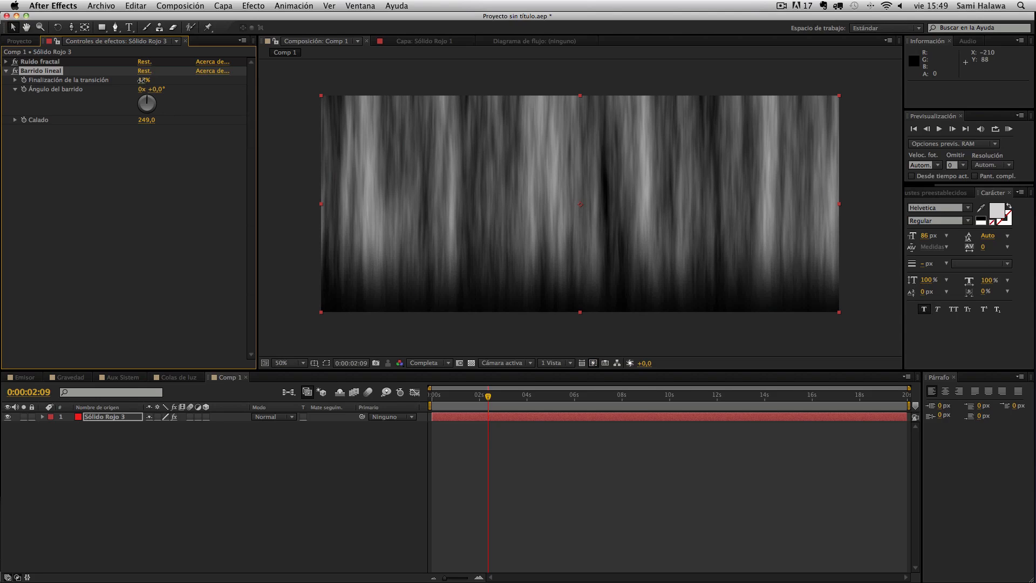
pyautogui.moveTo(141, 80); pyautogui.dragTo(145, 80)
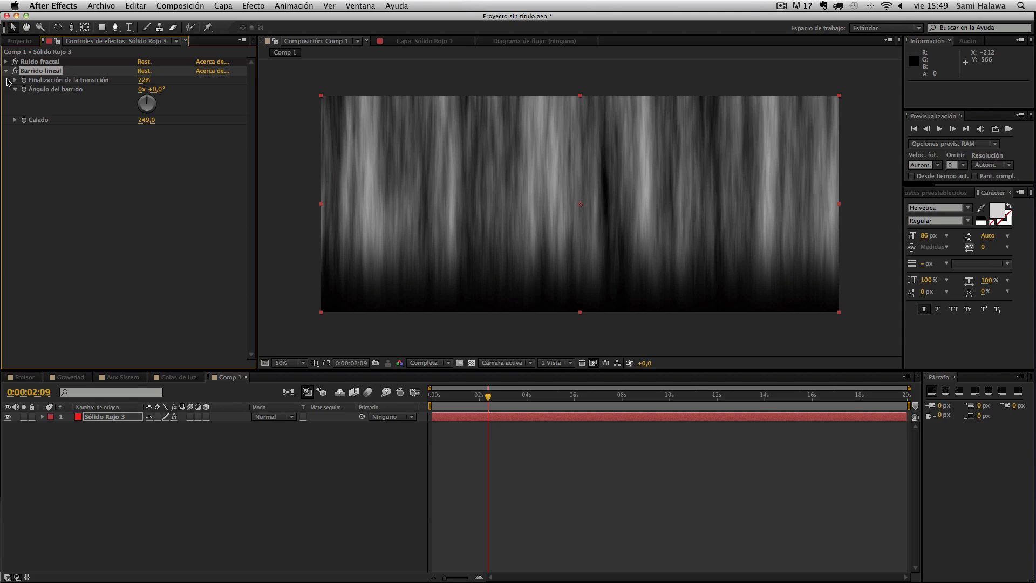
pyautogui.click(6, 70)
# Add the Curvas color-correction effect to the solid after the linear wipe
pyautogui.click(90, 142)
pyautogui.rightClick(117, 144)
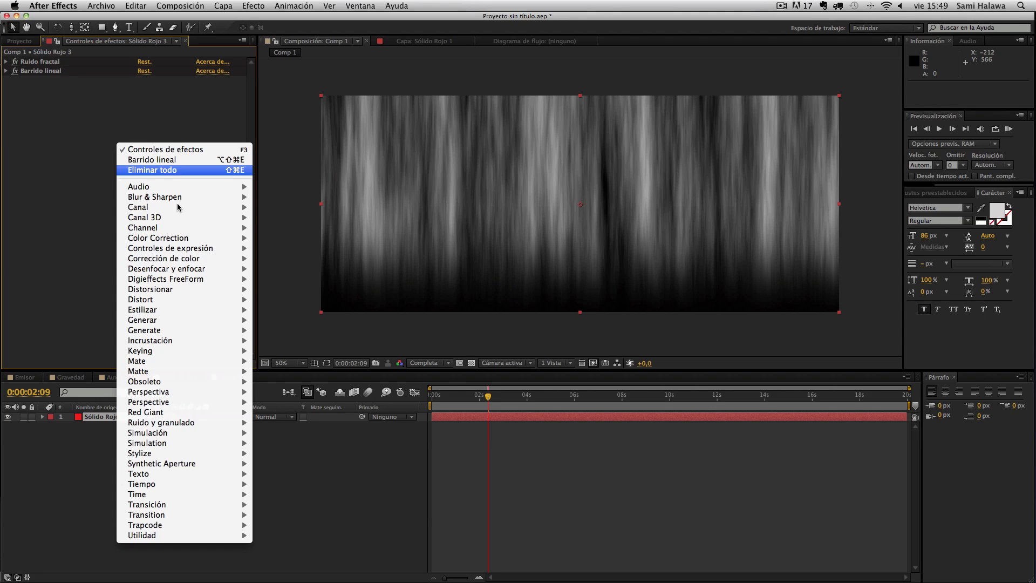
pyautogui.moveTo(192, 261)
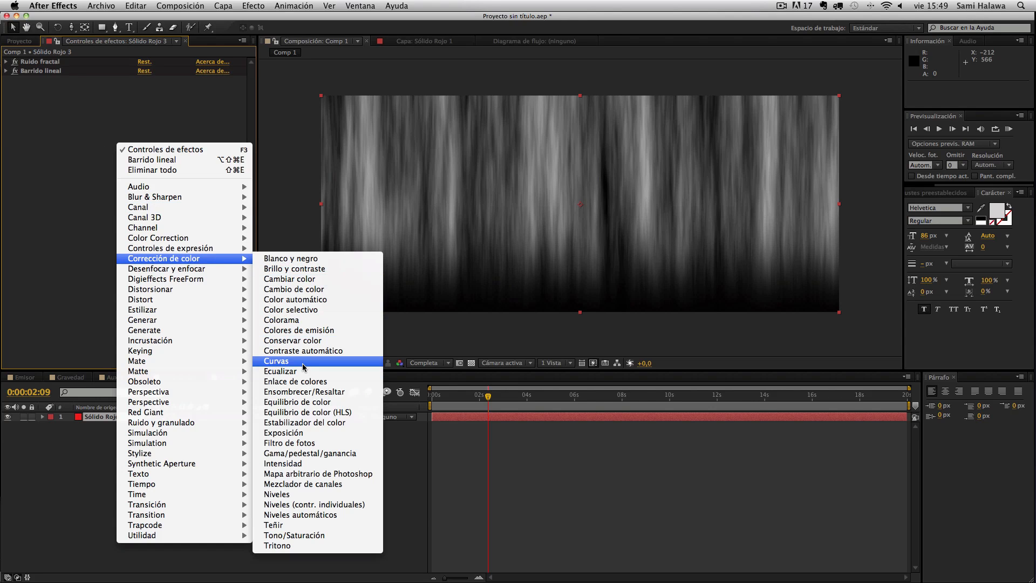
pyautogui.click(308, 361)
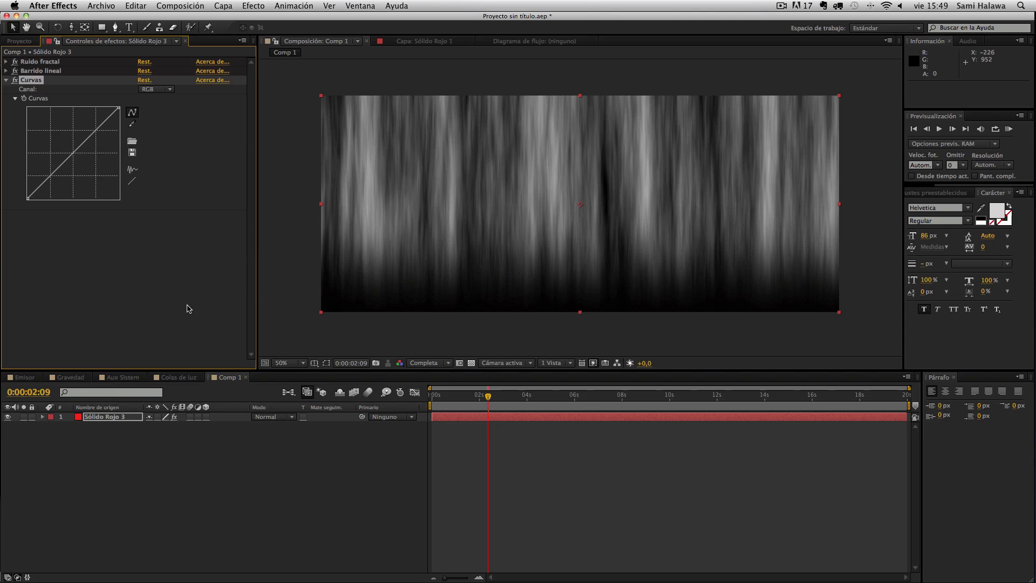
# Raise the midpoint of the solid's RGB curve slightly and lower the midpoint of its Verde channel curve
pyautogui.click(72, 153)
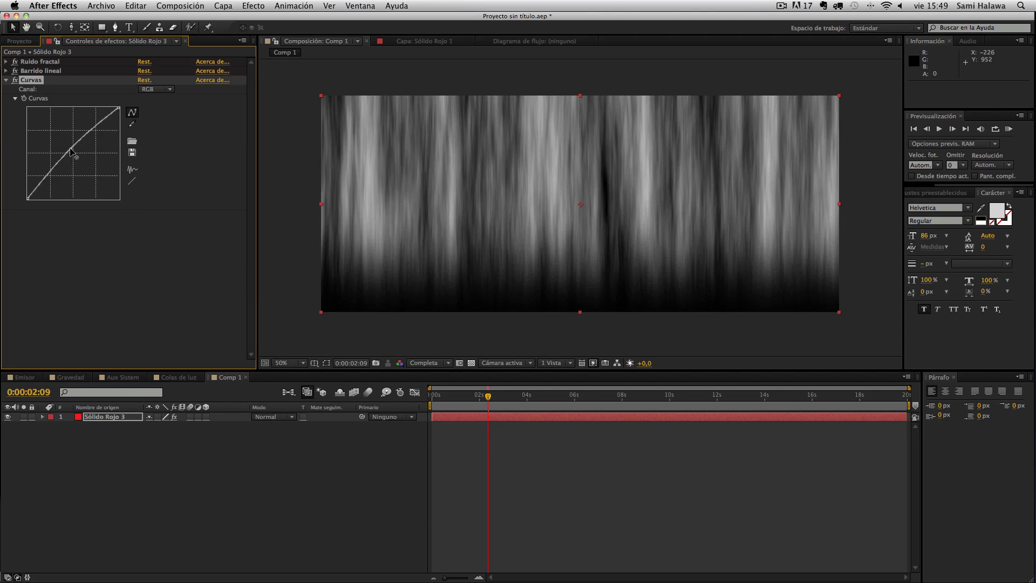
pyautogui.click(147, 90)
pyautogui.click(149, 106)
pyautogui.moveTo(73, 154); pyautogui.dragTo(75, 160)
pyautogui.click(155, 90)
pyautogui.click(154, 118)
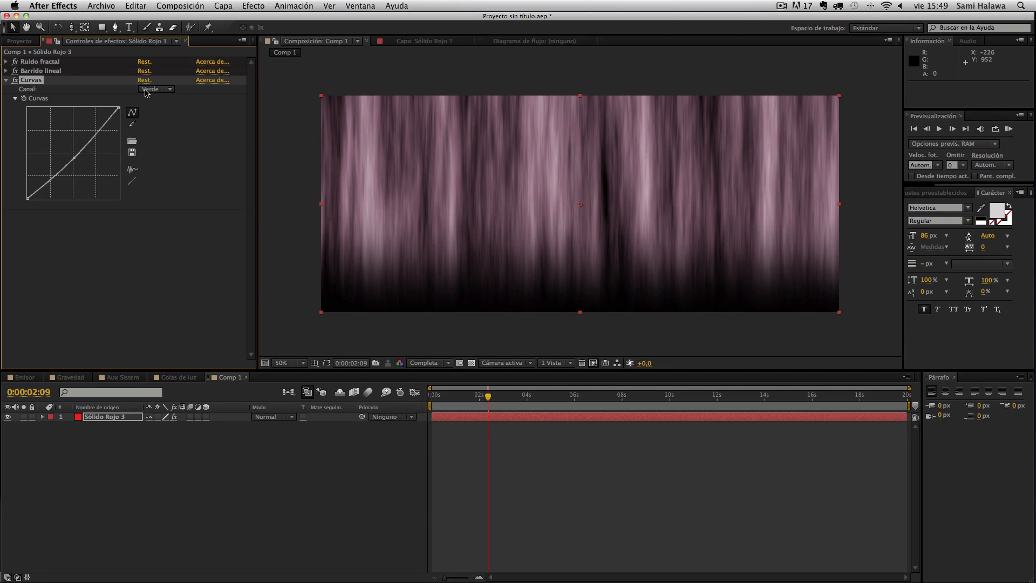
# Lower the midpoint of the Azul channel curve and view the reference movie Where´s the top?.mov in QuickTime Player for comparison
pyautogui.click(146, 89)
pyautogui.click(157, 131)
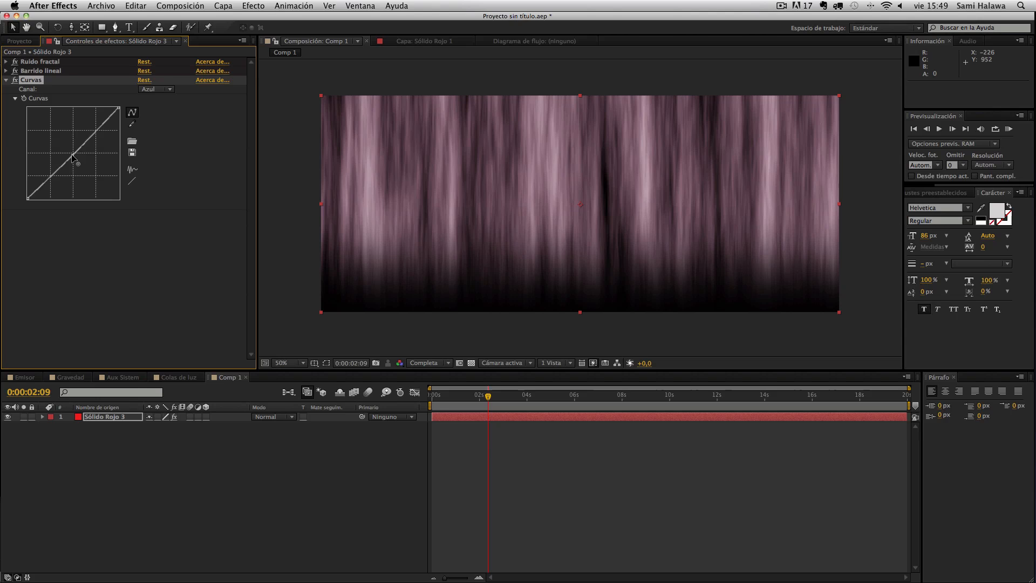
pyautogui.moveTo(72, 155)
pyautogui.mouseDown()
pyautogui.moveTo(69, 141)
pyautogui.moveTo(75, 163)
pyautogui.mouseUp()
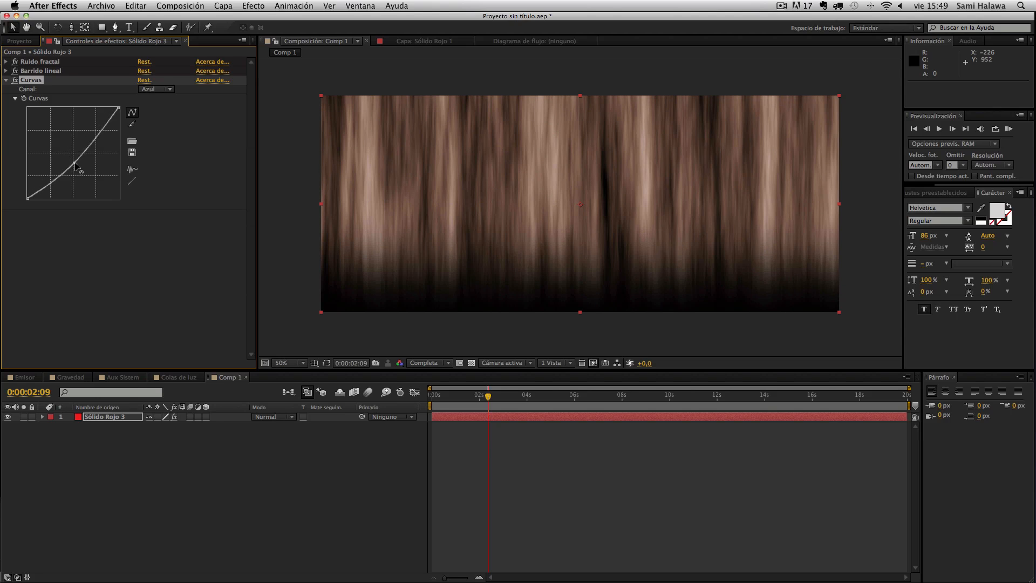
pyautogui.moveTo(1034, 219)
pyautogui.click(1017, 360)
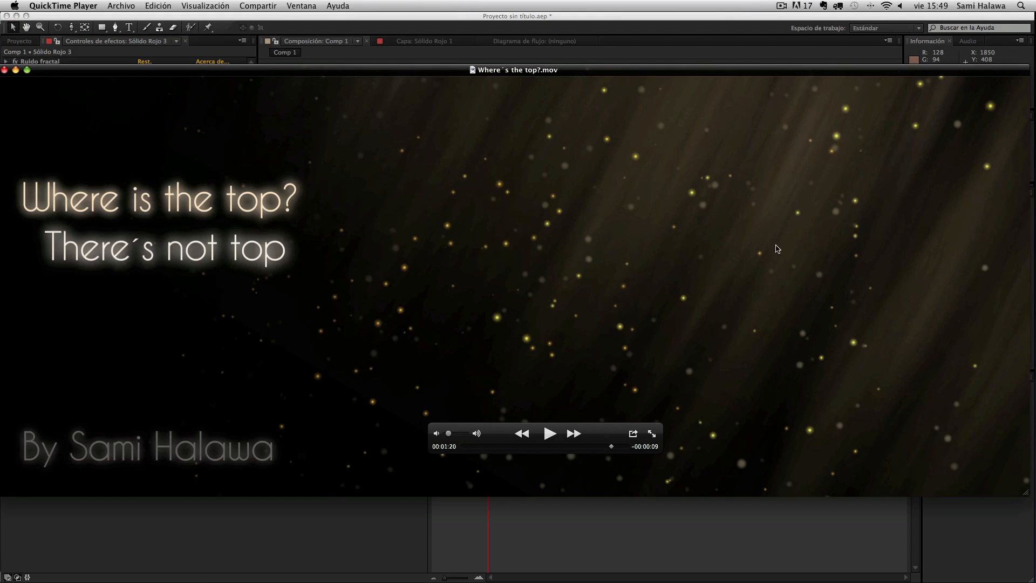
pyautogui.click(233, 555)
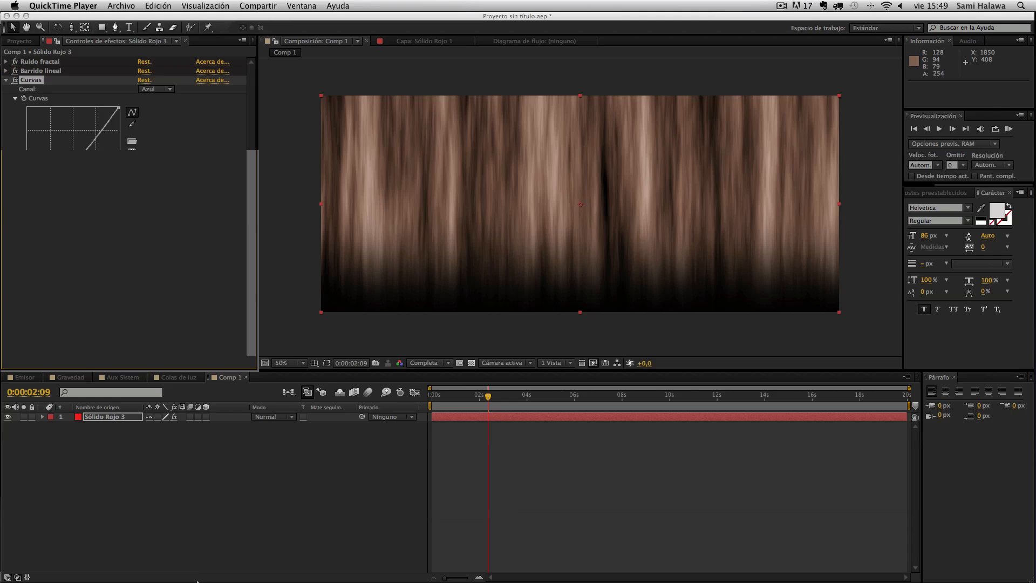
# Bend the Verde channel curve above the diagonal with two points, and collapse the Curvas effect
pyautogui.click(162, 94)
pyautogui.click(162, 111)
pyautogui.moveTo(75, 157); pyautogui.dragTo(69, 149)
pyautogui.click(93, 130)
pyautogui.click(153, 94)
pyautogui.click(162, 122)
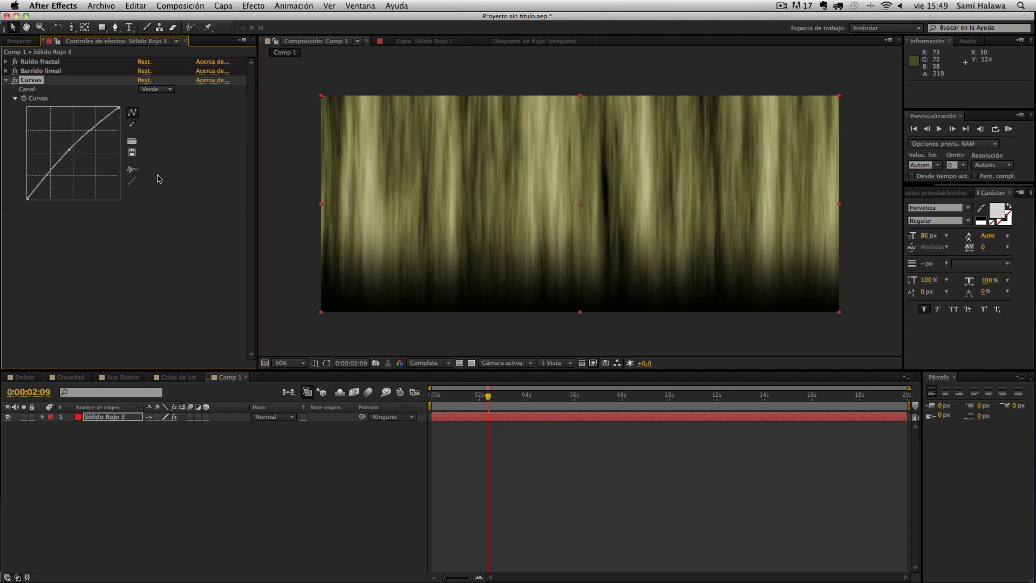
pyautogui.click(6, 80)
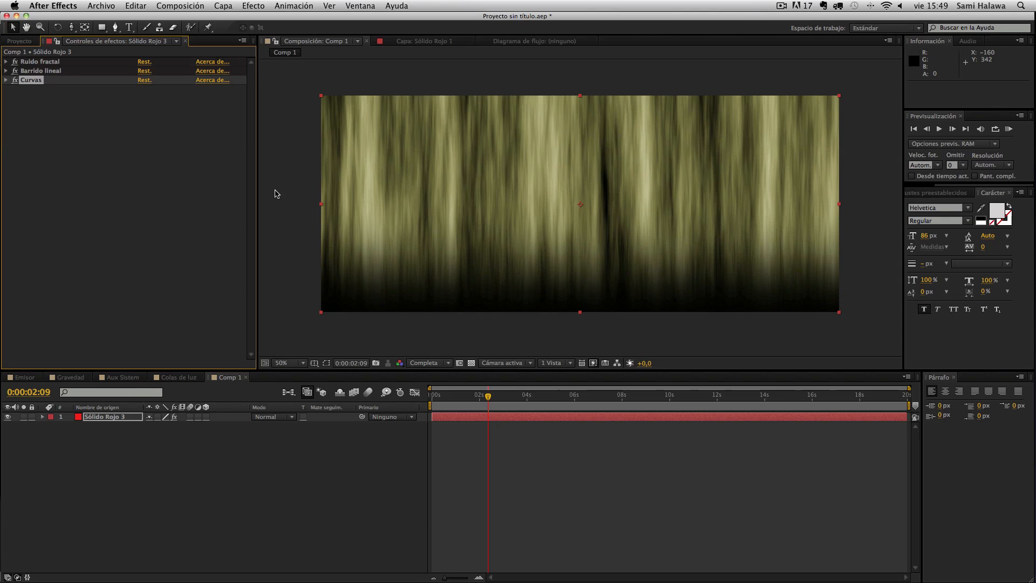
# Make the red solid a 3D layer and rotate it to a Z orientation of about 34°
pyautogui.click(107, 418)
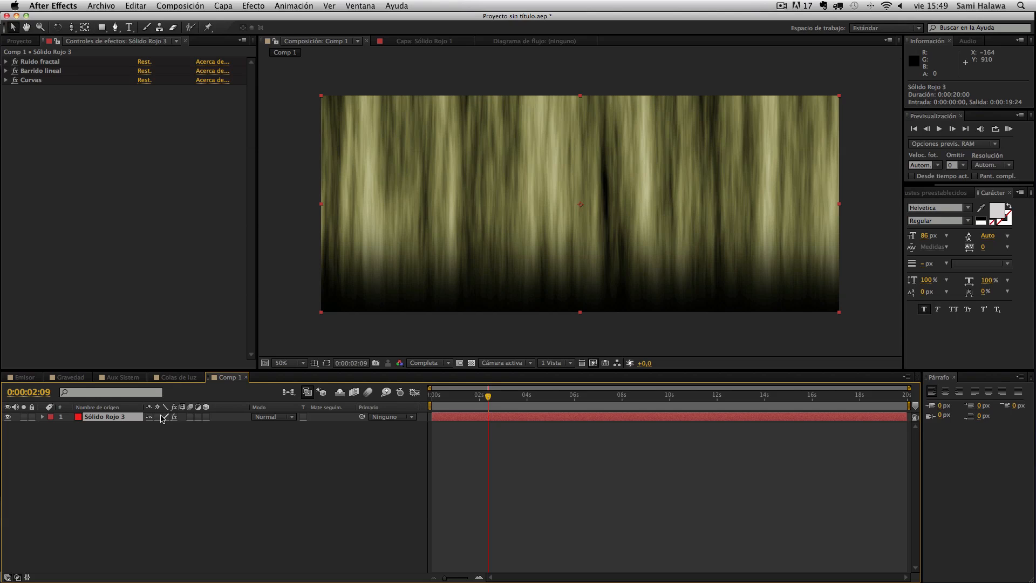
pyautogui.click(206, 417)
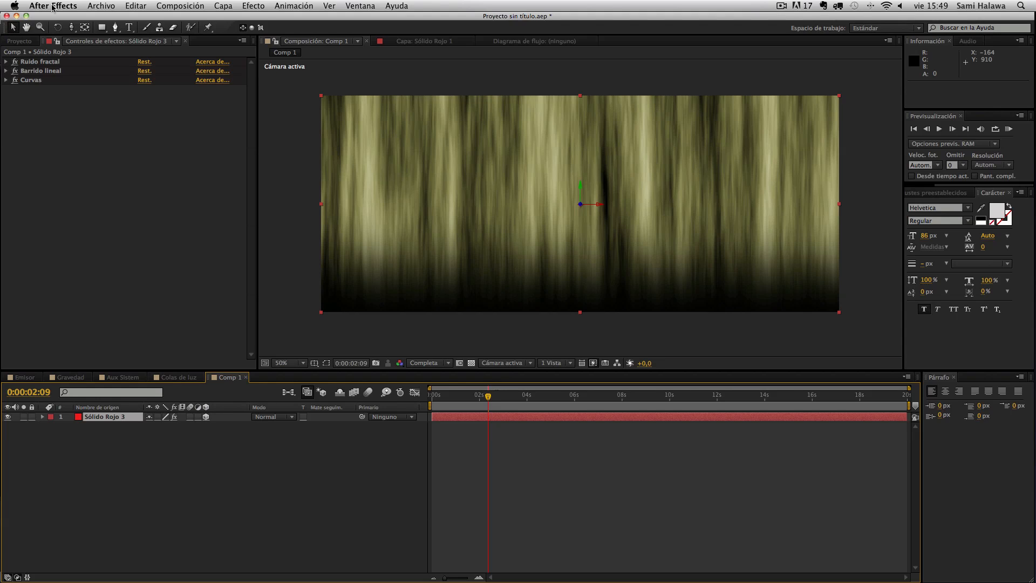
pyautogui.click(56, 26)
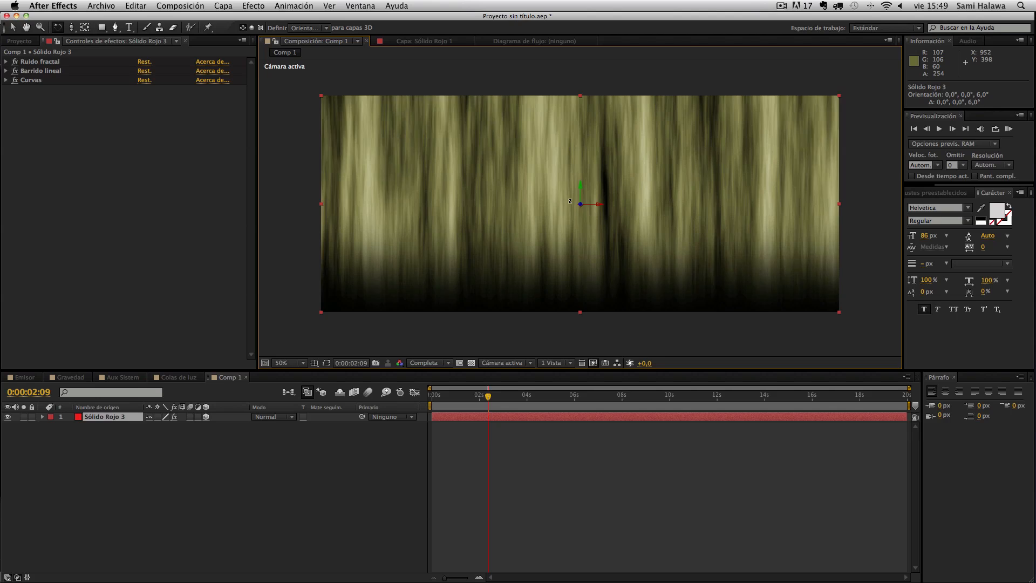
pyautogui.moveTo(573, 201); pyautogui.dragTo(534, 193)
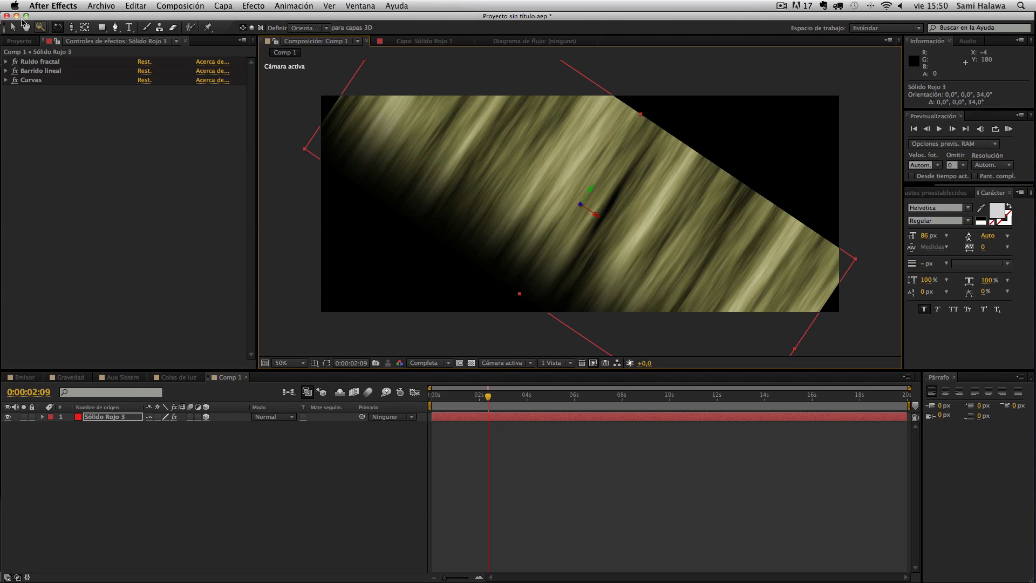
# Move the rotated solid toward the frame's upper-right corner, to about 1355, 150, and stretch its vertical scale to about 124%
pyautogui.press('v')
pyautogui.moveTo(592, 191); pyautogui.dragTo(705, 115)
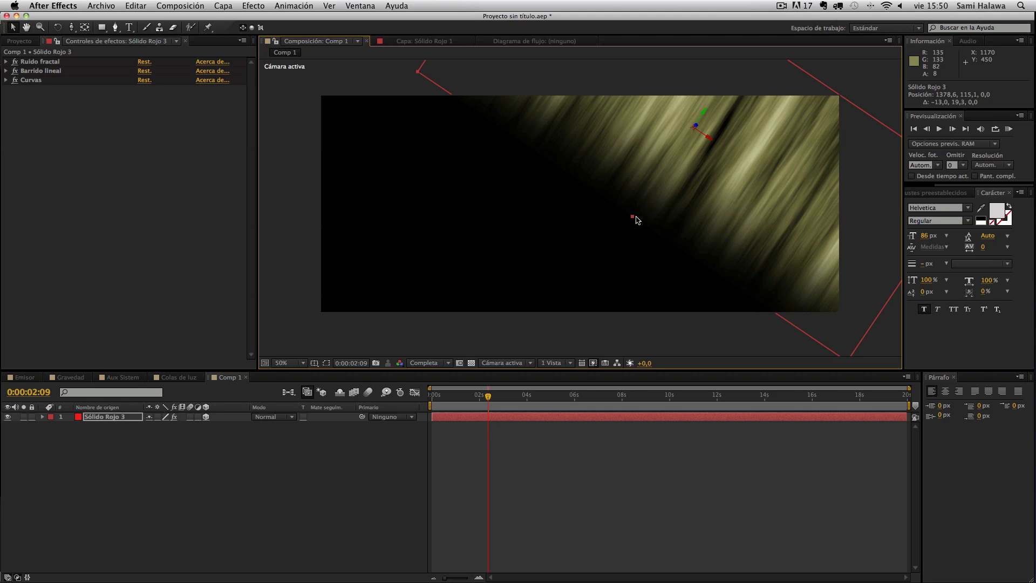
pyautogui.moveTo(632, 216); pyautogui.dragTo(618, 238)
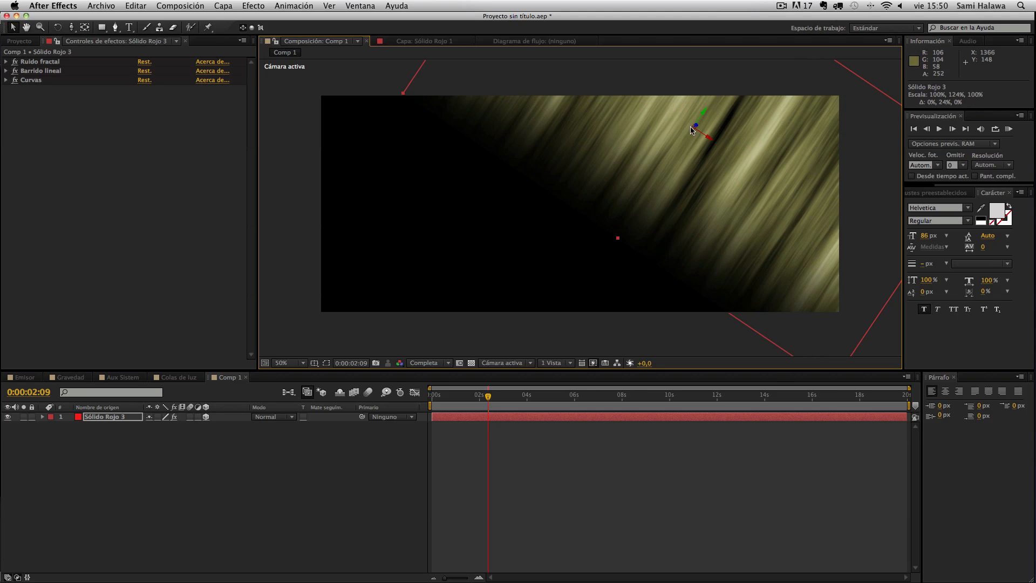
pyautogui.moveTo(700, 118); pyautogui.dragTo(691, 123)
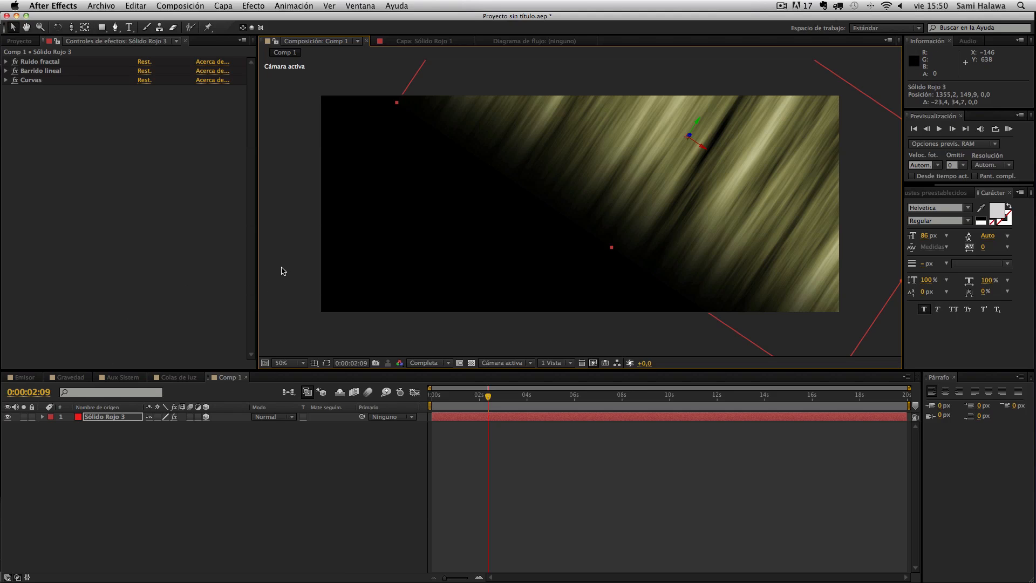
# Preview the diagonal streaks up to 0:00:02:19 and duplicate the red solid layer
pyautogui.moveTo(128, 427); pyautogui.dragTo(122, 422)
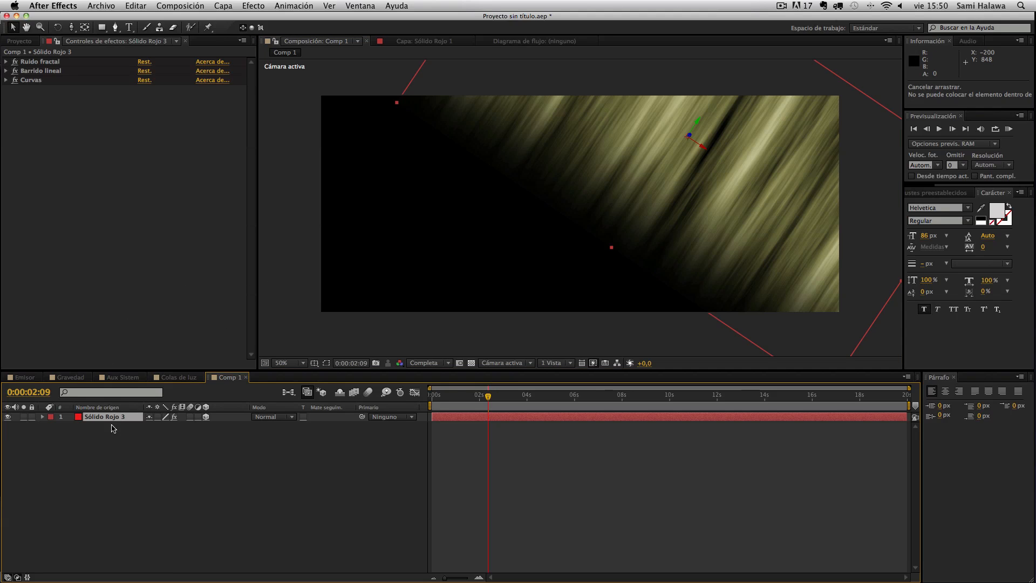
pyautogui.press('KP_0')
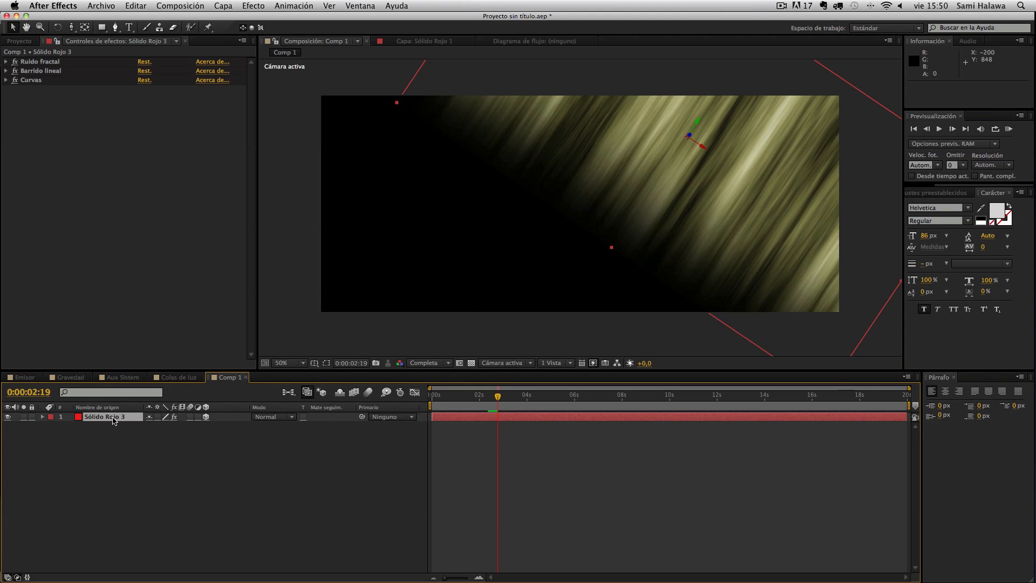
pyautogui.click(114, 420)
pyautogui.press('super+d')
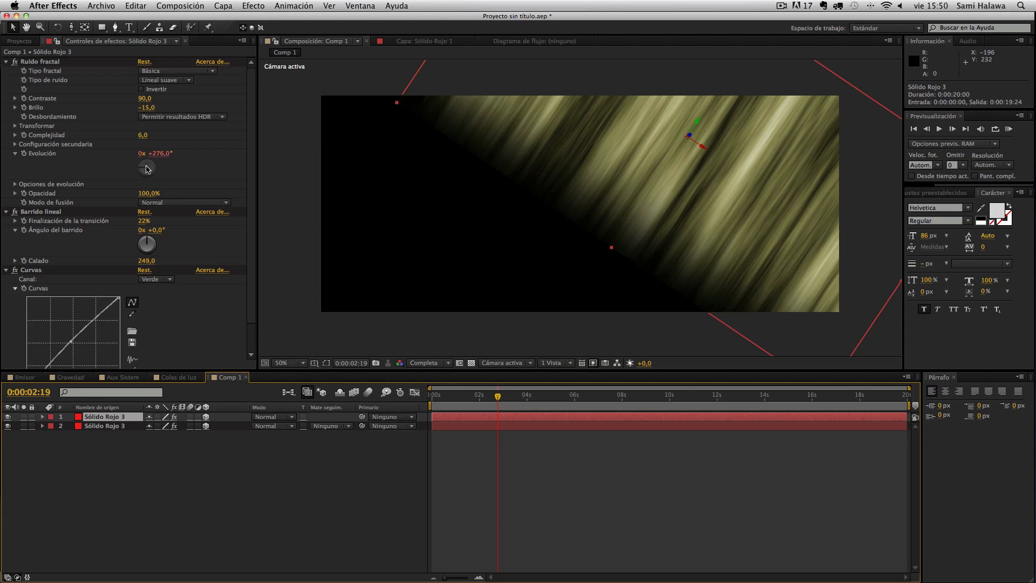
# Change the Evolución expression of the duplicate's fractal noise to time*100+1
pyautogui.click(48, 154)
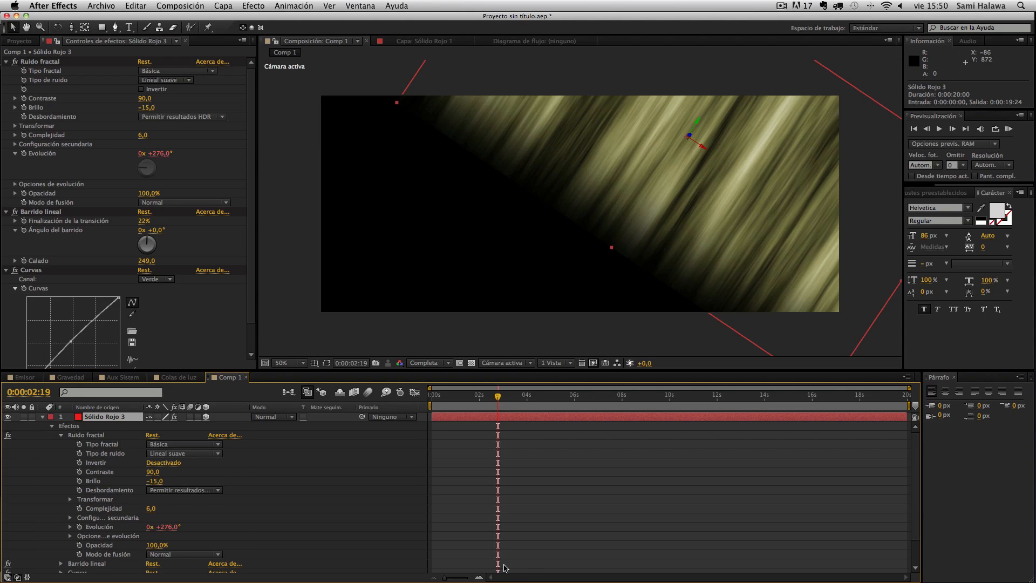
pyautogui.scroll(-2, 505, 566)
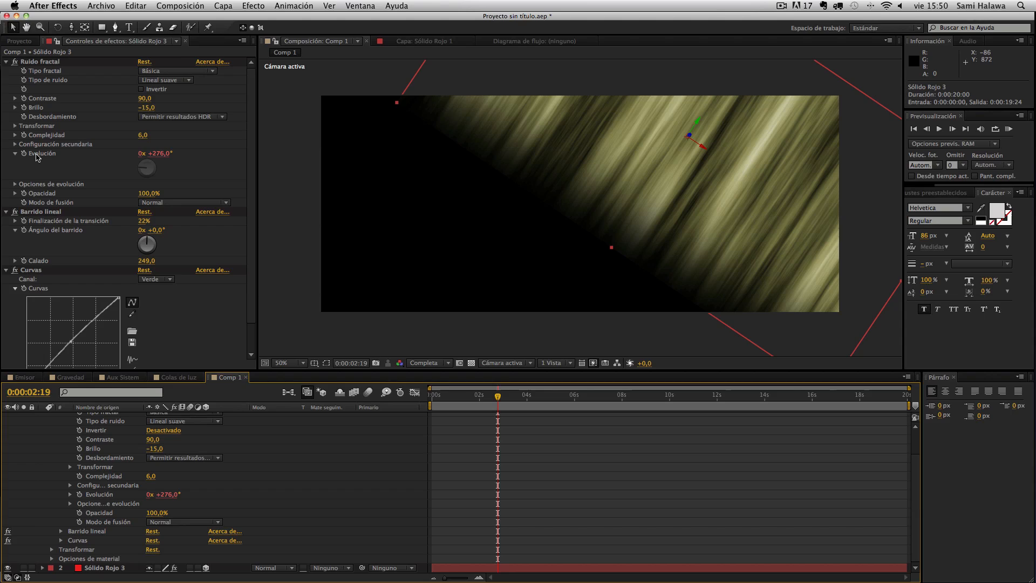
pyautogui.click(99, 160)
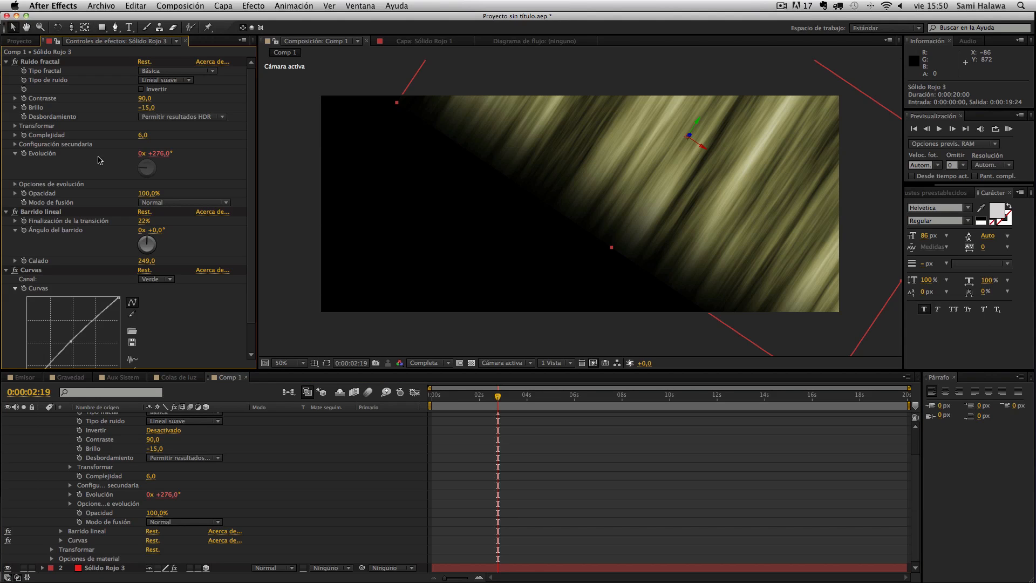
pyautogui.click(15, 154)
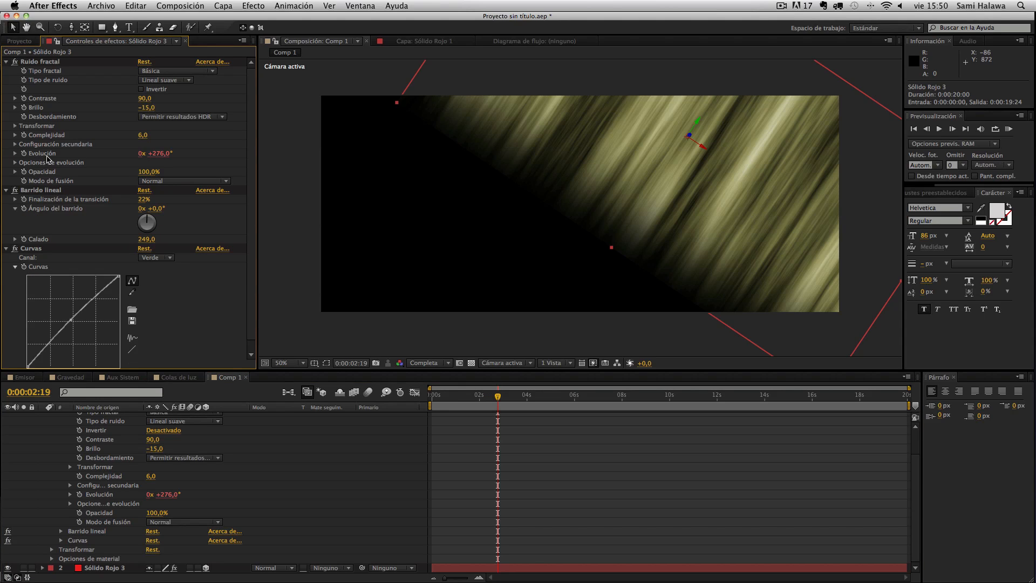
pyautogui.click(47, 157)
pyautogui.click(70, 494)
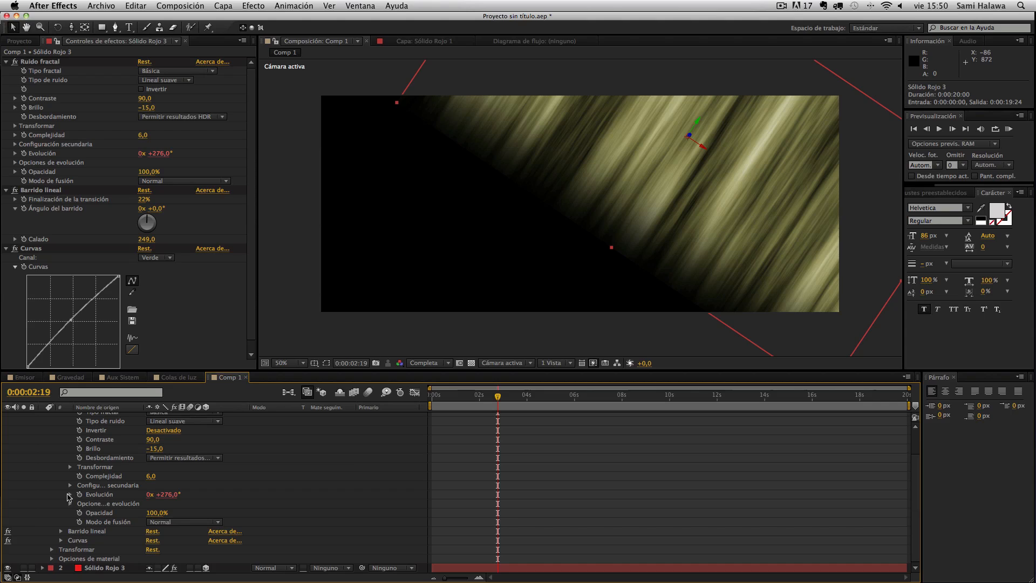
pyautogui.click(477, 506)
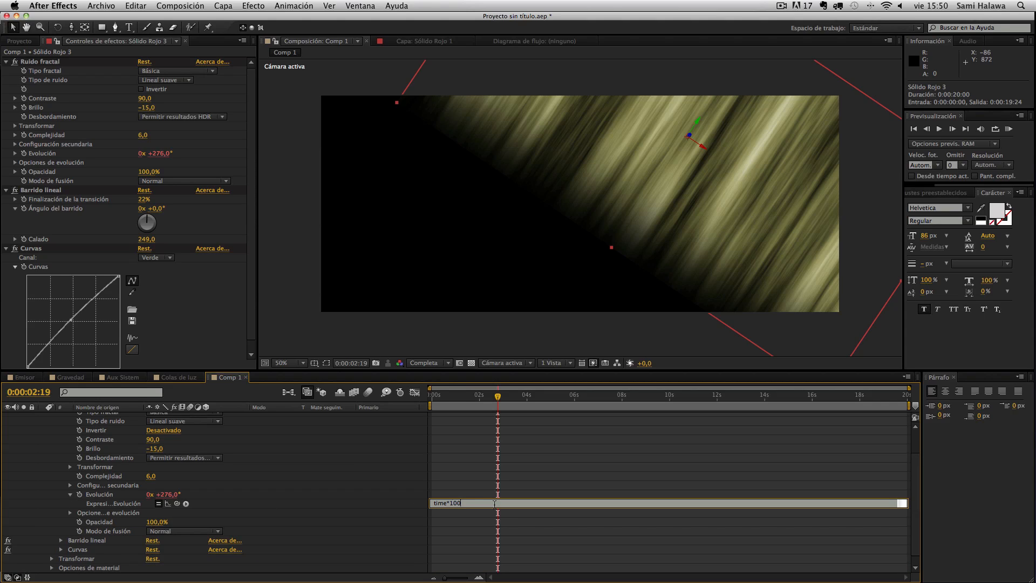
pyautogui.write('*1')
pyautogui.click(435, 475)
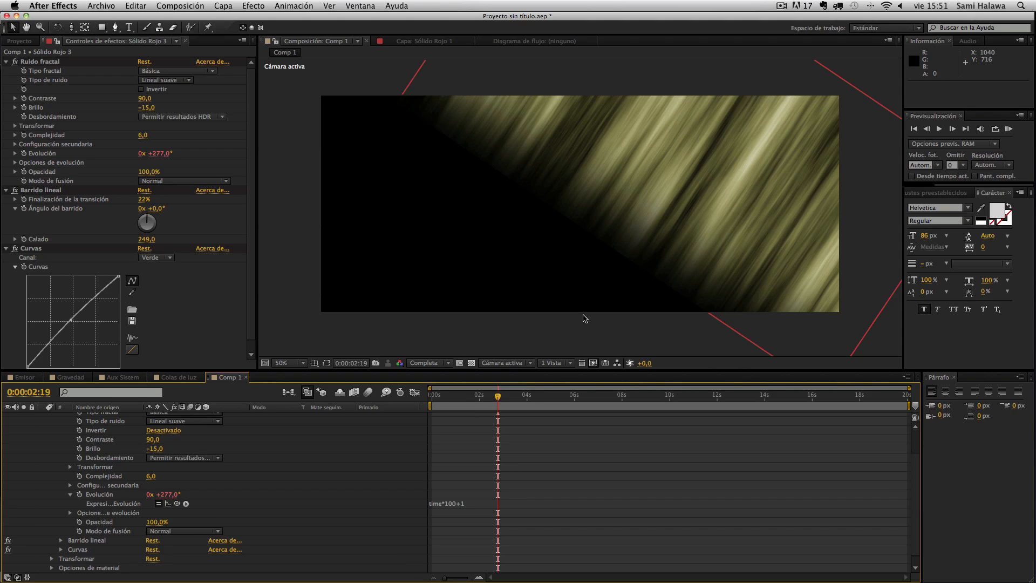
# Move the current time to 0:00:02:07 and collapse the duplicate layer's settings
pyautogui.click(499, 397)
pyautogui.moveTo(499, 398); pyautogui.dragTo(485, 398)
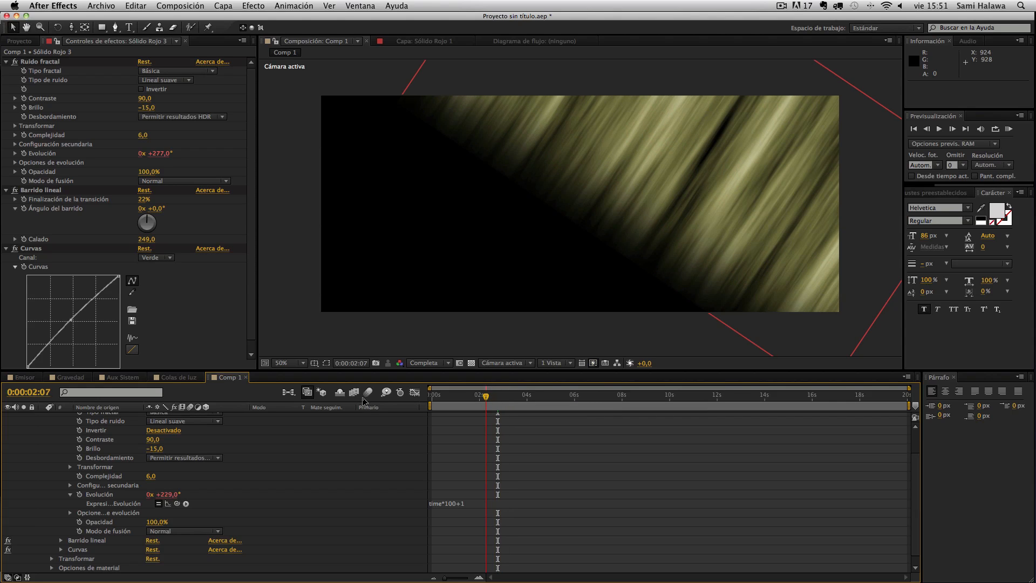
pyautogui.scroll(3, 39, 432)
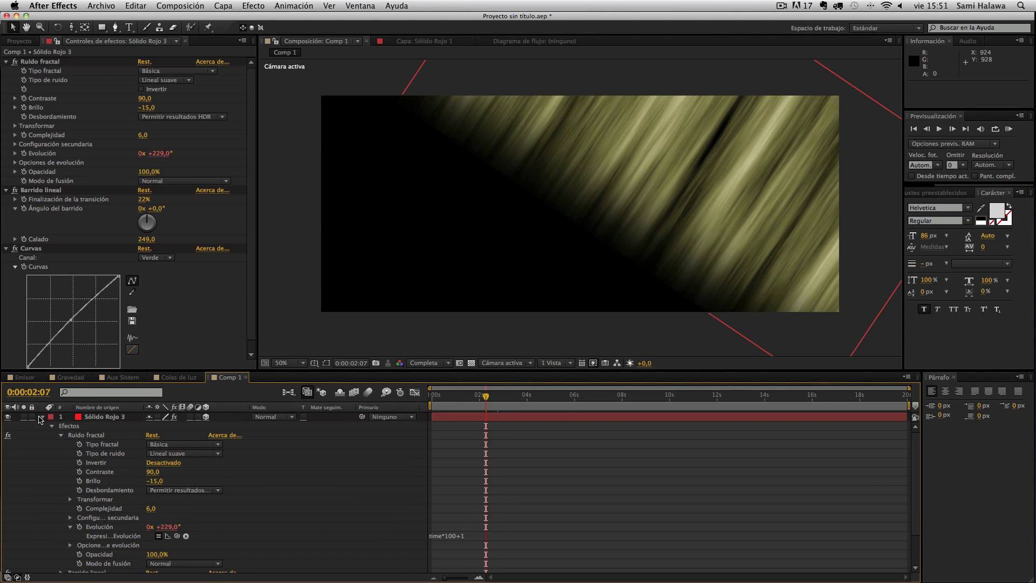
pyautogui.click(43, 417)
pyautogui.click(41, 417)
pyautogui.click(42, 416)
# Move the duplicate solid in 3D to about 1364, 137, -611 and lower its opacity to 76%
pyautogui.click(586, 164)
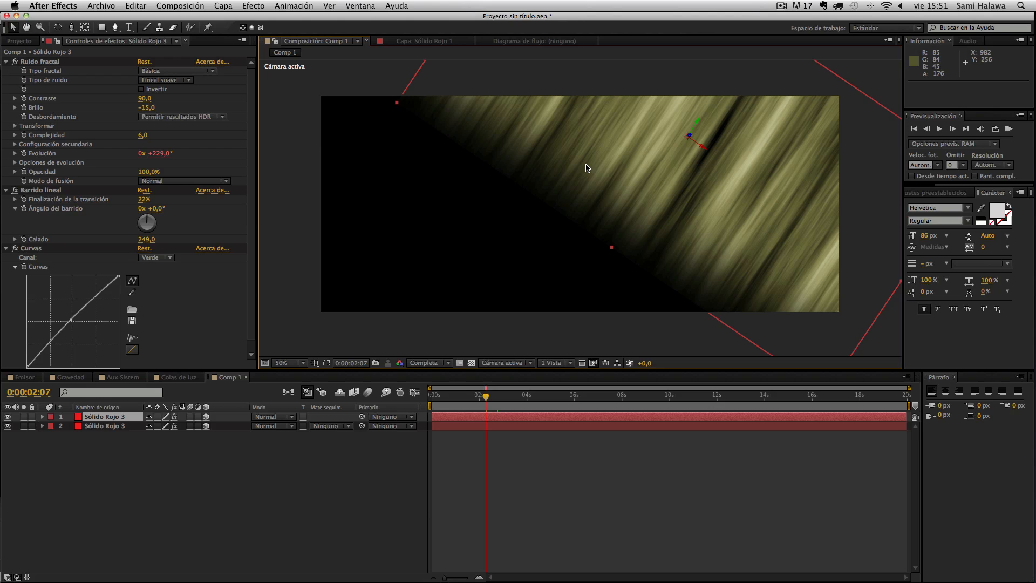
pyautogui.moveTo(690, 133); pyautogui.dragTo(878, 108)
pyautogui.moveTo(738, 112)
pyautogui.mouseDown()
pyautogui.moveTo(755, 81)
pyautogui.moveTo(728, 81)
pyautogui.moveTo(734, 104)
pyautogui.mouseUp()
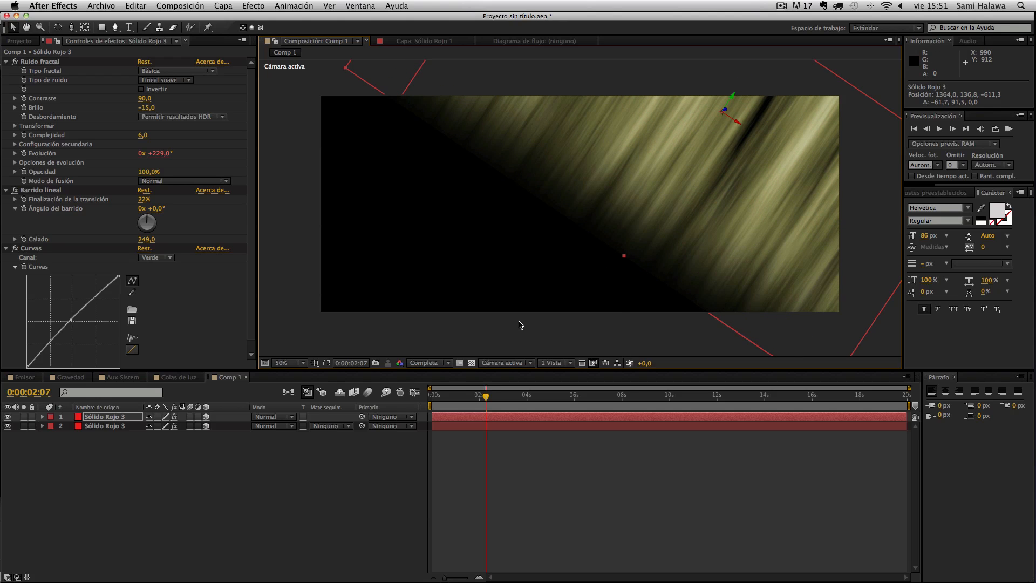
pyautogui.press('t')
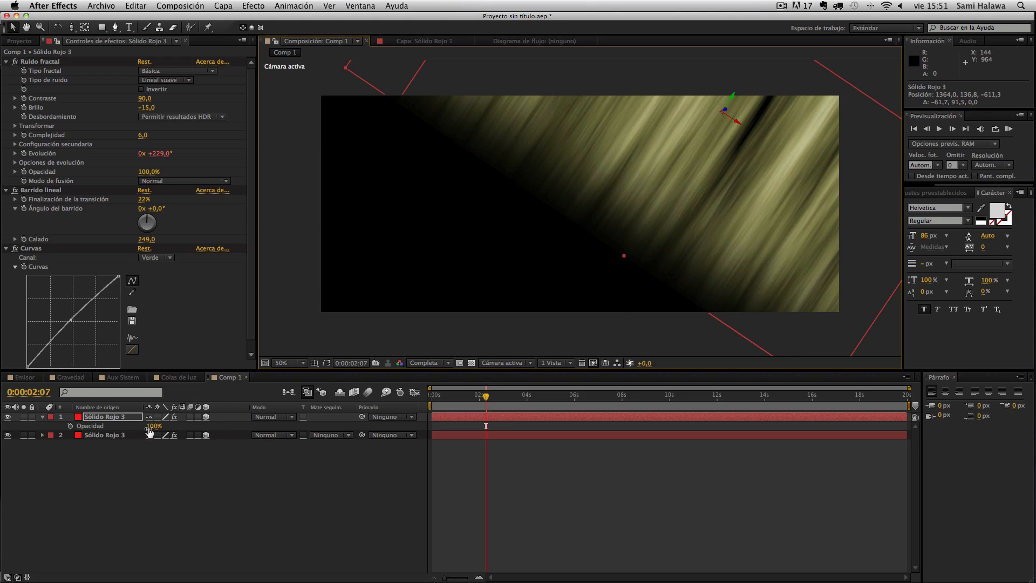
pyautogui.moveTo(151, 427); pyautogui.dragTo(138, 427)
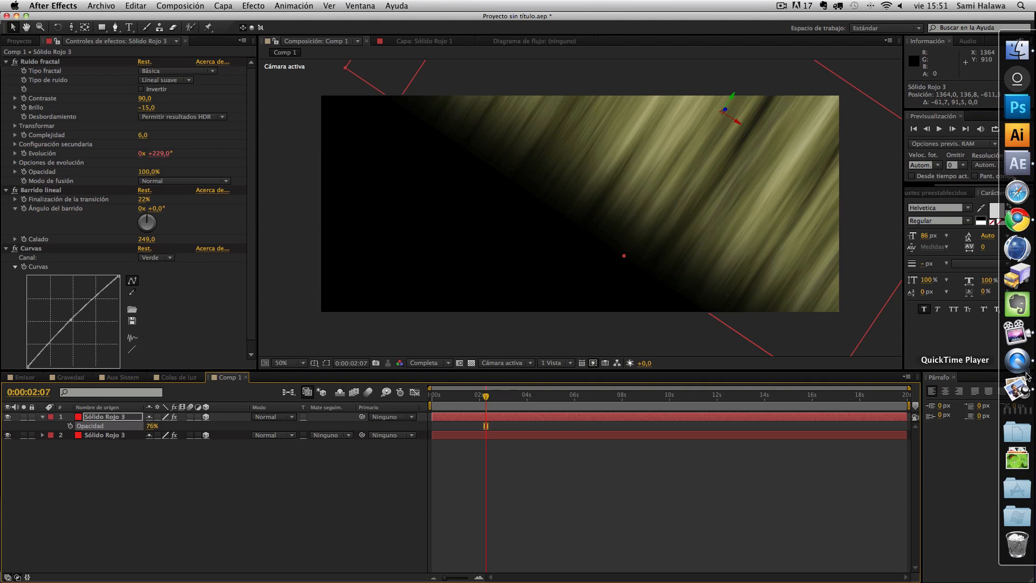
# Check the reference movie and reduce both solids' opacity together, to 31% for the upper layer and 40% for the lower one
pyautogui.click(1018, 363)
pyautogui.click(241, 555)
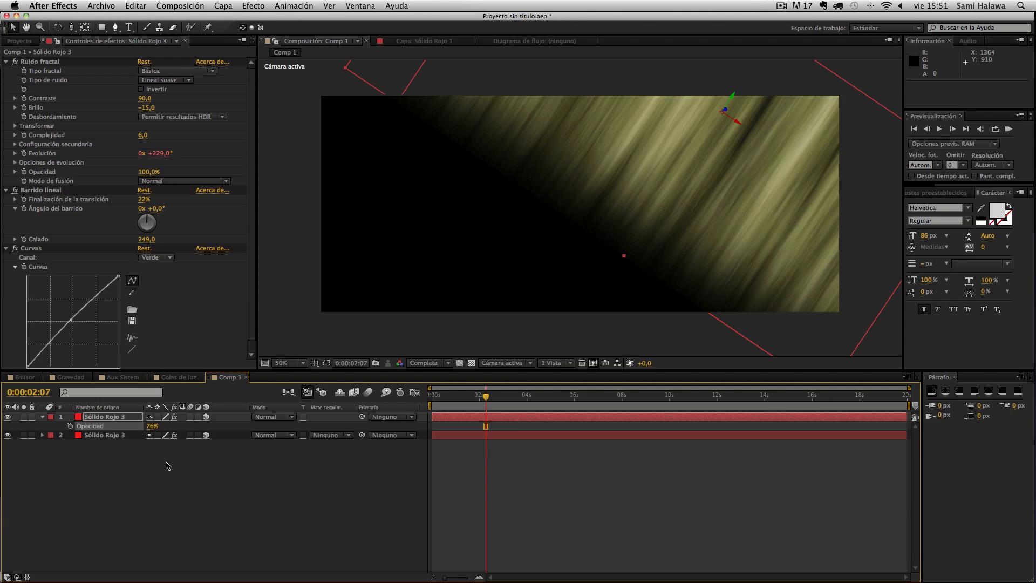
pyautogui.keyDown('shift'); pyautogui.click(113, 436); pyautogui.keyUp('shift')
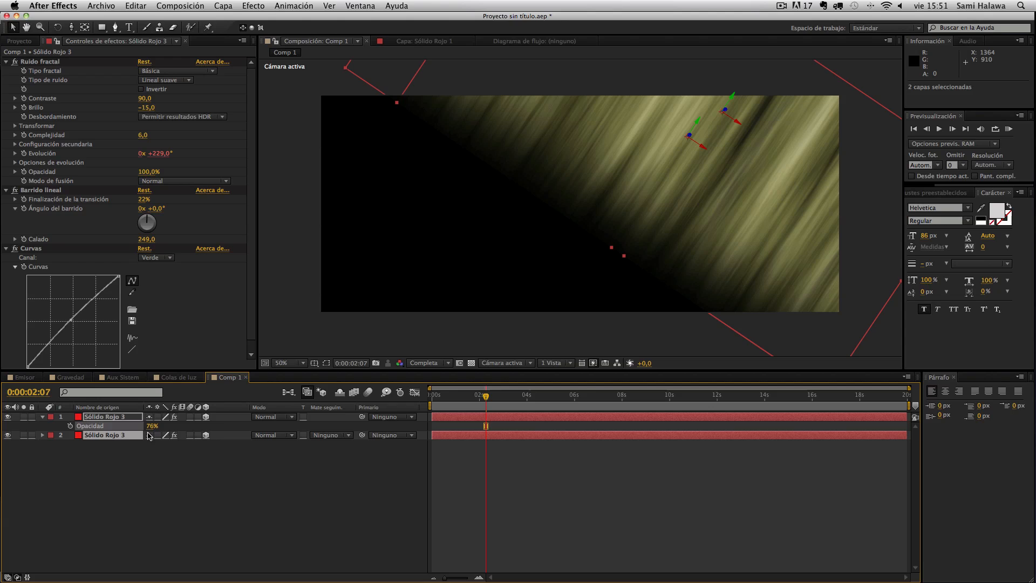
pyautogui.press('t')
pyautogui.press('t')
pyautogui.moveTo(153, 426); pyautogui.dragTo(130, 446)
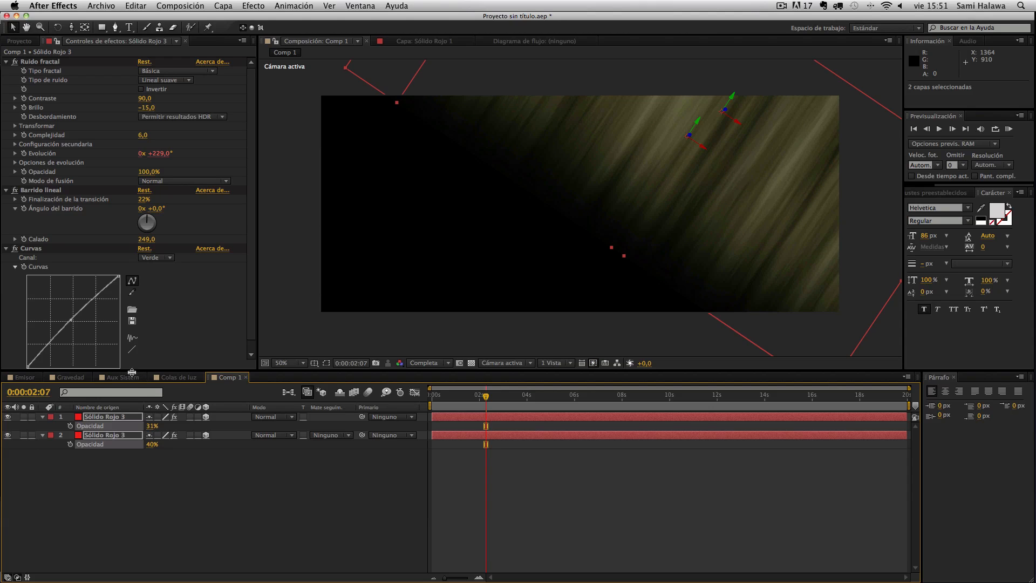
# Add a raised point to the upper half of the duplicate solid's Verde curve, forming an S-shape
pyautogui.moveTo(80, 304); pyautogui.dragTo(80, 304)
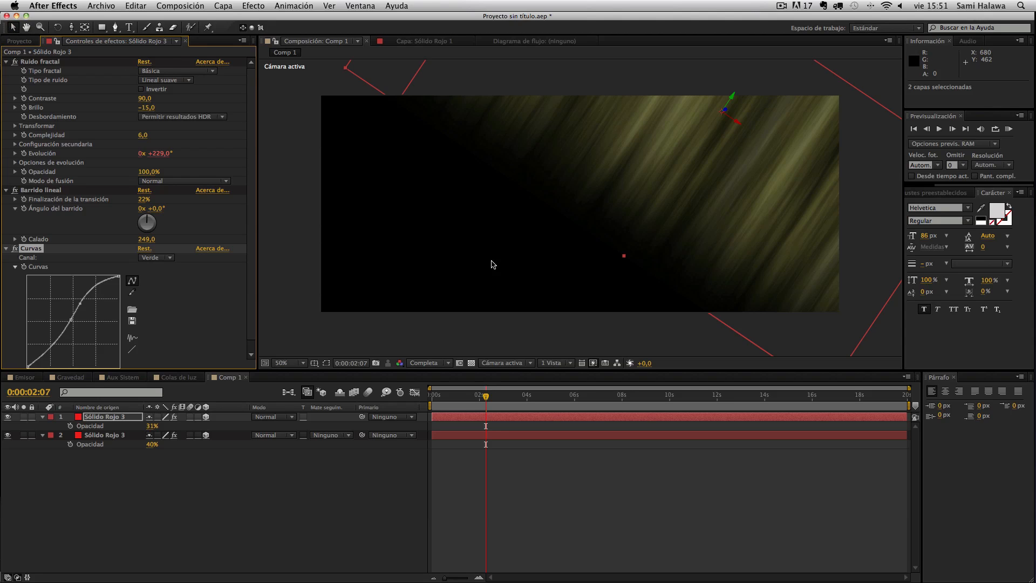
# Check the reference movie in QuickTime Player, and collapse the Ruido fractal, Barrido lineal and Curvas effect settings in After Effects
pyautogui.click(439, 344)
pyautogui.moveTo(1032, 353)
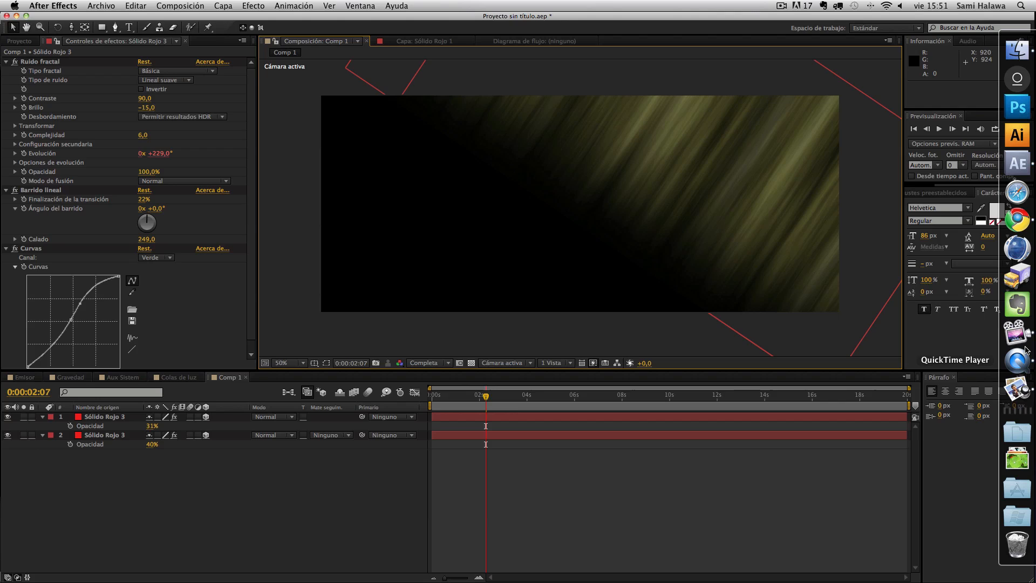
pyautogui.click(1024, 357)
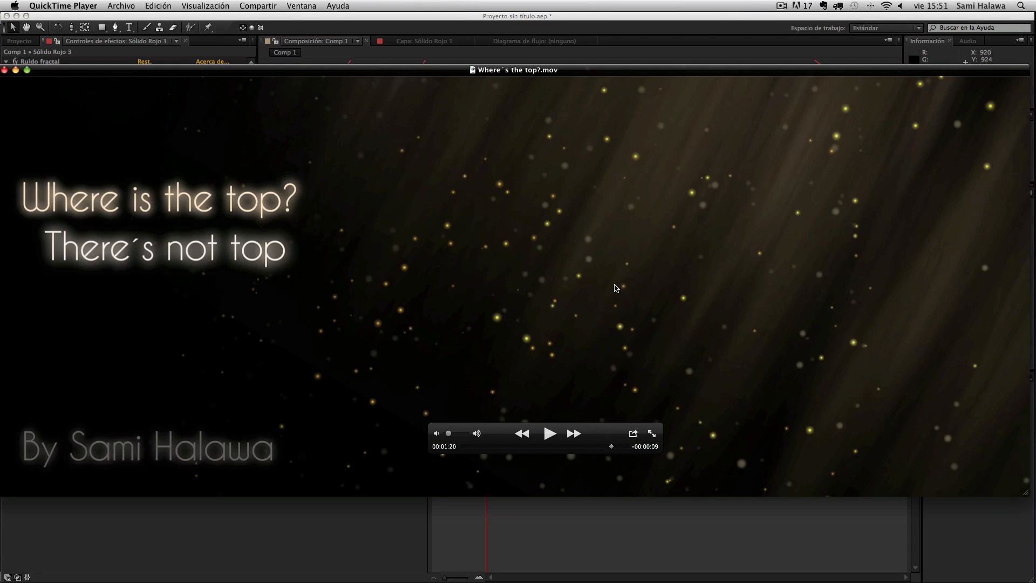
pyautogui.click(314, 511)
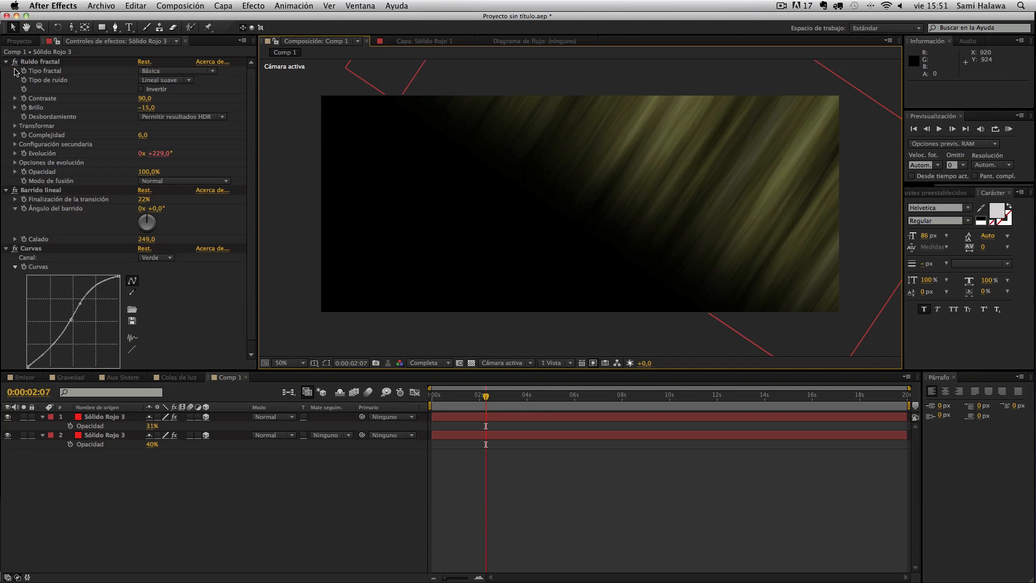
pyautogui.click(6, 62)
pyautogui.click(5, 71)
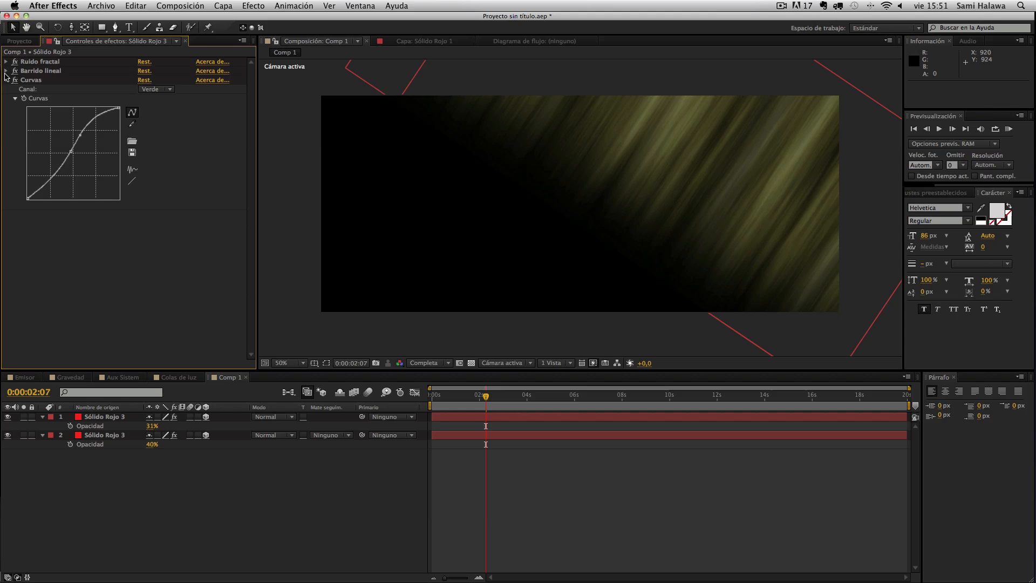
pyautogui.click(6, 80)
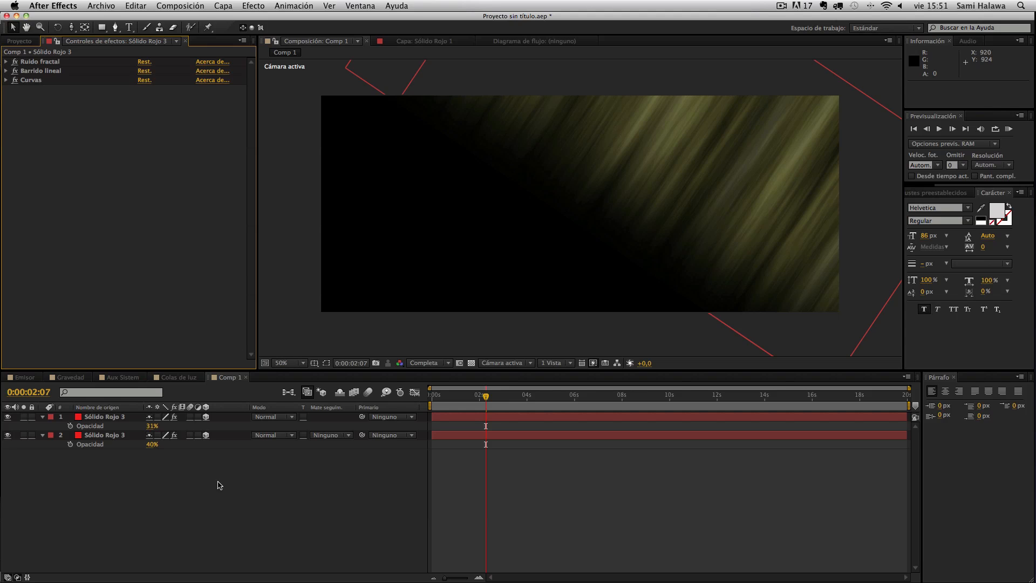
# Copy the Particular solid on layer 4 of the Colas de luz composition and paste it into Comp 1
pyautogui.click(113, 376)
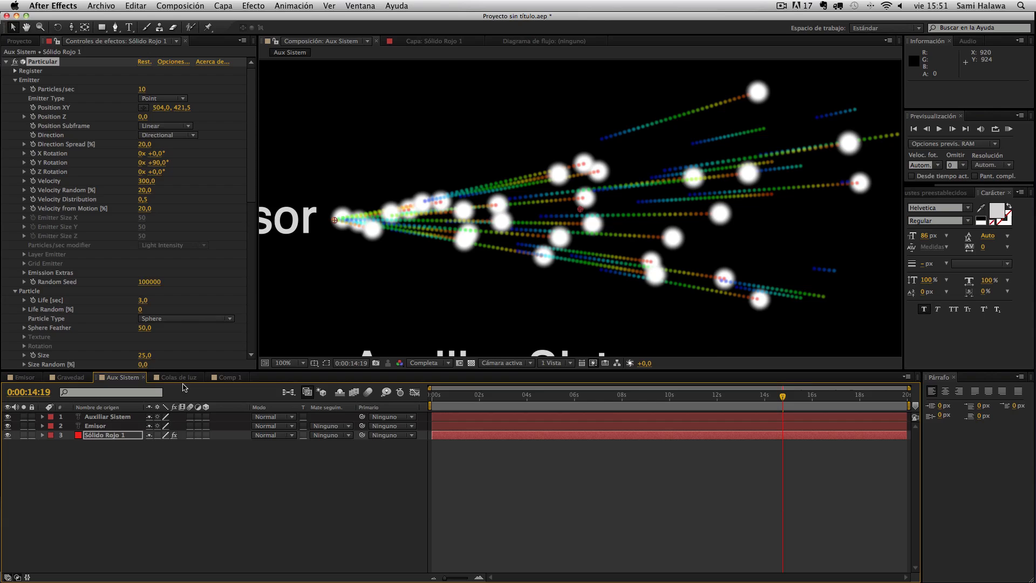
pyautogui.click(179, 377)
pyautogui.click(116, 463)
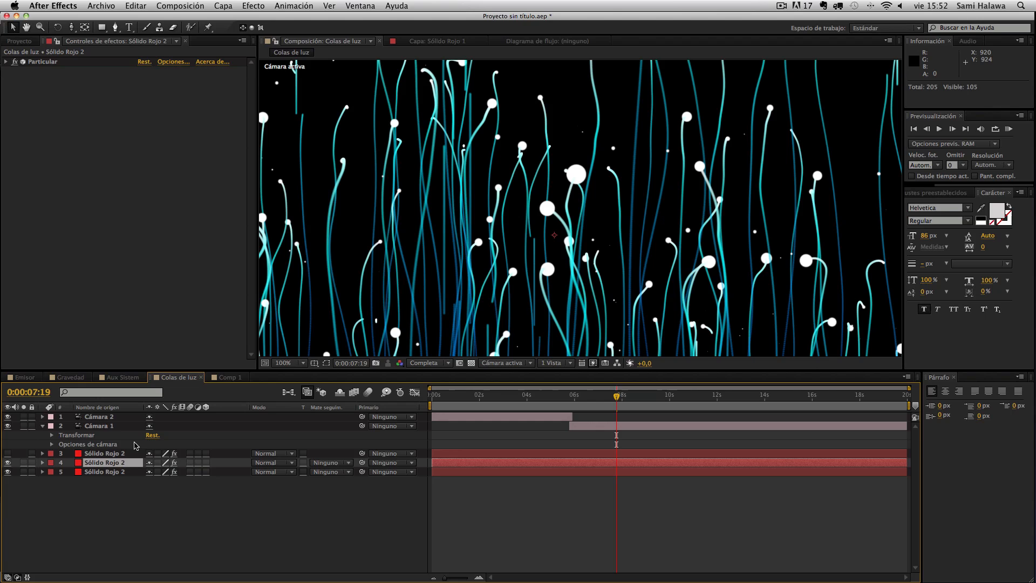
pyautogui.hotkey('ctrl', 'c')
pyautogui.click(224, 377)
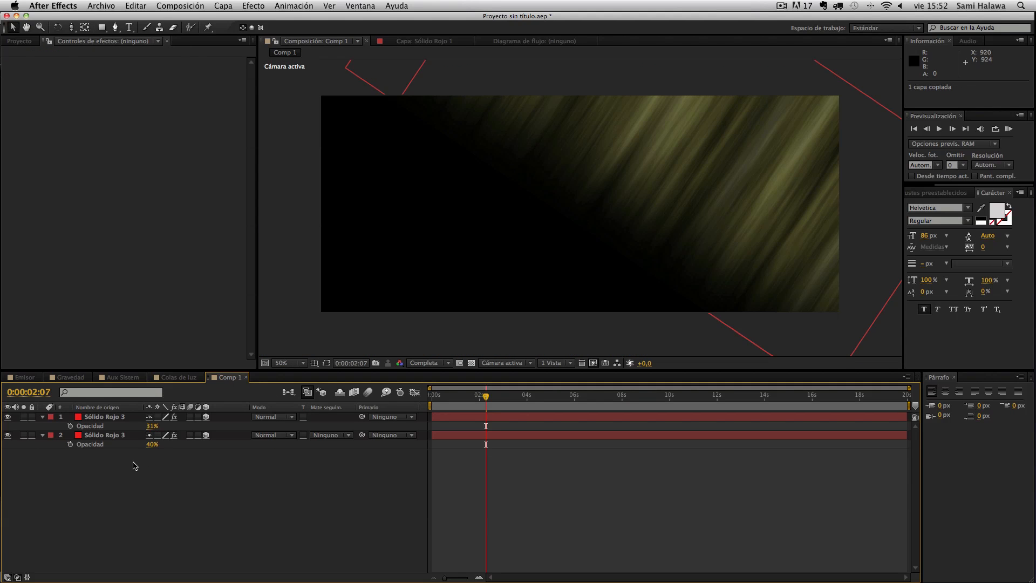
pyautogui.hotkey('ctrl', 'v')
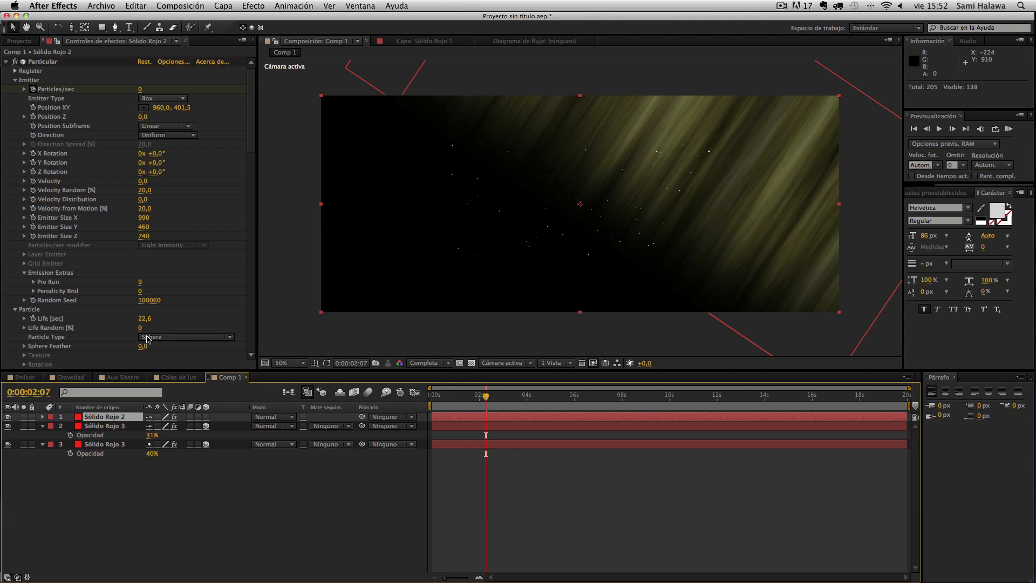
# Set the pasted layer's particle Size to 5,5 and compare it with the reference movie in QuickTime Player
pyautogui.scroll(-1, 147, 339)
pyautogui.scroll(-3, 147, 340)
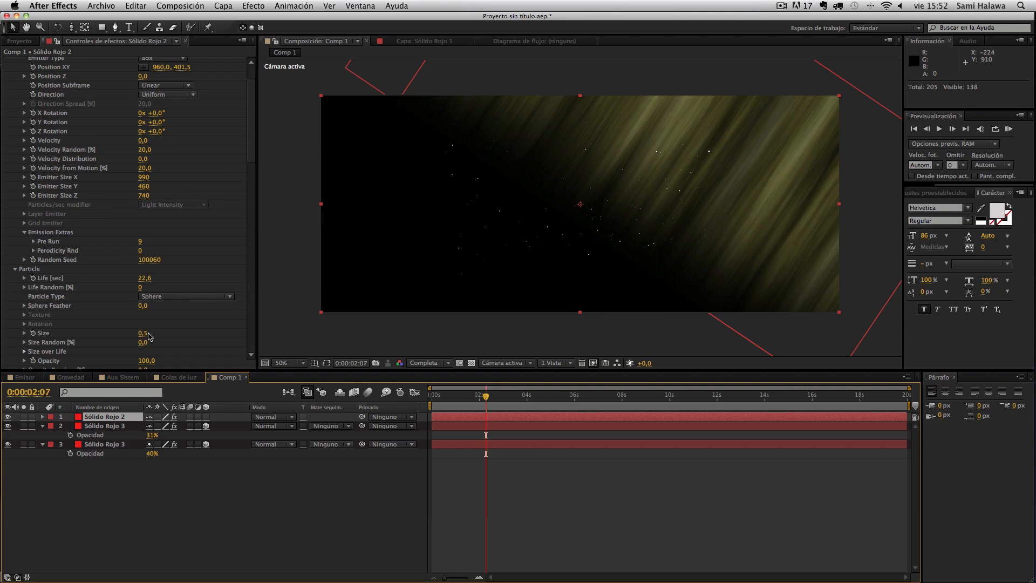
pyautogui.moveTo(141, 332); pyautogui.dragTo(145, 331)
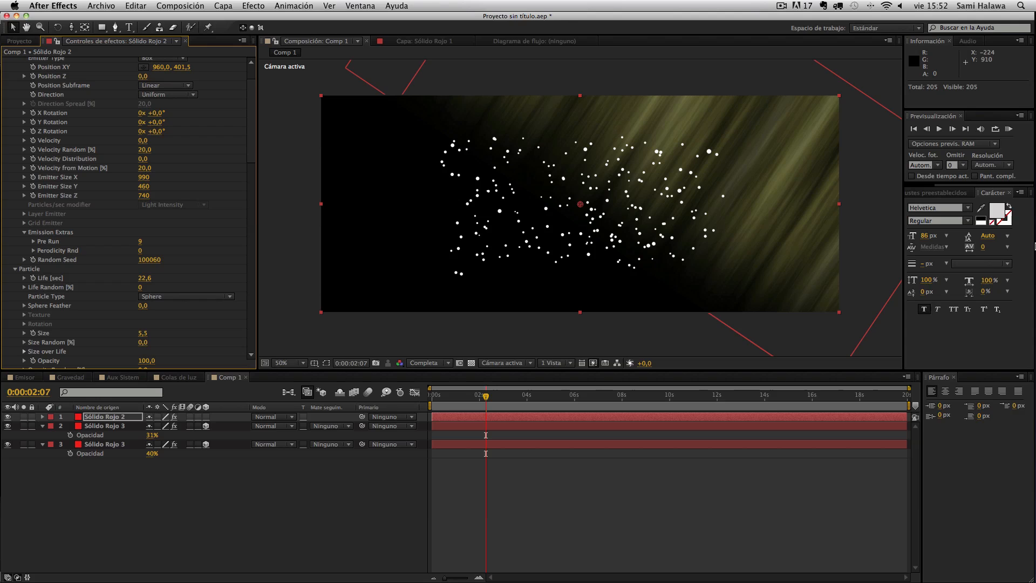
pyautogui.moveTo(1032, 383)
pyautogui.click(1017, 360)
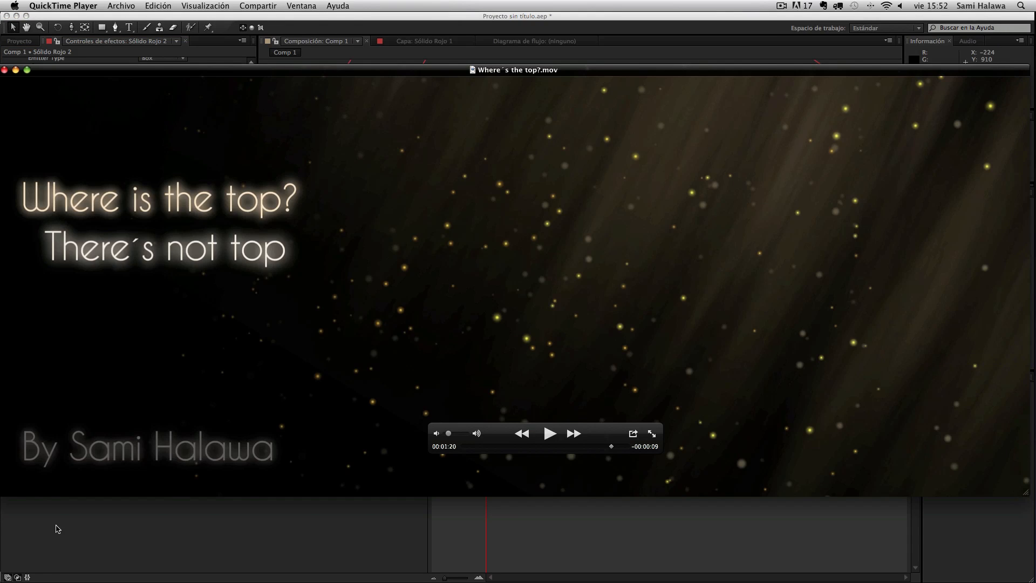
pyautogui.click(101, 533)
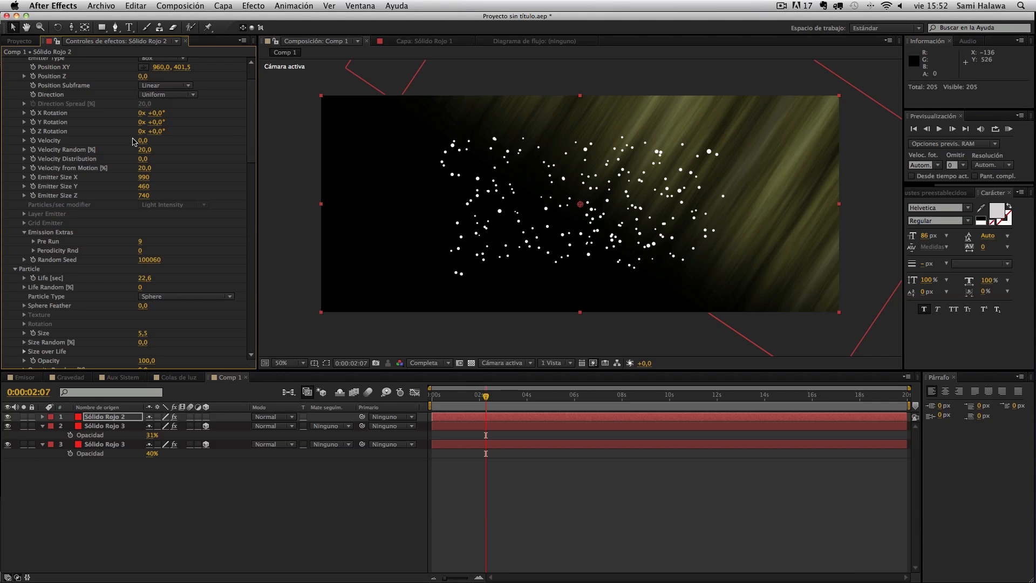
# Set Particular's World Transform Z Offset to -440 to bring the particles closer
pyautogui.scroll(5, 134, 142)
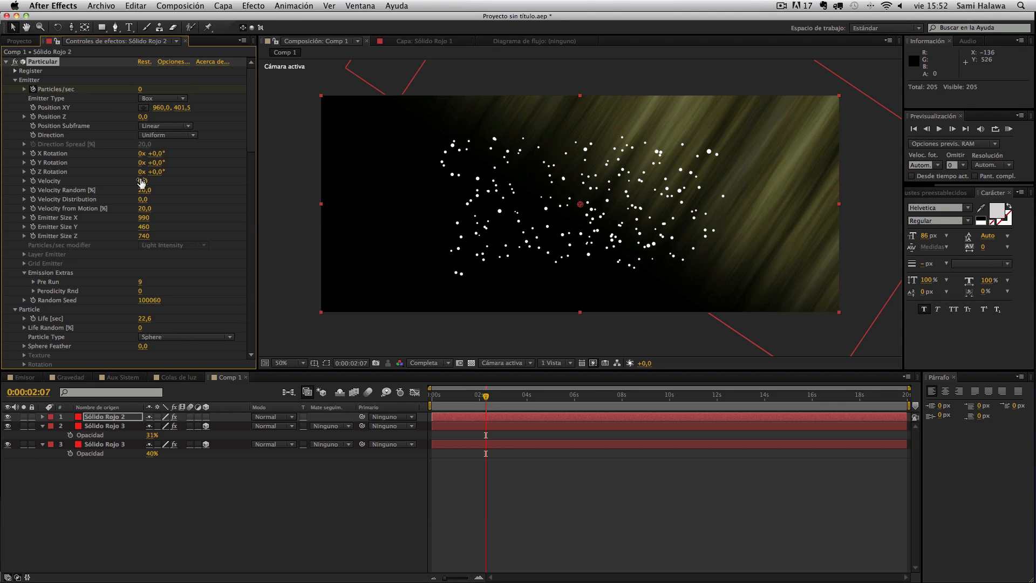
pyautogui.scroll(-20, 115, 199)
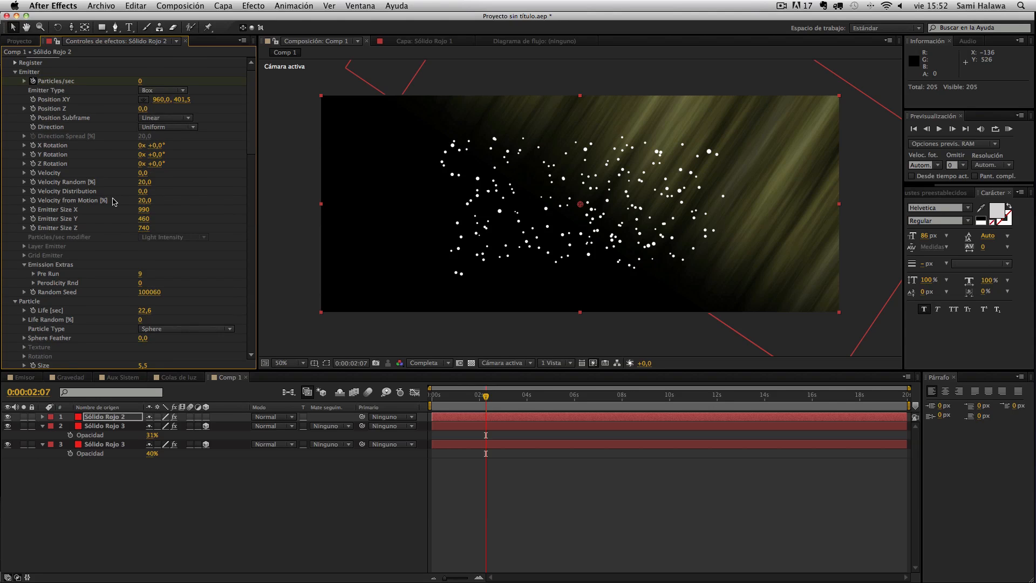
pyautogui.scroll(-1, 58, 248)
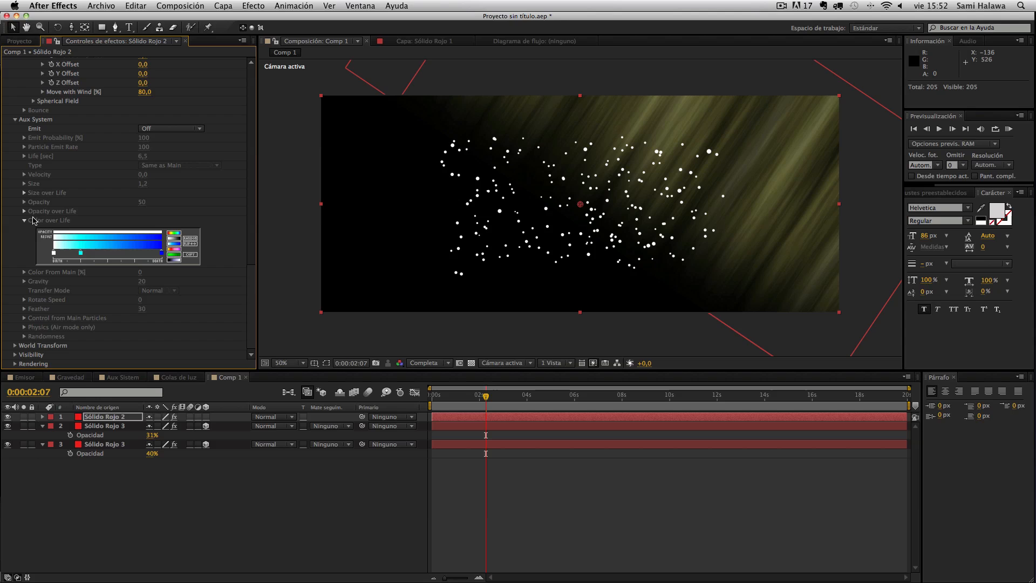
pyautogui.click(15, 346)
pyautogui.scroll(-5, 15, 345)
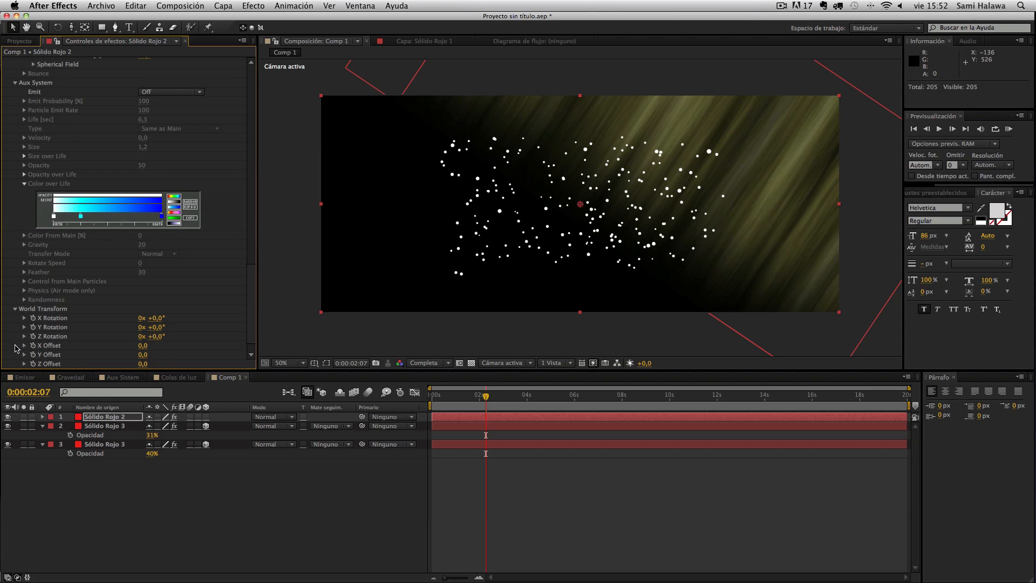
pyautogui.moveTo(142, 364); pyautogui.dragTo(120, 367)
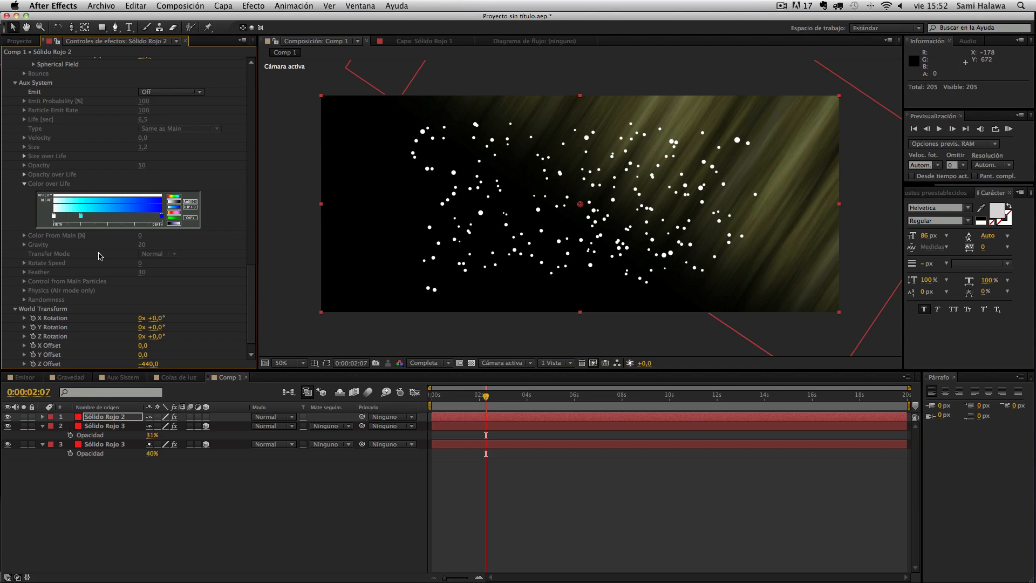
# Set the Sphere Feather to 50 and change the particle type to Glow Sphere (No DOF)
pyautogui.scroll(3, 88, 189)
pyautogui.scroll(20, 88, 189)
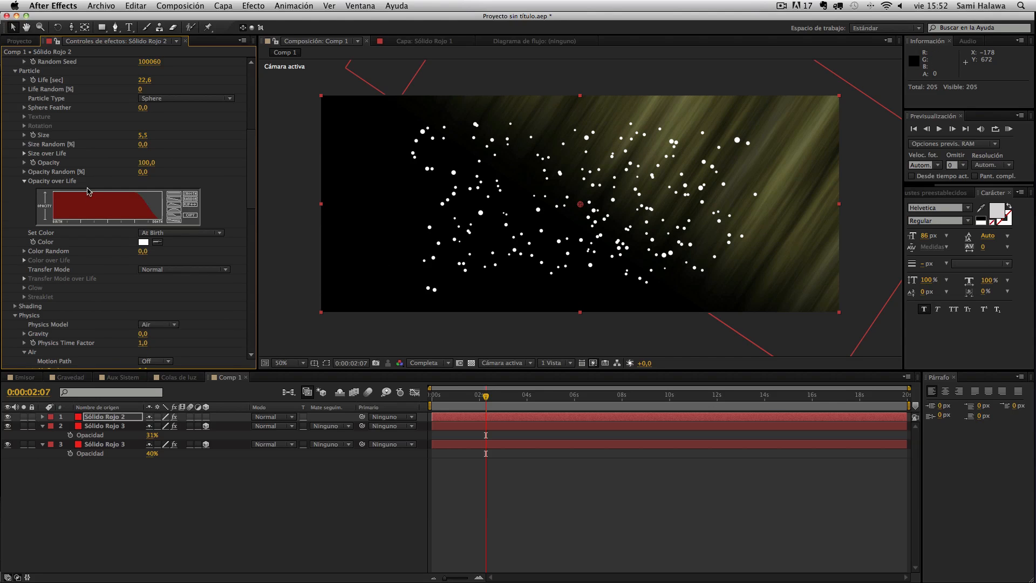
pyautogui.scroll(11, 84, 172)
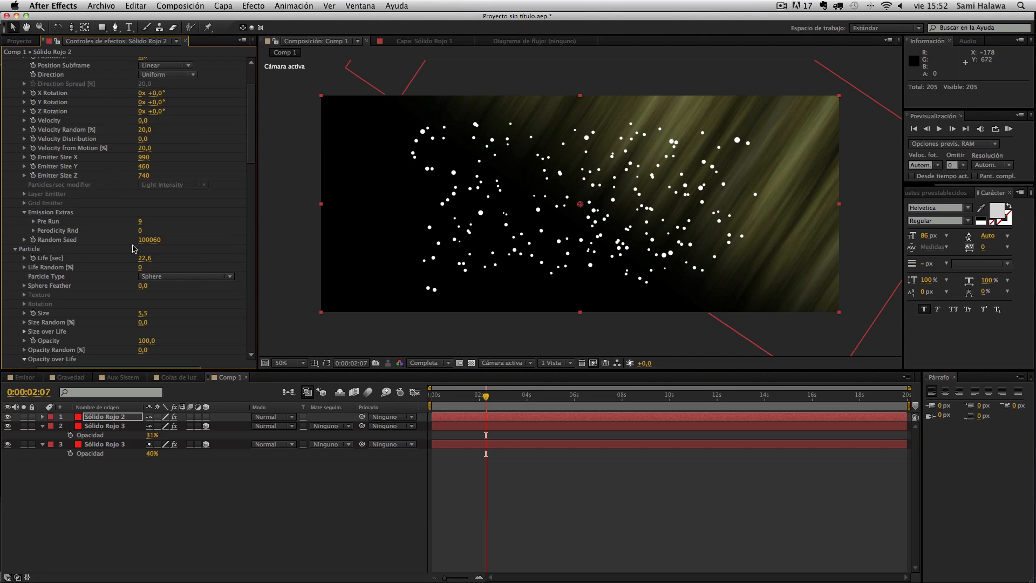
pyautogui.click(143, 286)
pyautogui.write('50')
pyautogui.press('Return')
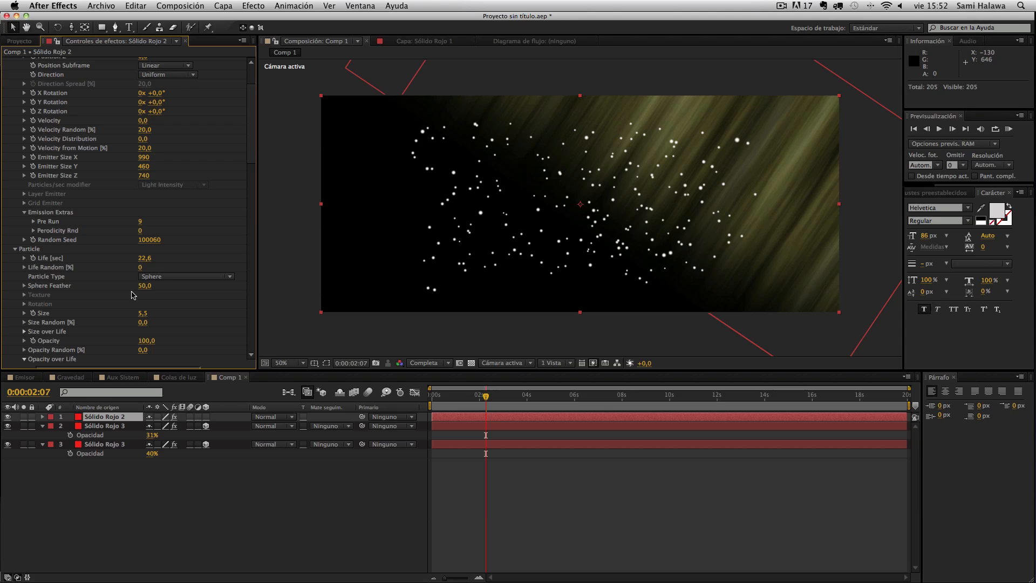
pyautogui.click(167, 276)
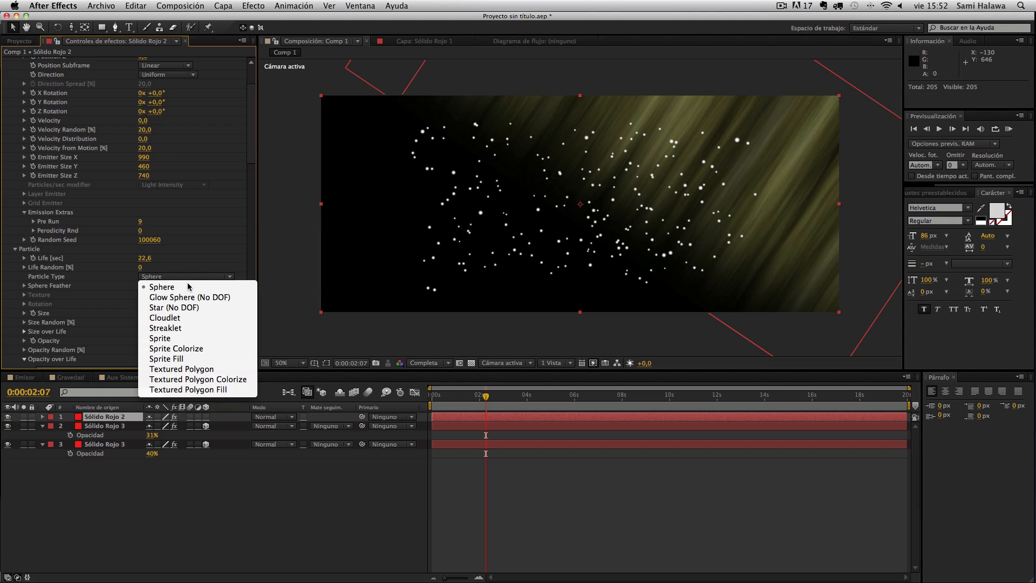
pyautogui.click(186, 294)
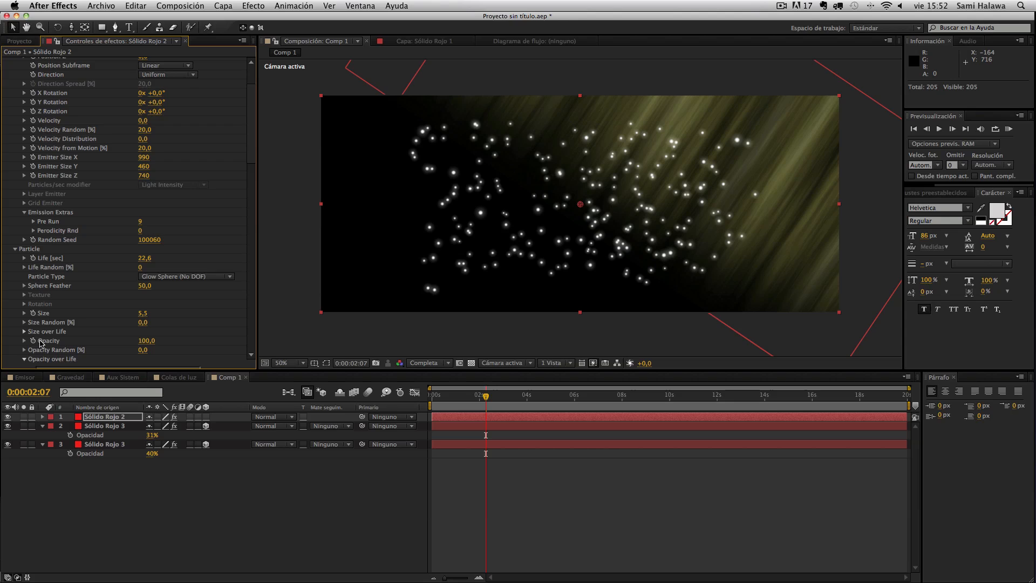
# Change the particle Color to a bright golden orange with a hue of 35°
pyautogui.scroll(-2, 26, 340)
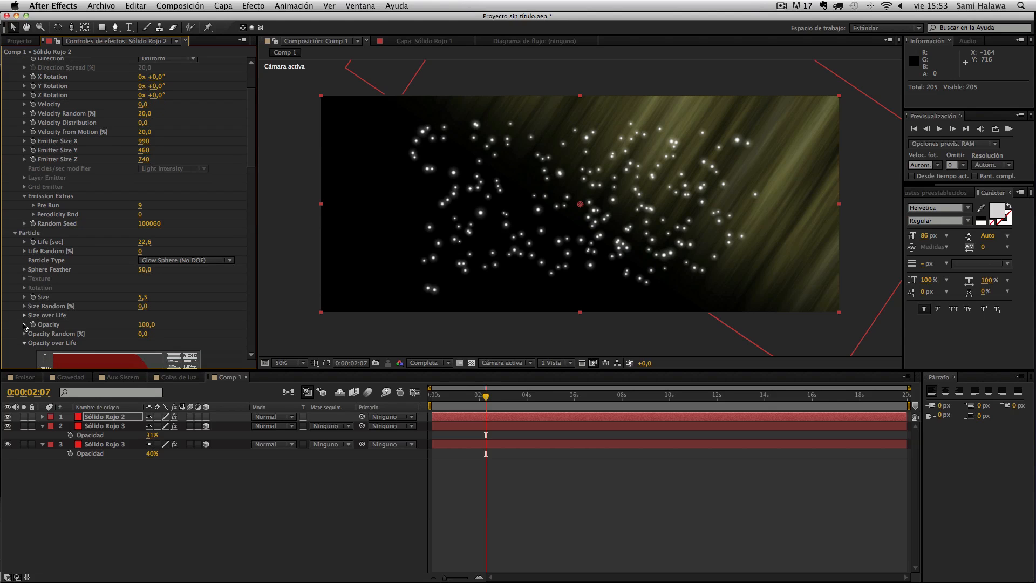
pyautogui.scroll(-3, 24, 316)
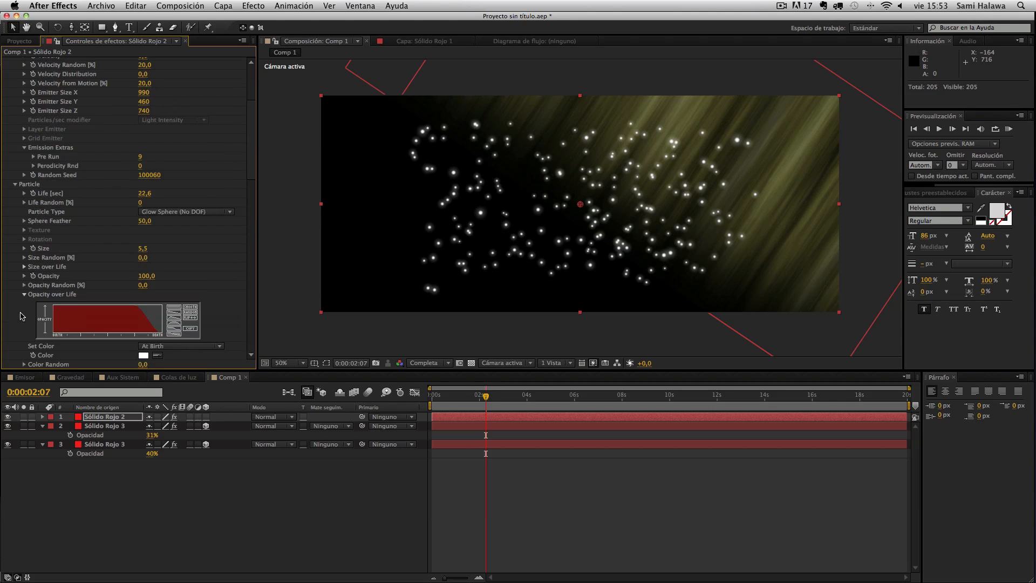
pyautogui.click(142, 355)
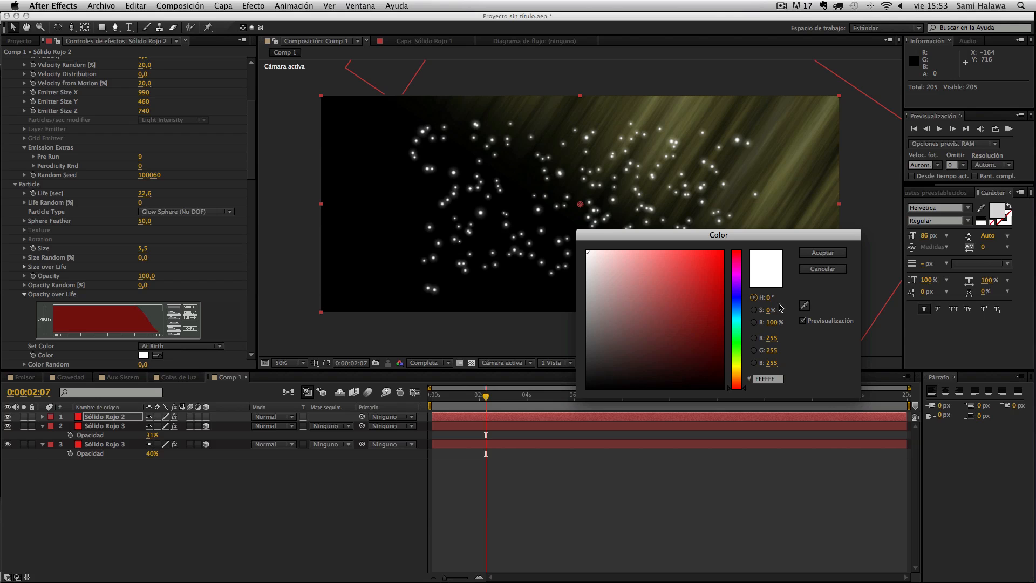
pyautogui.click(736, 370)
pyautogui.moveTo(662, 267)
pyautogui.mouseDown()
pyautogui.moveTo(691, 247)
pyautogui.moveTo(696, 314)
pyautogui.mouseUp()
pyautogui.moveTo(735, 370); pyautogui.dragTo(738, 374)
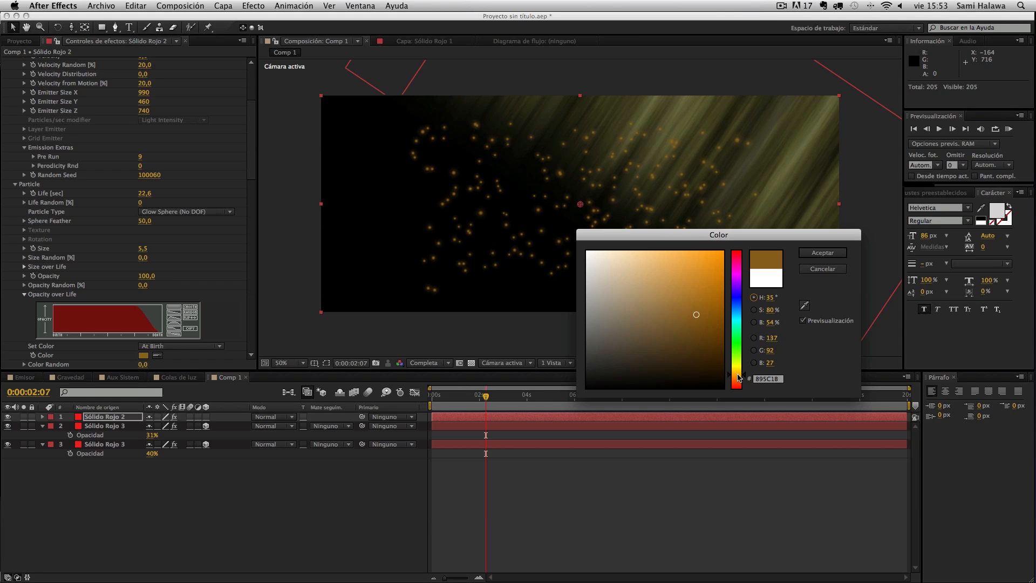
pyautogui.moveTo(697, 317); pyautogui.dragTo(689, 282)
pyautogui.click(833, 253)
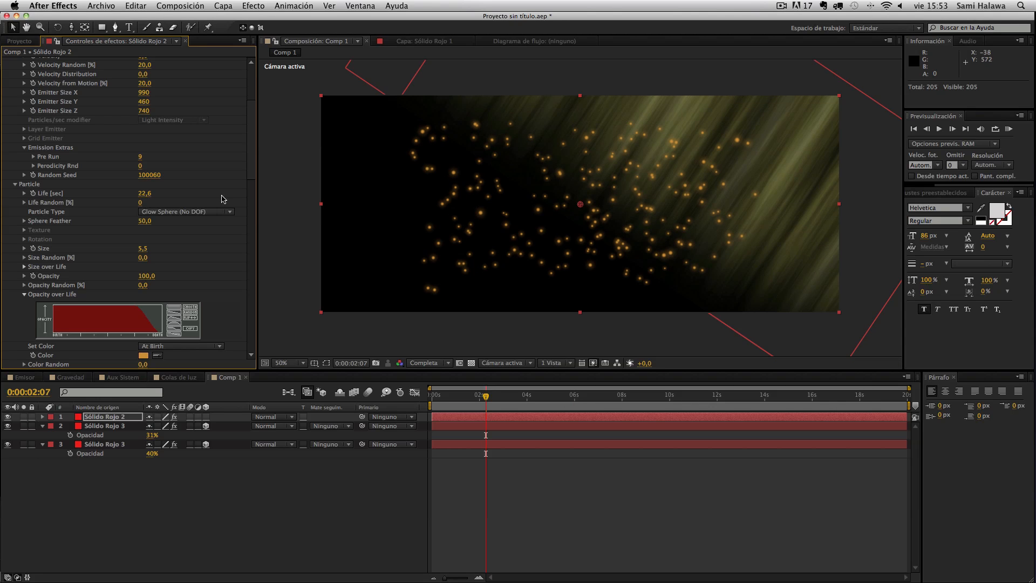
# Play the reference movie in QuickTime Player, raise the Turbulence Field's Affect Position to 306 and preview the particle motion
pyautogui.scroll(-10, 143, 156)
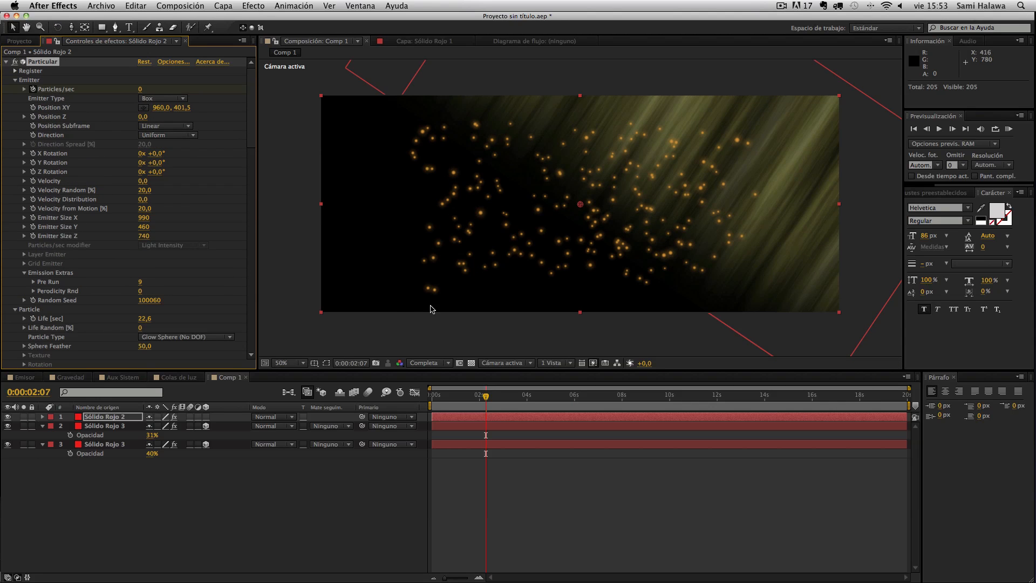
pyautogui.moveTo(1034, 459)
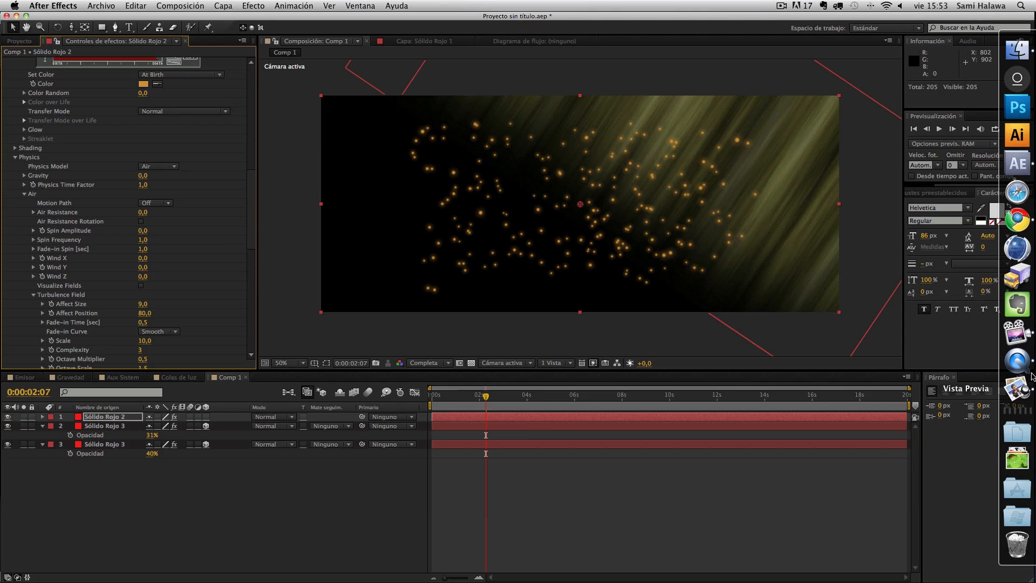
pyautogui.click(1020, 360)
pyautogui.press('space')
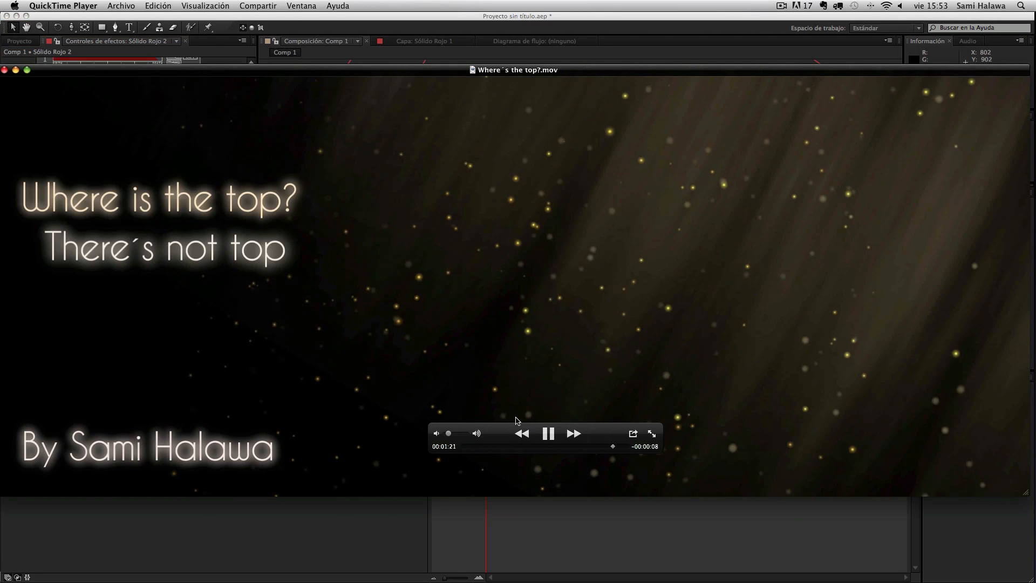
pyautogui.click(548, 433)
pyautogui.click(120, 545)
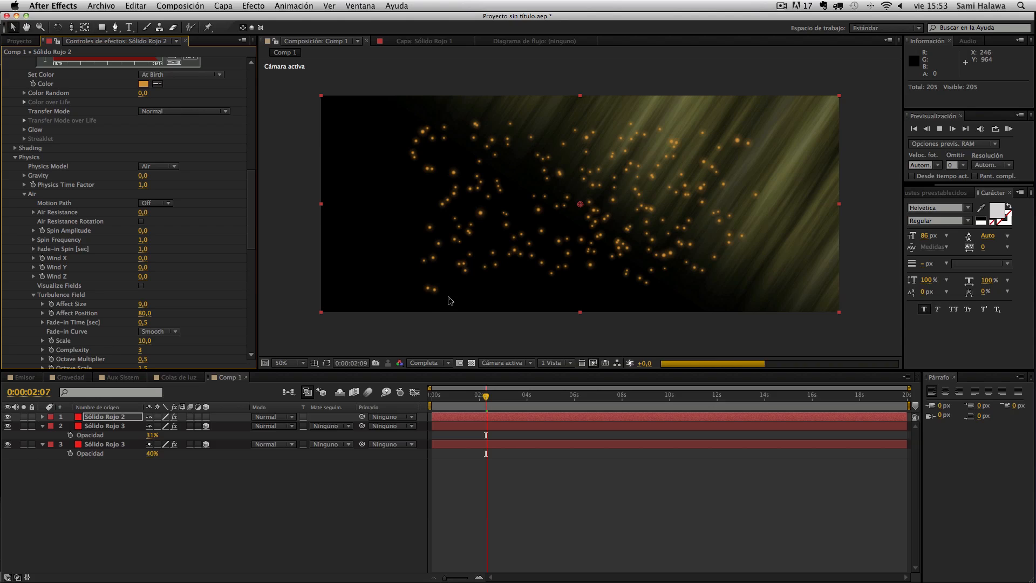
pyautogui.scroll(-3, 90, 242)
pyautogui.scroll(-12, 90, 242)
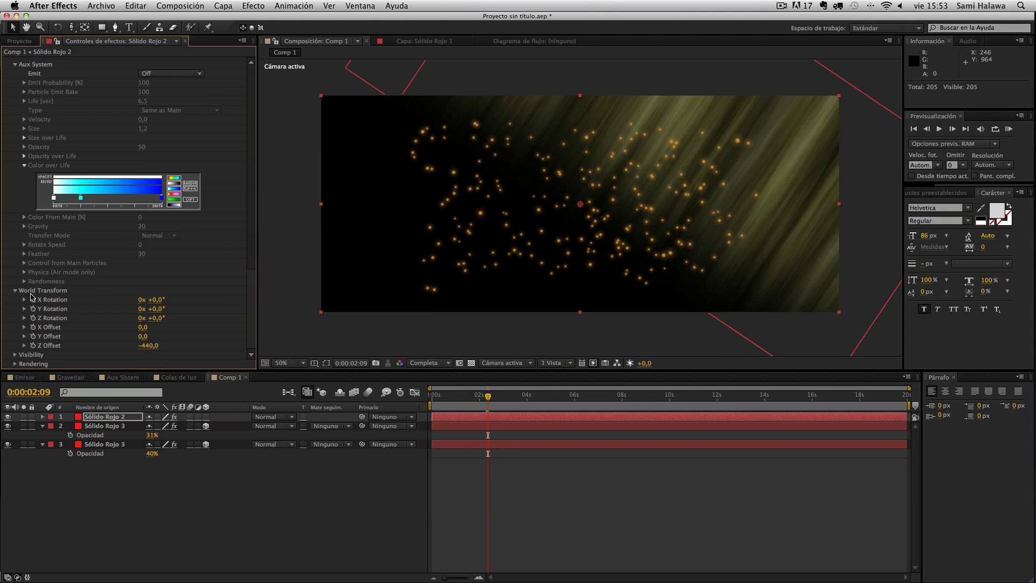
pyautogui.scroll(8, 8, 163)
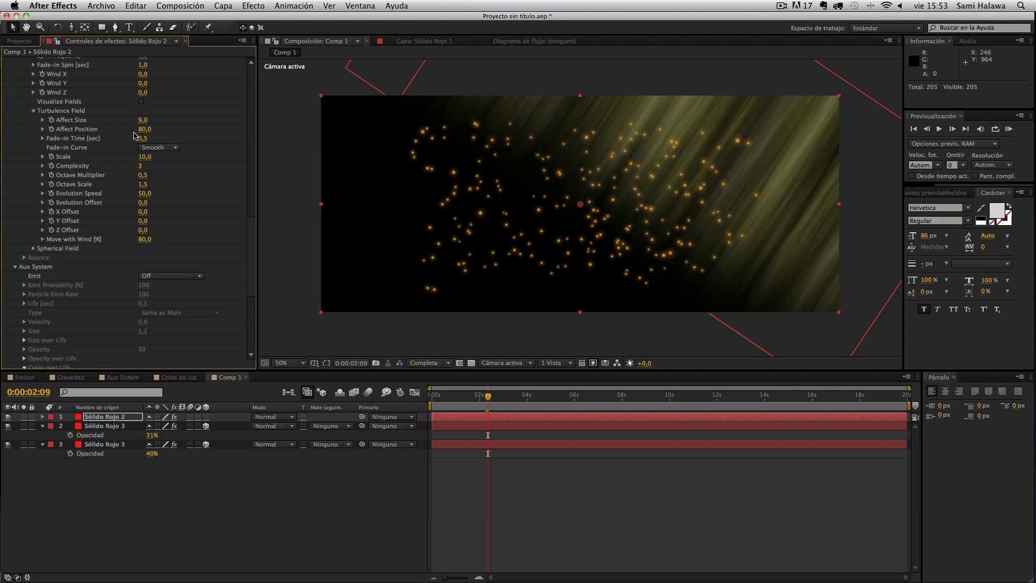
pyautogui.moveTo(144, 129); pyautogui.dragTo(268, 129)
pyautogui.press('space')
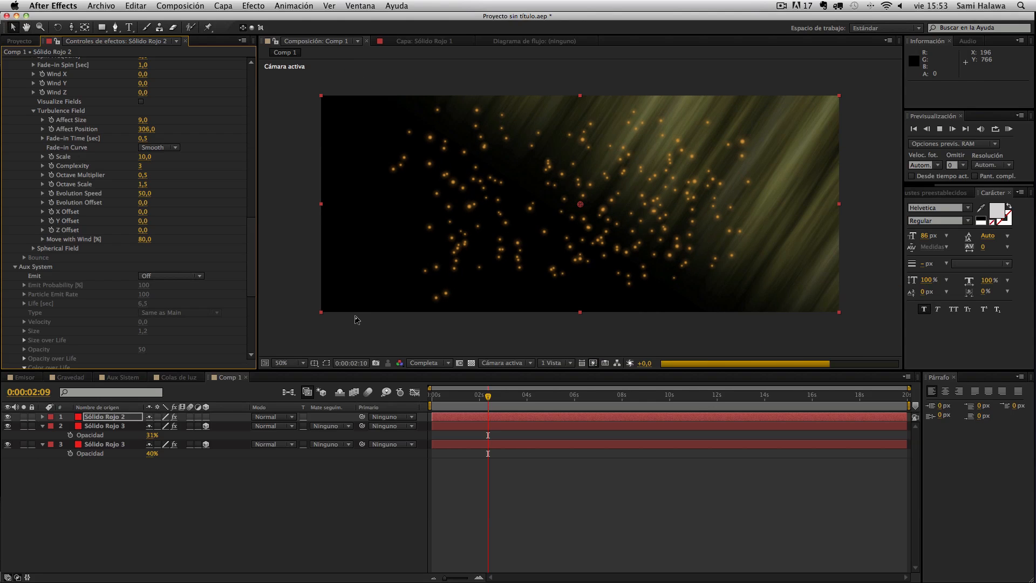
# Stop the preview and set Particular's Emitter Size X to 1224 on the golden particle layer
pyautogui.press('space')
pyautogui.scroll(6, 242, 212)
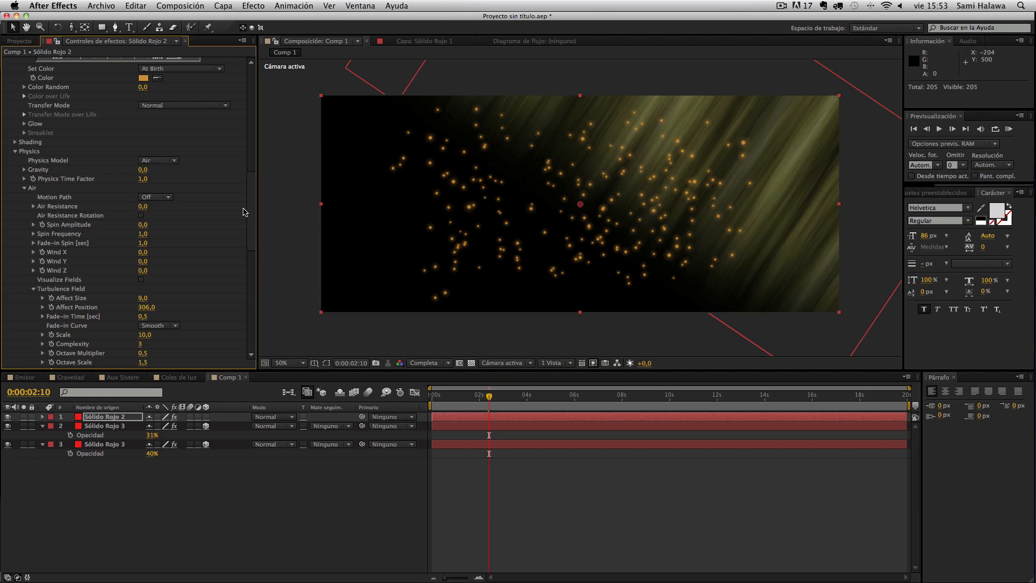
pyautogui.scroll(10, 198, 180)
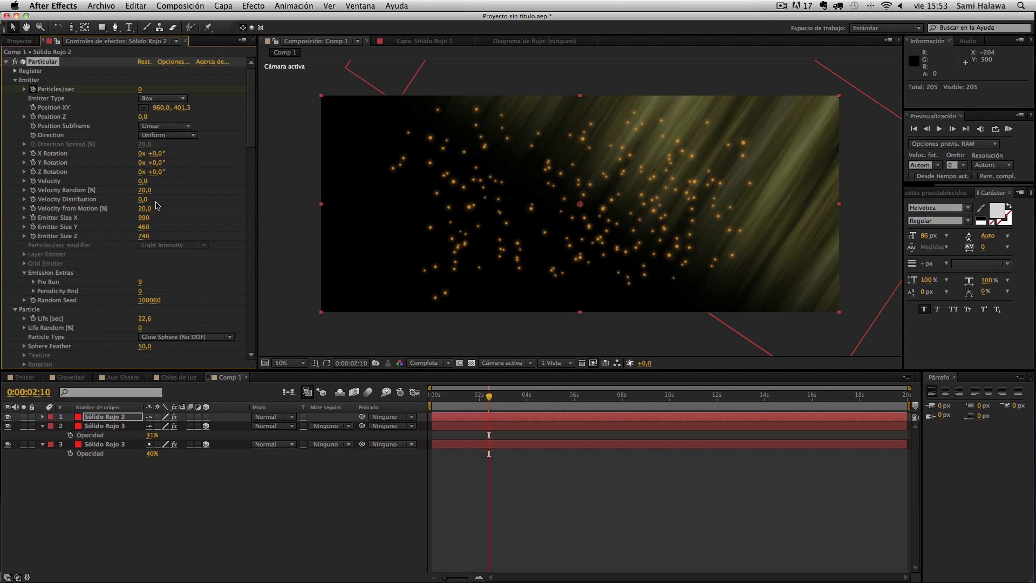
pyautogui.moveTo(150, 218); pyautogui.dragTo(377, 226)
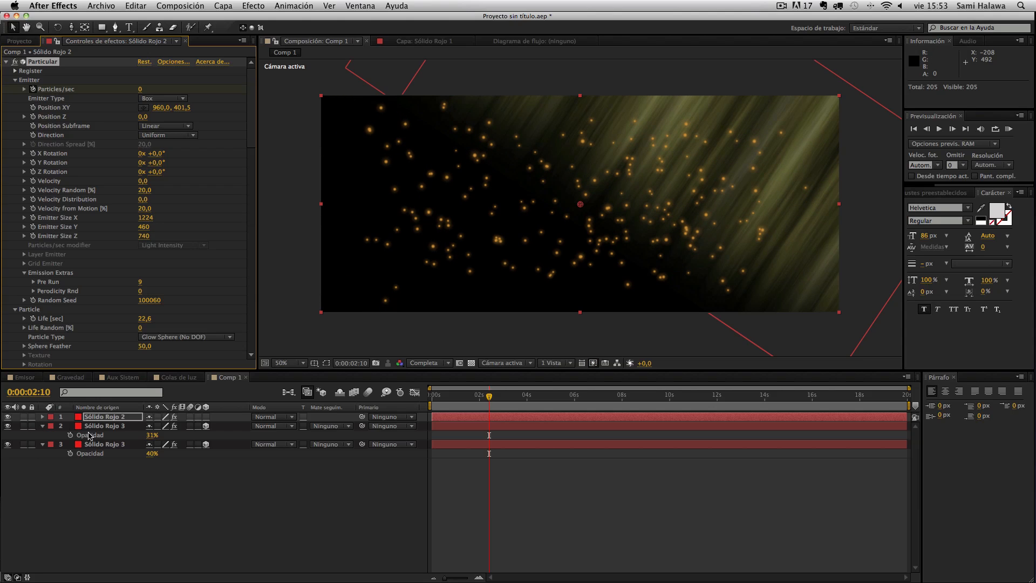
# Duplicate the golden particle layer and give the copy a Random Seed of 100180 and a particle Size of 2
pyautogui.click(112, 418)
pyautogui.press('super+d')
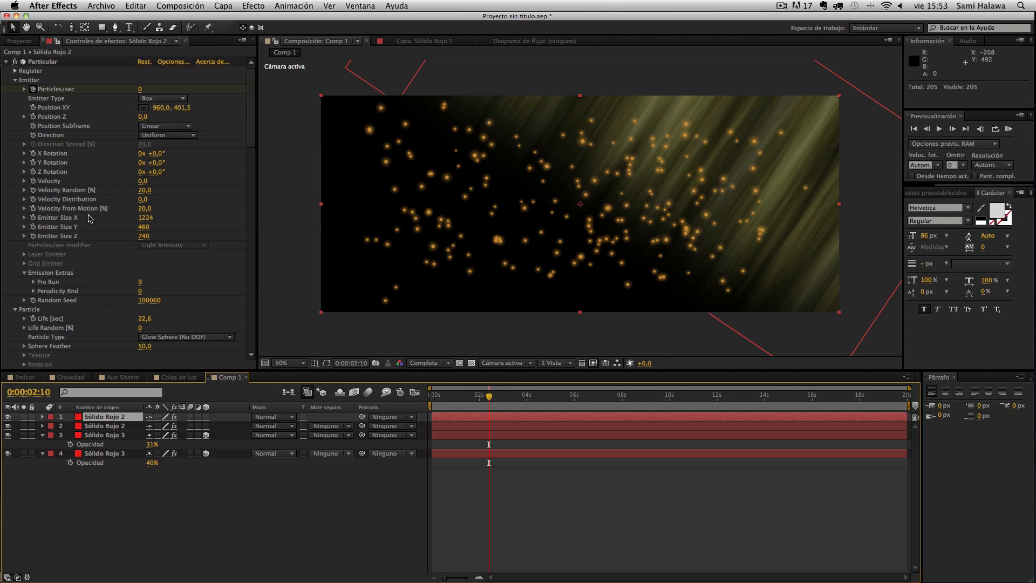
pyautogui.moveTo(145, 300); pyautogui.dragTo(154, 301)
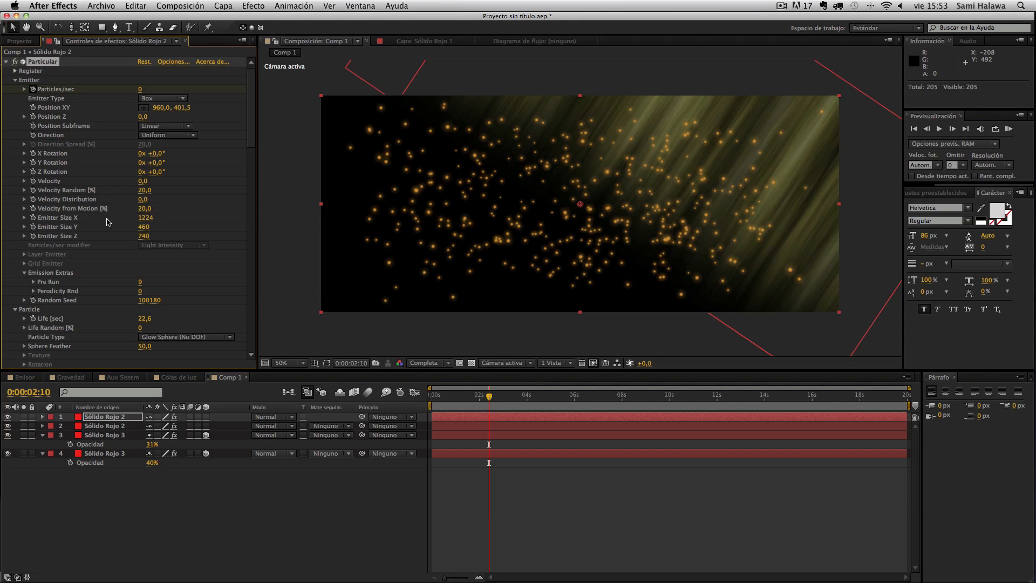
pyautogui.scroll(-3, 114, 304)
pyautogui.moveTo(144, 316); pyautogui.dragTo(132, 315)
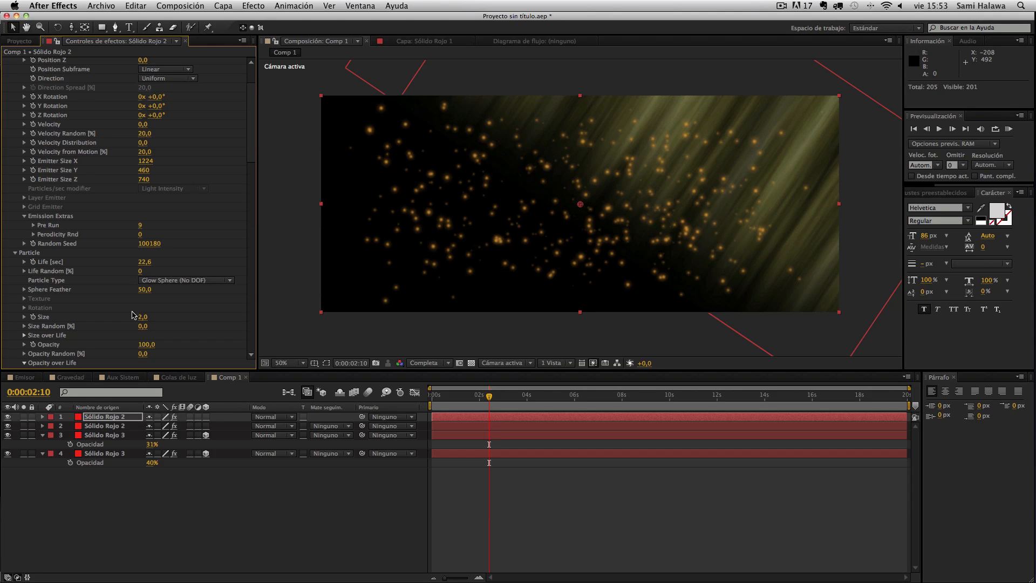
# Change the duplicated layer's particle Color to yellow-green D5DF33
pyautogui.scroll(-5, 148, 308)
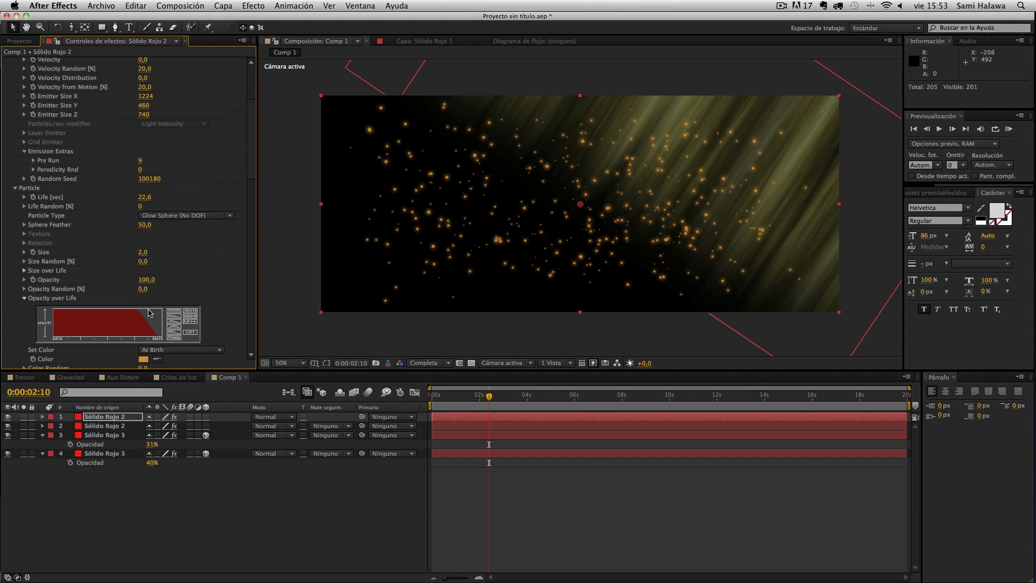
pyautogui.click(143, 303)
pyautogui.moveTo(657, 262); pyautogui.dragTo(621, 249)
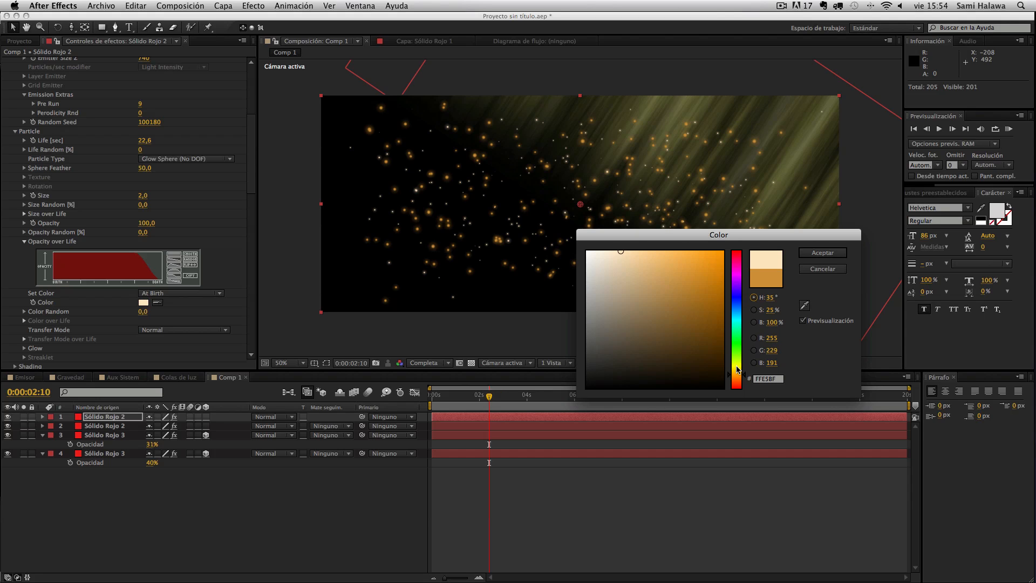
pyautogui.moveTo(737, 370); pyautogui.dragTo(737, 365)
pyautogui.moveTo(680, 270); pyautogui.dragTo(706, 264)
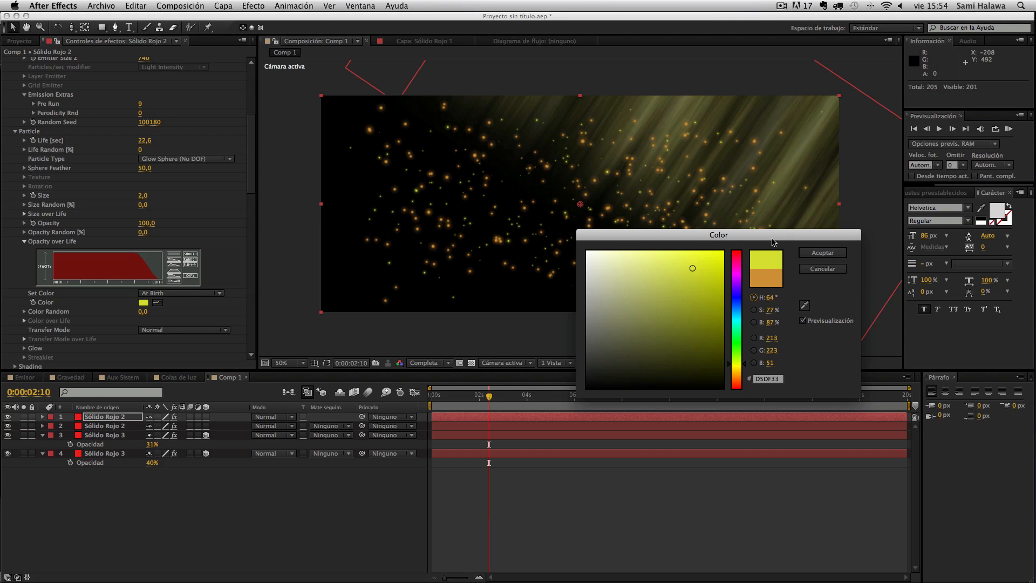
pyautogui.click(804, 252)
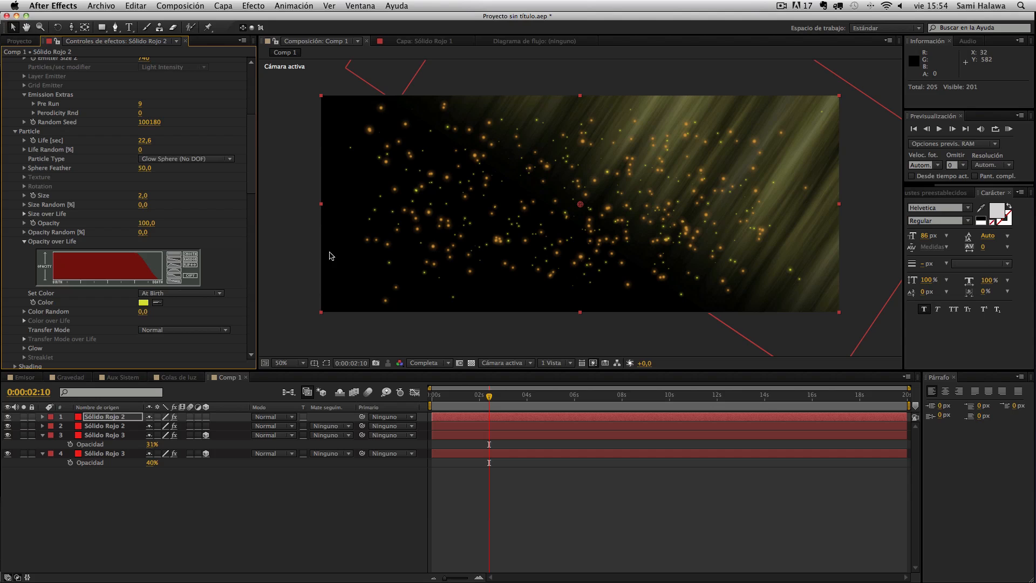
# Switch to QuickTime Player to compare the particles with the reference movie, and return to After Effects
pyautogui.scroll(-3, 354, 275)
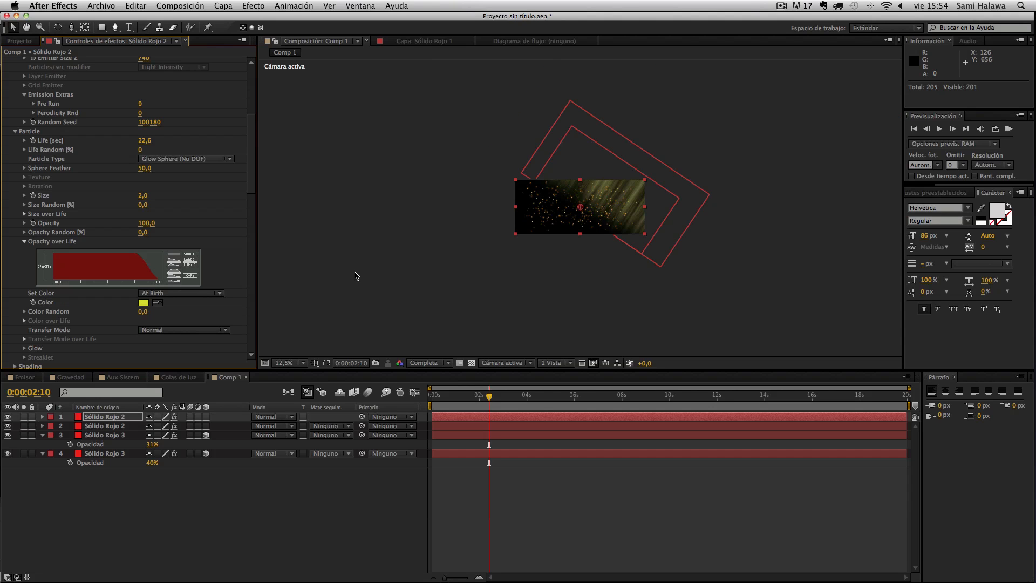
pyautogui.scroll(4, 357, 276)
pyautogui.scroll(-2, 550, 308)
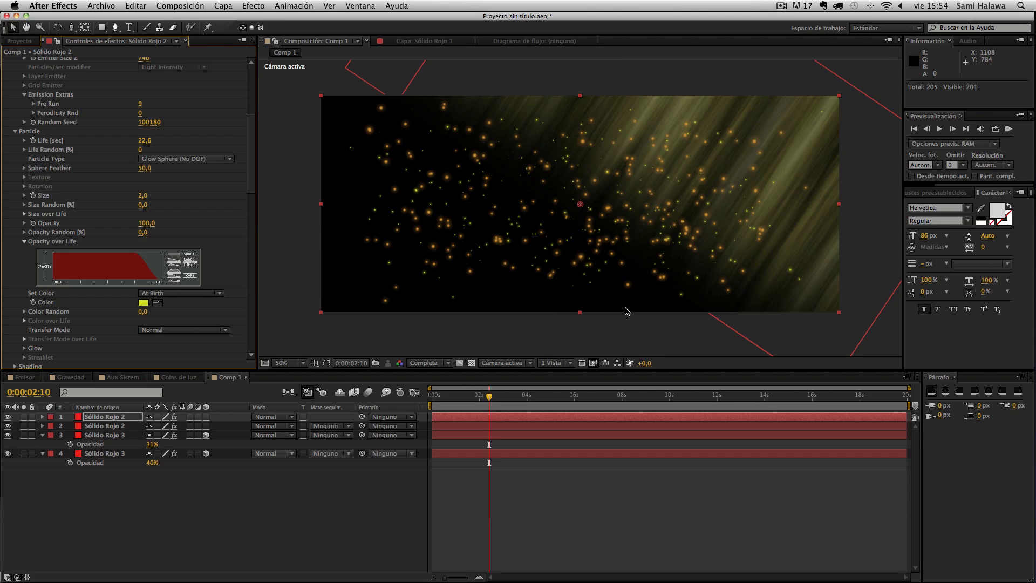
pyautogui.click(1025, 352)
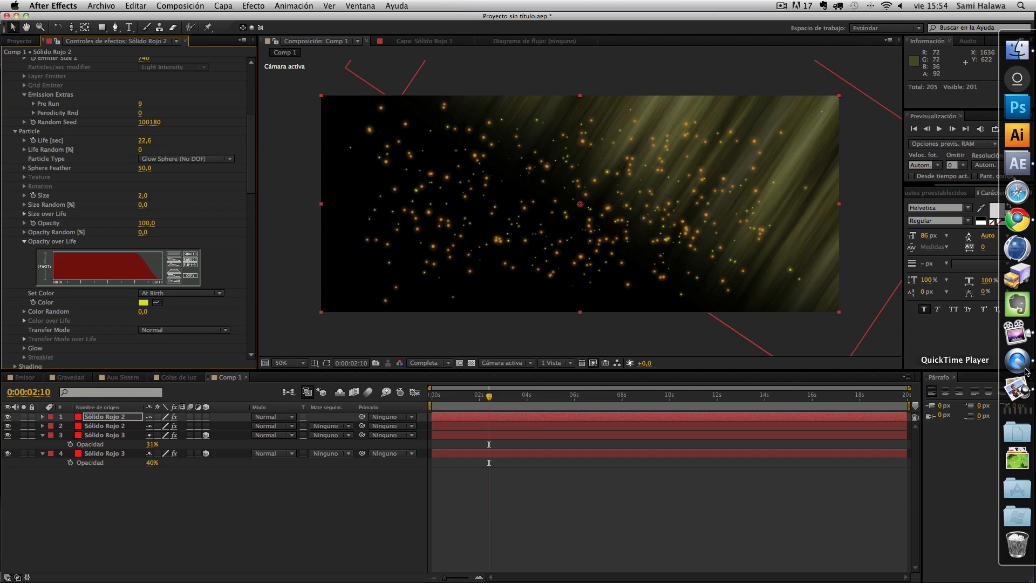
pyautogui.moveTo(607, 66); pyautogui.dragTo(710, 146)
pyautogui.click(75, 481)
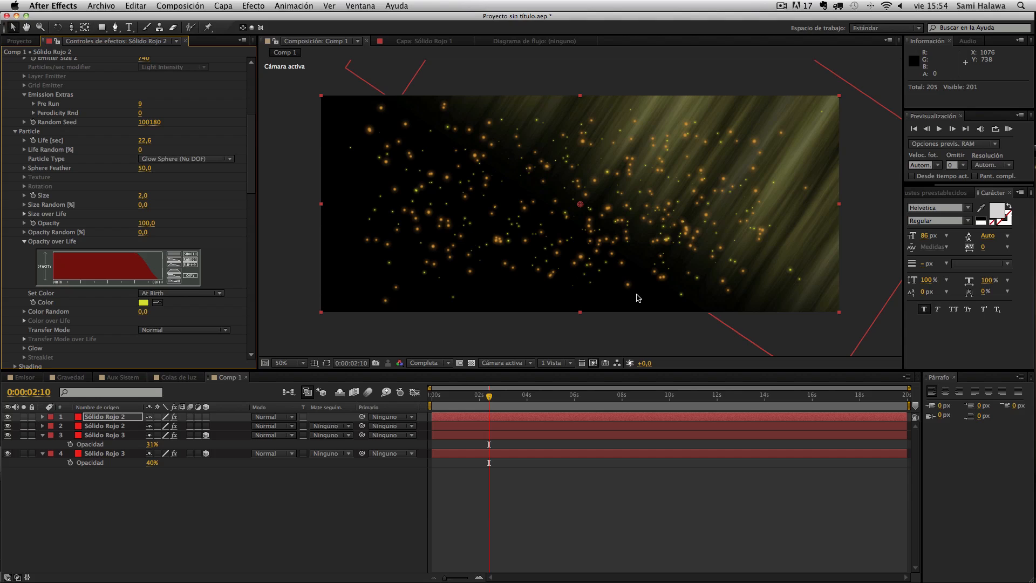
pyautogui.moveTo(1030, 294)
# Add a text layer reading "visualKey" and move it to about 373, 328 in the composition
pyautogui.click(129, 27)
pyautogui.moveTo(317, 130); pyautogui.dragTo(490, 200)
pyautogui.write('visu')
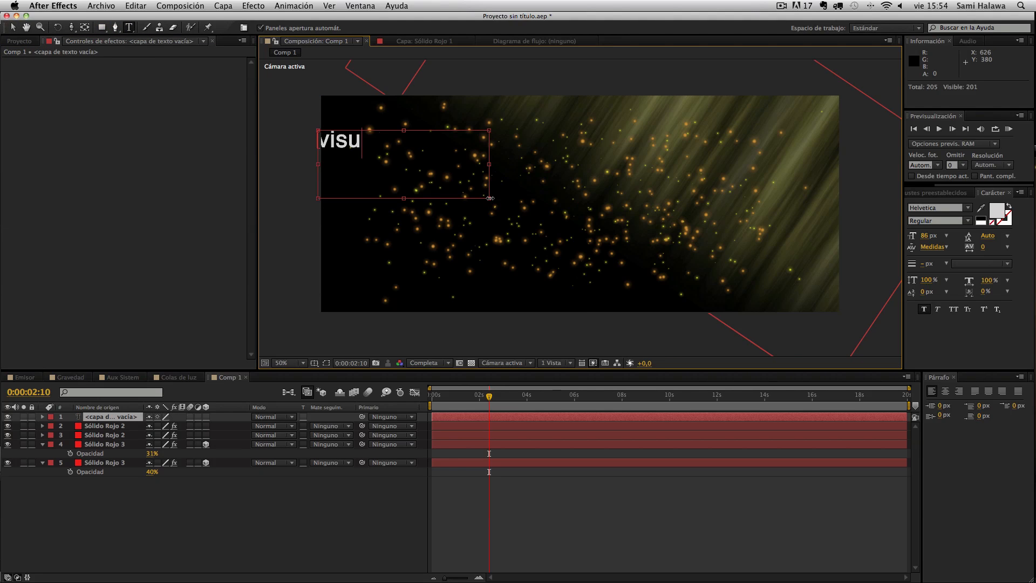
pyautogui.write('alKey')
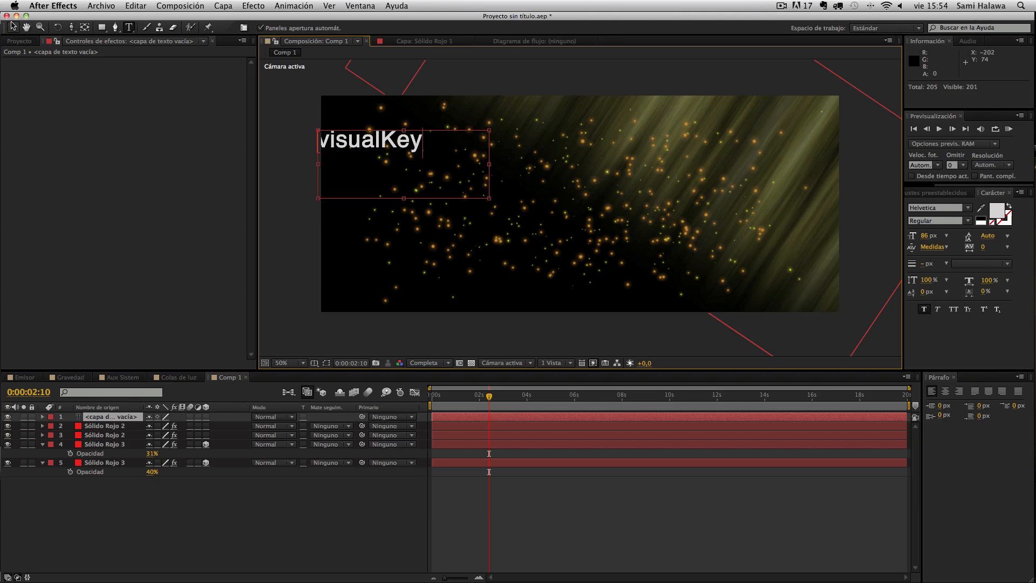
pyautogui.click(13, 25)
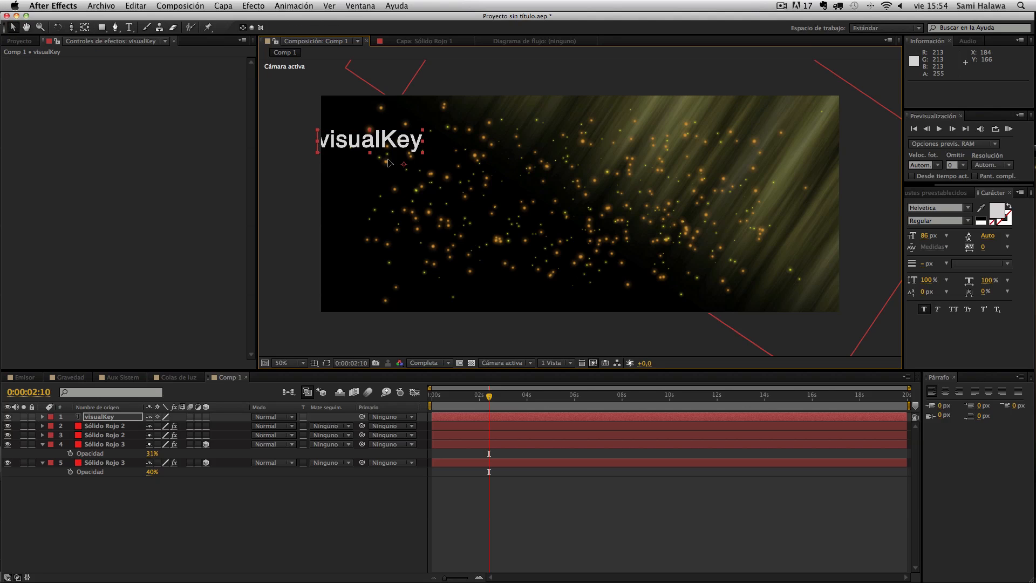
pyautogui.moveTo(372, 142); pyautogui.dragTo(389, 163)
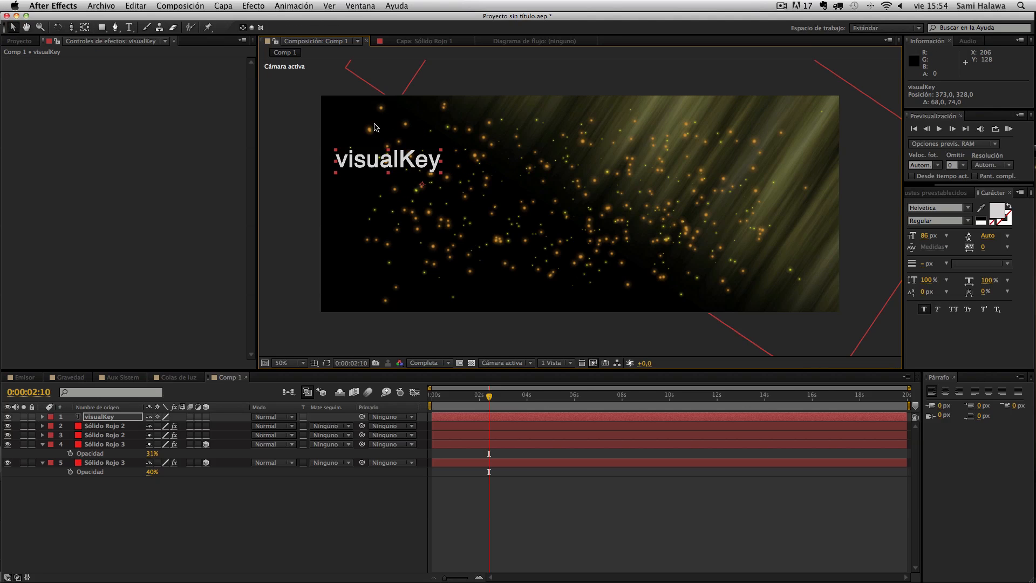
# Examine the reference movie's title text in QuickTime Player and close the movie
pyautogui.moveTo(1028, 367)
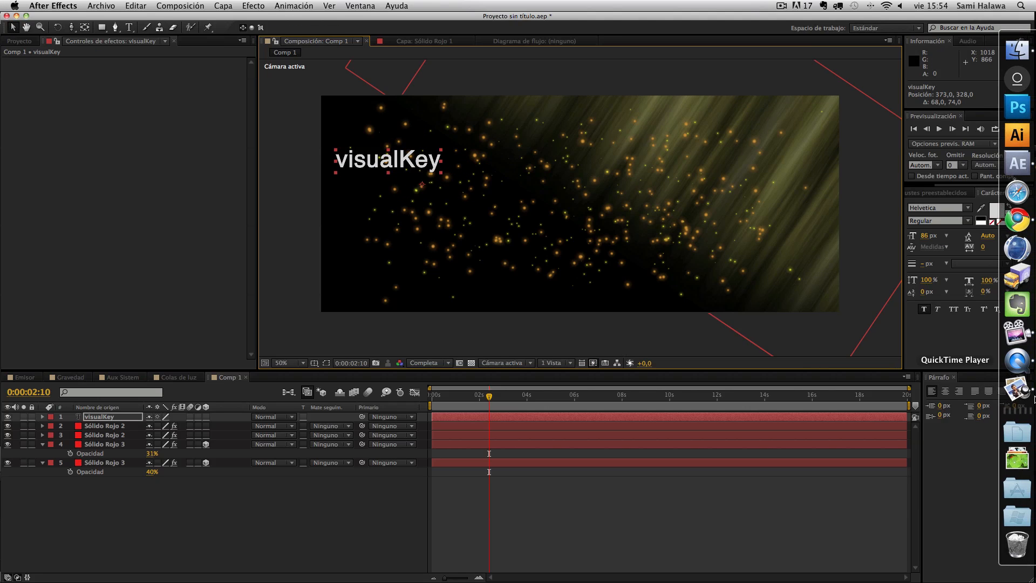
pyautogui.click(1025, 367)
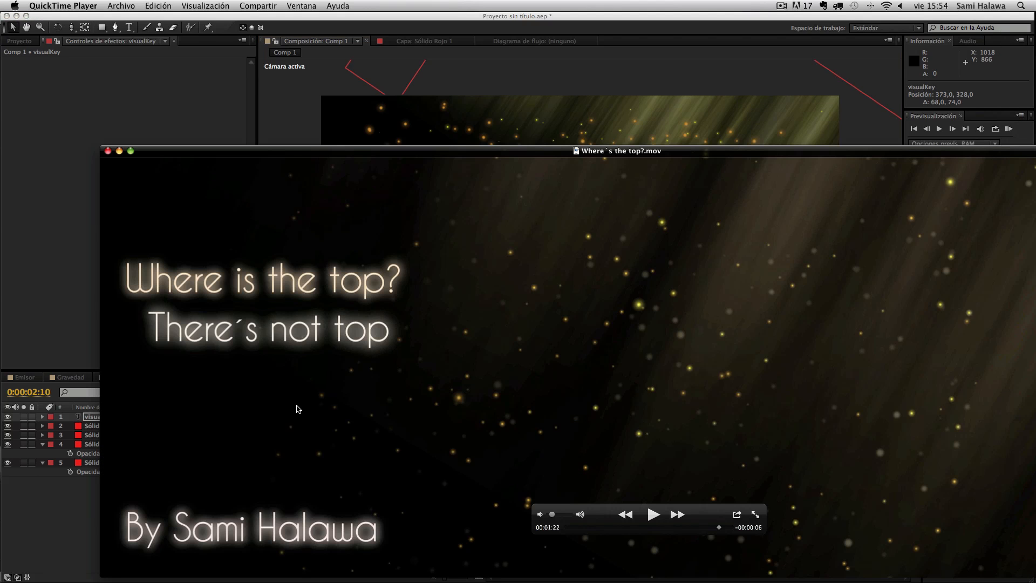
pyautogui.click(108, 151)
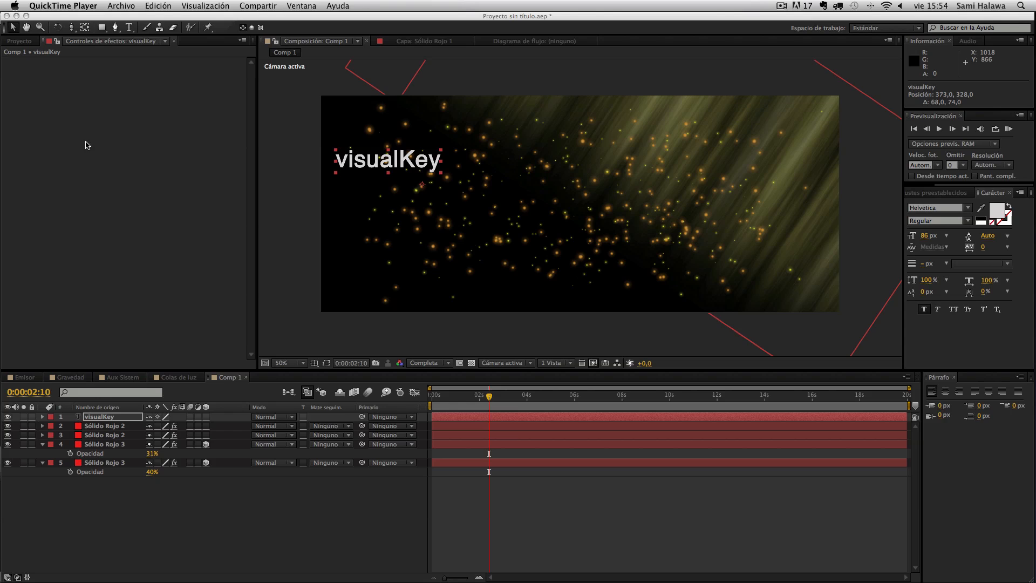
pyautogui.click(118, 467)
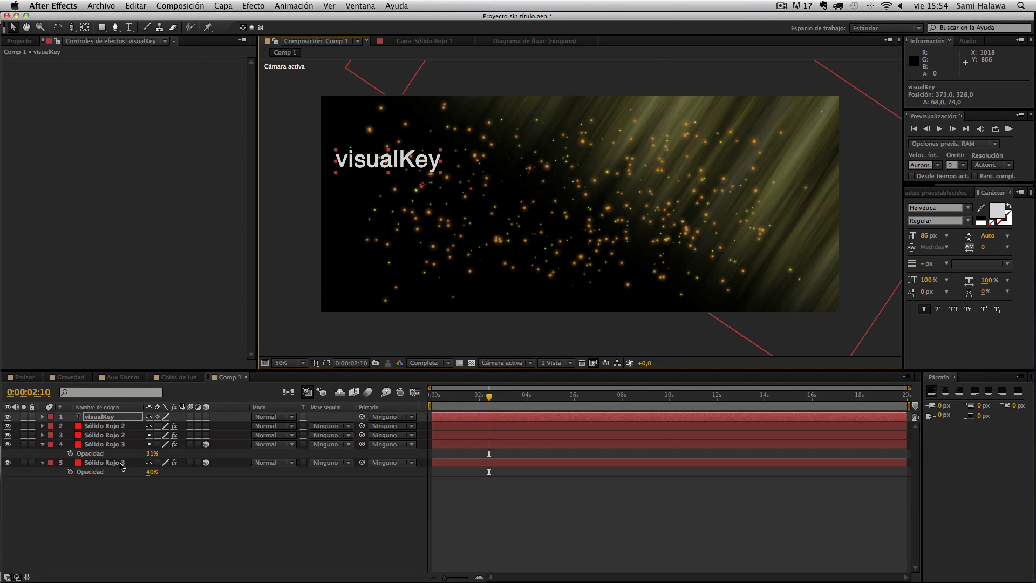
pyautogui.doubleClick(109, 462)
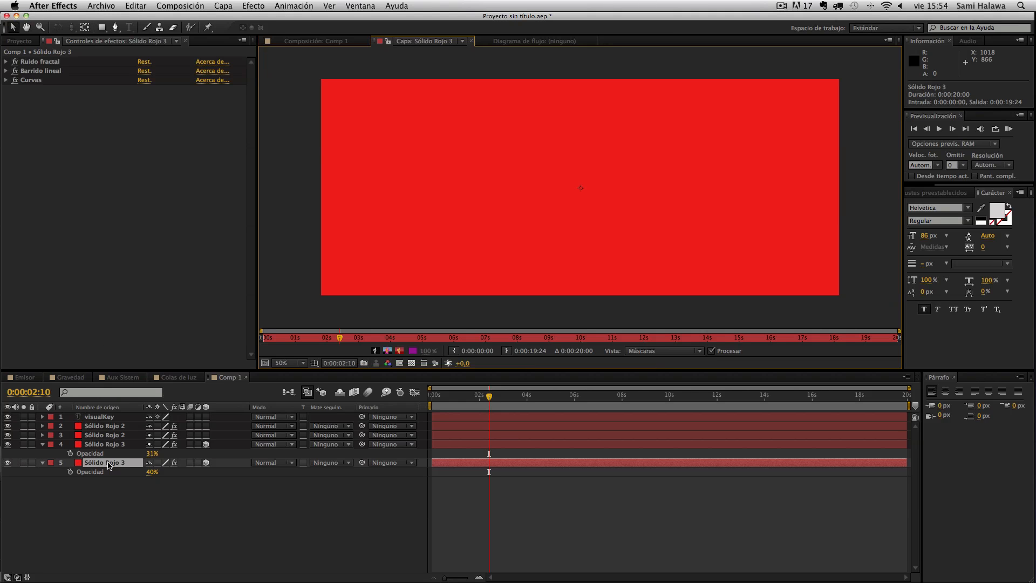
pyautogui.click(326, 42)
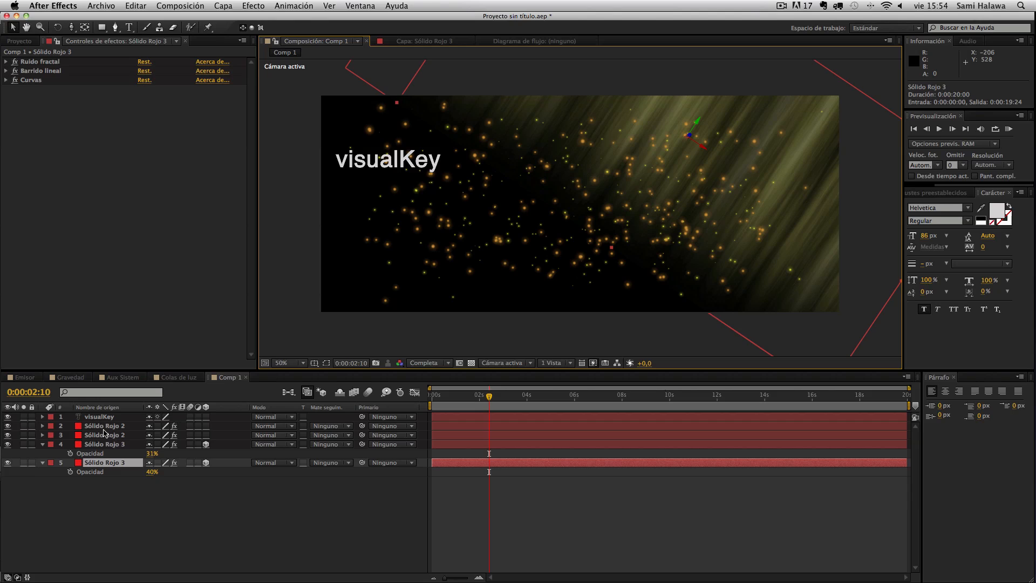
# Turn on Shading in Particular for the yellow-green particle layer and set its Nominal Distance to 910
pyautogui.click(107, 427)
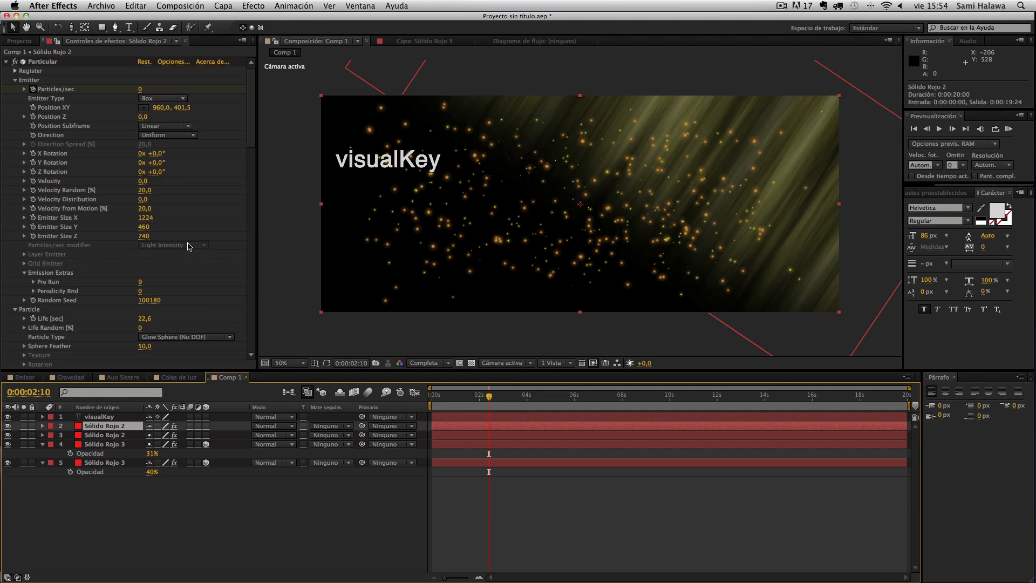
pyautogui.scroll(-2, 179, 219)
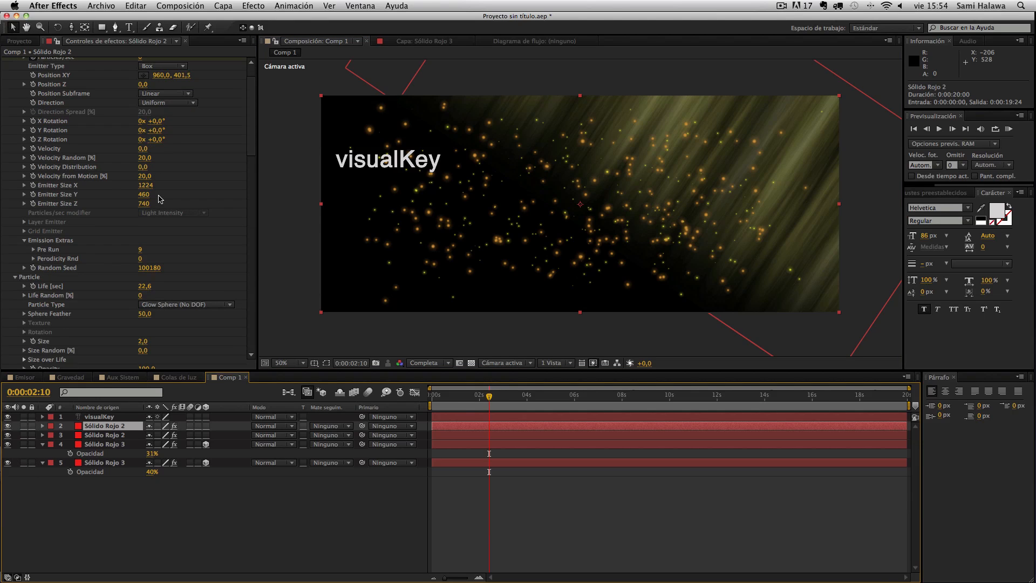
pyautogui.scroll(-10, 151, 286)
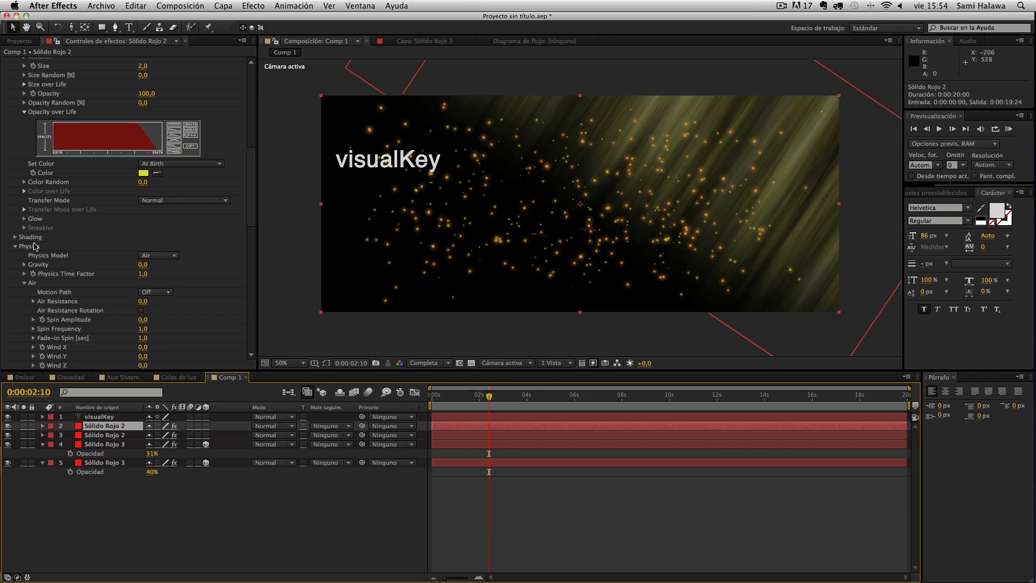
pyautogui.click(16, 237)
pyautogui.click(151, 246)
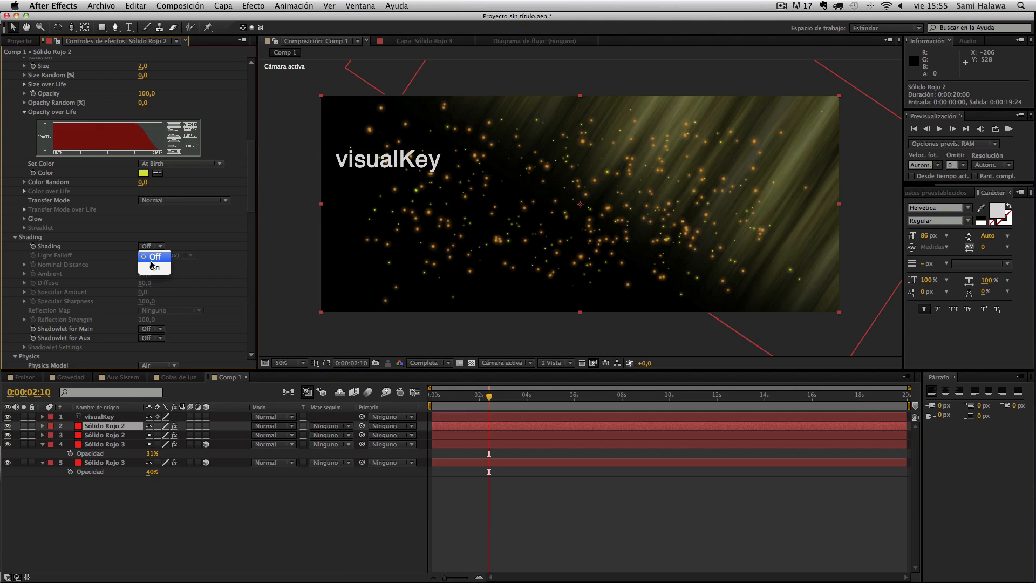
pyautogui.click(155, 268)
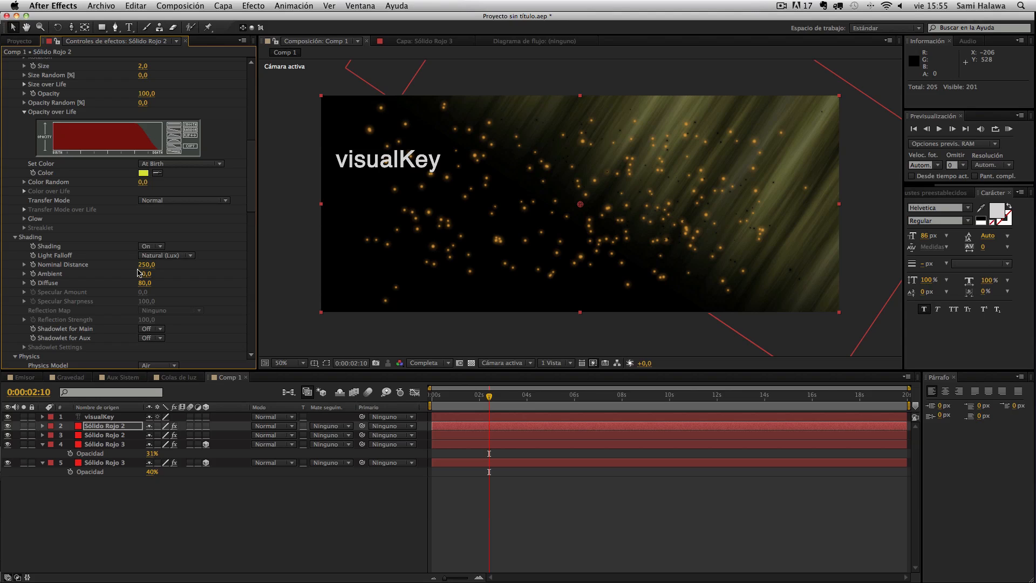
pyautogui.click(150, 266)
pyautogui.write('910')
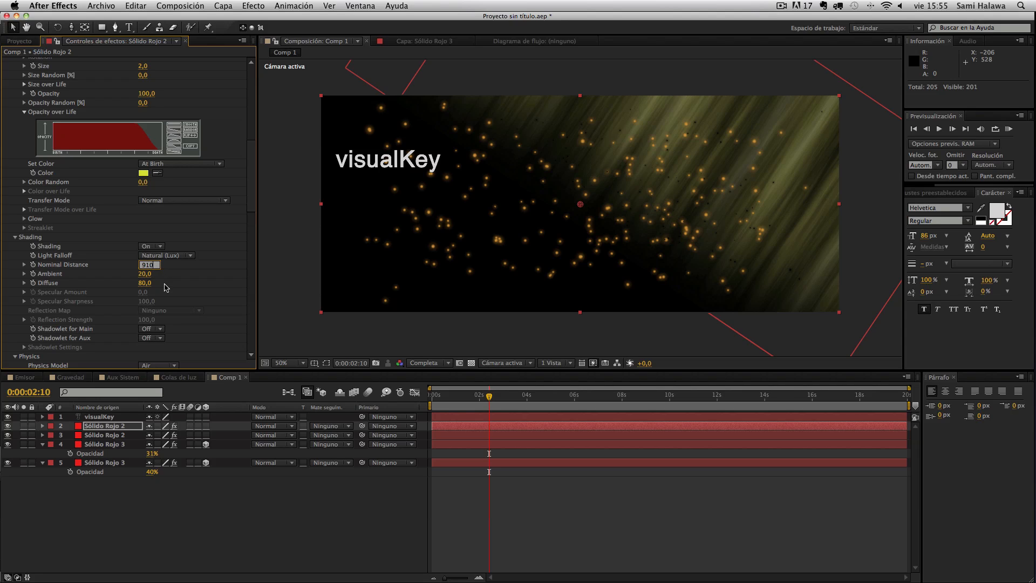
pyautogui.press('Return')
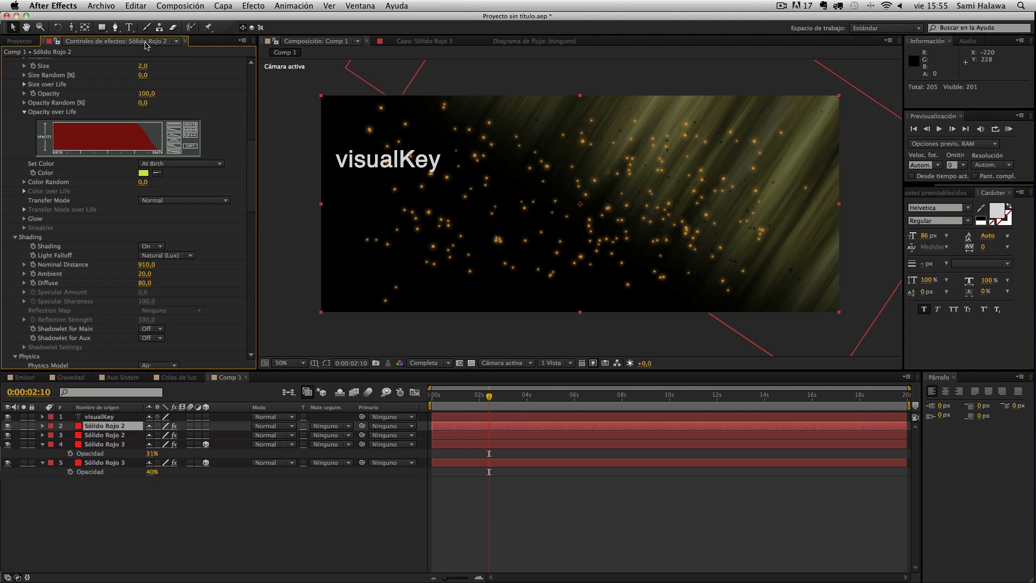
# Add a spot light (Luz concentrada) with the near-white colour F9FFF9 at 100% intensity to Comp 1
pyautogui.click(221, 6)
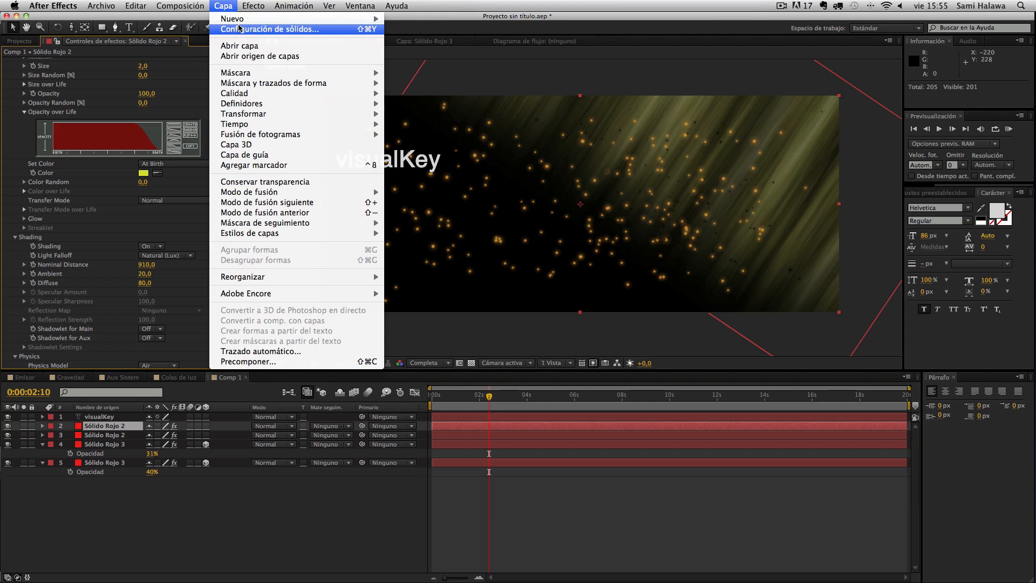
pyautogui.moveTo(243, 18)
pyautogui.click(456, 41)
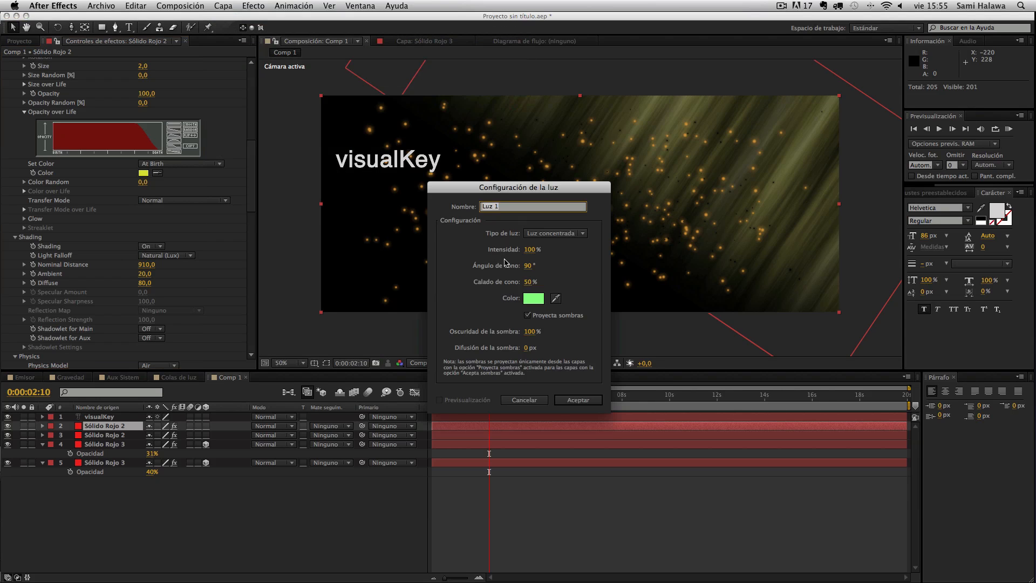
pyautogui.click(531, 296)
pyautogui.moveTo(644, 276); pyautogui.dragTo(590, 225)
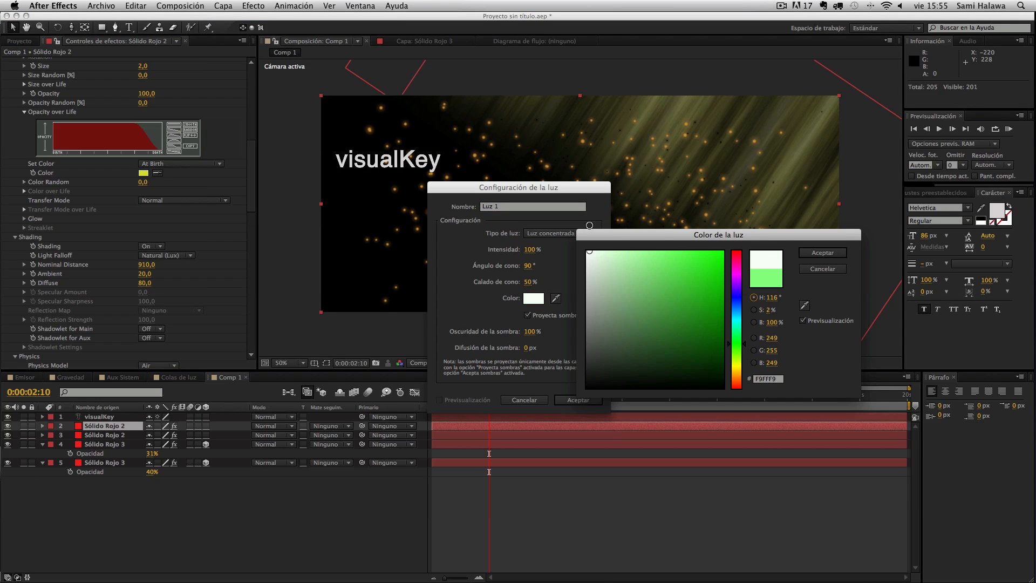
pyautogui.click(815, 252)
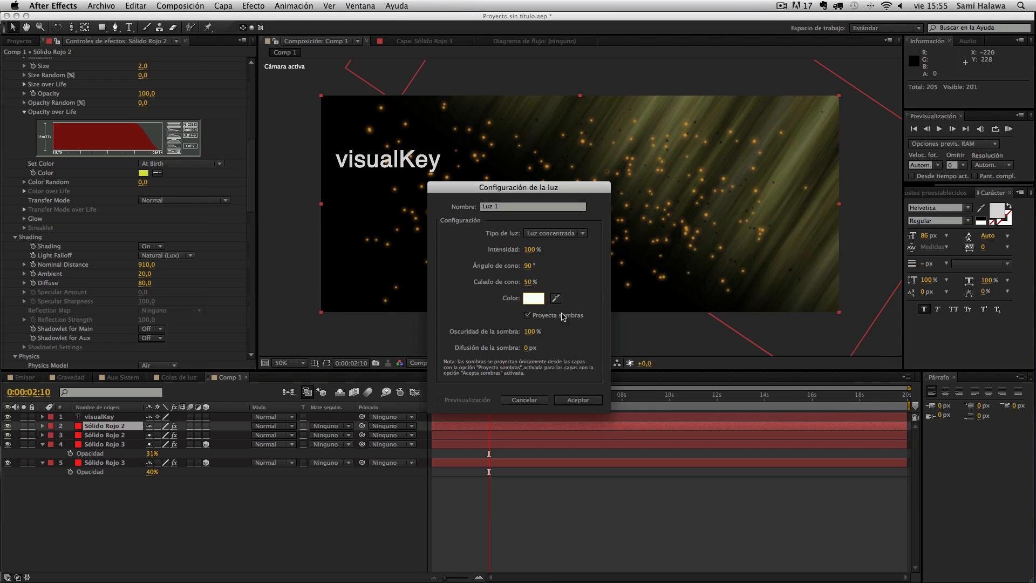
pyautogui.click(578, 400)
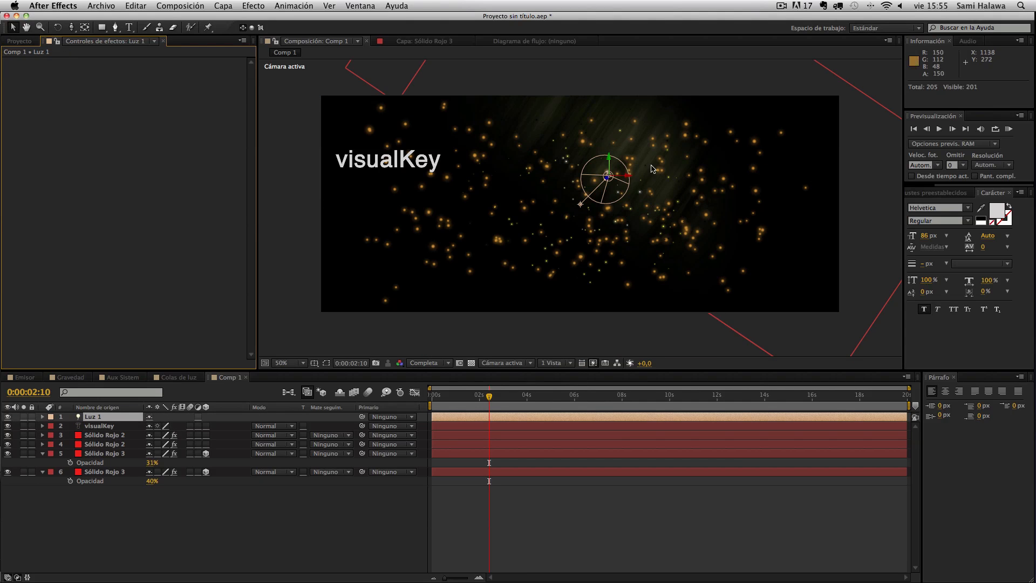
# Move the light up and to the right in the composition, over the brightest part of the diagonal streaks
pyautogui.moveTo(608, 180); pyautogui.dragTo(696, 138)
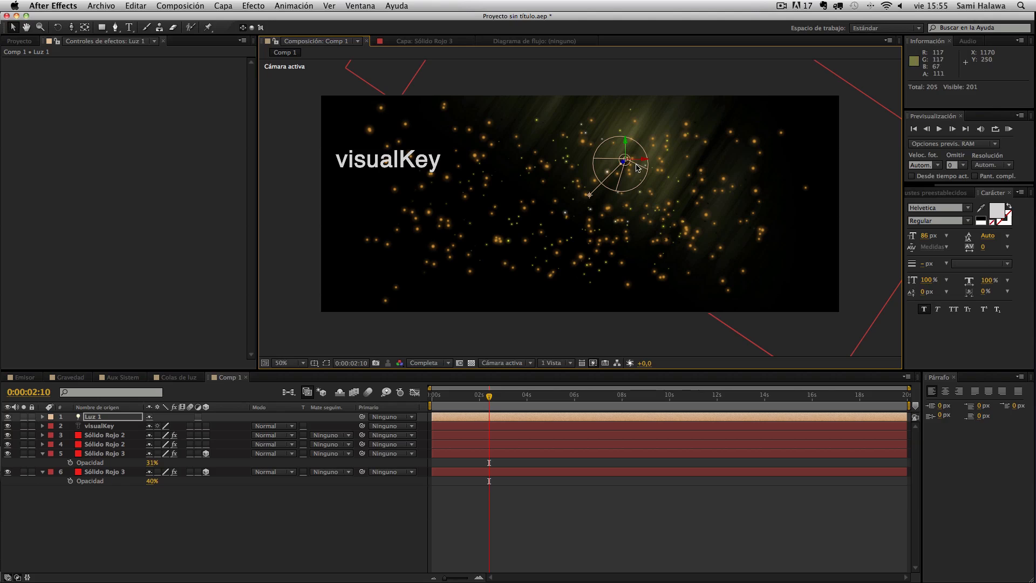
pyautogui.moveTo(624, 161); pyautogui.dragTo(668, 142)
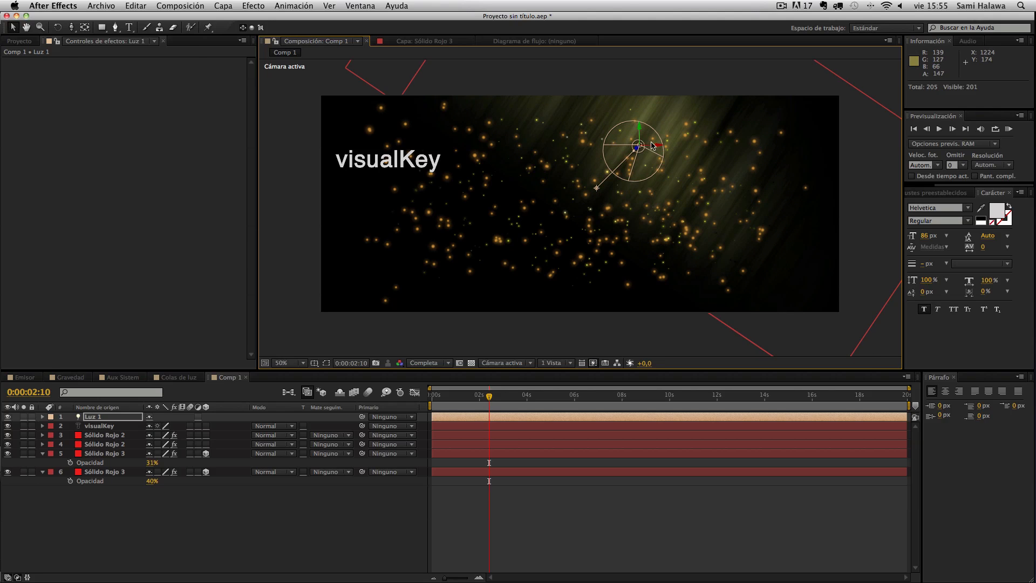
pyautogui.click(658, 148)
pyautogui.press('super+z')
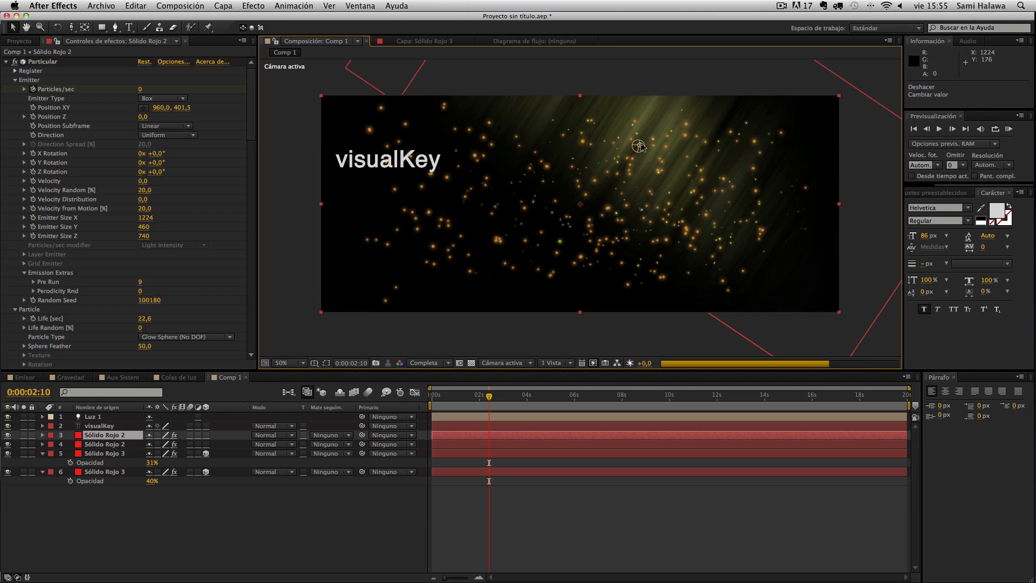
pyautogui.click(640, 144)
pyautogui.moveTo(656, 145); pyautogui.dragTo(788, 153)
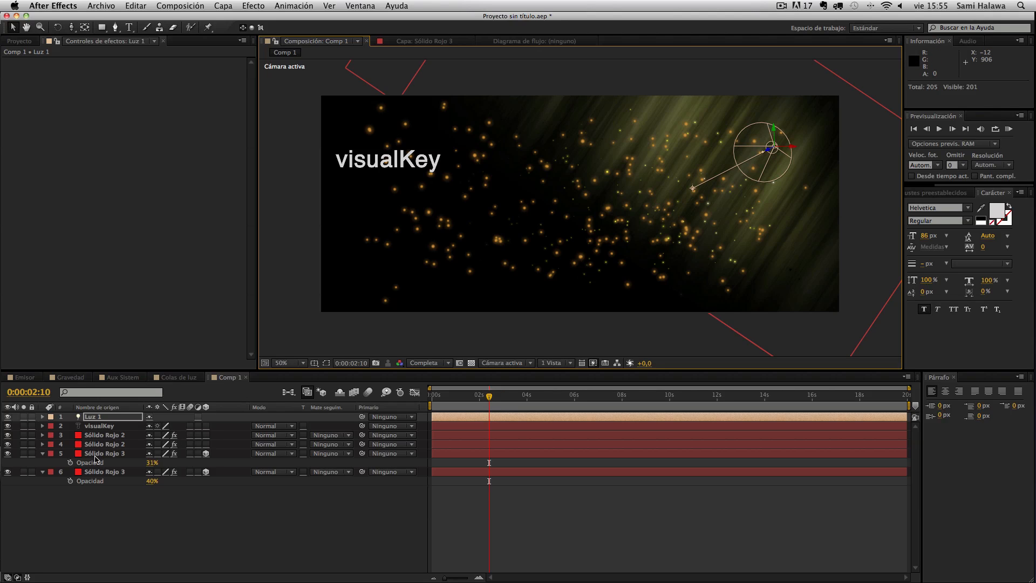
# Turn on Shading in Particular for the golden particle layer
pyautogui.click(97, 453)
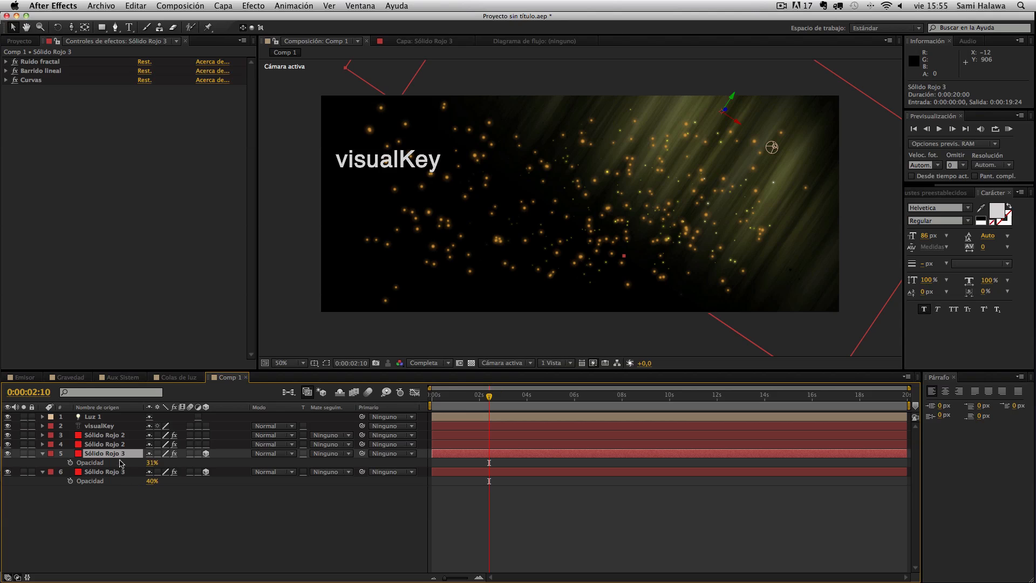
pyautogui.click(100, 444)
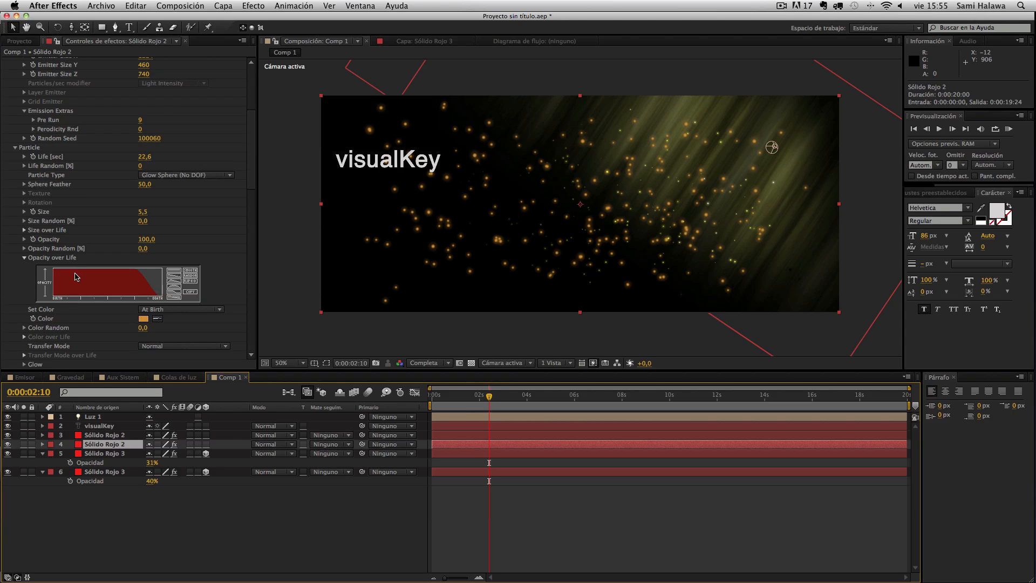
pyautogui.scroll(-5, 75, 277)
pyautogui.click(15, 253)
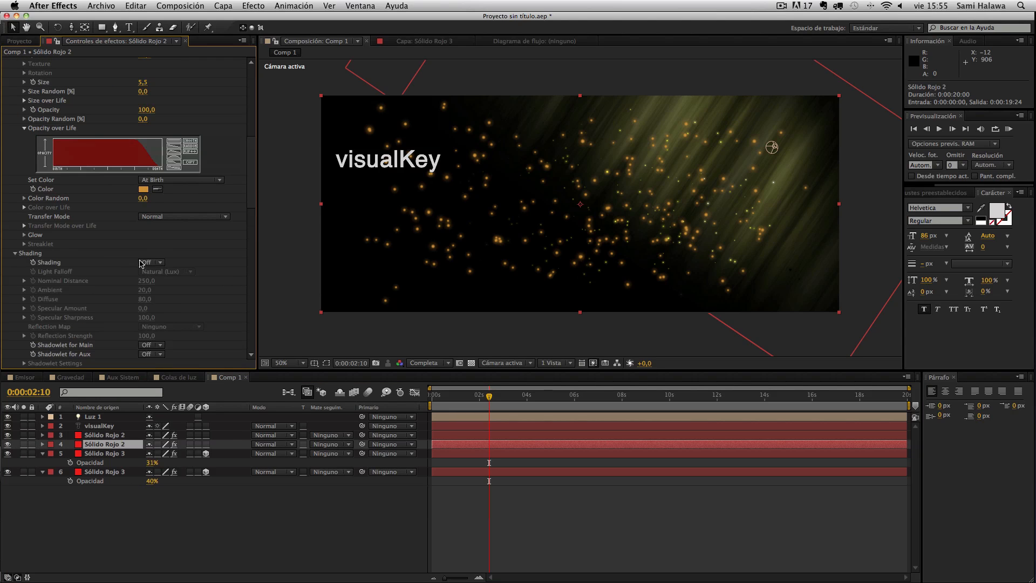
pyautogui.click(151, 262)
pyautogui.click(151, 280)
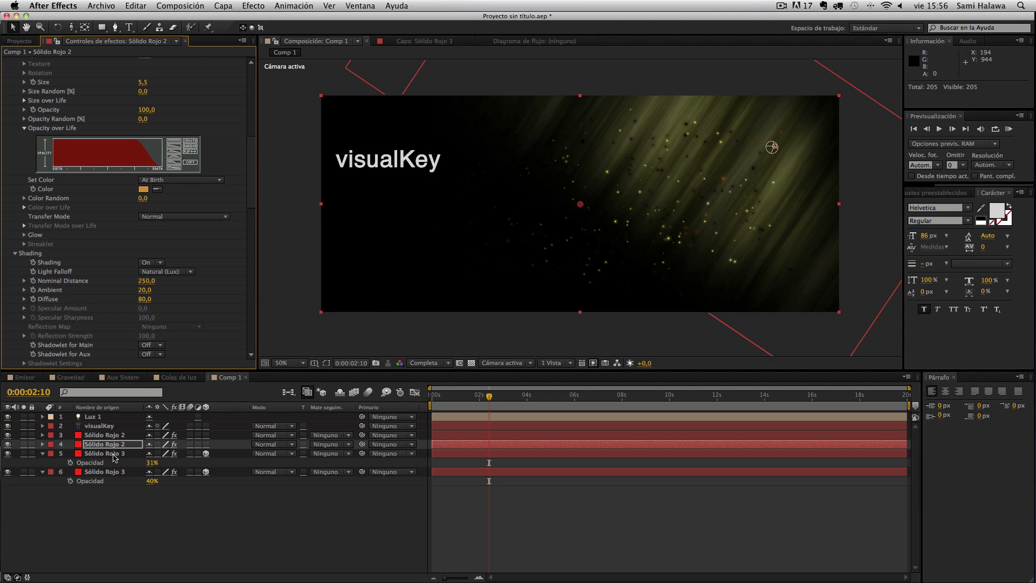
pyautogui.click(113, 454)
pyautogui.click(86, 474)
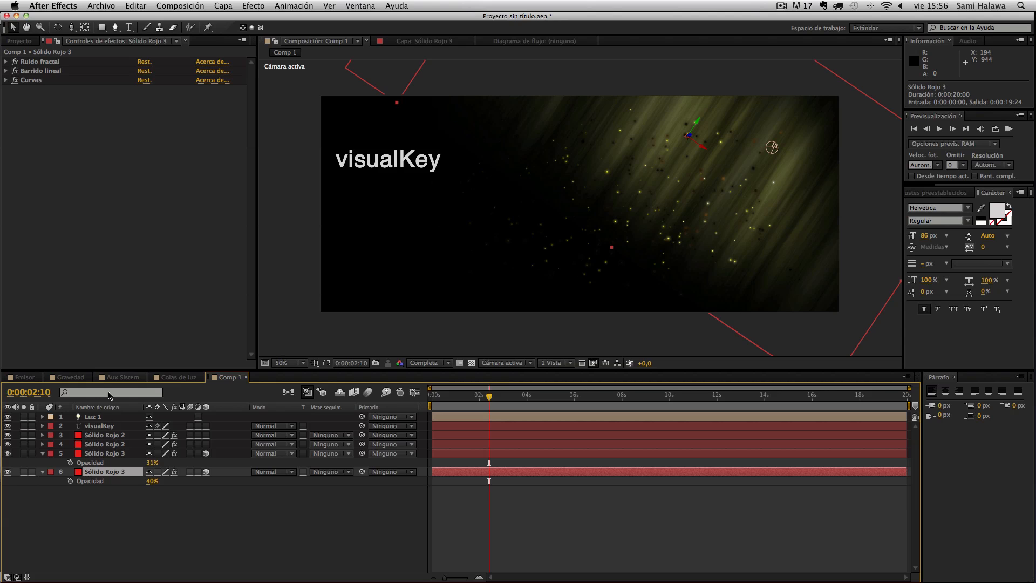
pyautogui.click(116, 434)
pyautogui.doubleClick(117, 442)
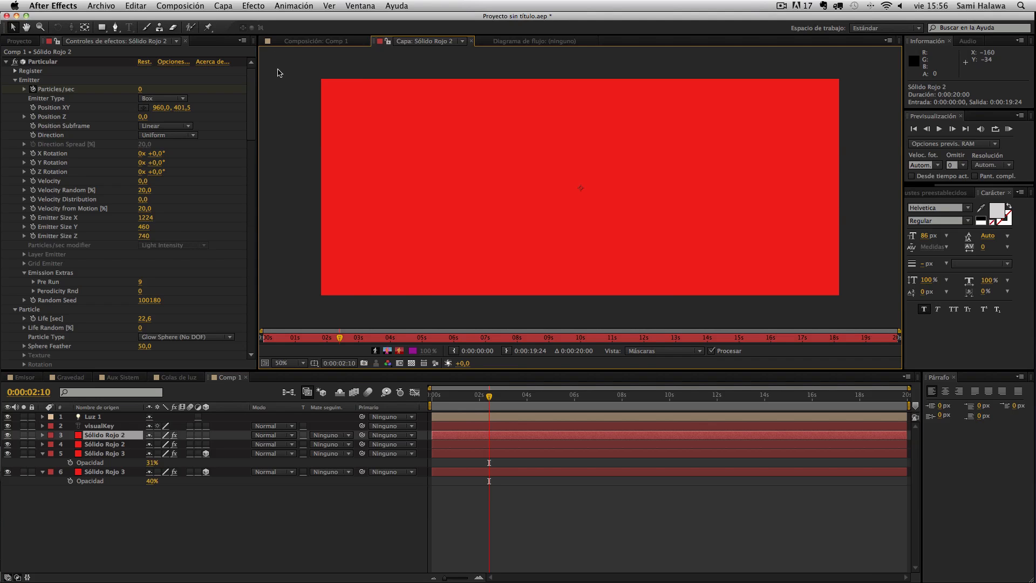
pyautogui.click(296, 41)
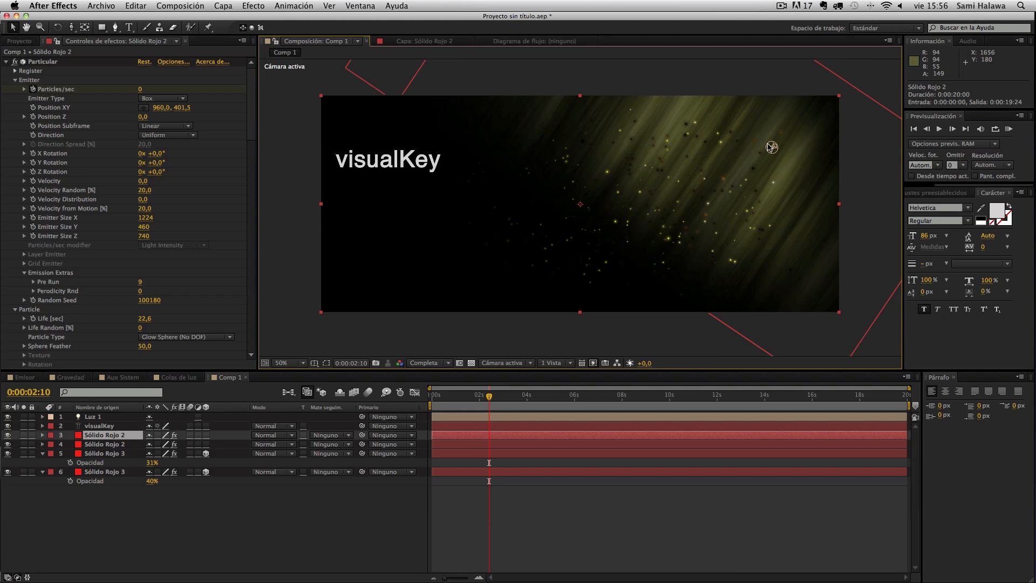
# Move the light slightly farther up and right, and shift its point of interest left towards the middle of the particles
pyautogui.click(771, 147)
pyautogui.moveTo(761, 145); pyautogui.dragTo(770, 144)
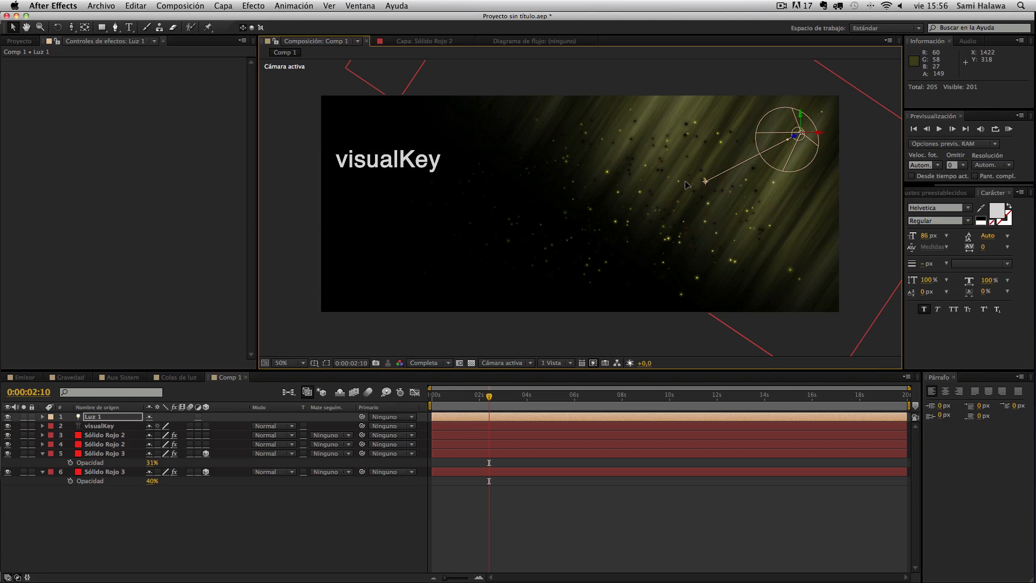
pyautogui.moveTo(685, 185); pyautogui.dragTo(644, 182)
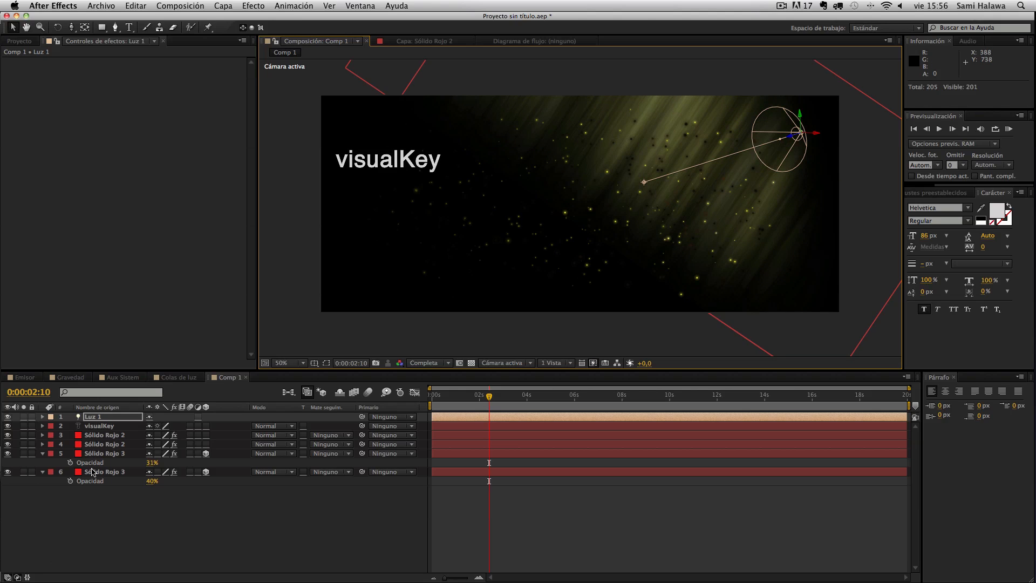
# Set the Shading Nominal Distance to 910 in Particular for the golden particle layer
pyautogui.click(128, 434)
pyautogui.click(114, 447)
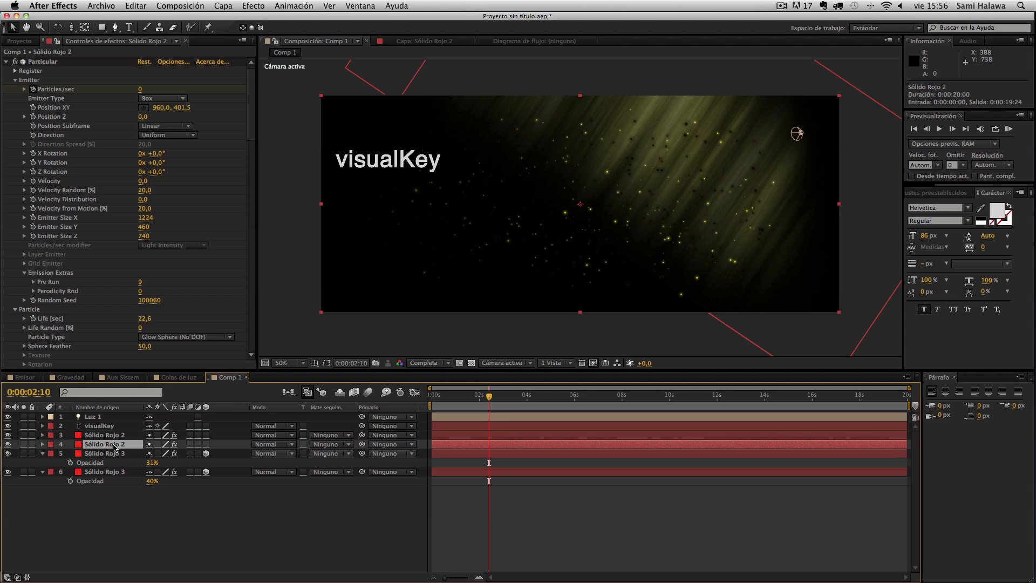
pyautogui.scroll(-5, 61, 293)
pyautogui.scroll(-6, 61, 293)
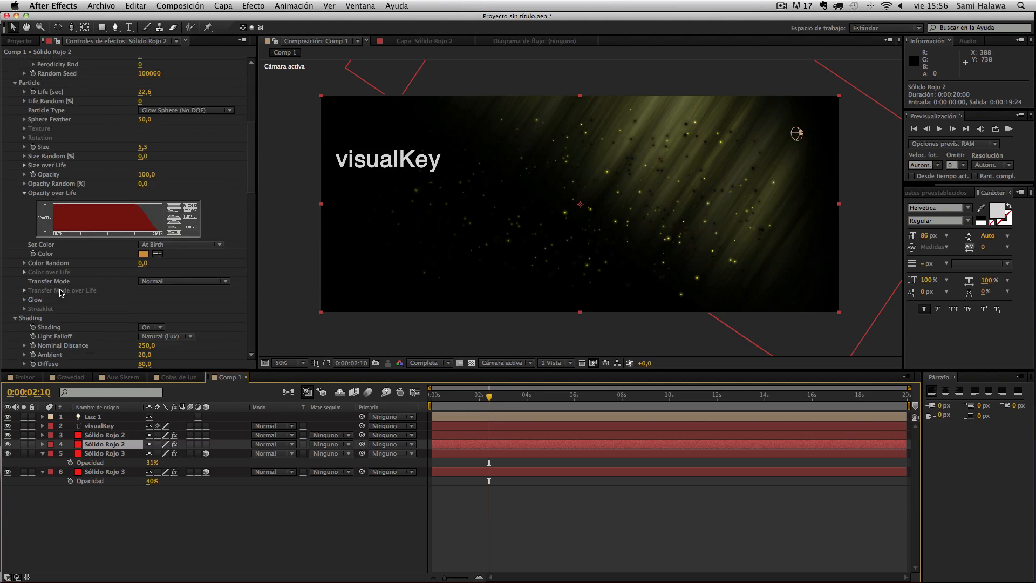
pyautogui.moveTo(151, 227); pyautogui.dragTo(148, 226)
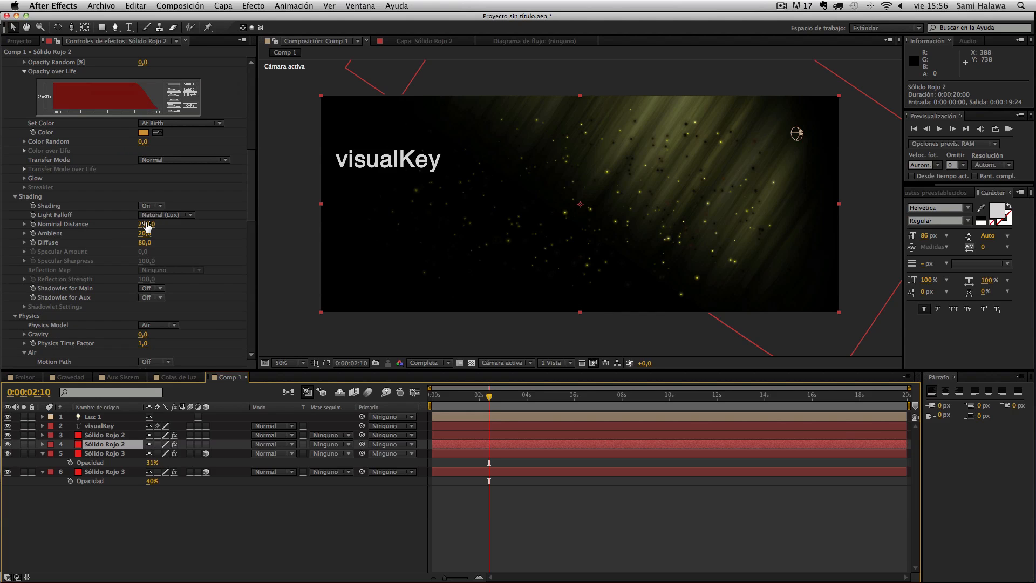
pyautogui.click(147, 226)
pyautogui.write('910')
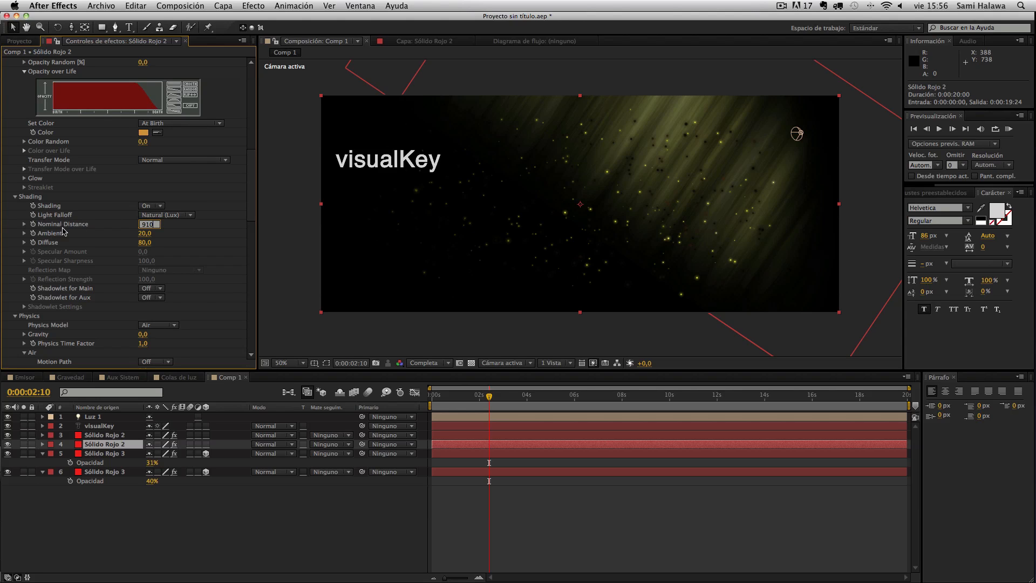
pyautogui.press('Return')
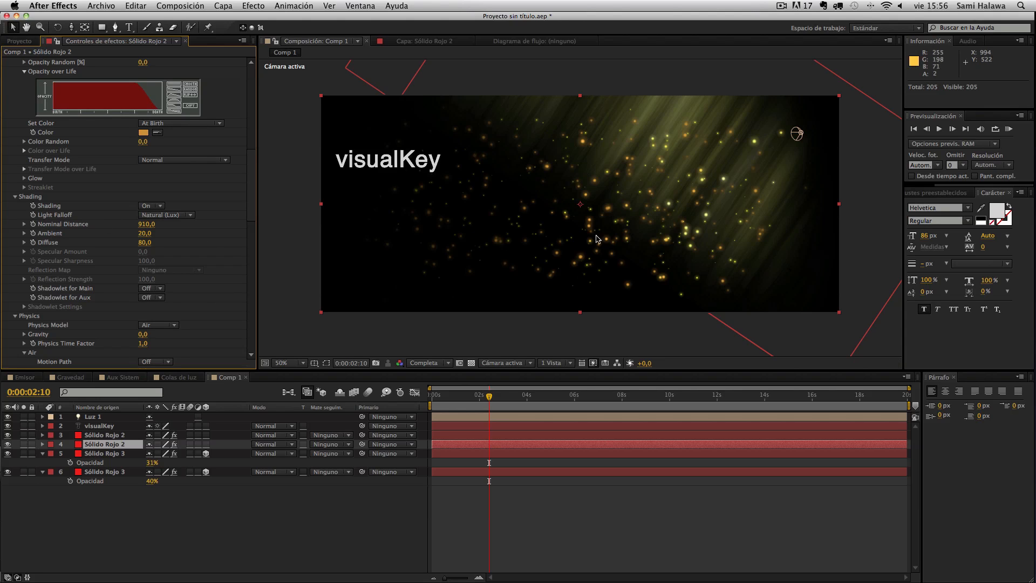
# Move the light farther towards the composition's upper-right corner and deselect it
pyautogui.click(798, 134)
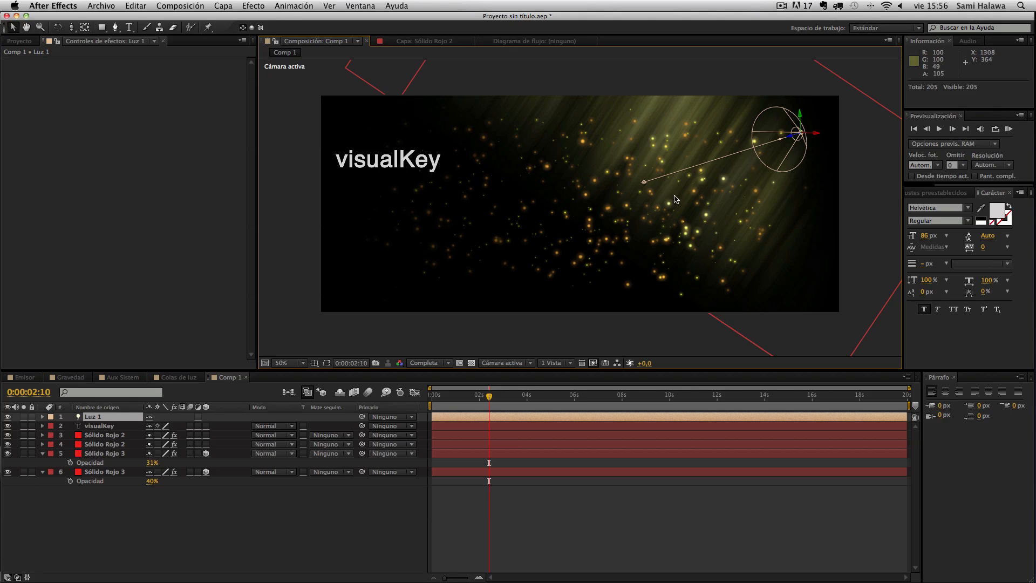
pyautogui.click(592, 338)
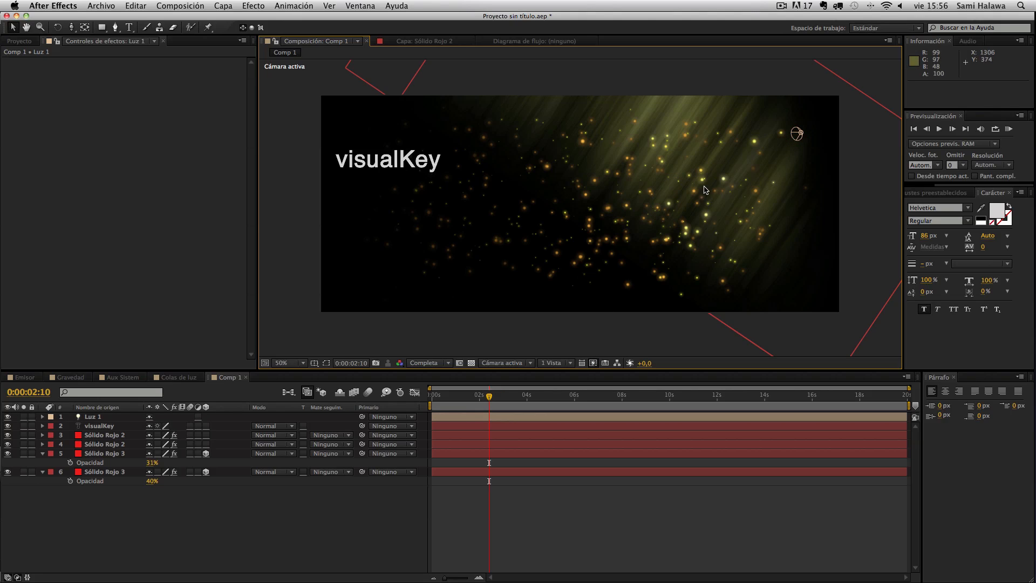
pyautogui.click(800, 134)
pyautogui.moveTo(785, 141); pyautogui.dragTo(818, 130)
pyautogui.click(473, 353)
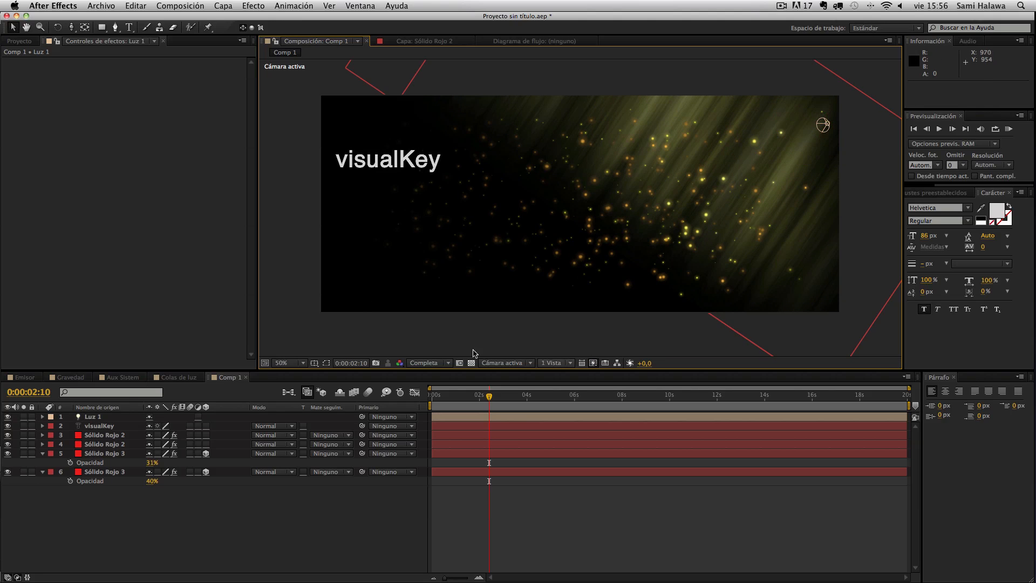
# Examine the shaded particles and light streaks at 100% magnification and briefly play the composition
pyautogui.press('.')
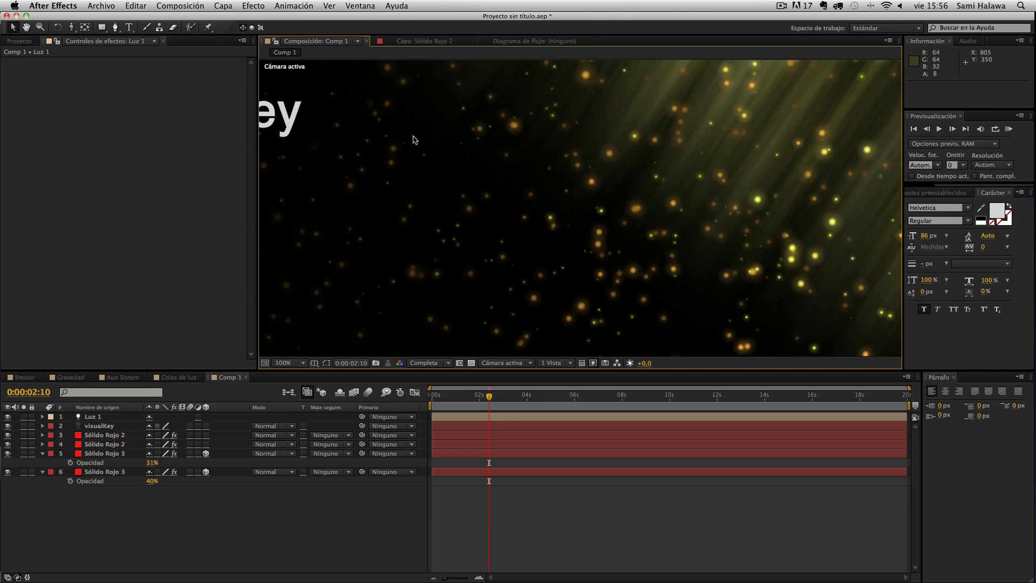
pyautogui.moveTo(575, 149); pyautogui.dragTo(469, 97)
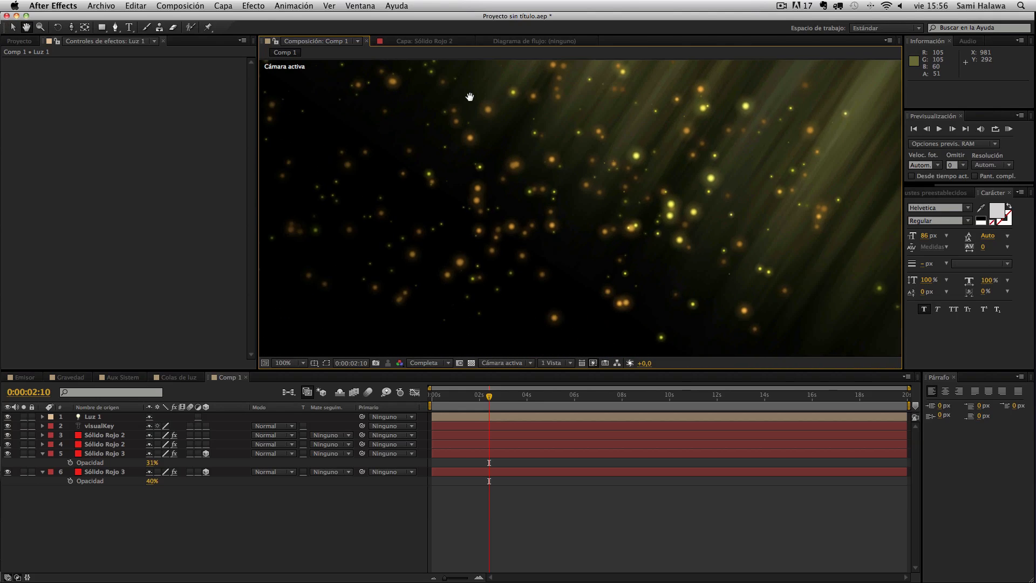
pyautogui.moveTo(636, 135); pyautogui.dragTo(600, 216)
pyautogui.press('space')
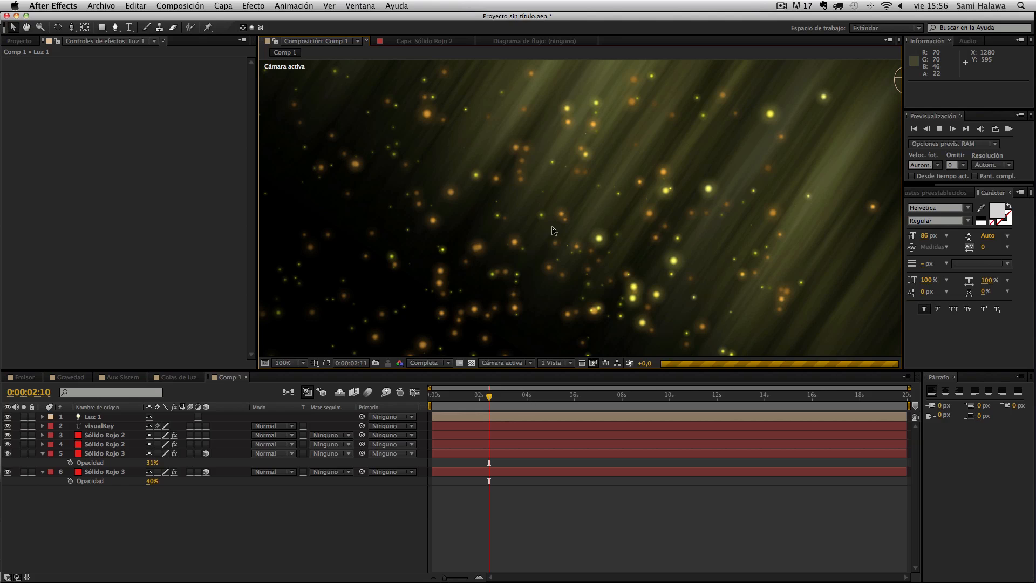
pyautogui.press('space')
# Open the Colas de luz composition, go to 0:00:08:19 and expand the Particular settings of the selected solid
pyautogui.click(178, 376)
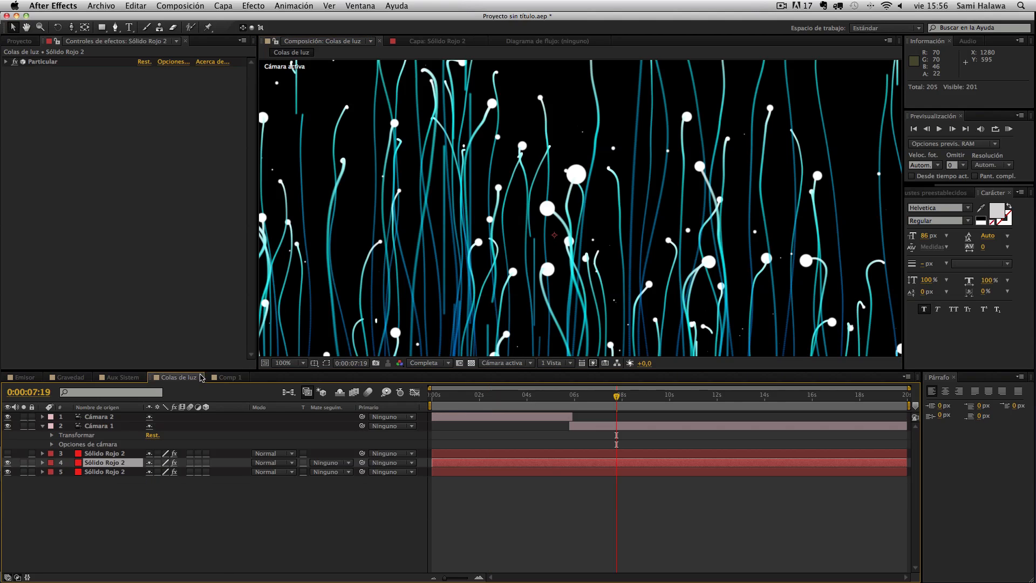
pyautogui.scroll(-2, 394, 277)
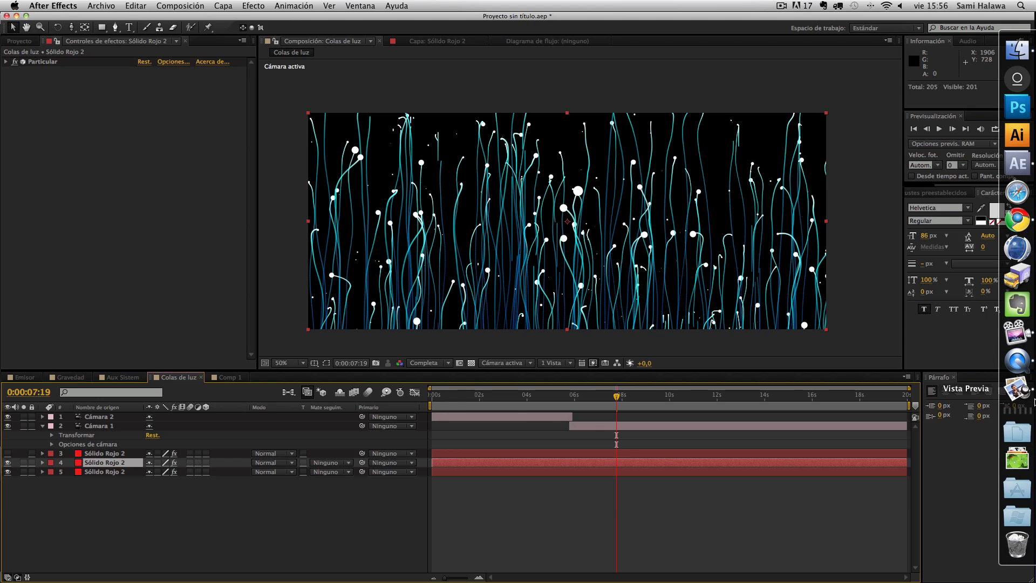
pyautogui.click(1019, 416)
pyautogui.moveTo(1017, 372)
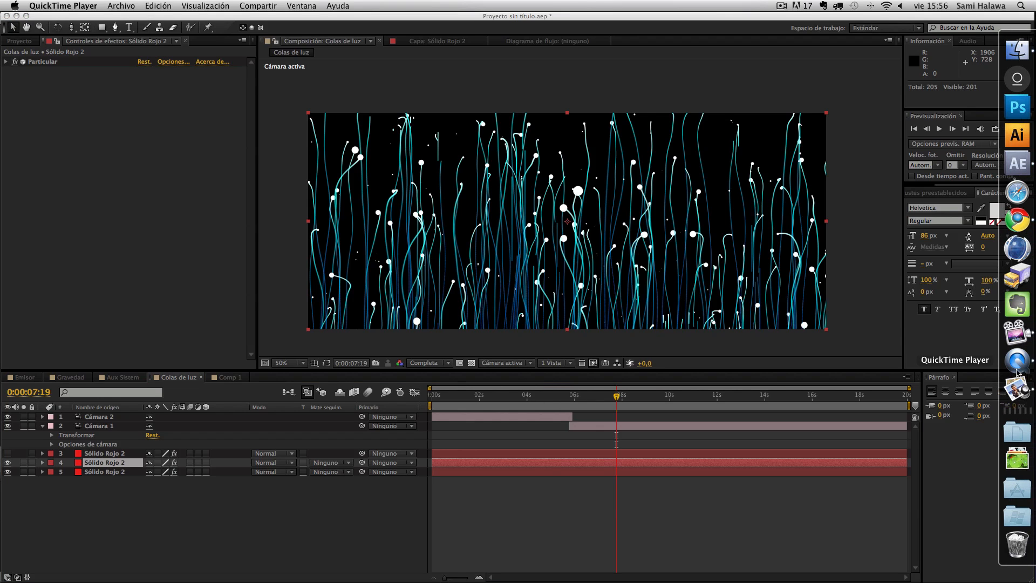
pyautogui.click(545, 404)
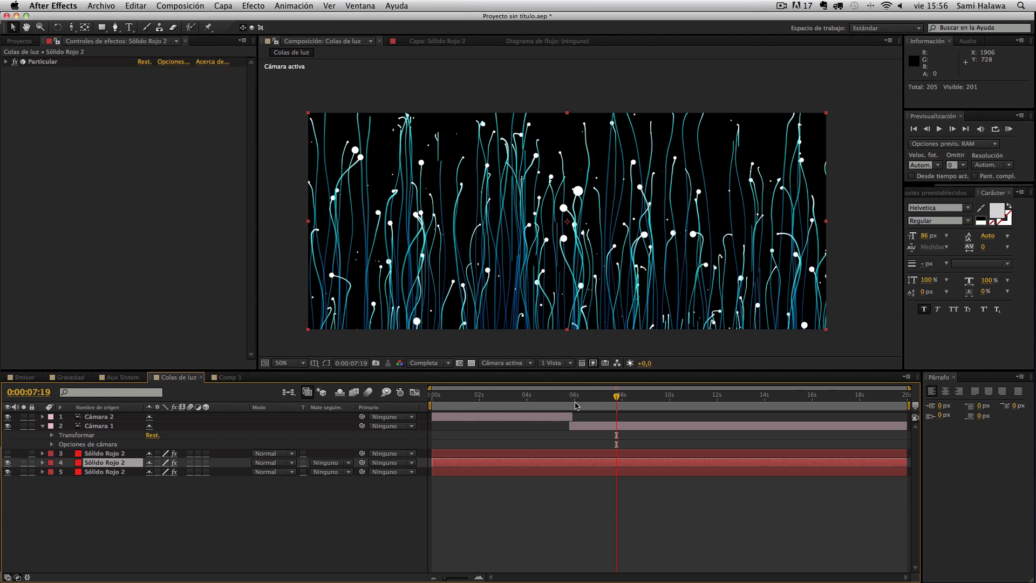
pyautogui.moveTo(616, 397); pyautogui.dragTo(639, 396)
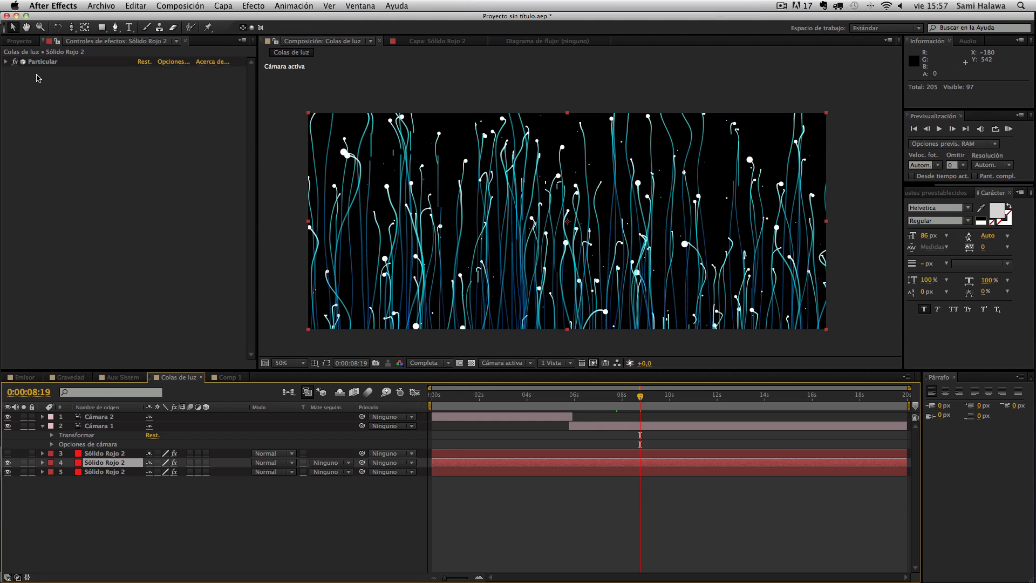
pyautogui.click(6, 63)
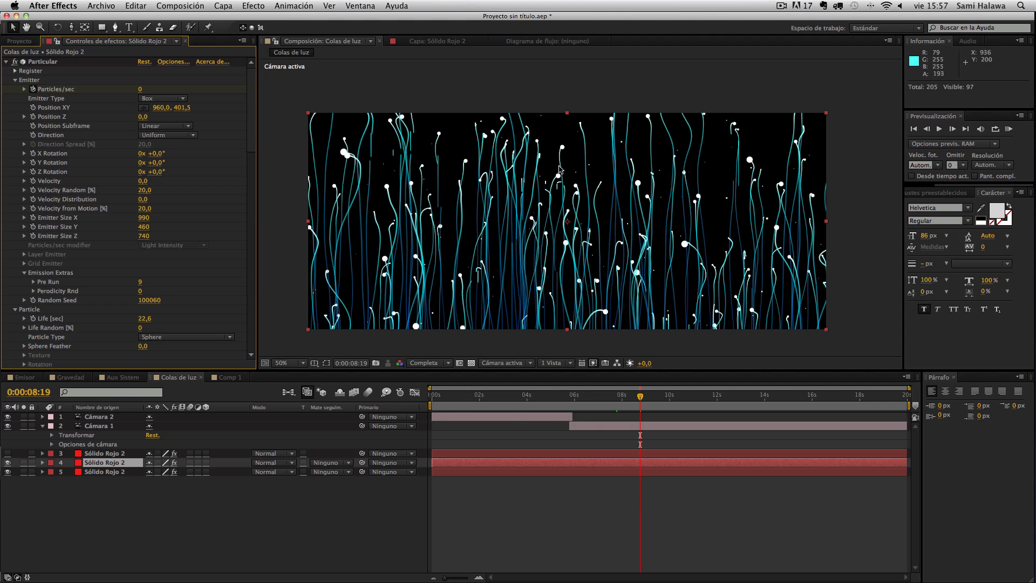
# Look through the solid's Particular settings down to Physics, select Cámara 2 and inspect the light trails at 0:00:07:12 at 100% magnification
pyautogui.scroll(-15, 246, 330)
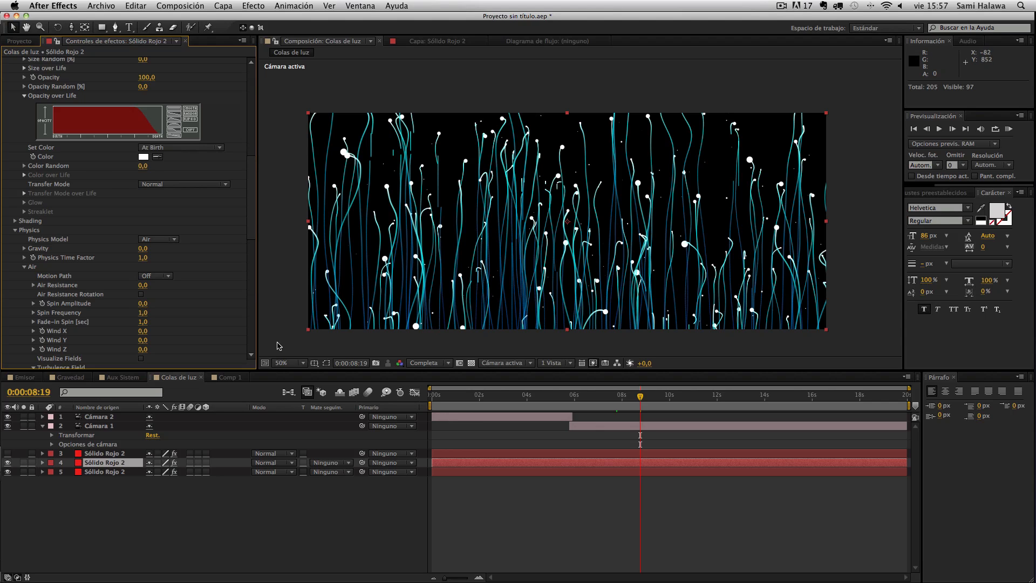
pyautogui.click(89, 419)
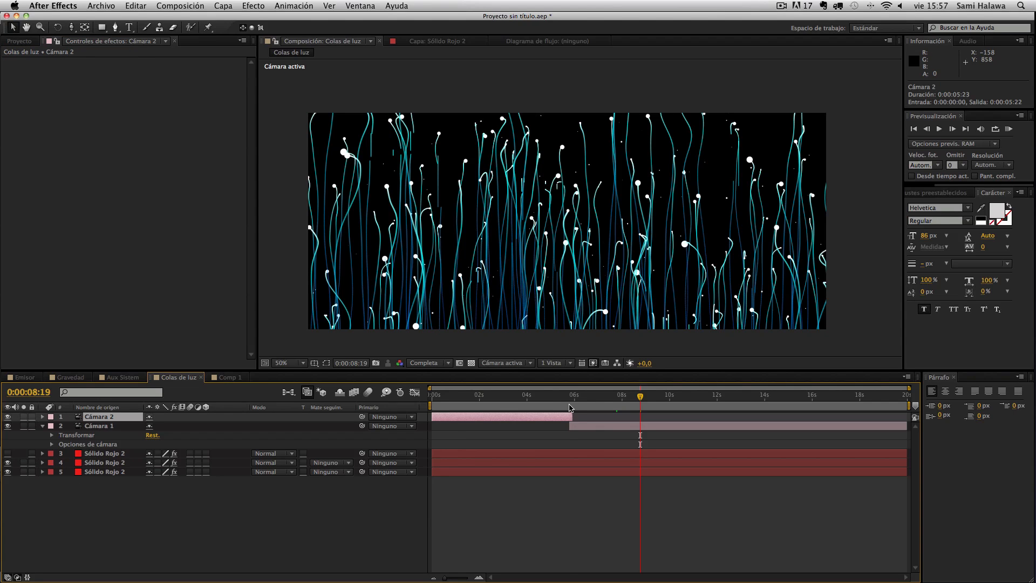
pyautogui.moveTo(569, 408); pyautogui.dragTo(609, 409)
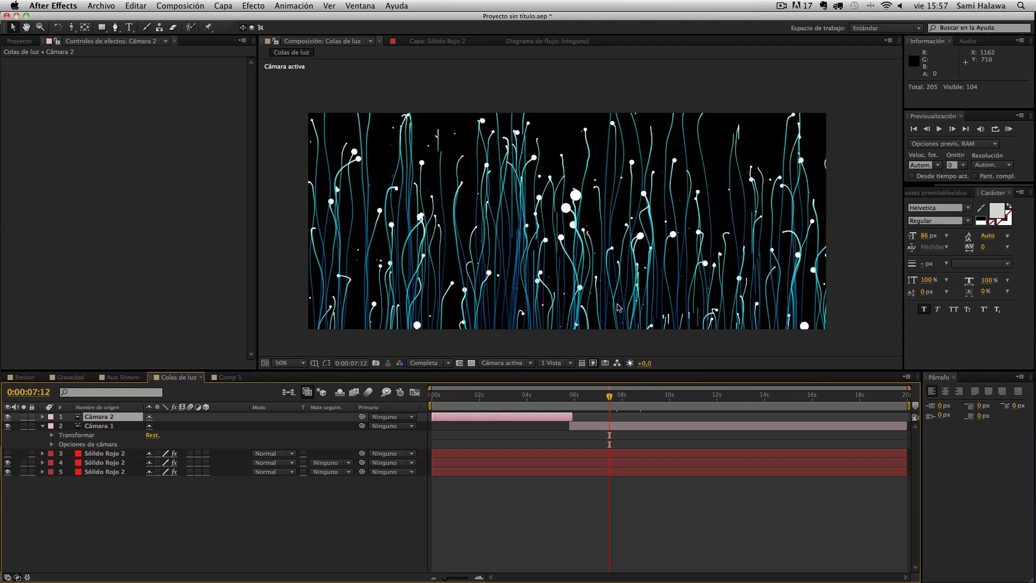
pyautogui.scroll(2, 584, 302)
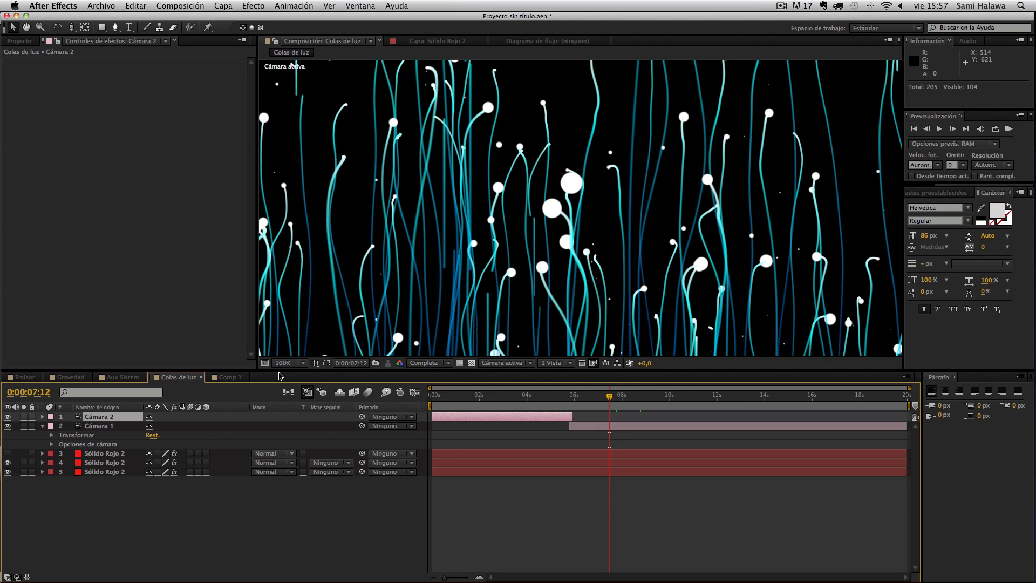
# Review the Comp 1, Emisor and Aux Sistem compositions and return to Colas de luz
pyautogui.click(227, 377)
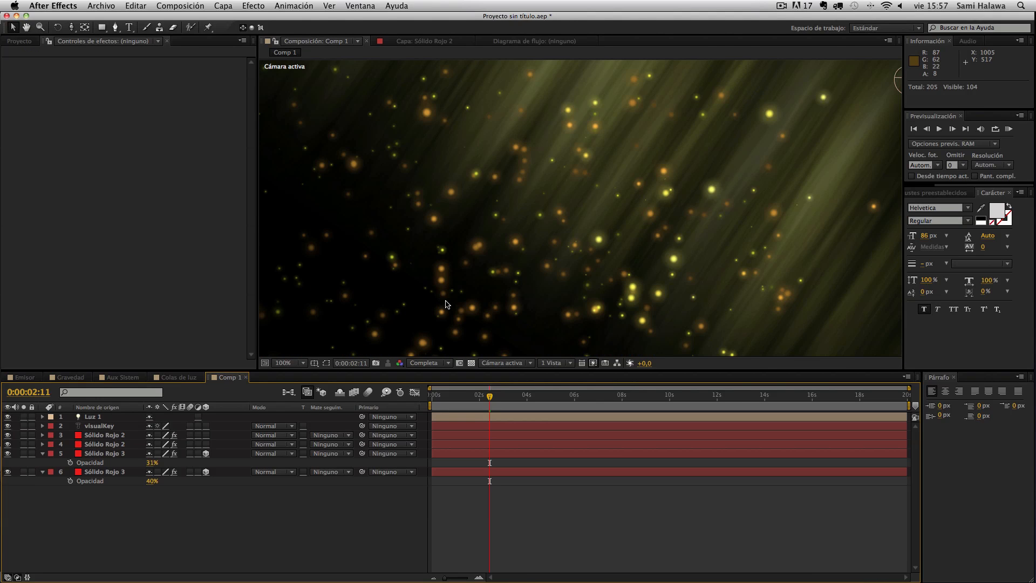
pyautogui.scroll(-2, 446, 304)
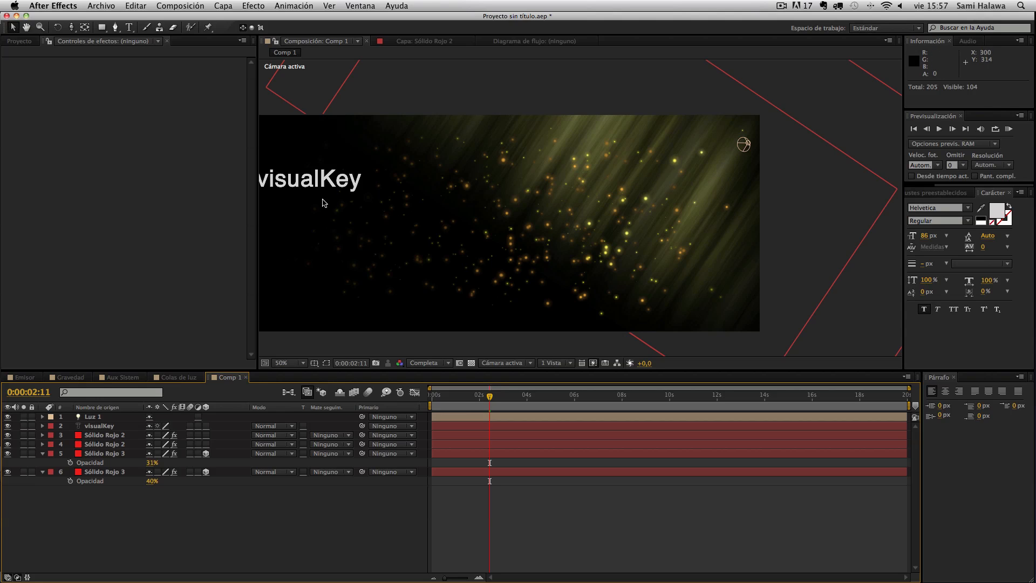
pyautogui.click(161, 380)
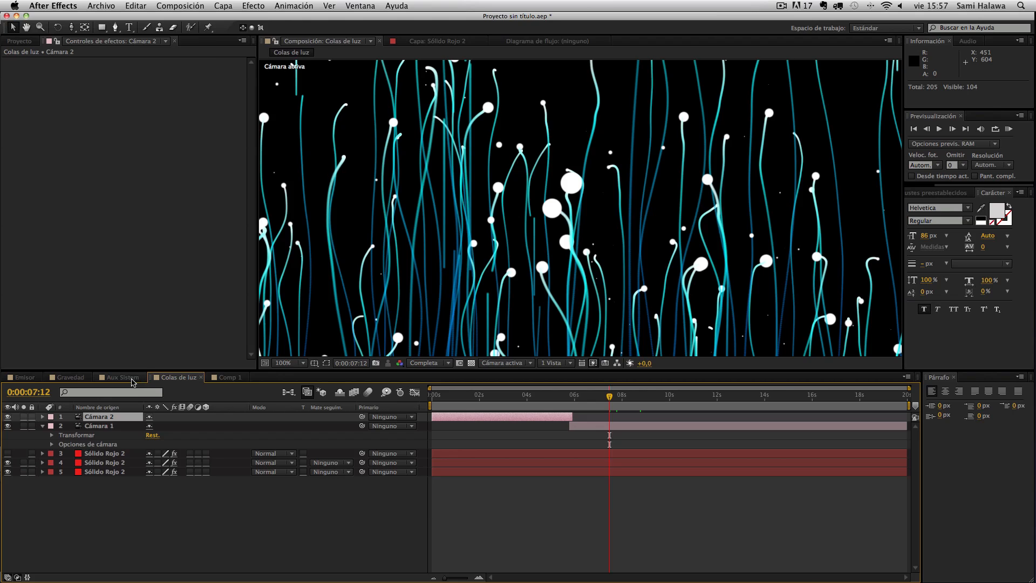
pyautogui.click(131, 379)
pyautogui.click(23, 377)
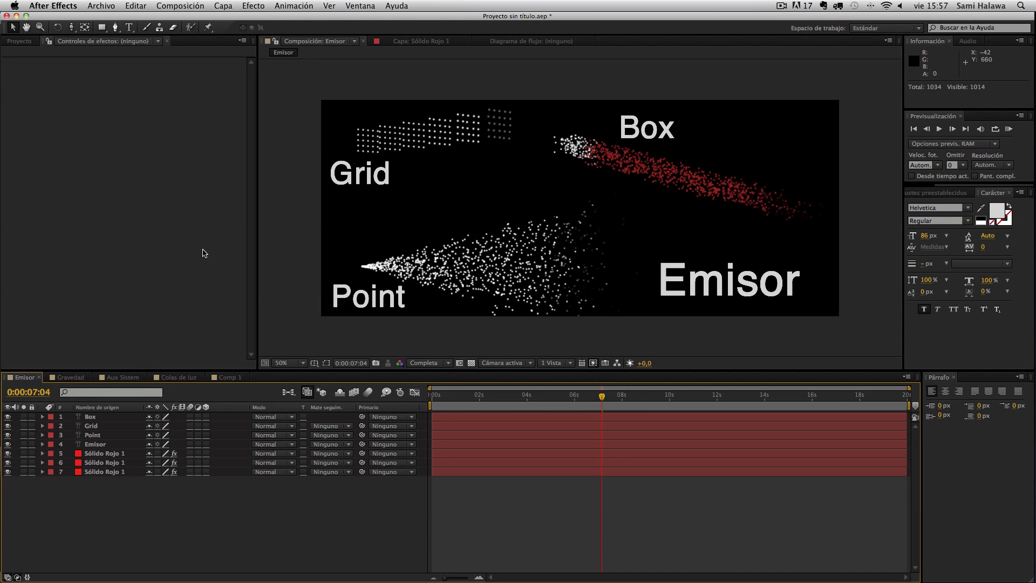
pyautogui.click(114, 377)
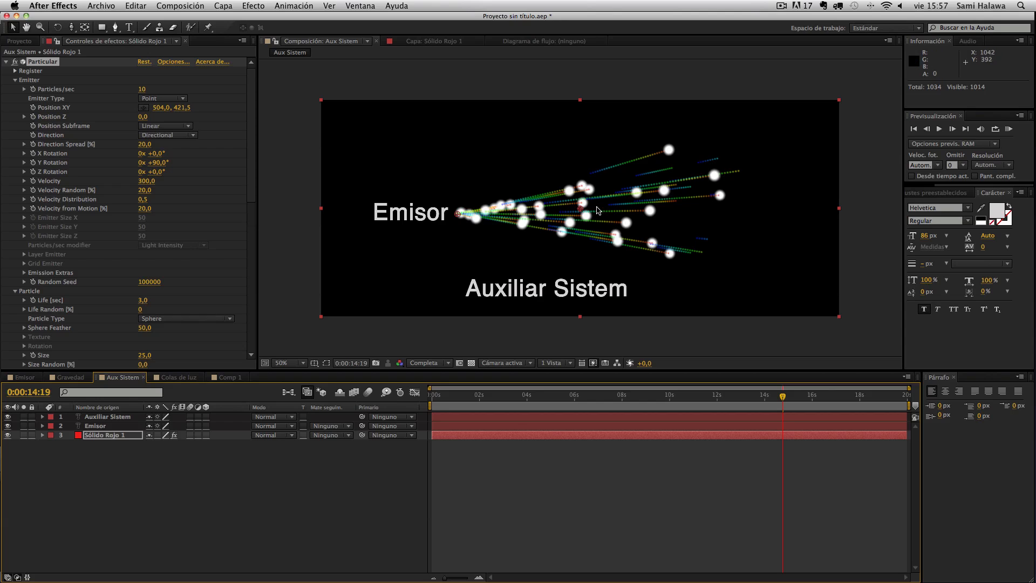
pyautogui.click(179, 378)
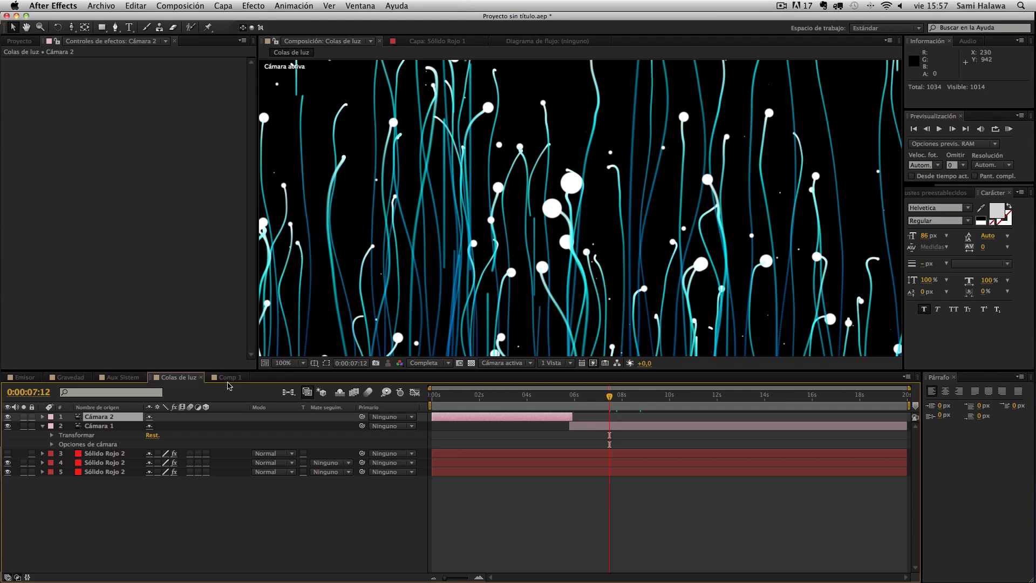
# Open Comp 1 and examine the glowing particles up close and the visualKey title at 100% magnification
pyautogui.scroll(1, 350, 290)
pyautogui.click(215, 377)
pyautogui.scroll(2, 360, 248)
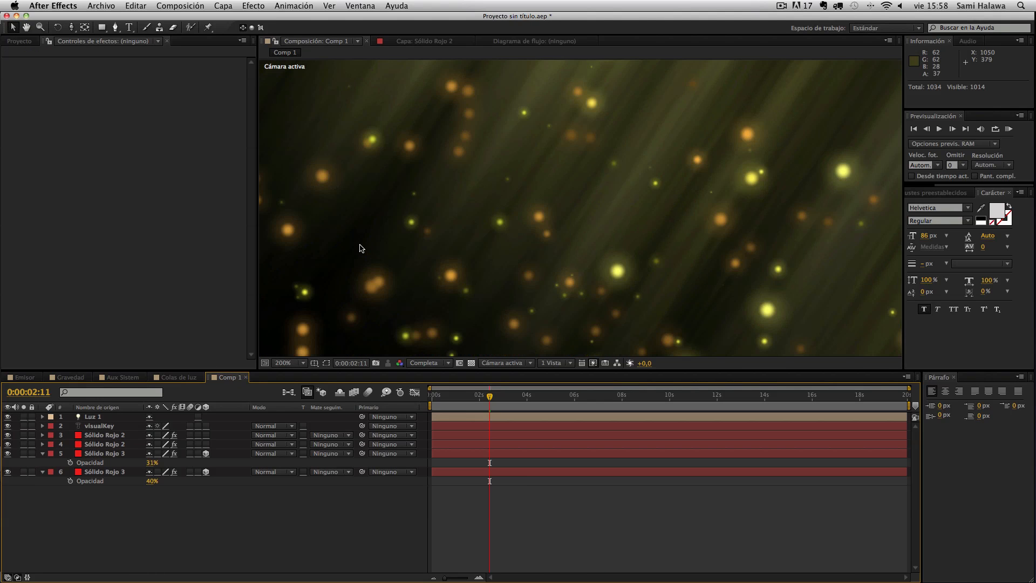
pyautogui.scroll(-2, 360, 241)
pyautogui.scroll(1, 361, 229)
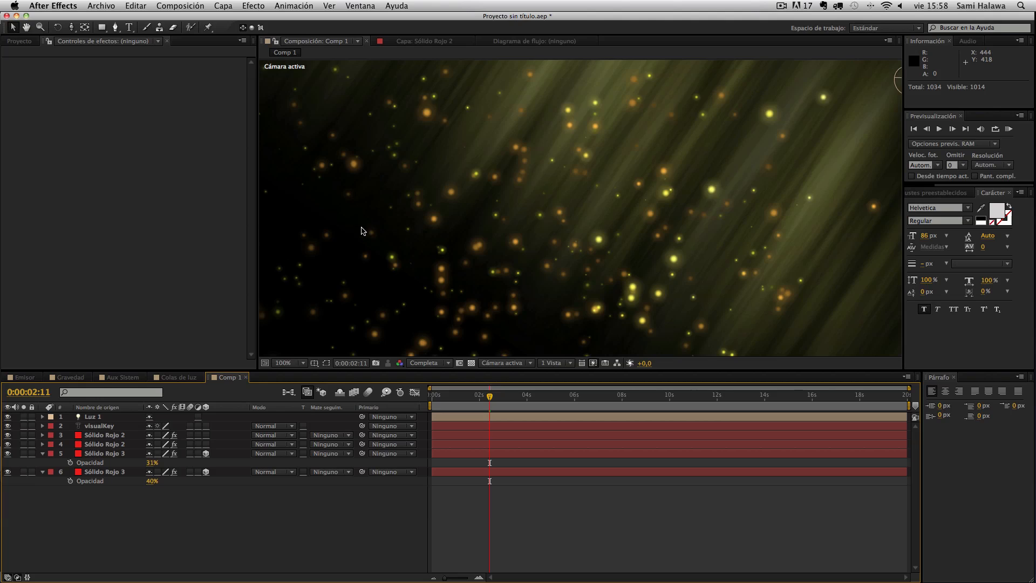
pyautogui.press('space')
pyautogui.moveTo(367, 195); pyautogui.dragTo(746, 253)
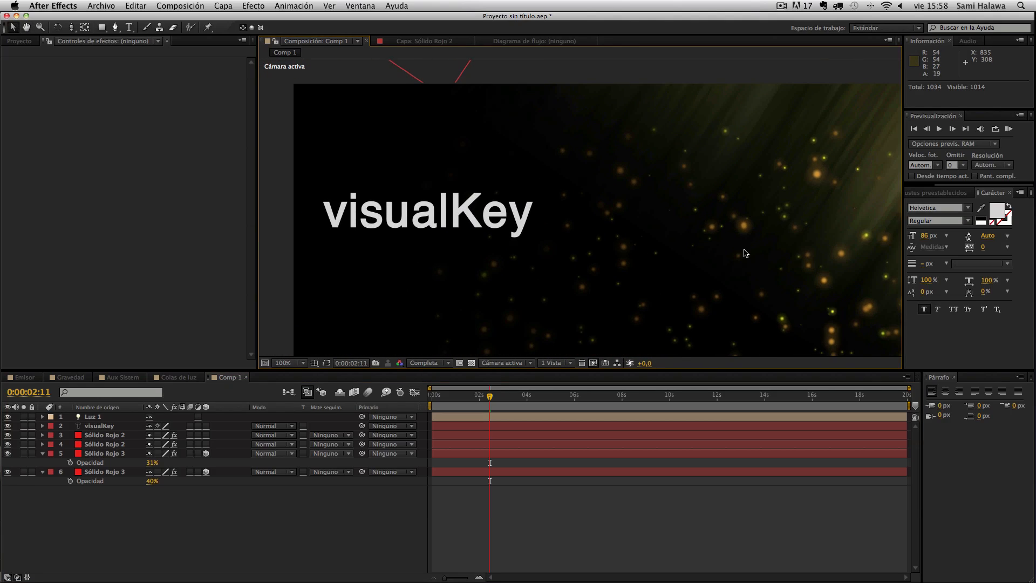